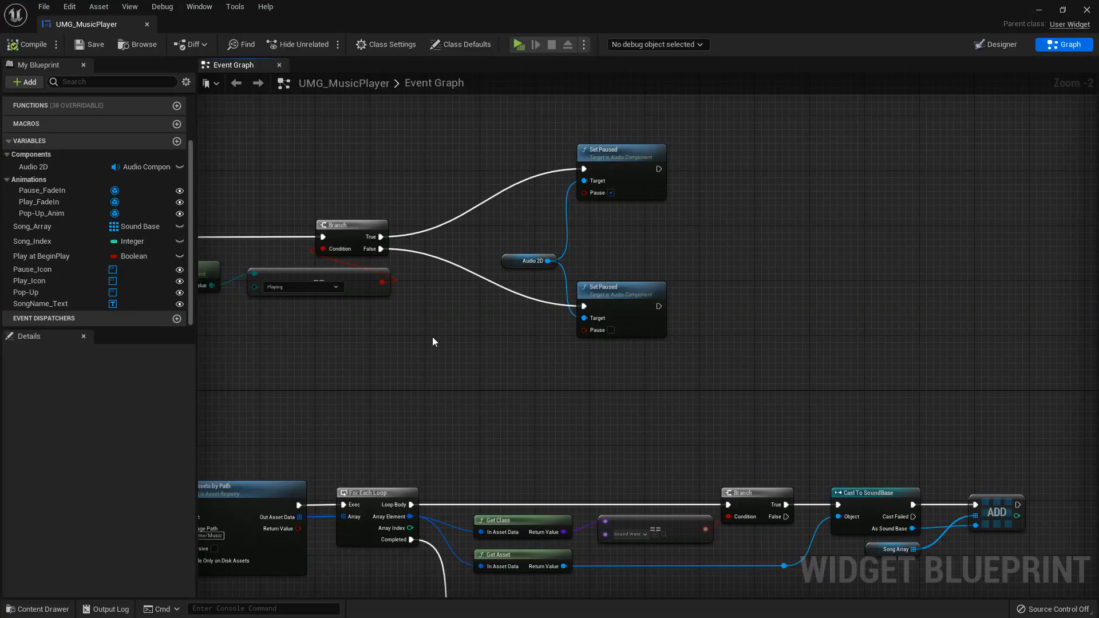
- Disable Auto Destroy on the Create Sound 2D node in the Event Graph
{"action": "scroll", "coordinate": [432, 342], "scroll_direction": "down", "scroll_amount": 3}
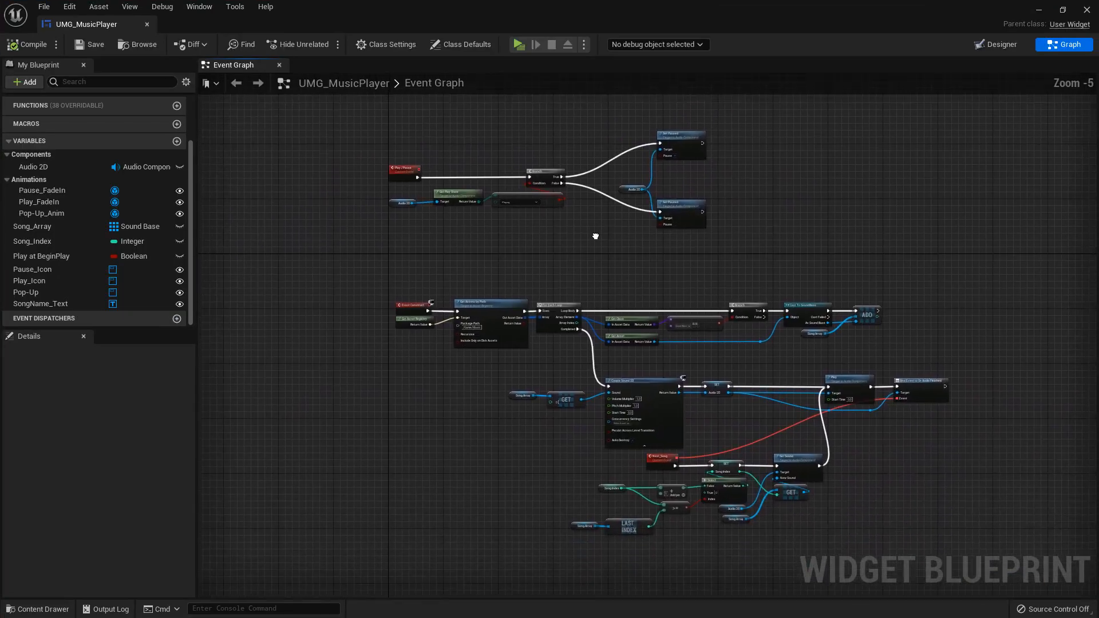
{"action": "scroll", "coordinate": [735, 285], "scroll_direction": "up", "scroll_amount": 2}
{"action": "right_click_drag", "start_coordinate": [736, 285], "coordinate": [741, 157]}
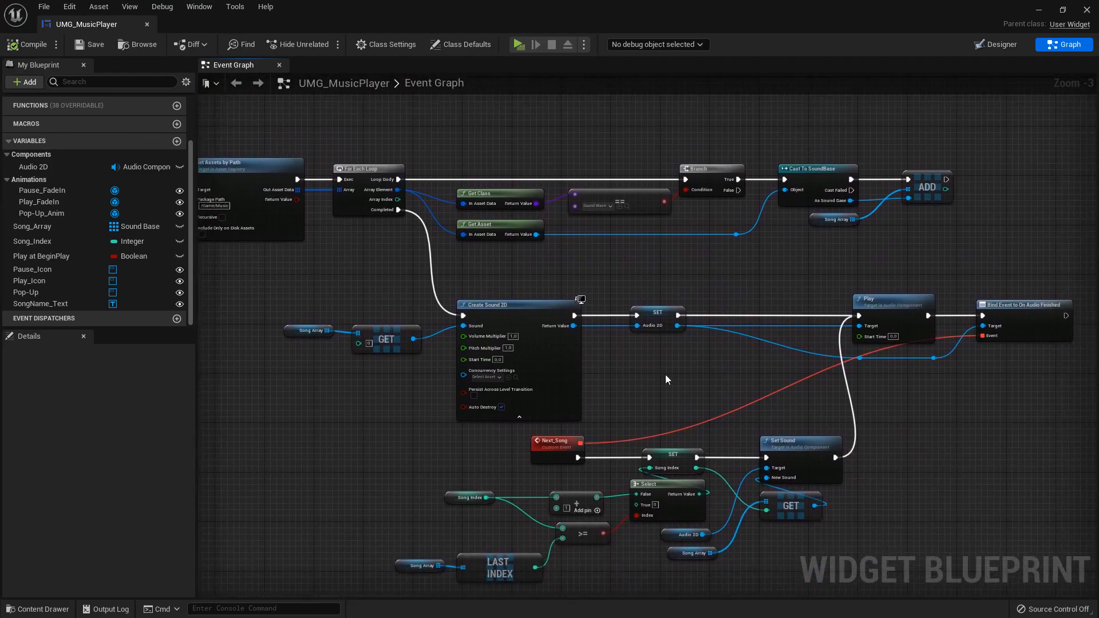
{"action": "scroll", "coordinate": [709, 380], "scroll_direction": "up", "scroll_amount": 3}
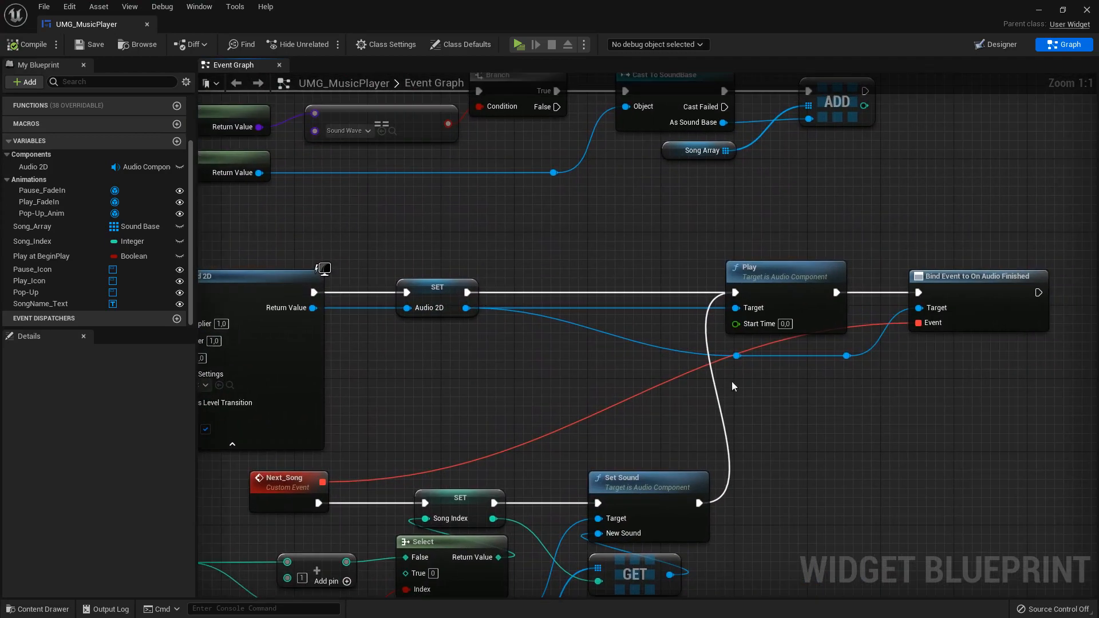
{"action": "left_click", "coordinate": [977, 304]}
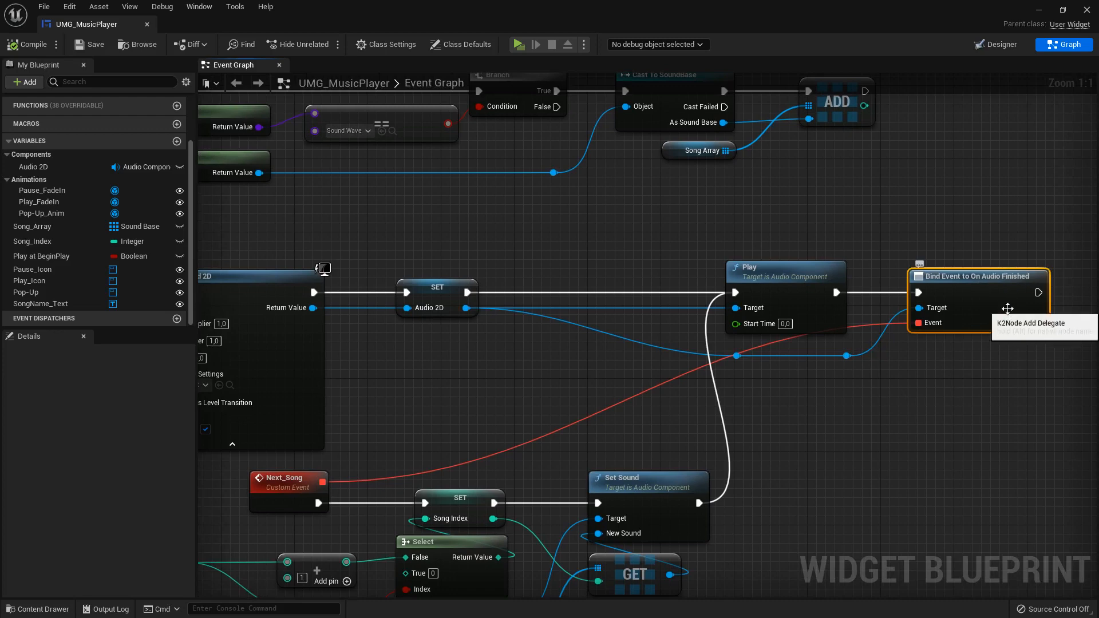
{"action": "right_click_drag", "start_coordinate": [486, 375], "coordinate": [797, 325]}
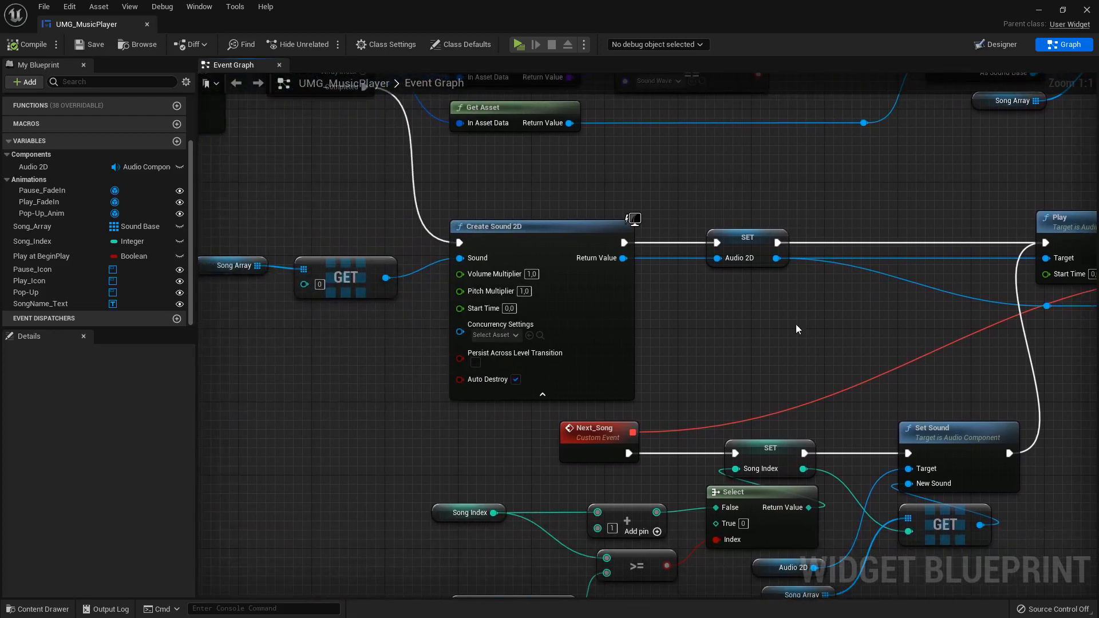
{"action": "left_click", "coordinate": [600, 350]}
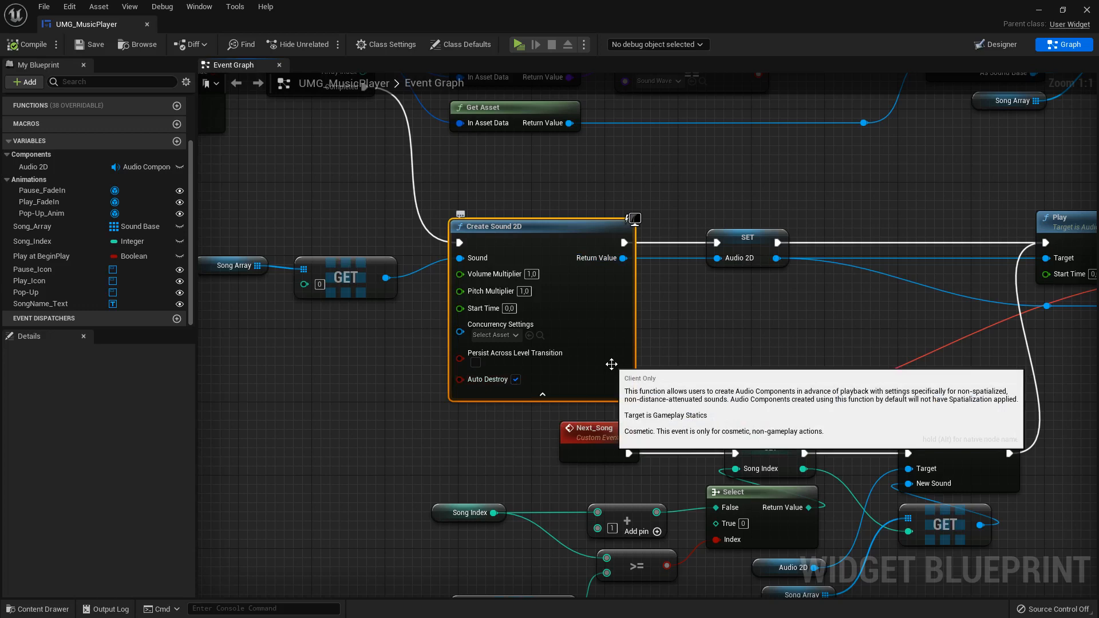
{"action": "left_click", "coordinate": [516, 380]}
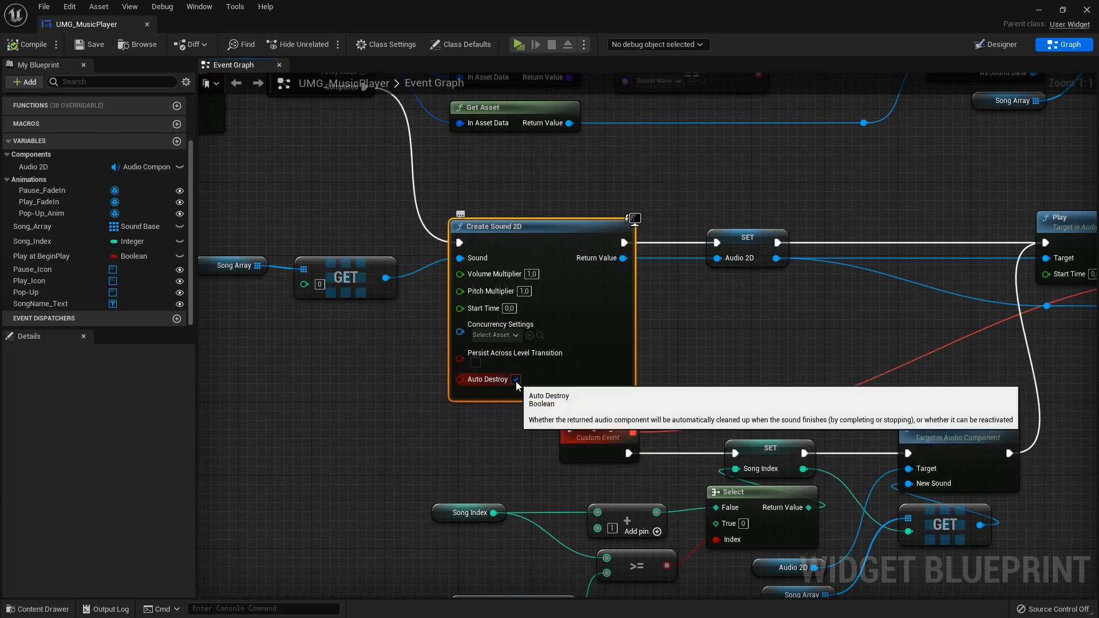
{"action": "left_click", "coordinate": [768, 349]}
- Delete the two reroute points on the Audio 2D wire leading to the Bind Event to On Audio Finished node
{"action": "scroll", "coordinate": [677, 341], "scroll_direction": "down", "scroll_amount": 2}
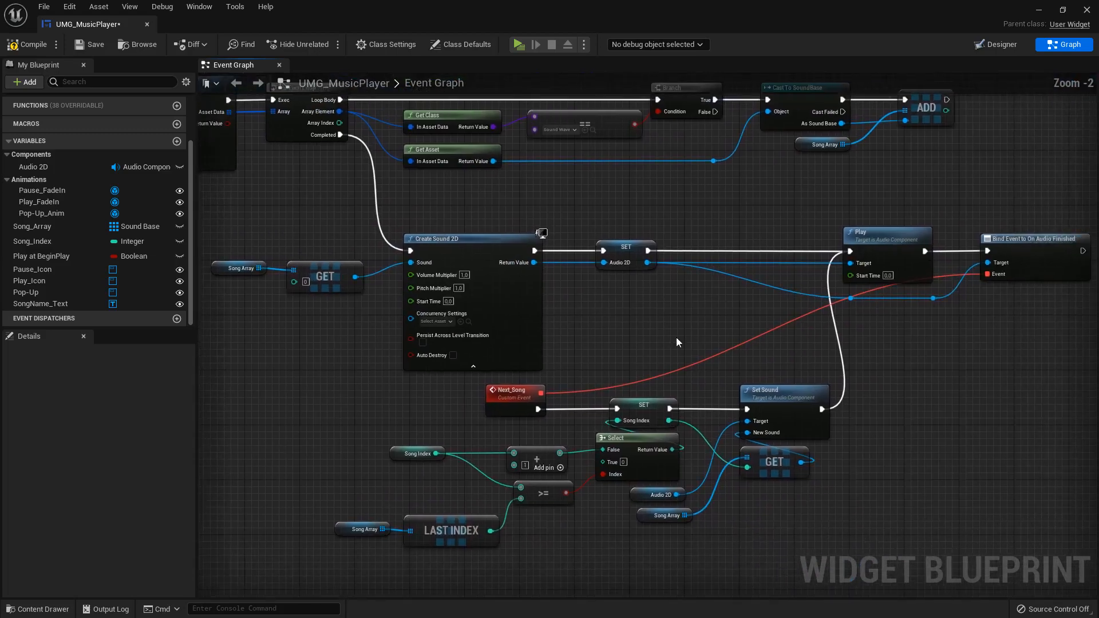
{"action": "left_click", "coordinate": [1033, 263]}
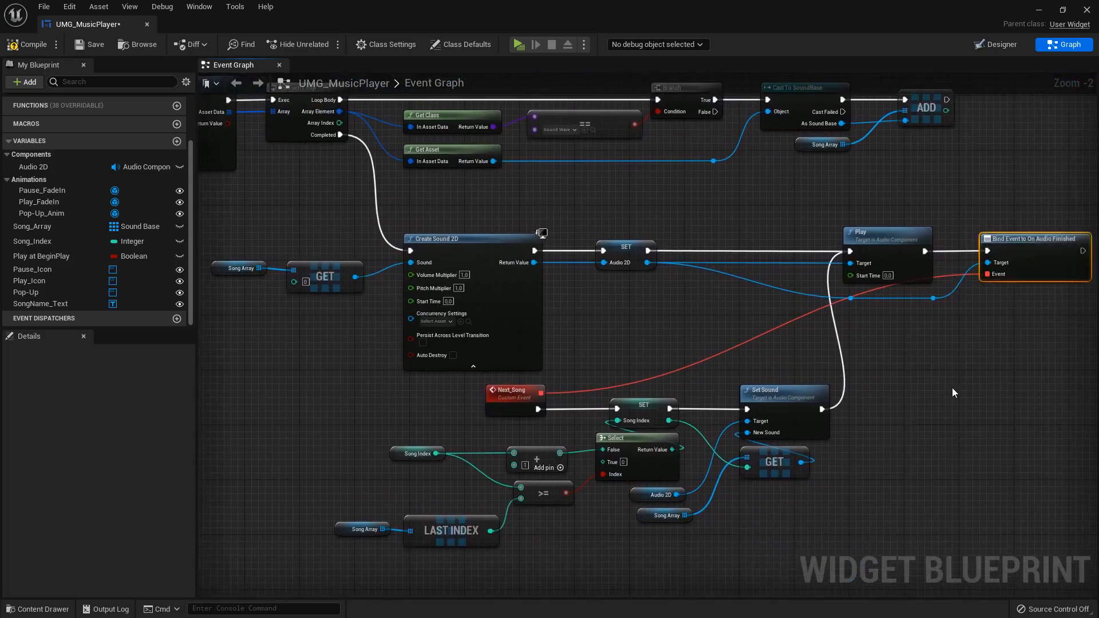
{"action": "scroll", "coordinate": [953, 354], "scroll_direction": "up", "scroll_amount": 2}
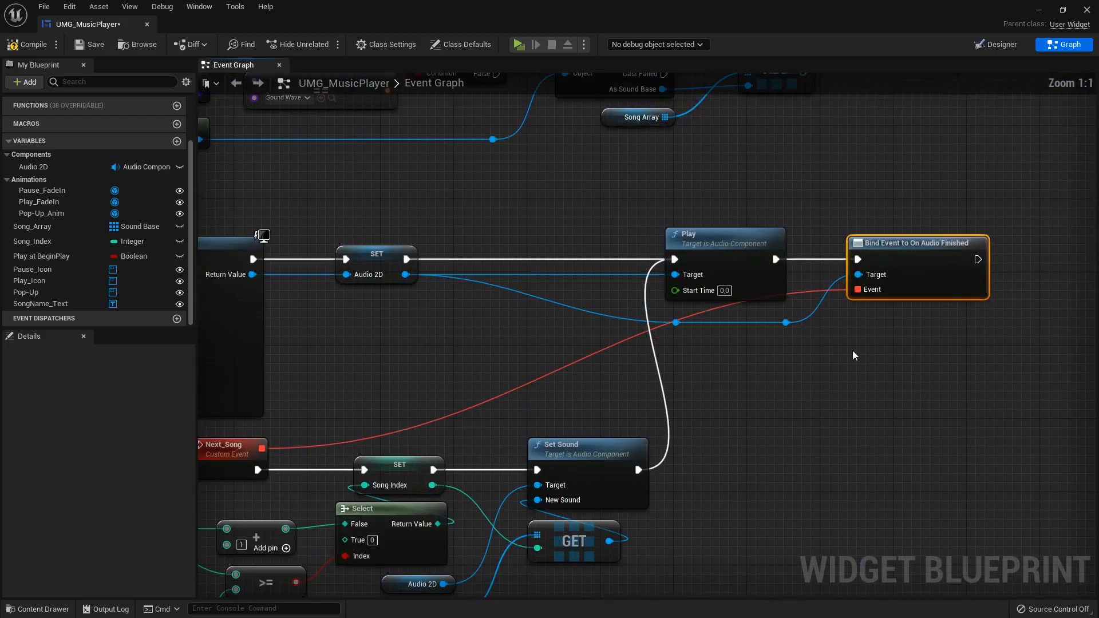
{"action": "left_click_drag", "start_coordinate": [812, 365], "coordinate": [675, 324]}
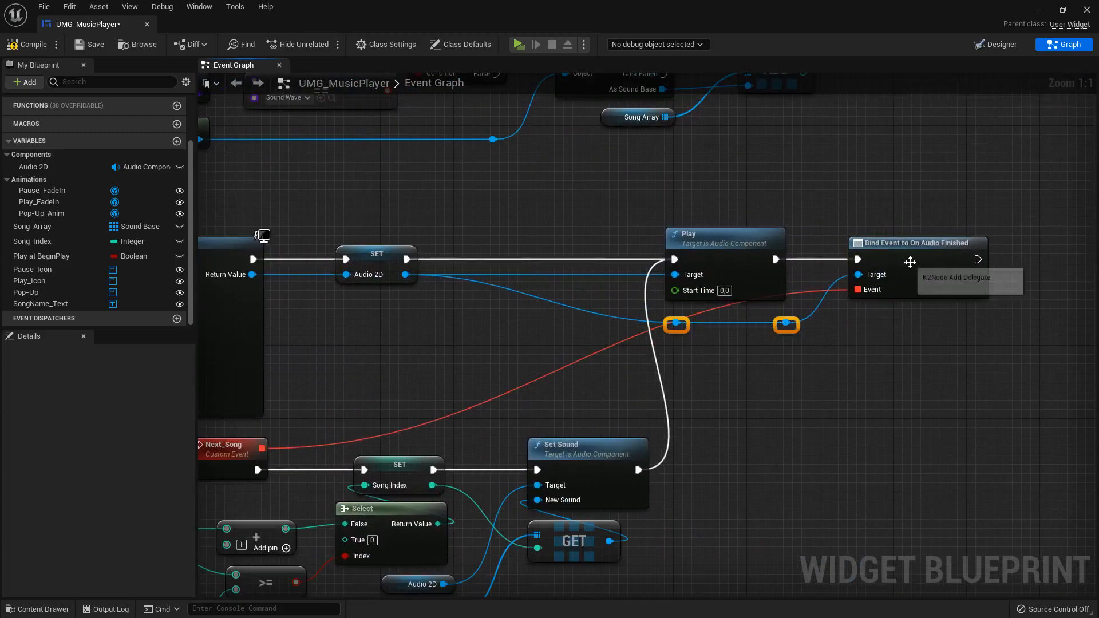
{"action": "left_click", "coordinate": [973, 242]}
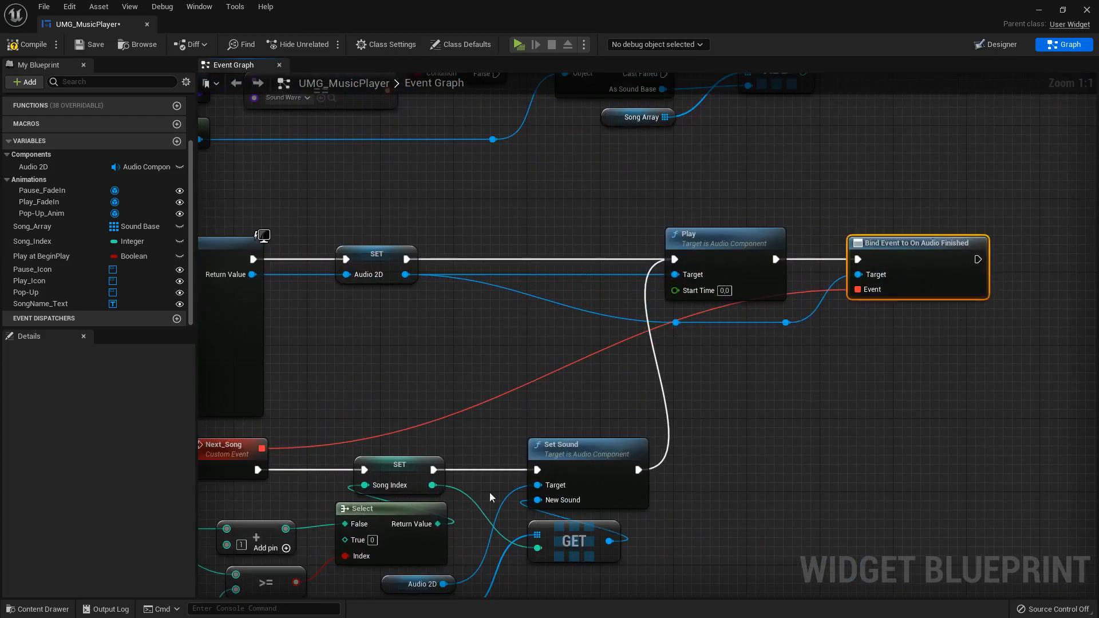
{"action": "left_click", "coordinate": [593, 451]}
{"action": "left_click_drag", "start_coordinate": [780, 389], "coordinate": [687, 322]}
{"action": "key", "text": "Delete"}
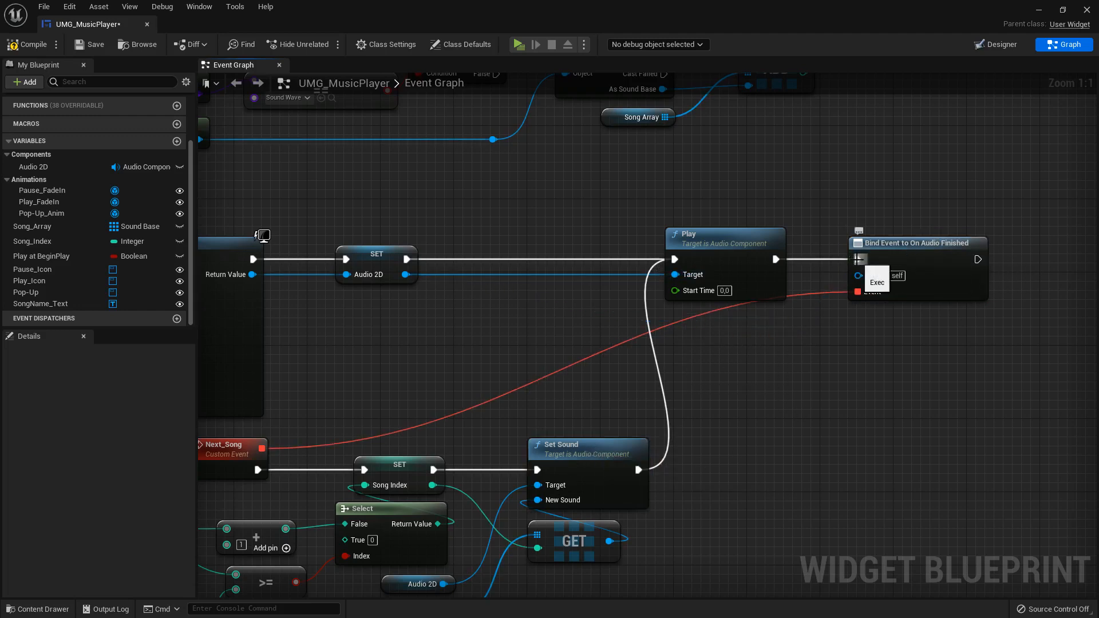
- Place the Bind Event to On Audio Finished node between SET Audio 2D and Play, wiring its execution and its Audio 2D target
{"action": "left_click_drag", "start_coordinate": [916, 243], "coordinate": [528, 296]}
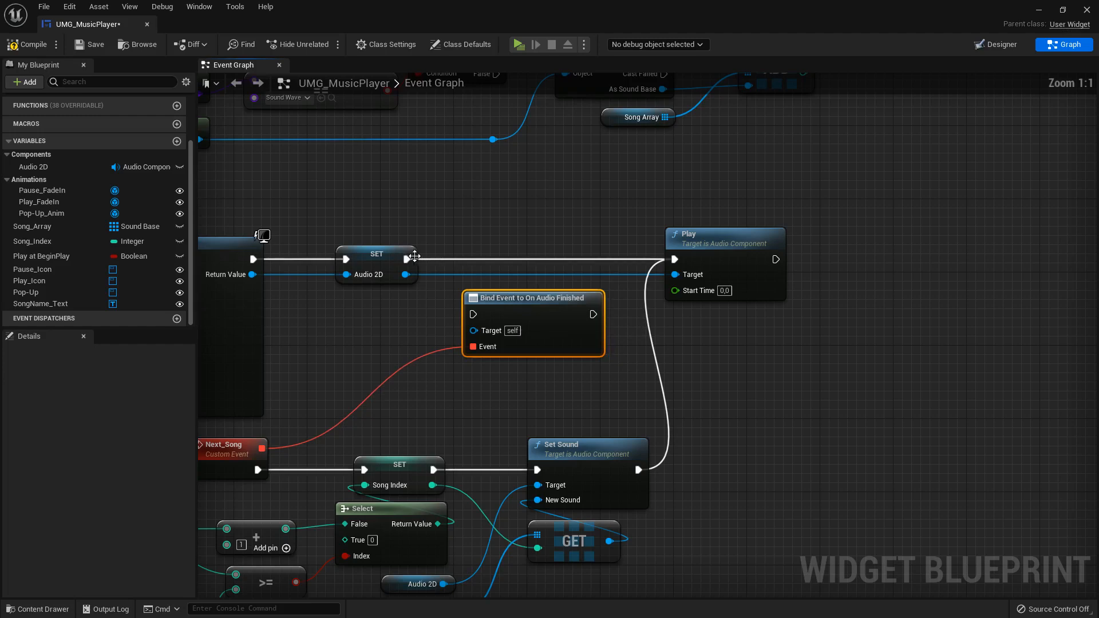
{"action": "left_click_drag", "start_coordinate": [415, 257], "coordinate": [473, 314]}
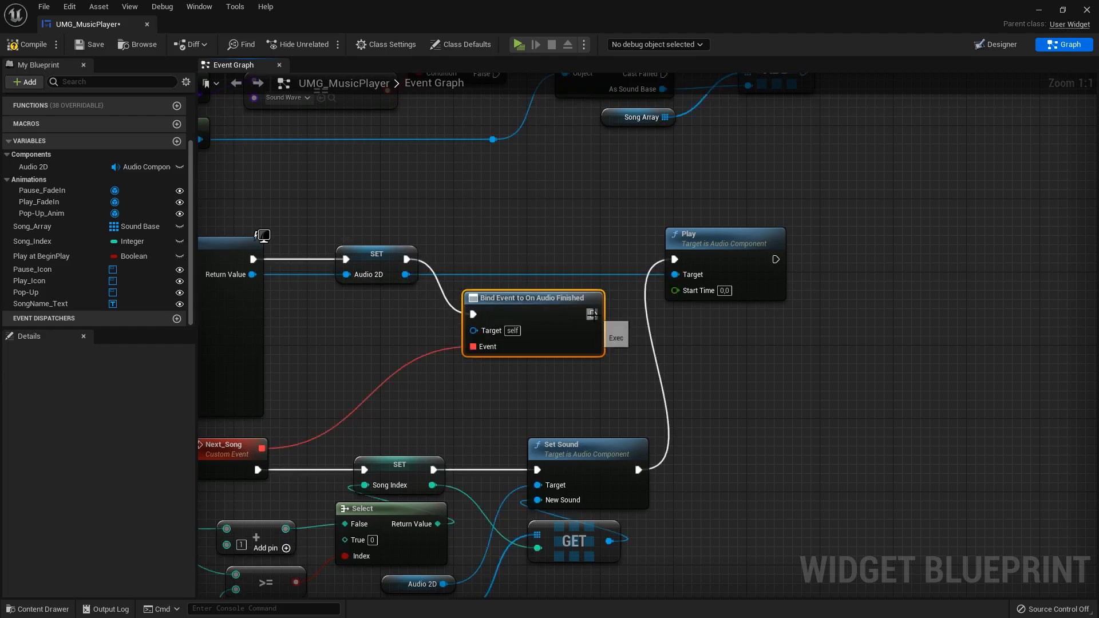
{"action": "left_click_drag", "start_coordinate": [592, 314], "coordinate": [674, 260]}
{"action": "left_click_drag", "start_coordinate": [544, 306], "coordinate": [561, 256]}
{"action": "left_click_drag", "start_coordinate": [405, 274], "coordinate": [493, 277]}
- Move the Play node farther right of the Bind Event to On Audio Finished node and save the widget blueprint
{"action": "scroll", "coordinate": [789, 398], "scroll_direction": "down", "scroll_amount": 2}
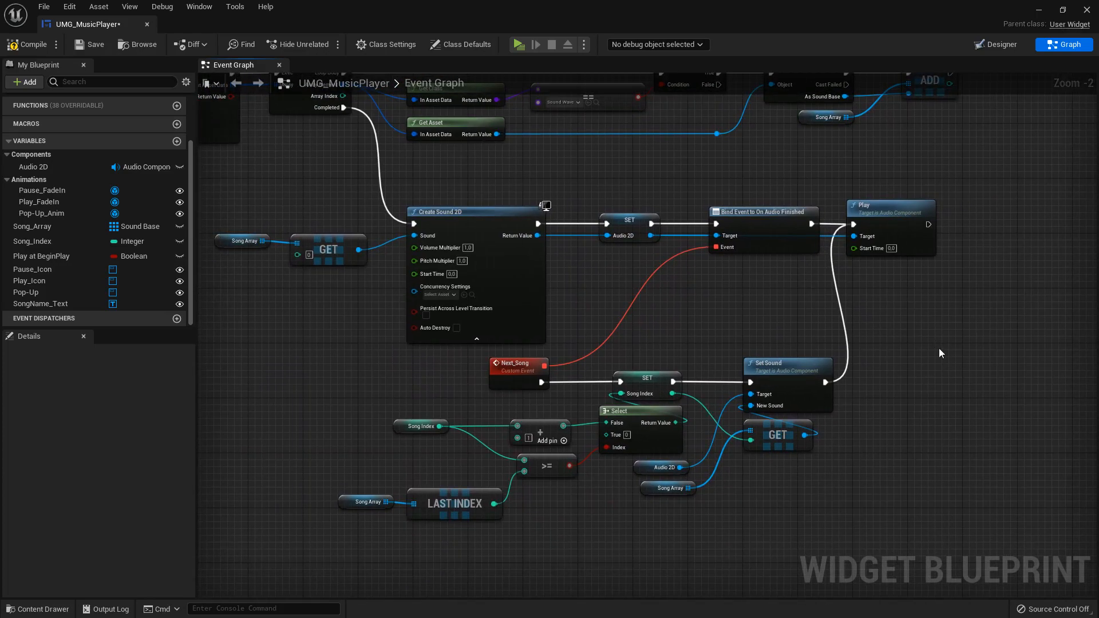
{"action": "left_click", "coordinate": [898, 217]}
{"action": "key", "text": "Right"}
{"action": "key", "text": "Right"}
{"action": "key", "text": "Right"}
{"action": "key", "text": "Right"}
{"action": "key", "text": "Right"}
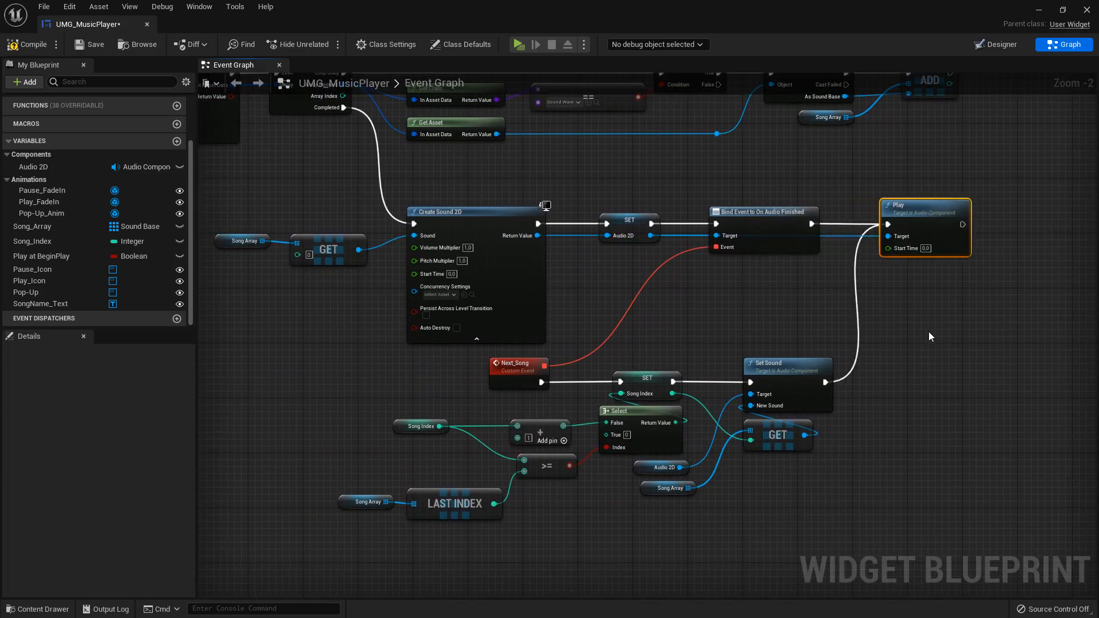
{"action": "left_click", "coordinate": [939, 351]}
{"action": "right_click_drag", "start_coordinate": [950, 364], "coordinate": [856, 371]}
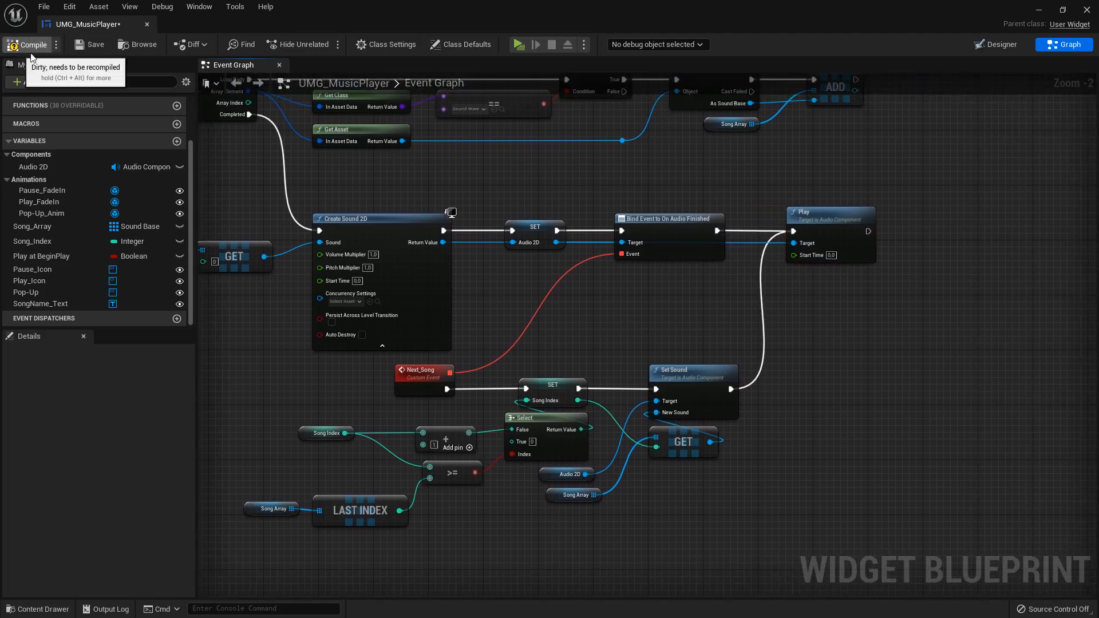
{"action": "left_click", "coordinate": [90, 44]}
- In the Designer, add a nested Canvas Panel inside the root Canvas Panel at about X 340, Y 832
{"action": "right_click_drag", "start_coordinate": [507, 166], "coordinate": [758, 433]}
{"action": "scroll", "coordinate": [559, 248], "scroll_direction": "down", "scroll_amount": 2}
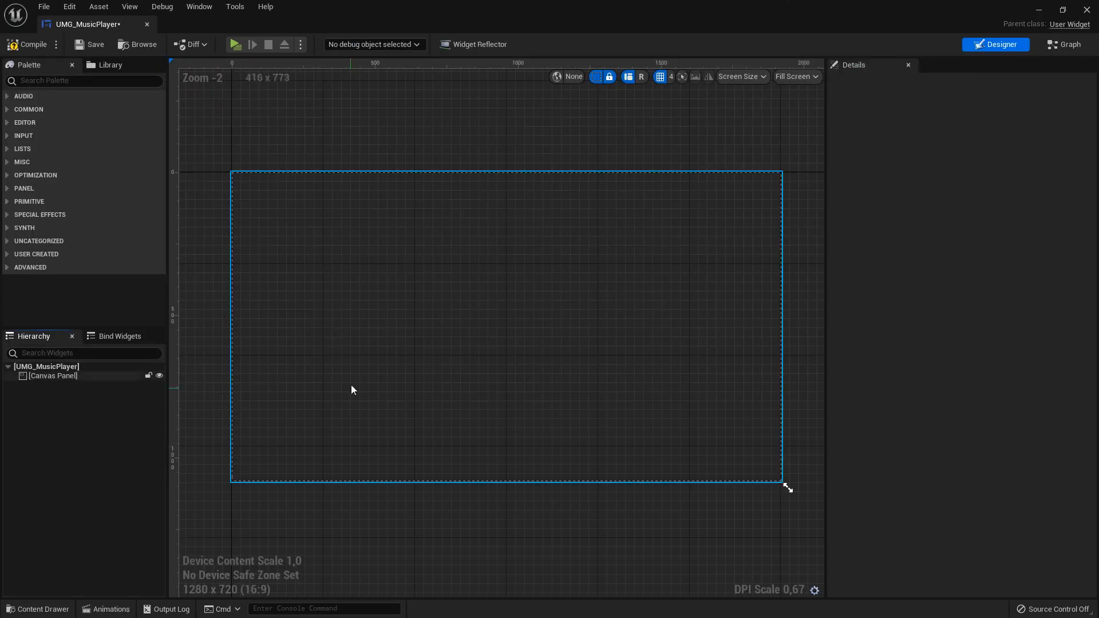
{"action": "right_click_drag", "start_coordinate": [352, 384], "coordinate": [425, 342]}
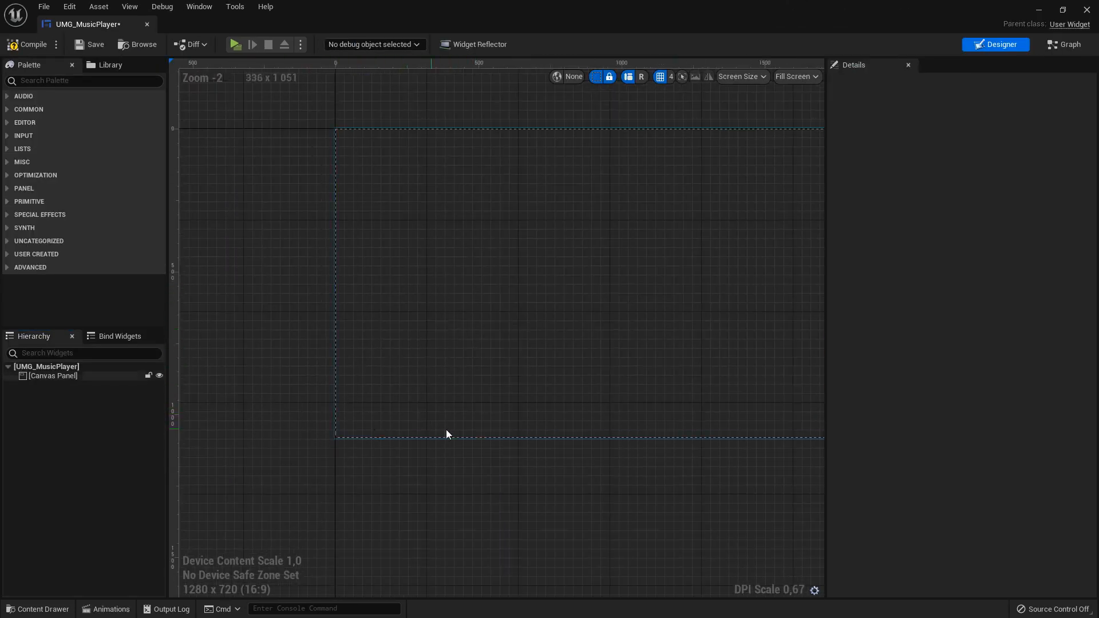
{"action": "right_click_drag", "start_coordinate": [486, 427], "coordinate": [416, 402]}
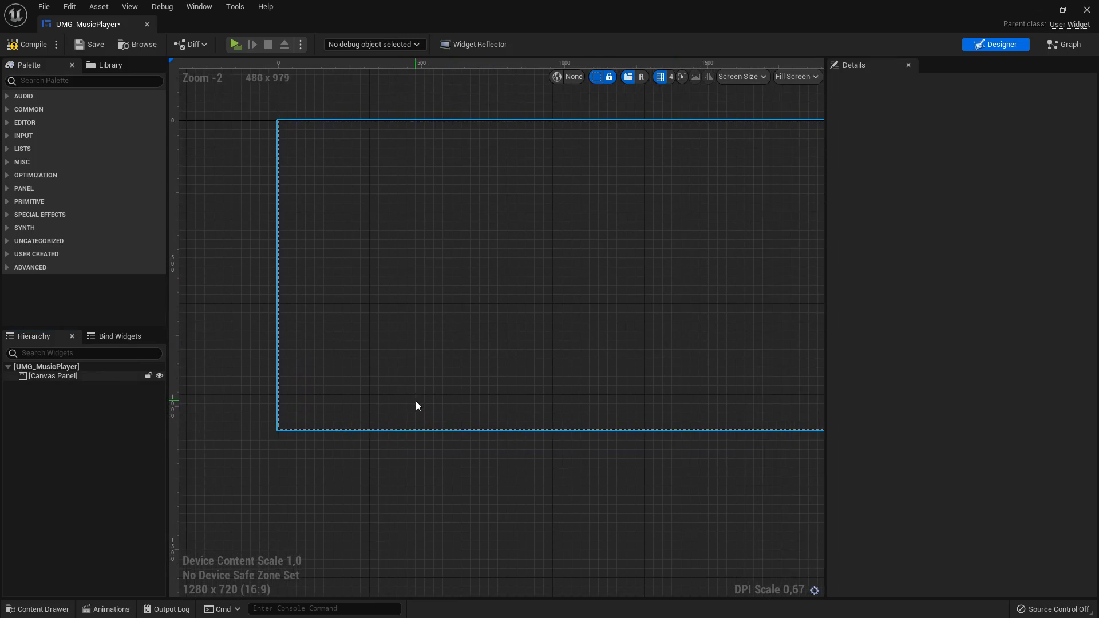
{"action": "scroll", "coordinate": [329, 400], "scroll_direction": "up", "scroll_amount": 2}
{"action": "right_click_drag", "start_coordinate": [329, 400], "coordinate": [412, 384]}
{"action": "scroll", "coordinate": [390, 388], "scroll_direction": "up", "scroll_amount": 2}
{"action": "scroll", "coordinate": [412, 384], "scroll_direction": "down", "scroll_amount": 2}
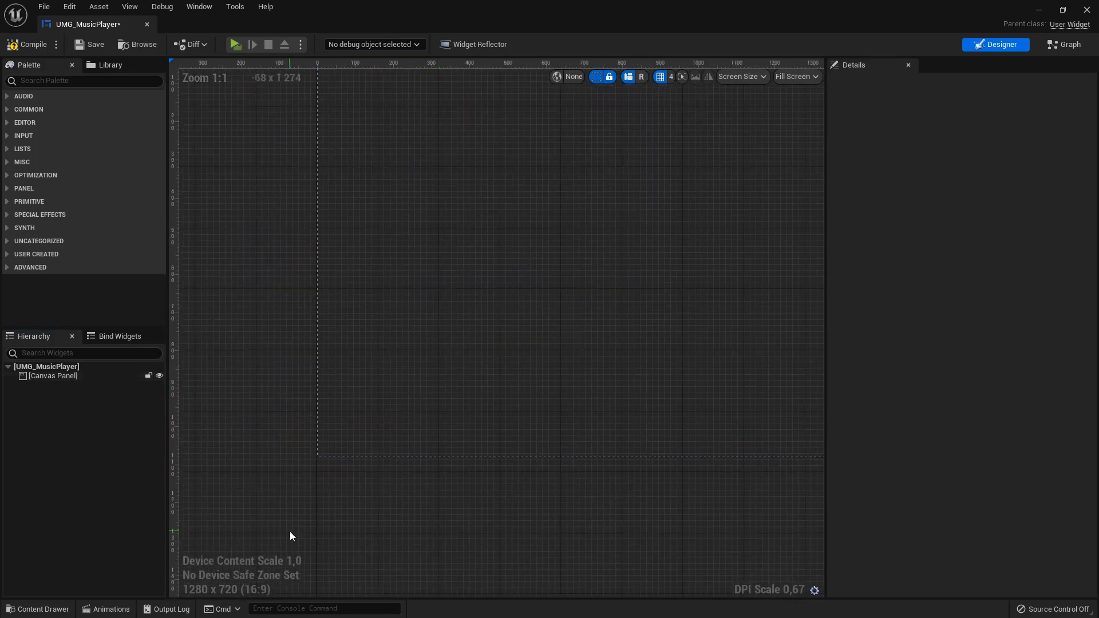
{"action": "left_click", "coordinate": [320, 456]}
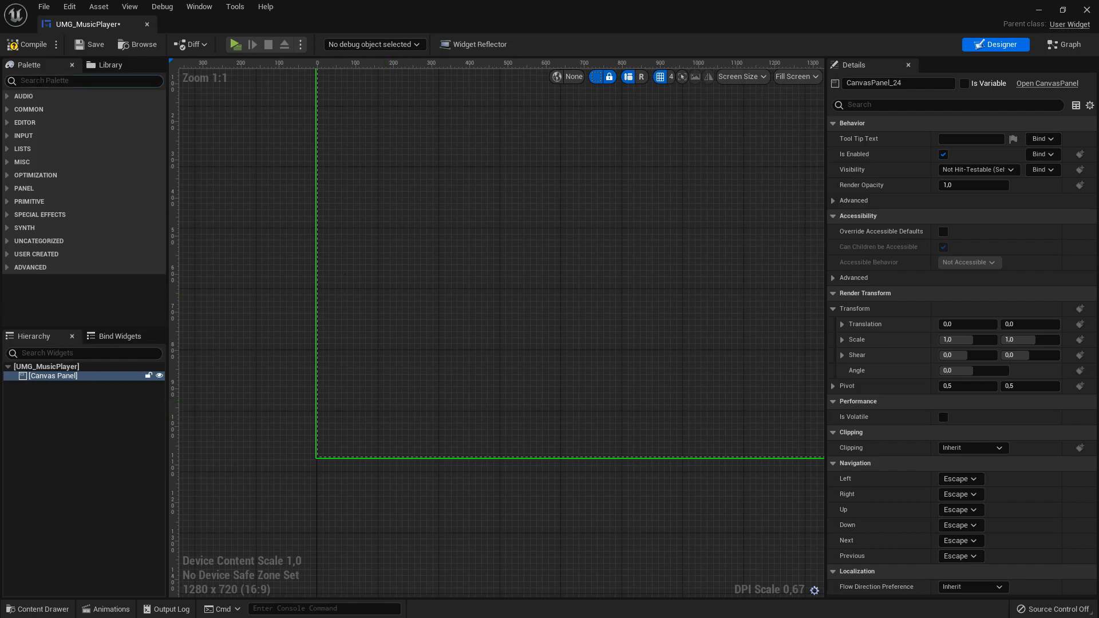
{"action": "left_click", "coordinate": [39, 81]}
{"action": "type", "text": "canvas"}
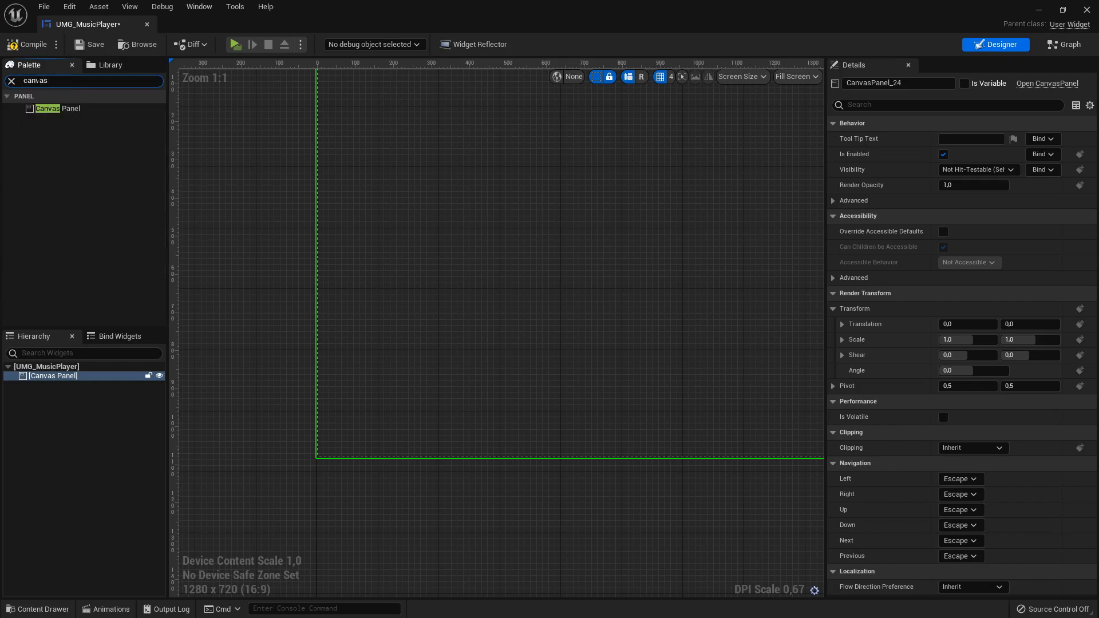
{"action": "left_click_drag", "start_coordinate": [57, 108], "coordinate": [448, 367]}
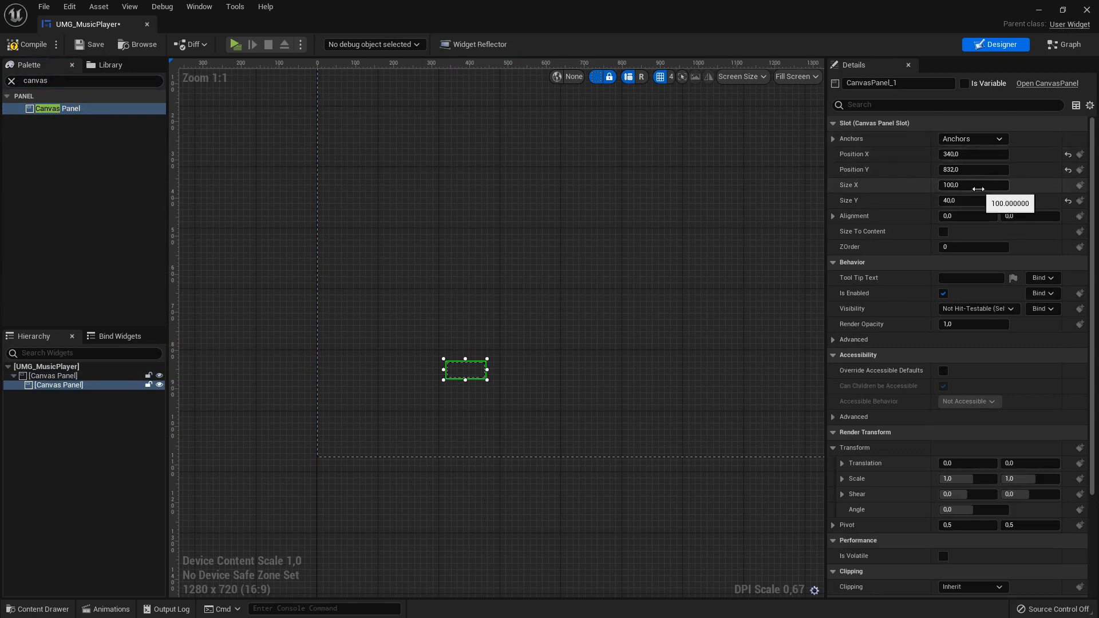
- Set the nested Canvas Panel's size to 75 by 75 and anchor it to the canvas's bottom-left corner
{"action": "left_click", "coordinate": [978, 185]}
{"action": "type", "text": "75"}
{"action": "key", "text": "Tab"}
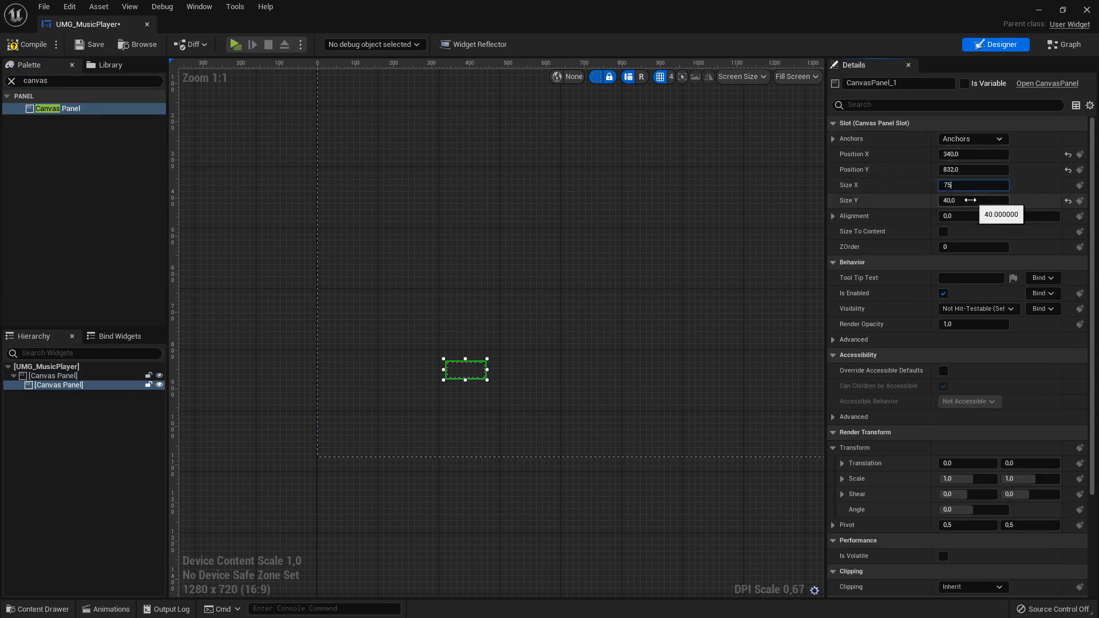
{"action": "type", "text": "75"}
{"action": "key", "text": "Return"}
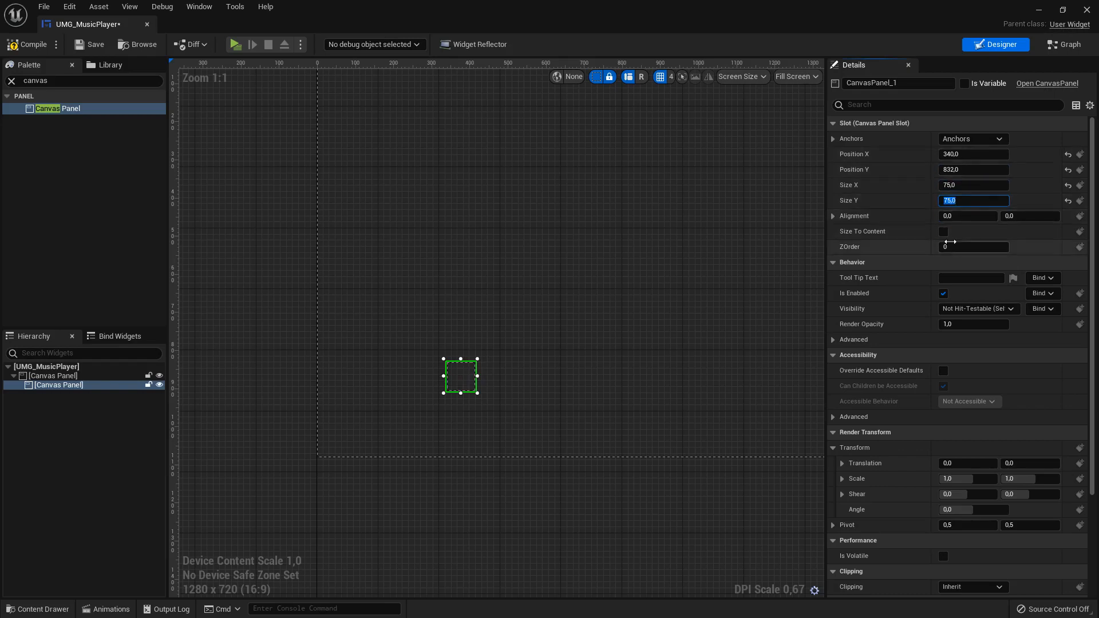
{"action": "left_click", "coordinate": [980, 140]}
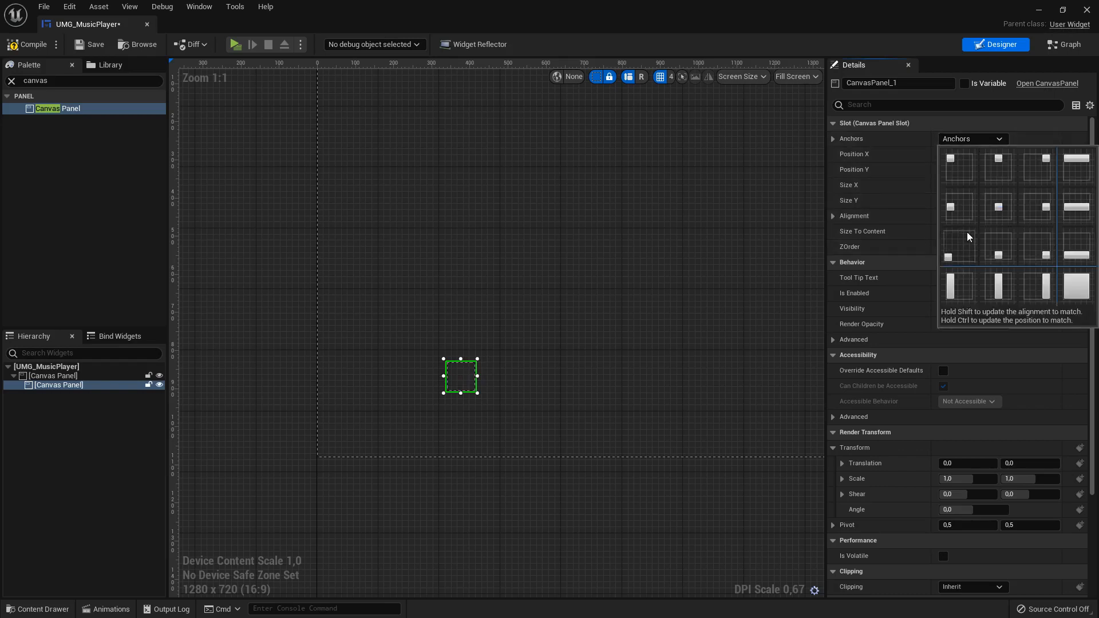
{"action": "left_click", "coordinate": [961, 247]}
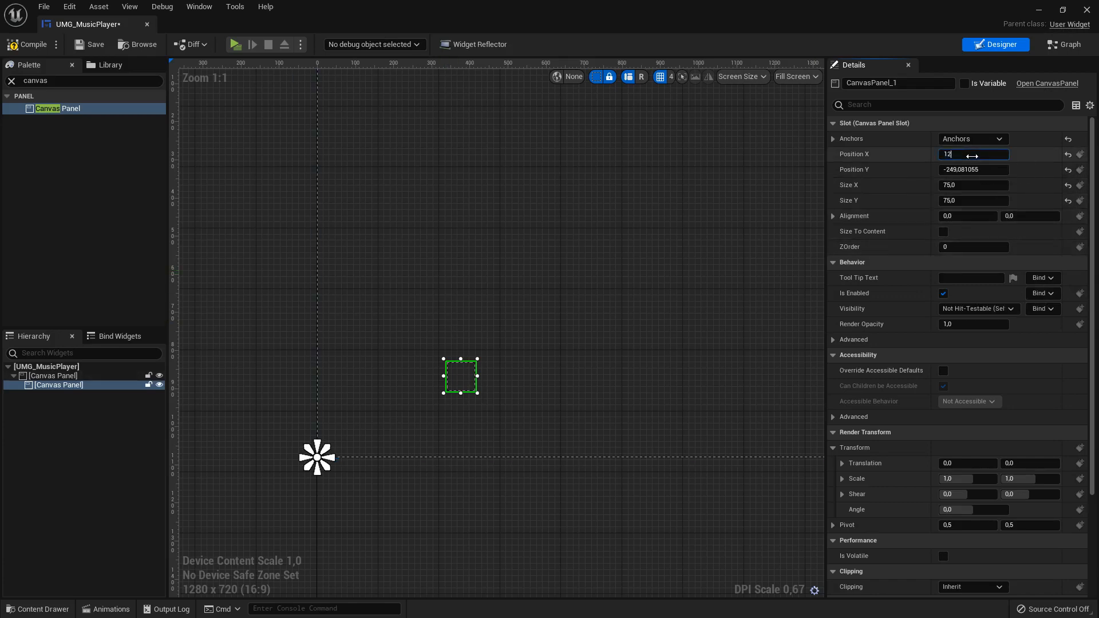
- Set the nested Canvas Panel's position to X 10 and Y -10
{"action": "key", "text": "Return"}
{"action": "left_click", "coordinate": [973, 169]}
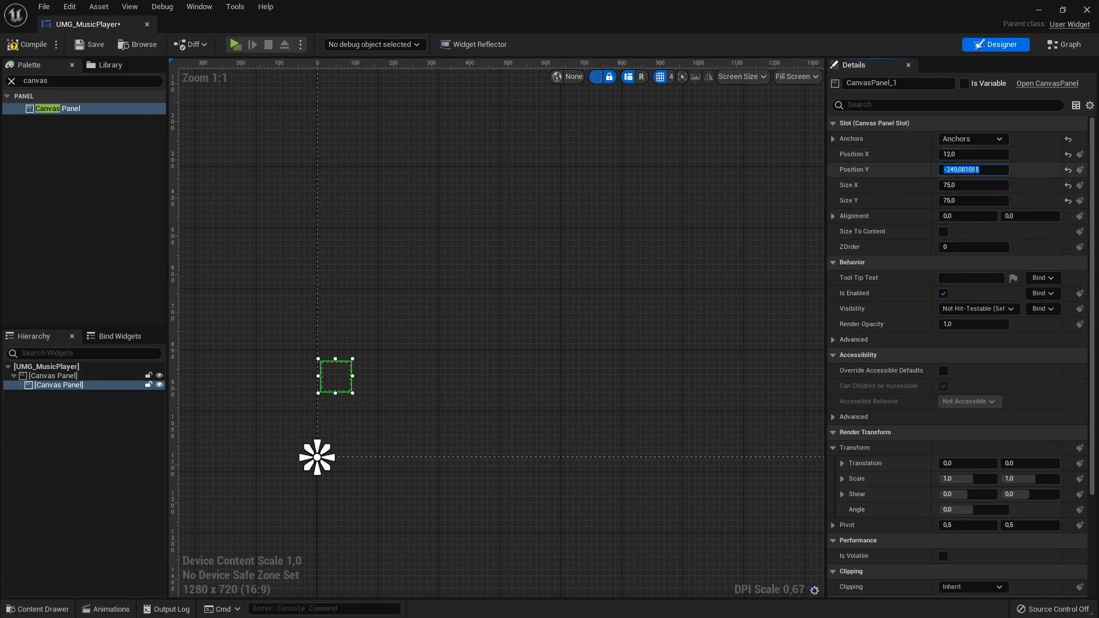
{"action": "left_click", "coordinate": [966, 155]}
{"action": "type", "text": "10"}
{"action": "left_click", "coordinate": [971, 170]}
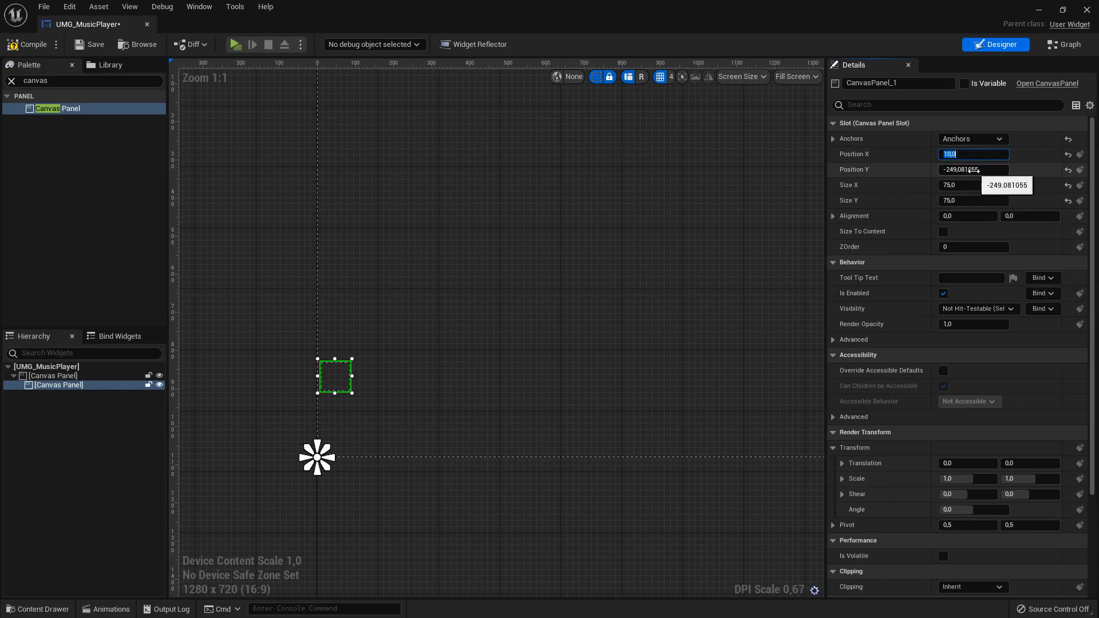
{"action": "type", "text": "-10"}
{"action": "key", "text": "Return"}
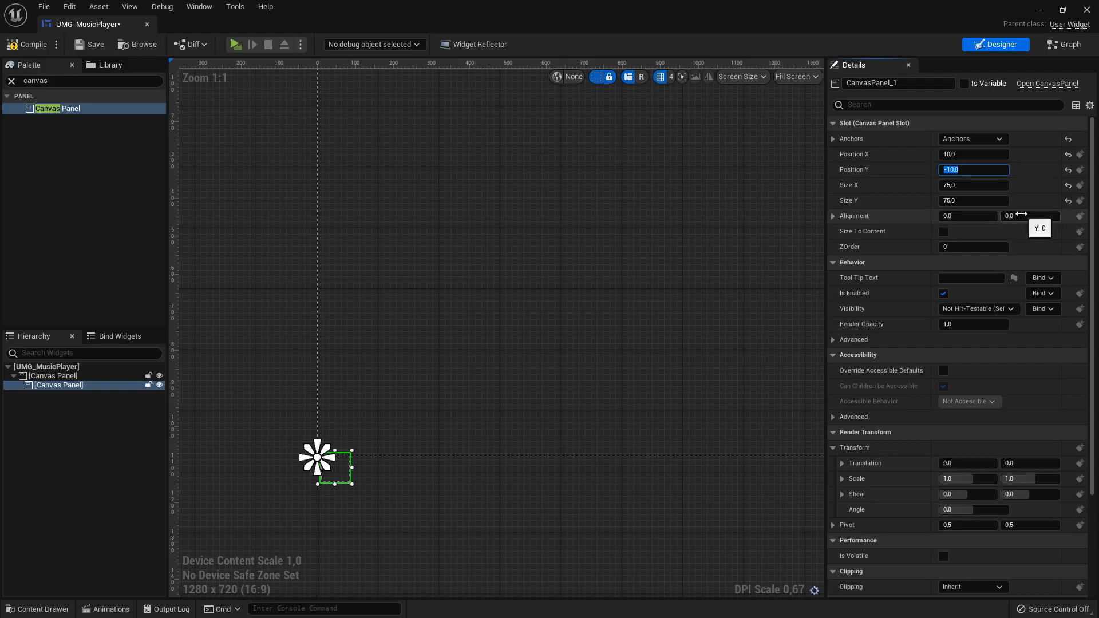
- Set the nested Canvas Panel's Y alignment to 1.0 and leave the panel selected
{"action": "left_click", "coordinate": [1022, 215]}
{"action": "type", "text": "1"}
{"action": "key", "text": "Return"}
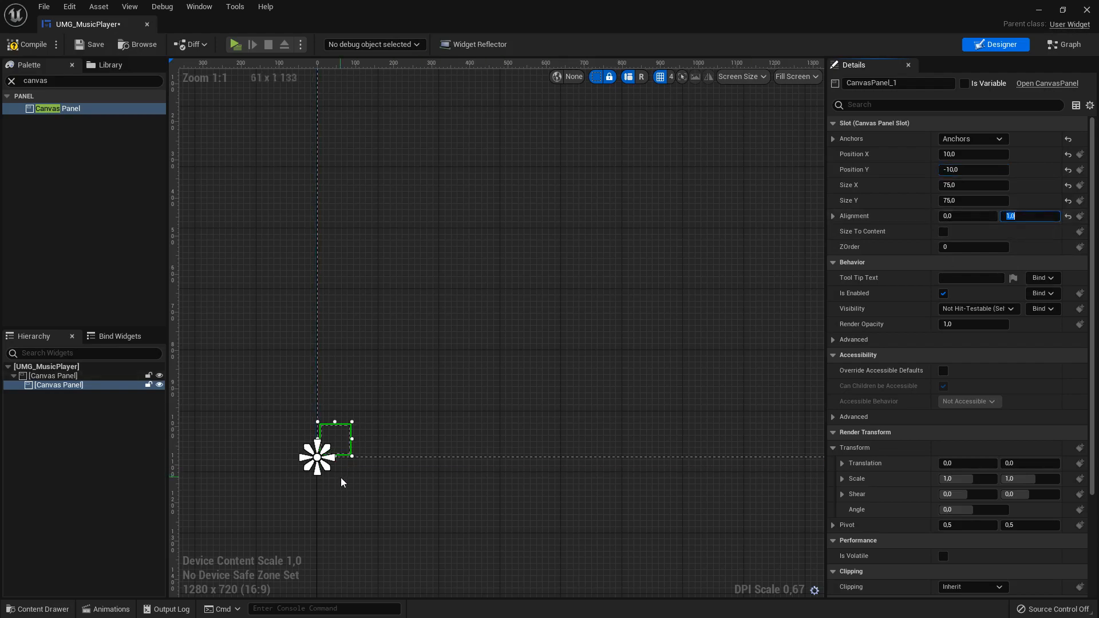
{"action": "left_click", "coordinate": [344, 508]}
{"action": "scroll", "coordinate": [418, 446], "scroll_direction": "up", "scroll_amount": 5}
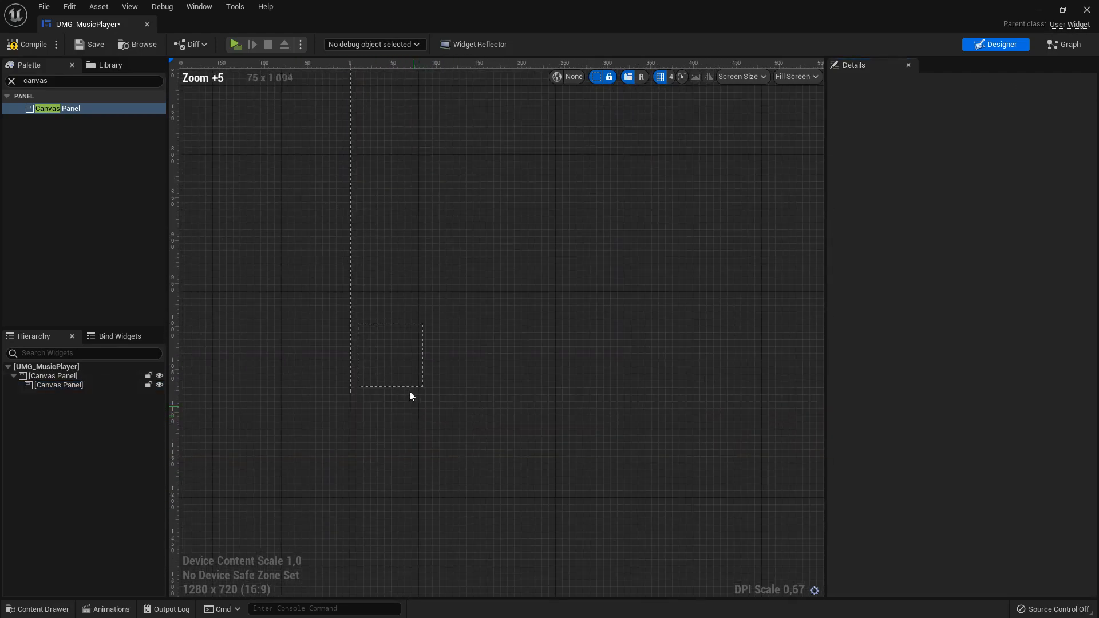
{"action": "left_click", "coordinate": [410, 387]}
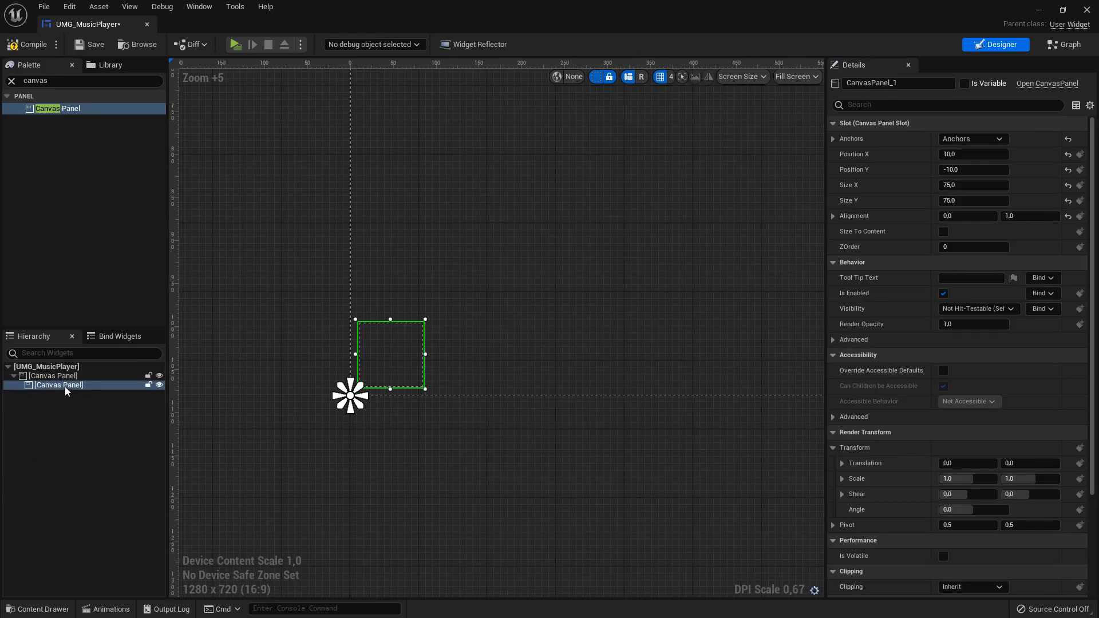
- Add a Border inside the nested Canvas Panel and set the panel's anchors to stretch in both directions
{"action": "left_click", "coordinate": [10, 82]}
{"action": "type", "text": "border"}
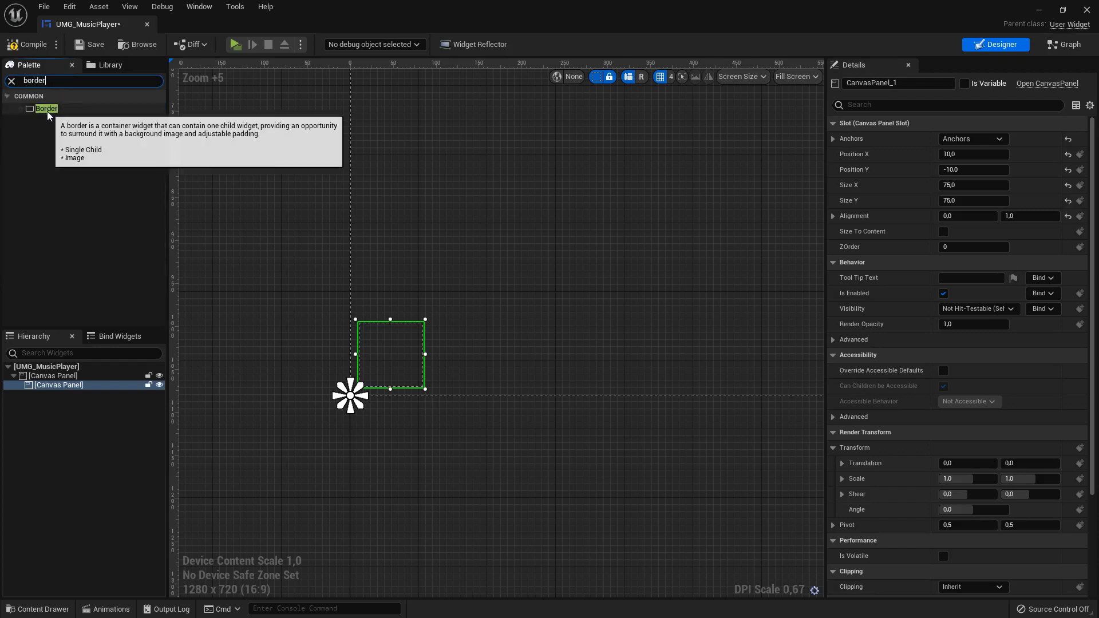
{"action": "left_click_drag", "start_coordinate": [49, 109], "coordinate": [63, 391]}
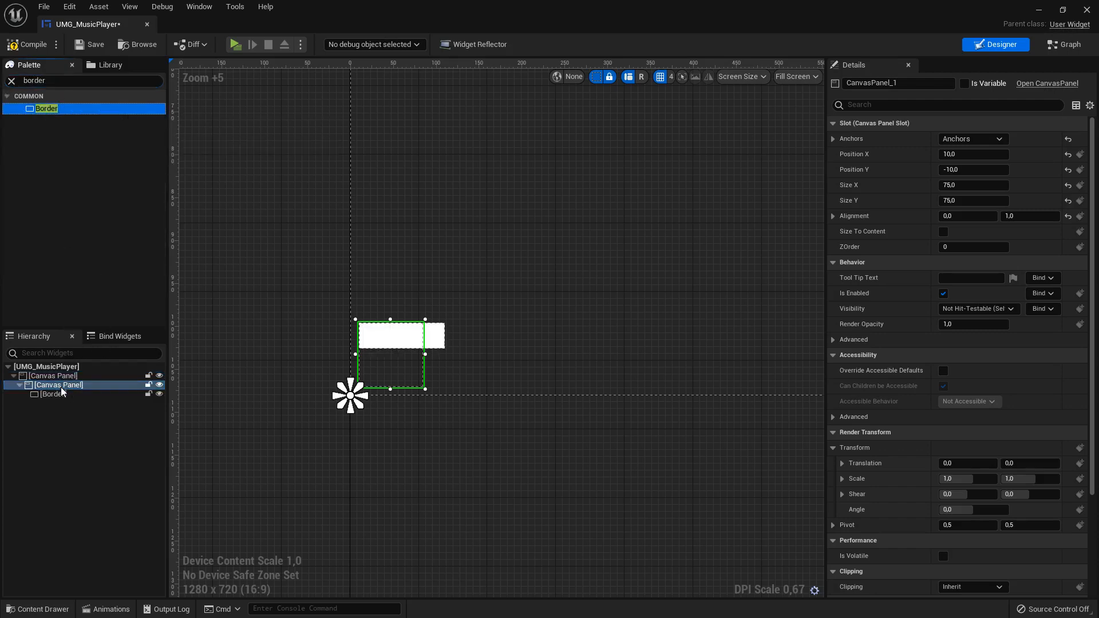
{"action": "left_click", "coordinate": [973, 140]}
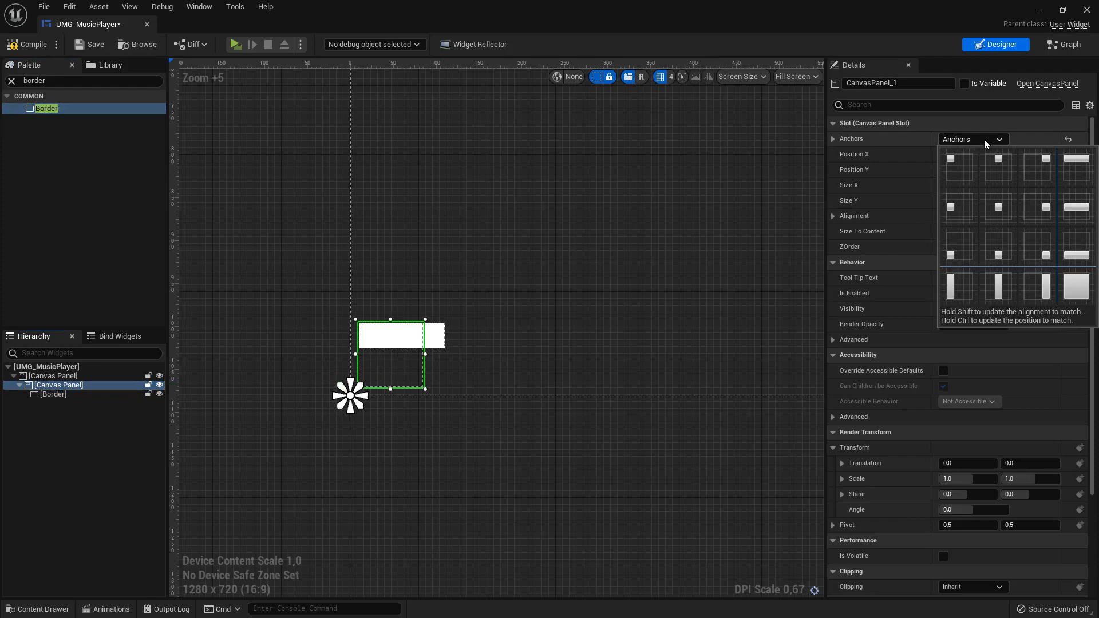
{"action": "left_click", "coordinate": [1079, 286]}
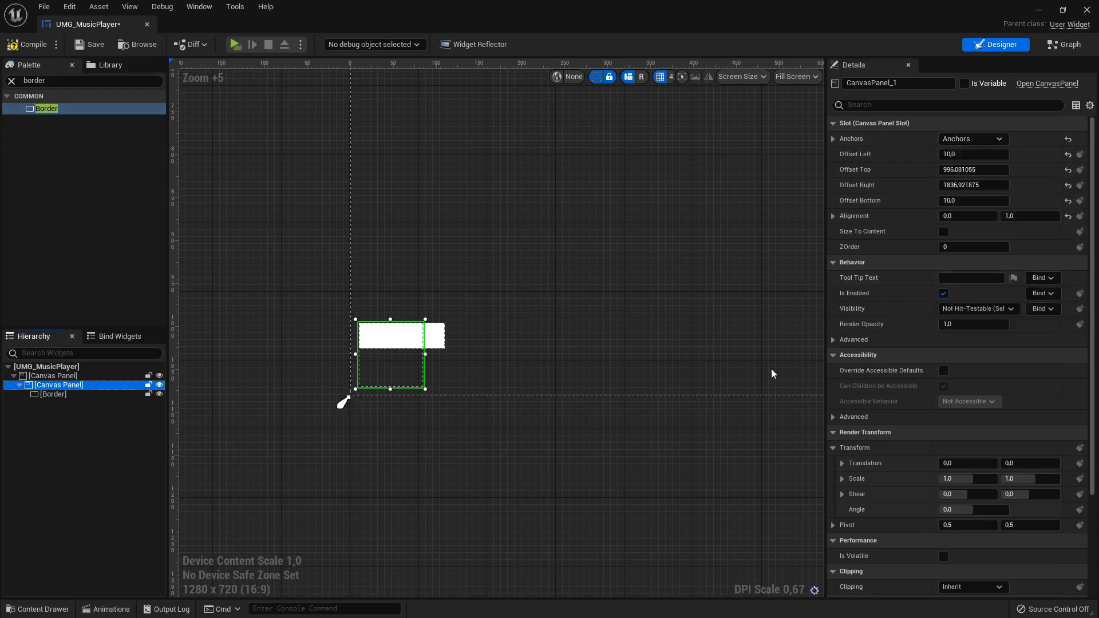
{"action": "left_click", "coordinate": [966, 170]}
{"action": "type", "text": "0"}
{"action": "key", "text": "Tab"}
{"action": "type", "text": "0"}
{"action": "key", "text": "Return"}
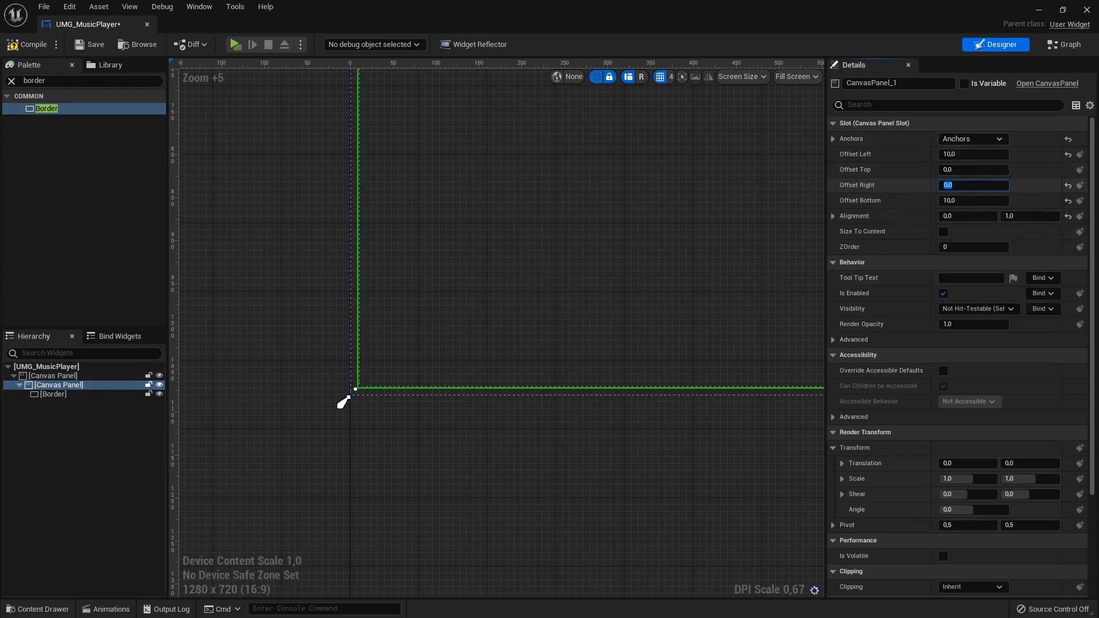
{"action": "scroll", "coordinate": [538, 338], "scroll_direction": "down", "scroll_amount": 4}
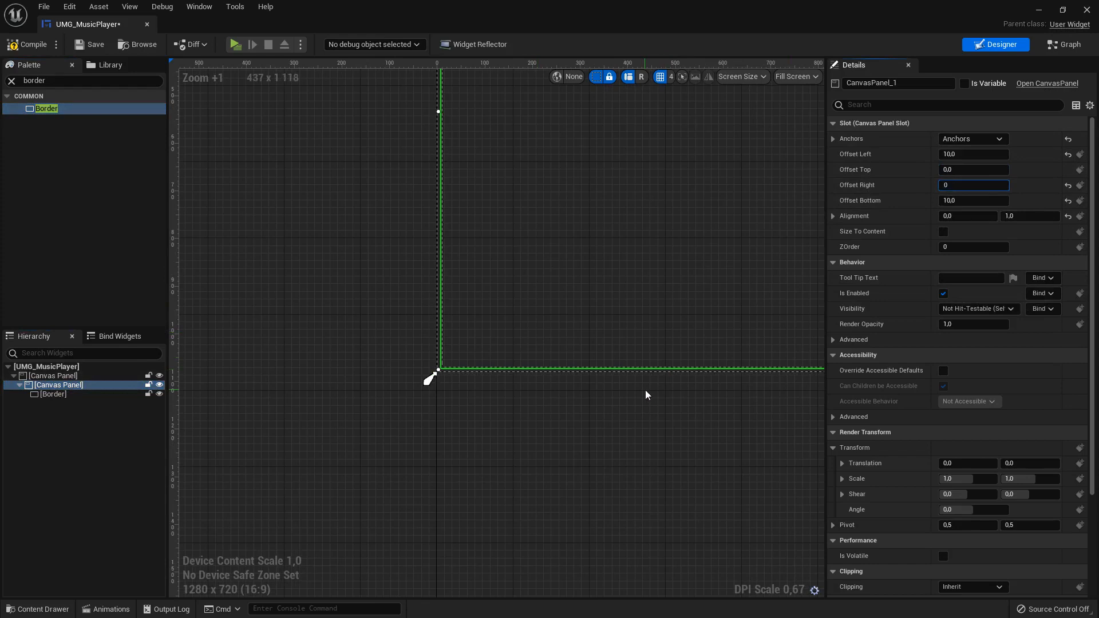
{"action": "right_click_drag", "start_coordinate": [630, 441], "coordinate": [552, 466]}
{"action": "key", "text": "ctrl+z"}
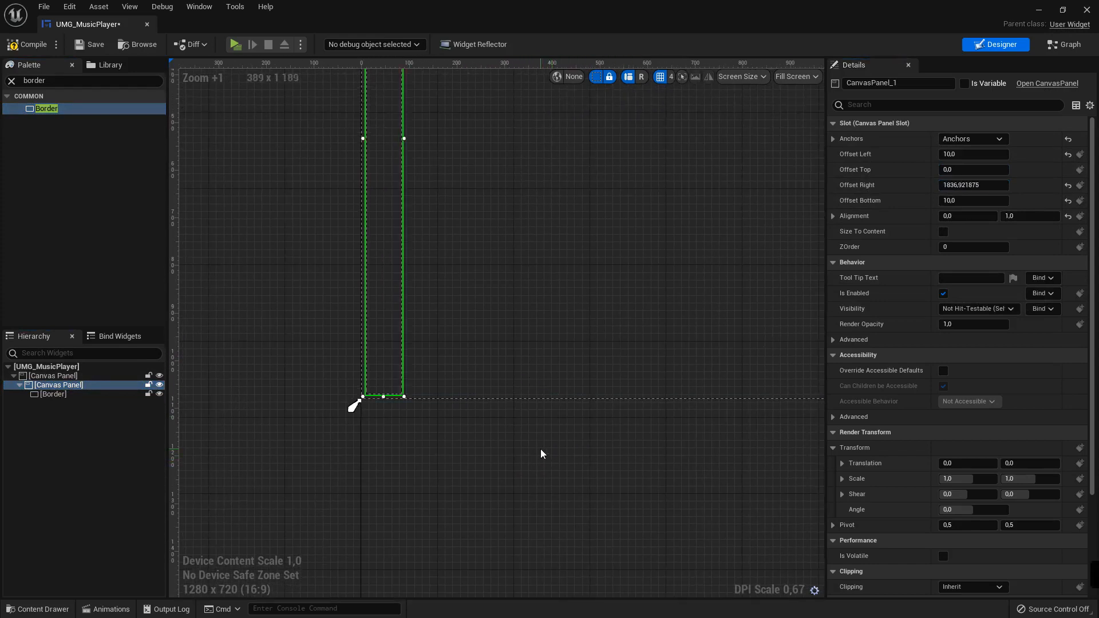
{"action": "key", "text": "ctrl+z"}
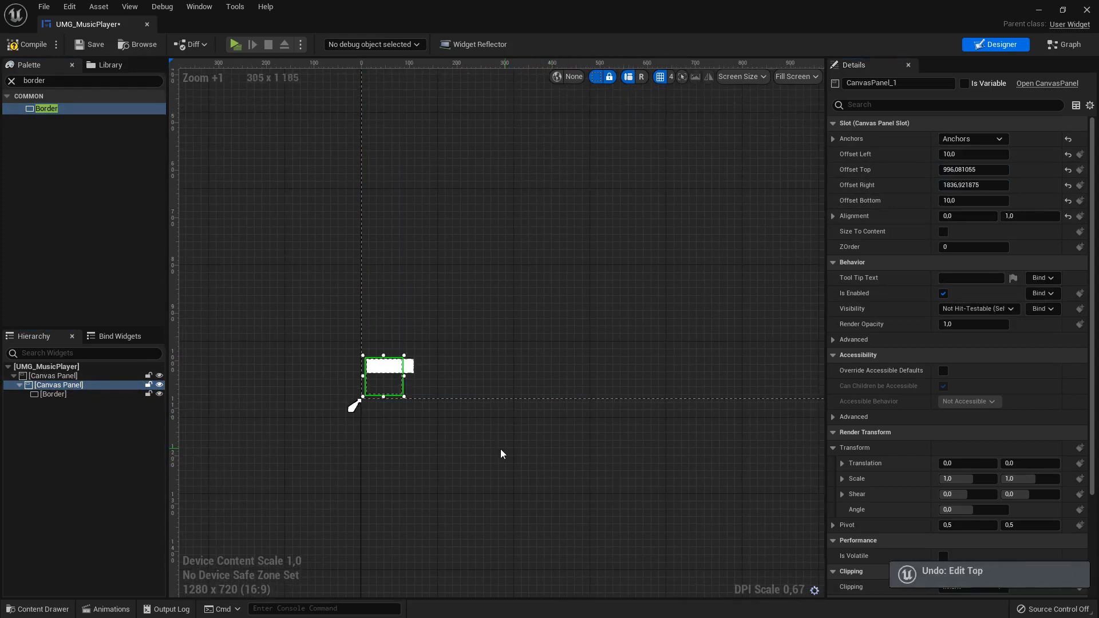
- Anchor the Border to stretch across the whole nested Canvas Panel, with its right and bottom offsets set to 0
{"action": "left_click", "coordinate": [52, 395]}
{"action": "scroll", "coordinate": [388, 401], "scroll_direction": "up", "scroll_amount": 3}
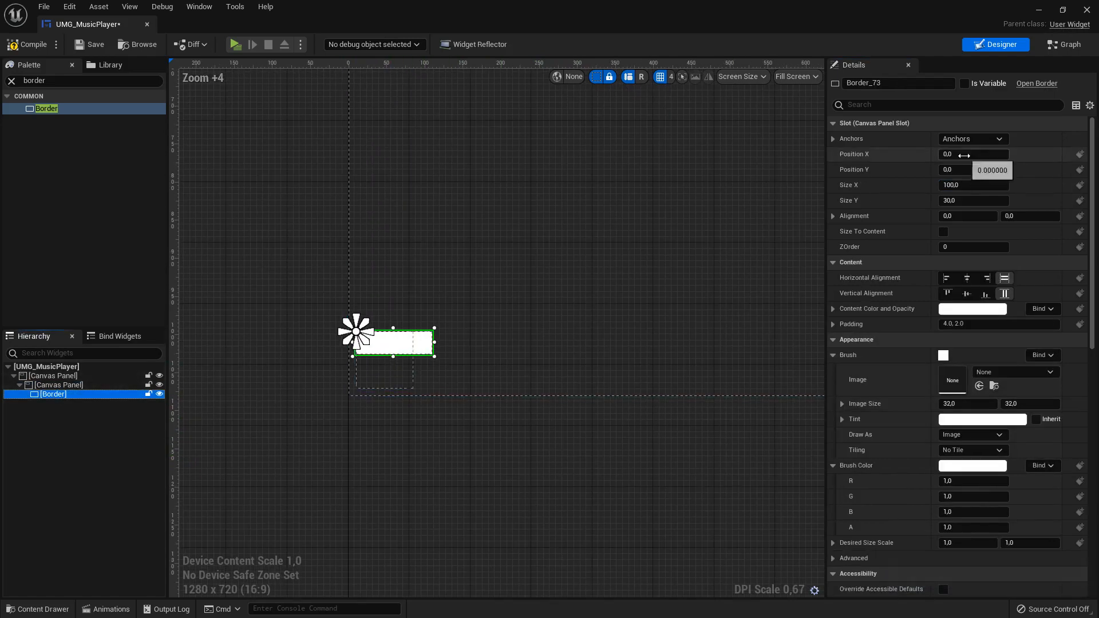
{"action": "left_click", "coordinate": [971, 138]}
{"action": "left_click", "coordinate": [1085, 288]}
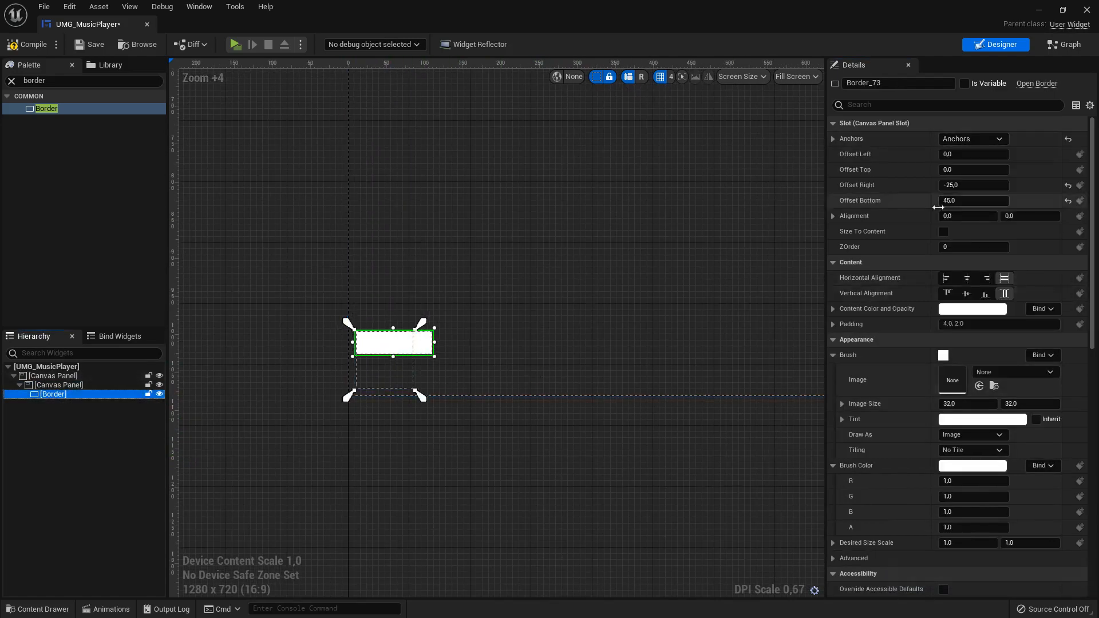
{"action": "left_click", "coordinate": [968, 186]}
{"action": "type", "text": "0"}
{"action": "key", "text": "Tab"}
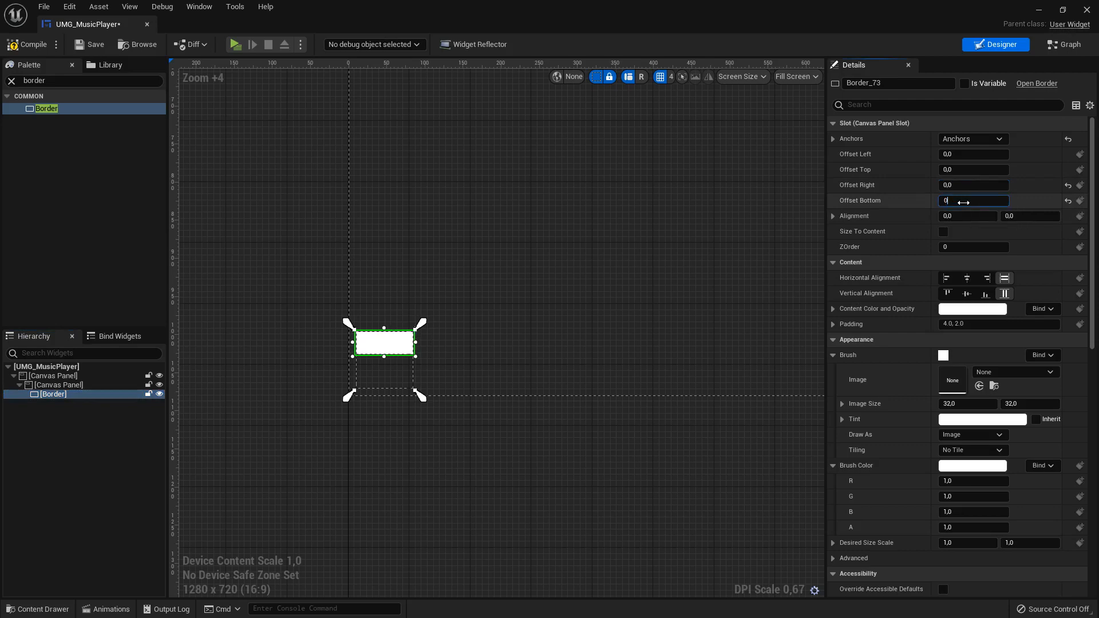
{"action": "type", "text": "0"}
{"action": "key", "text": "Return"}
{"action": "scroll", "coordinate": [324, 451], "scroll_direction": "up", "scroll_amount": 3}
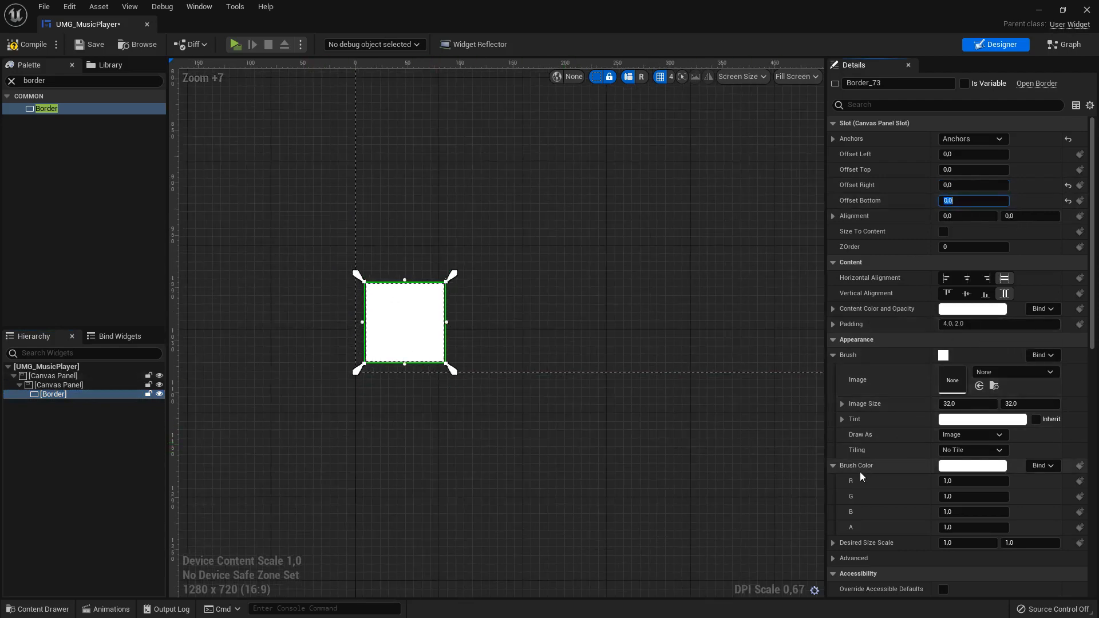
- Set the Border's brush color to black with an alpha of 0.45
{"action": "left_click", "coordinate": [995, 468]}
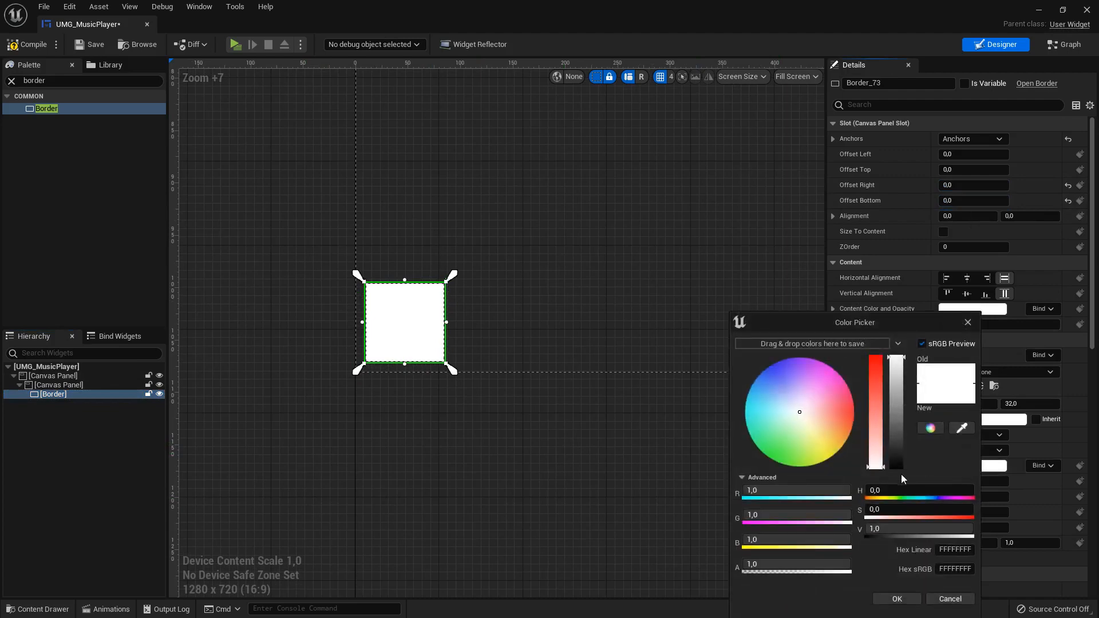
{"action": "left_click", "coordinate": [902, 462]}
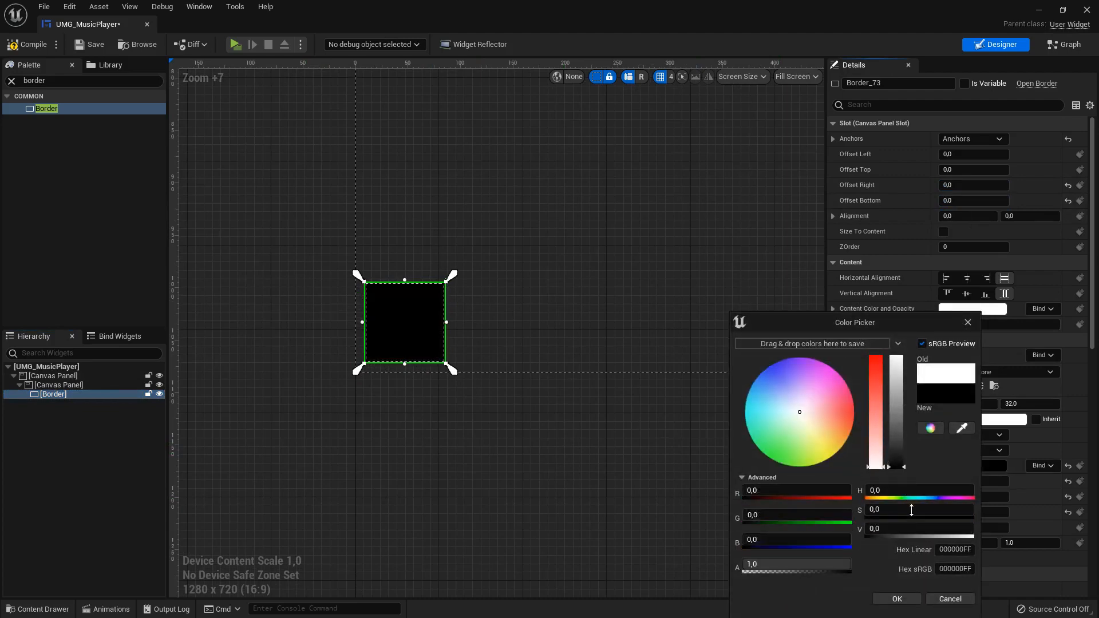
{"action": "left_click", "coordinate": [781, 566]}
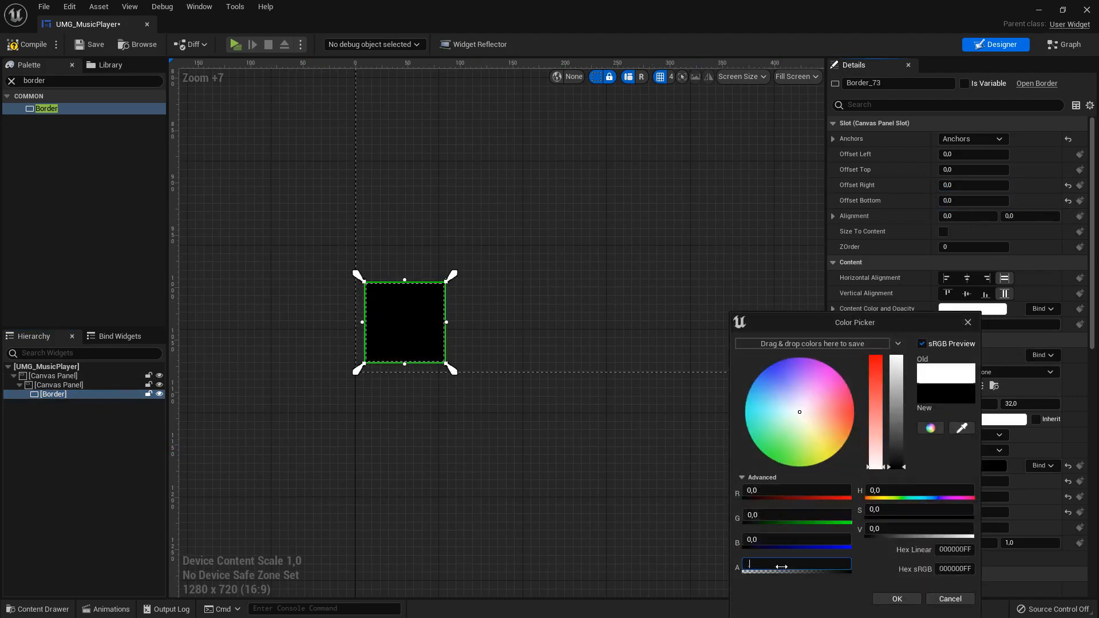
{"action": "type", "text": ".35"}
{"action": "key", "text": "Return"}
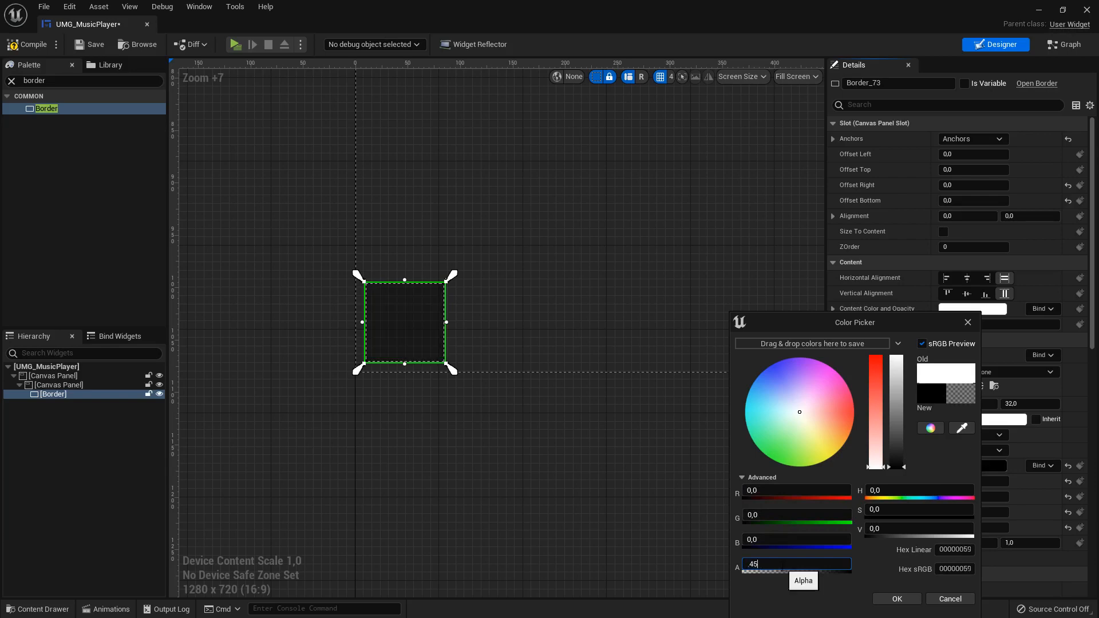
{"action": "type", "text": ".45"}
{"action": "key", "text": "Return"}
{"action": "left_click", "coordinate": [896, 598]}
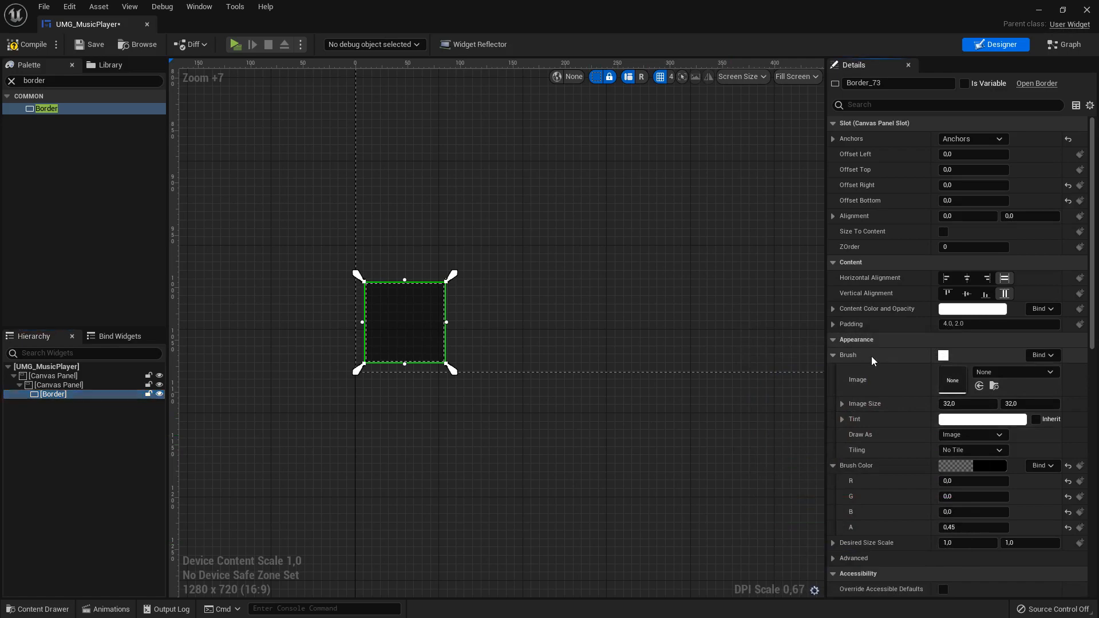
- Draw the Border's brush as a Rounded Box and set its rounding type to Fixed Radius
{"action": "left_click", "coordinate": [968, 435]}
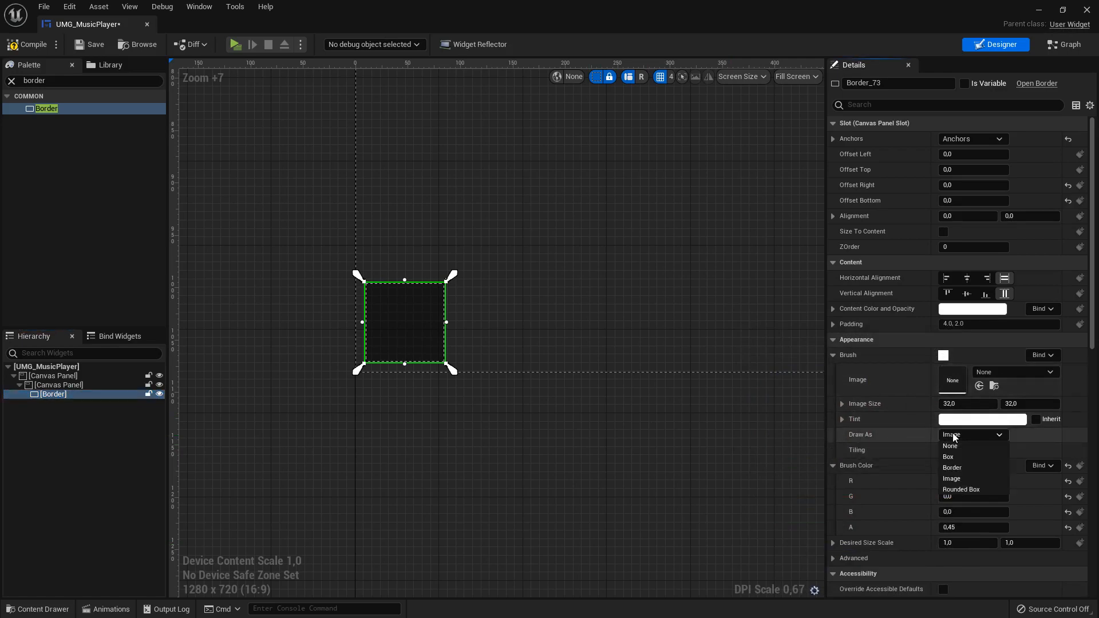
{"action": "left_click", "coordinate": [961, 490]}
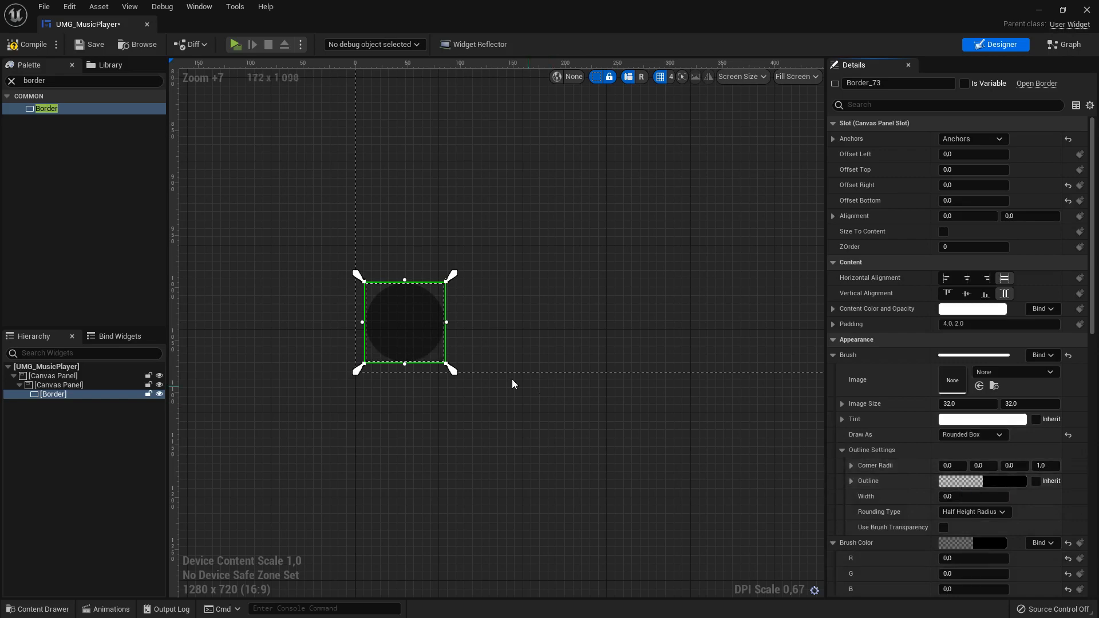
{"action": "left_click_drag", "start_coordinate": [447, 324], "coordinate": [529, 361]}
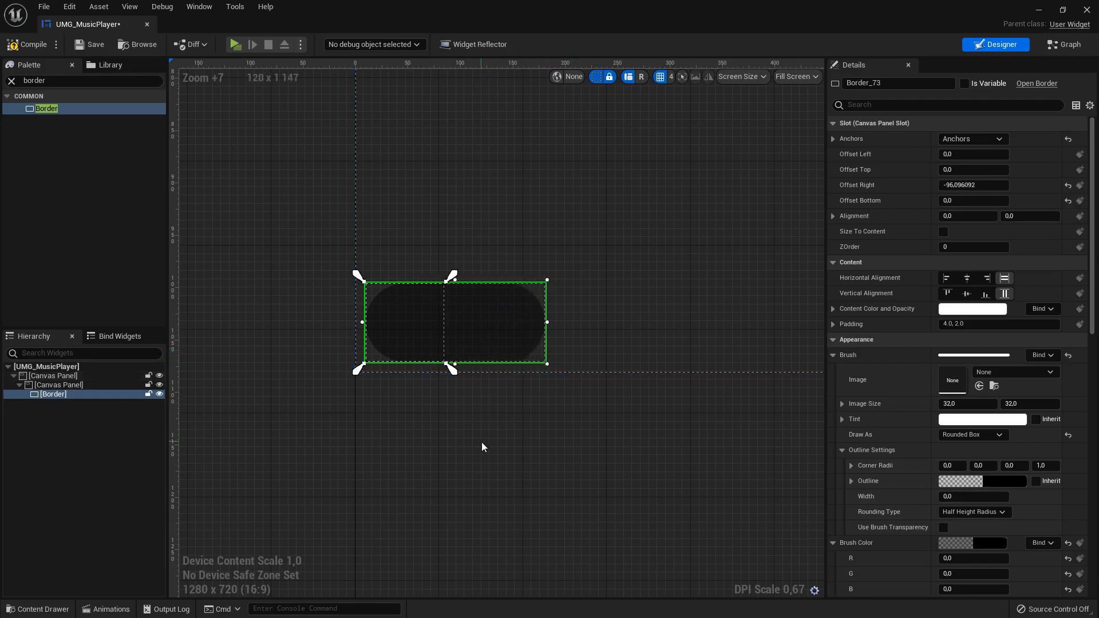
{"action": "key", "text": "ctrl+z"}
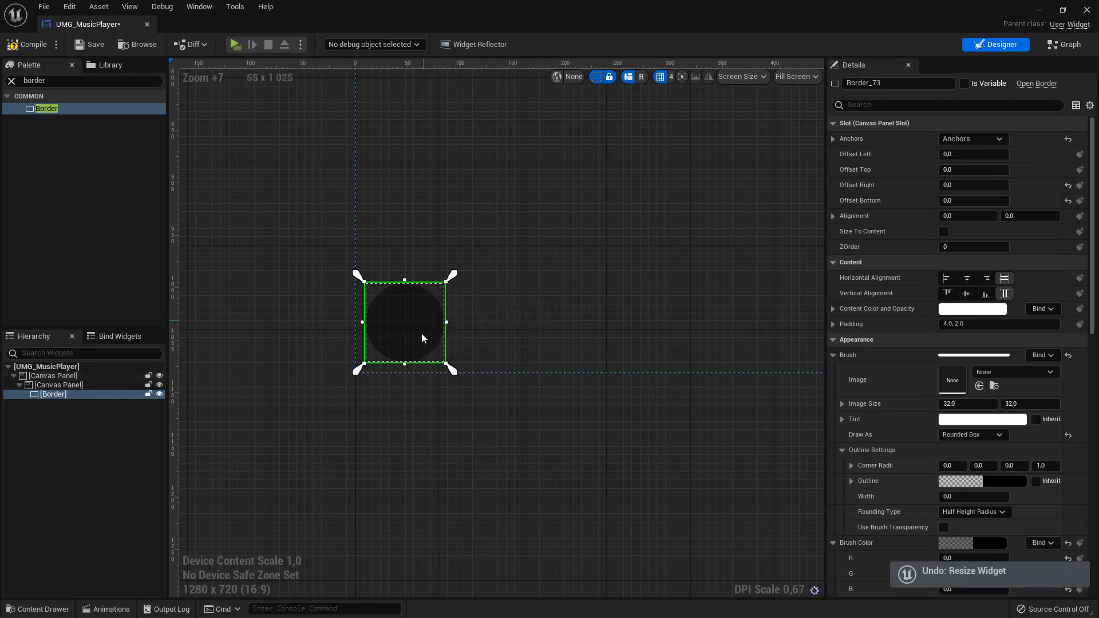
{"action": "scroll", "coordinate": [977, 448], "scroll_direction": "down", "scroll_amount": 2}
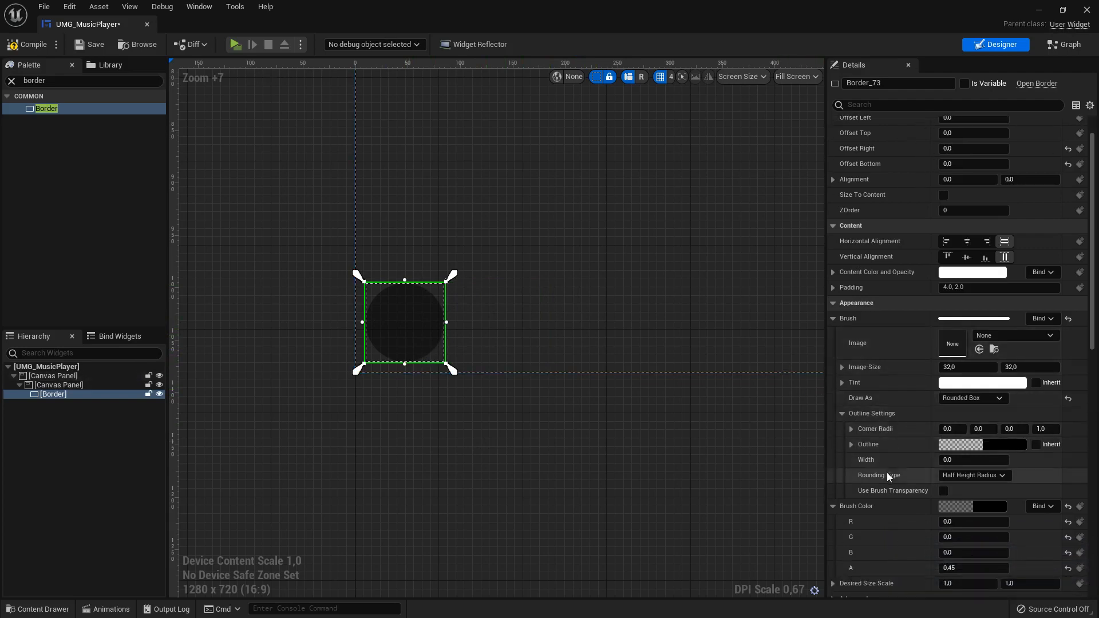
{"action": "left_click", "coordinate": [976, 475]}
{"action": "left_click", "coordinate": [964, 488]}
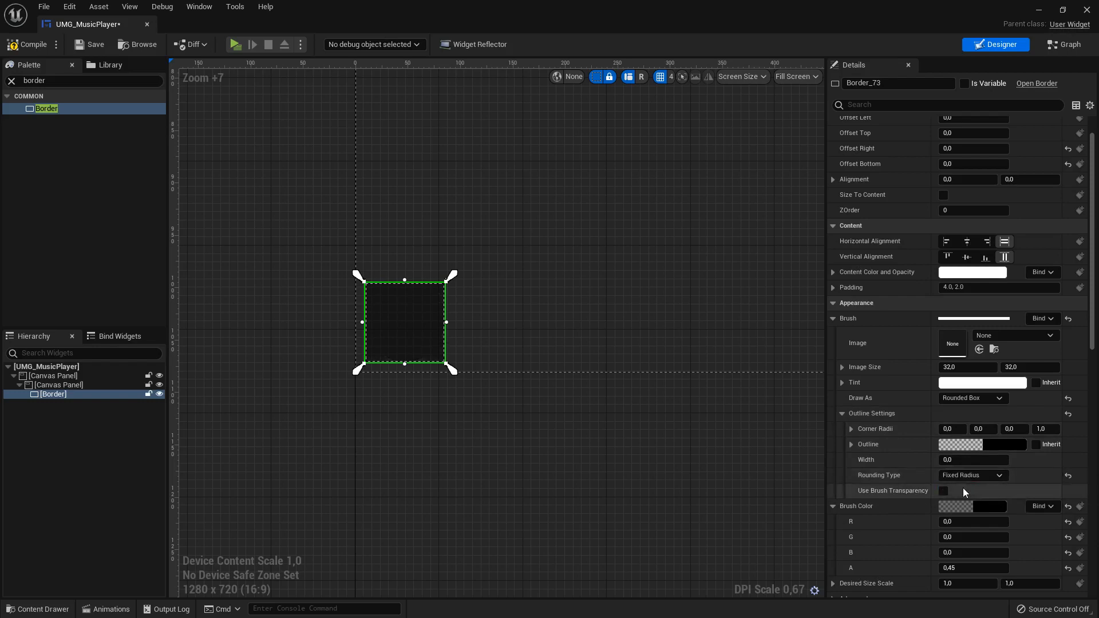
- Set all four of the Border's corner radii to 15
{"action": "left_click", "coordinate": [949, 428]}
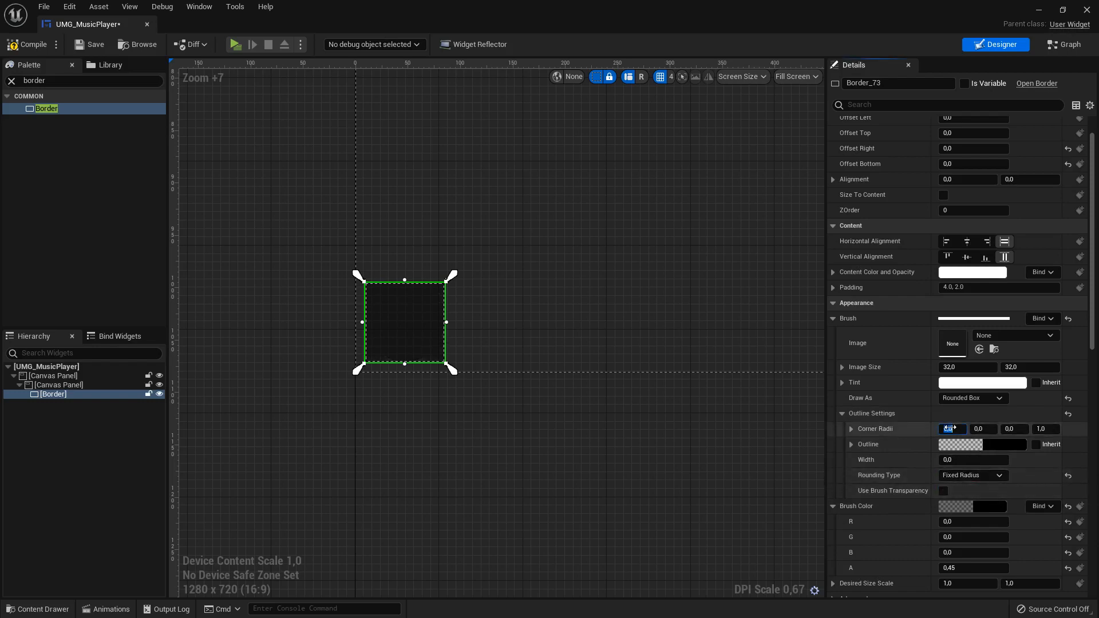
{"action": "type", "text": "15"}
{"action": "left_click", "coordinate": [986, 429]}
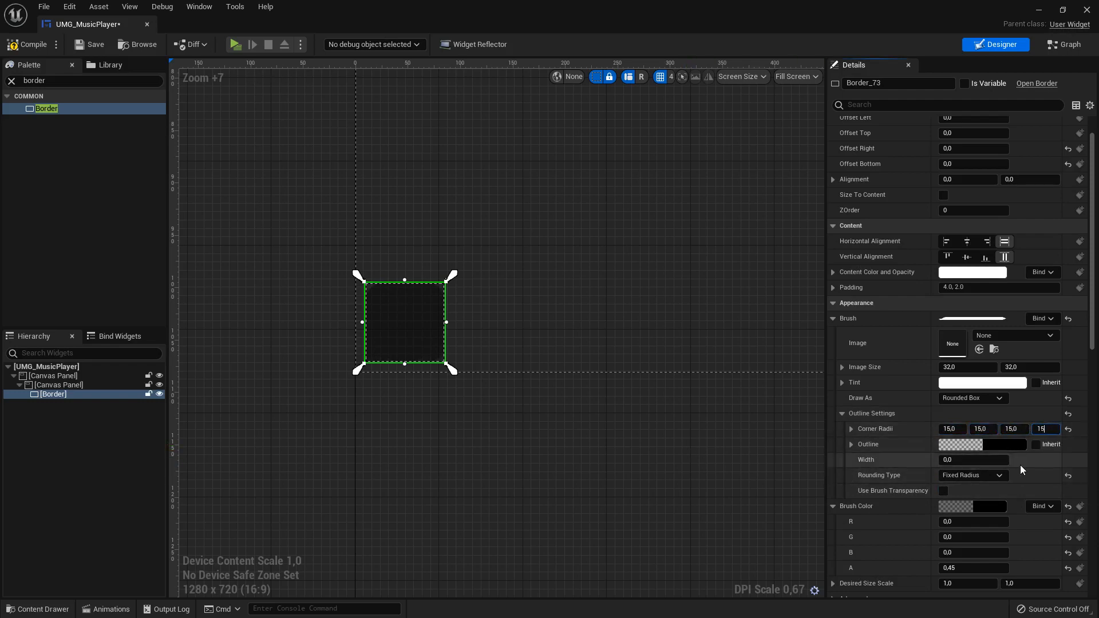
{"action": "left_click", "coordinate": [427, 376]}
{"action": "scroll", "coordinate": [428, 355], "scroll_direction": "up", "scroll_amount": 5}
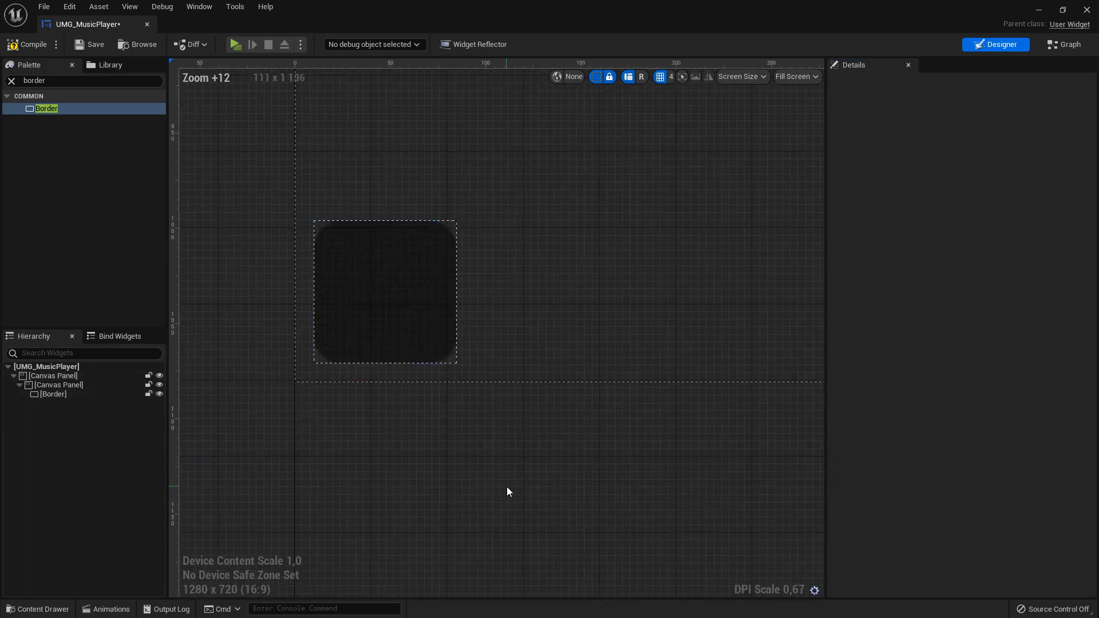
- Set all four of the Border's corner radii to 20
{"action": "left_click", "coordinate": [54, 395]}
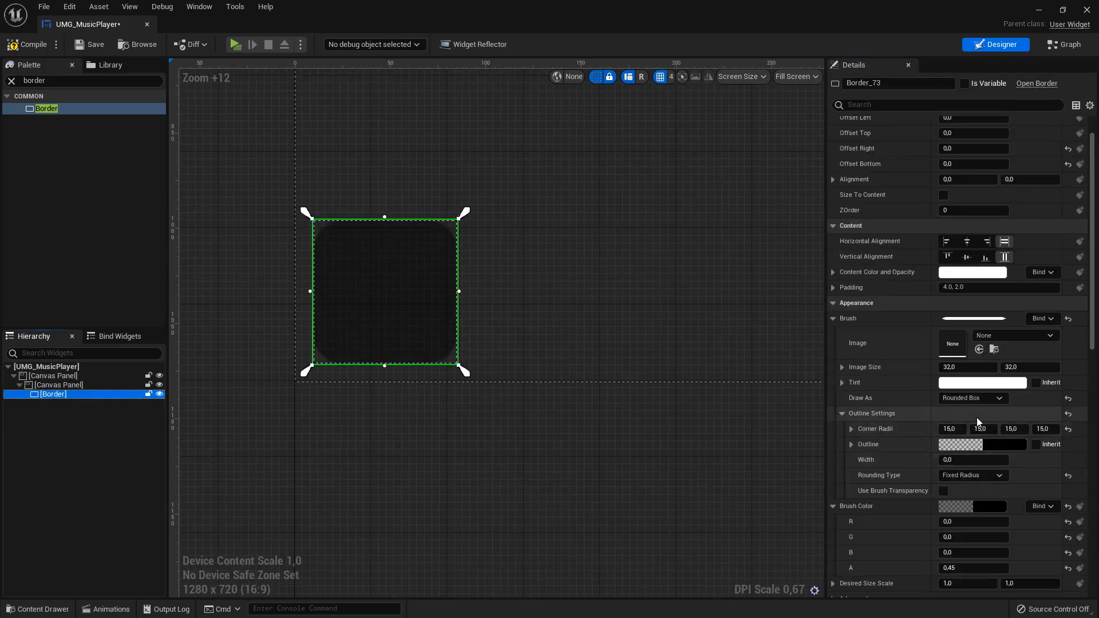
{"action": "left_click", "coordinate": [952, 429]}
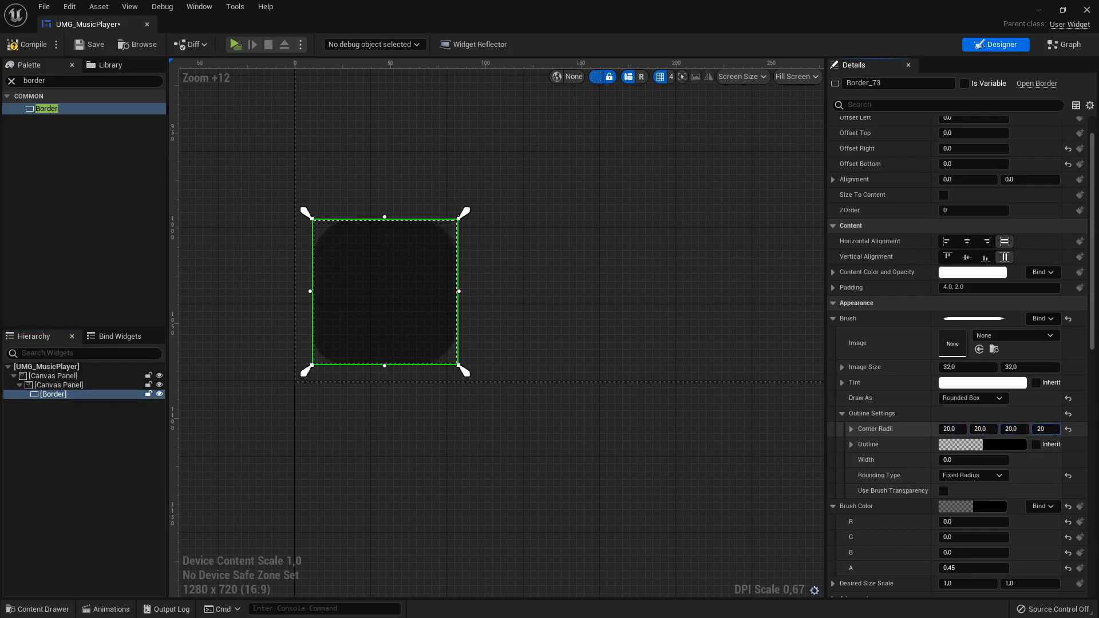
{"action": "type", "text": "20"}
{"action": "key", "text": "Return"}
{"action": "left_click", "coordinate": [547, 493]}
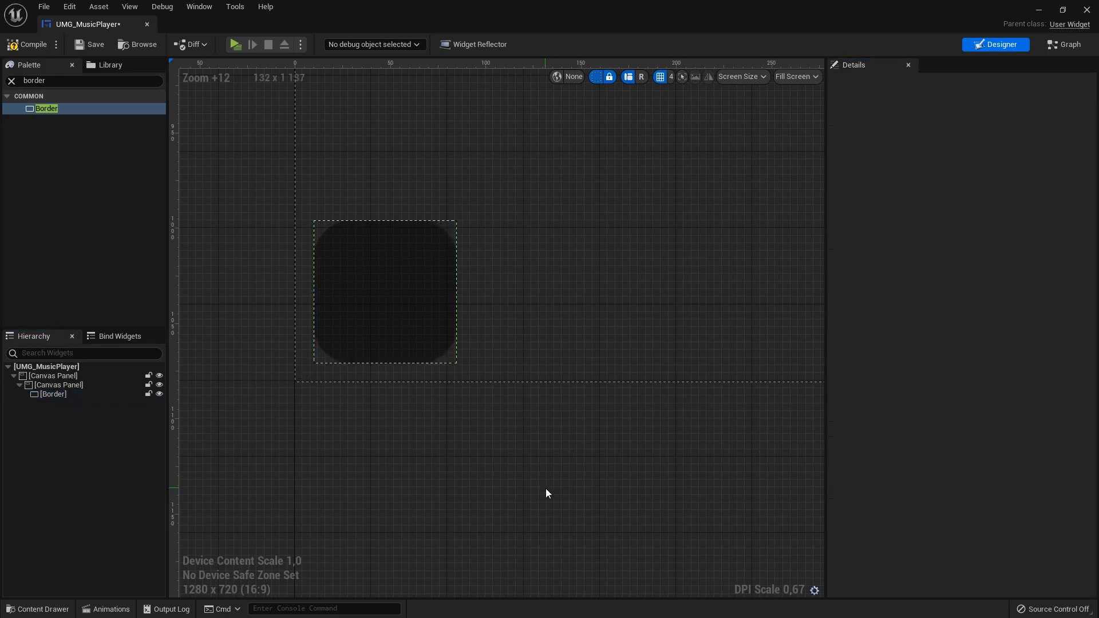
{"action": "scroll", "coordinate": [500, 386], "scroll_direction": "down", "scroll_amount": 4}
- Add a Text widget to the nested Canvas Panel alongside the Border, and leave the Border selected
{"action": "left_click", "coordinate": [55, 396]}
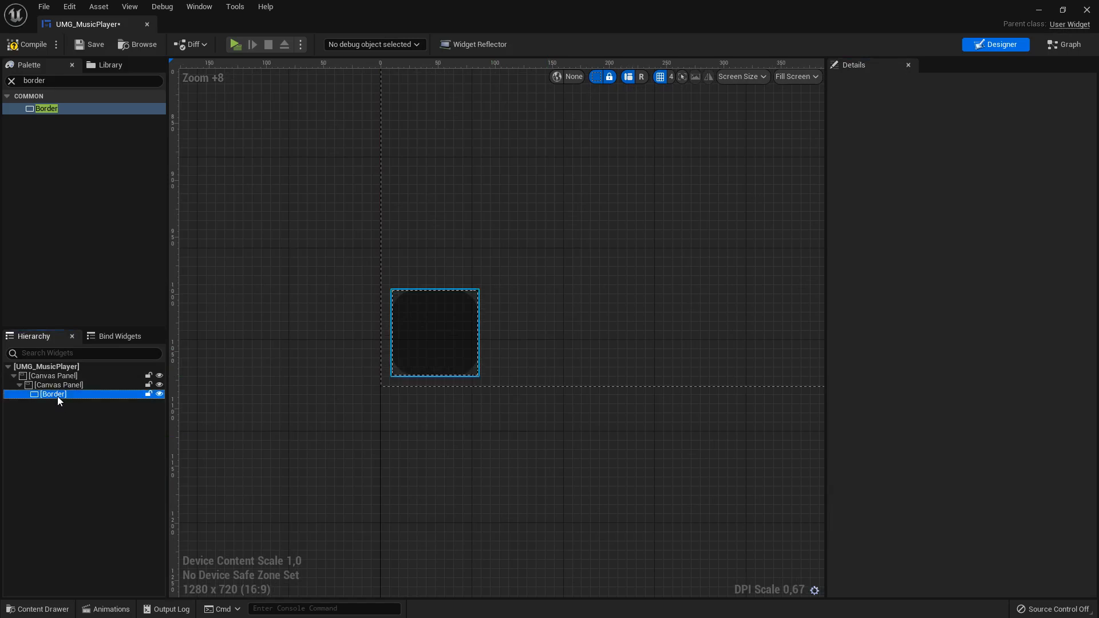
{"action": "left_click", "coordinate": [7, 96]}
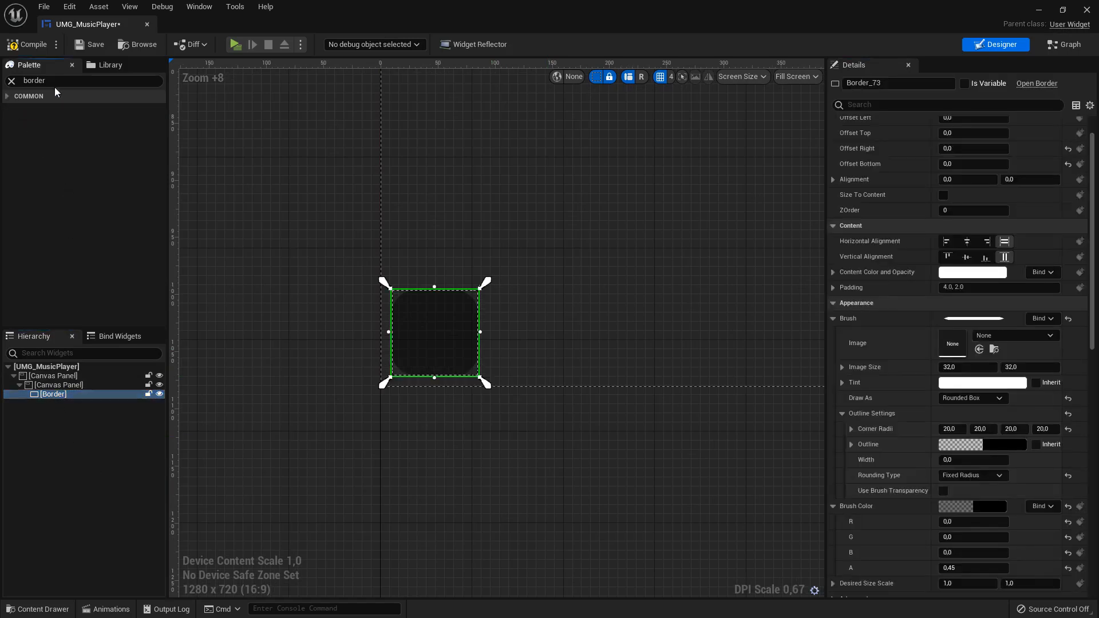
{"action": "left_click", "coordinate": [74, 83]}
{"action": "type", "text": "text"}
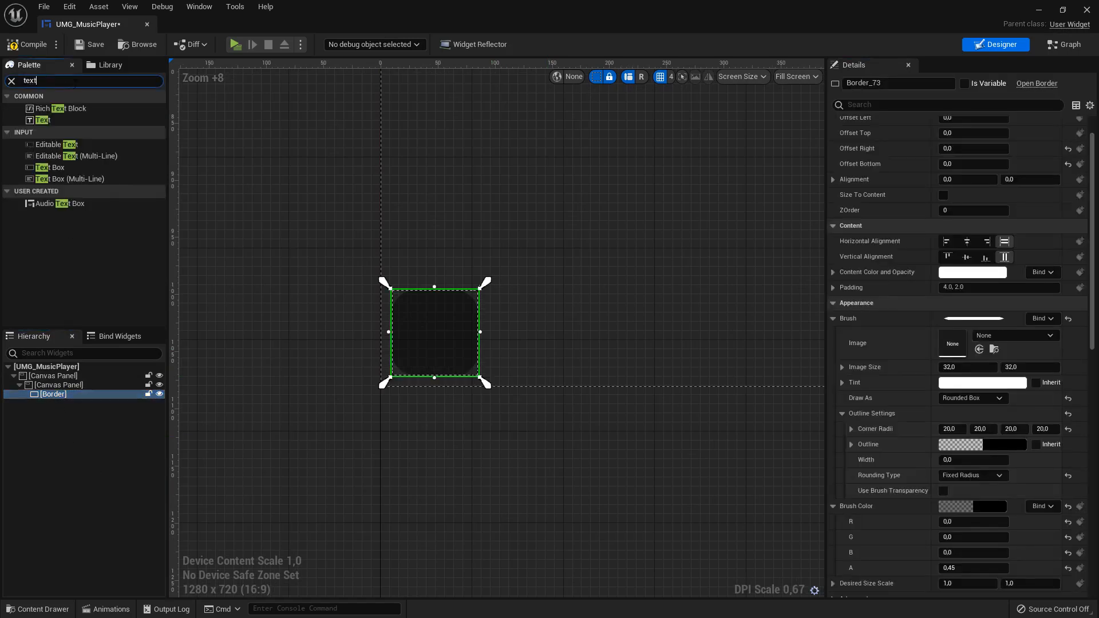
{"action": "left_click", "coordinate": [46, 120]}
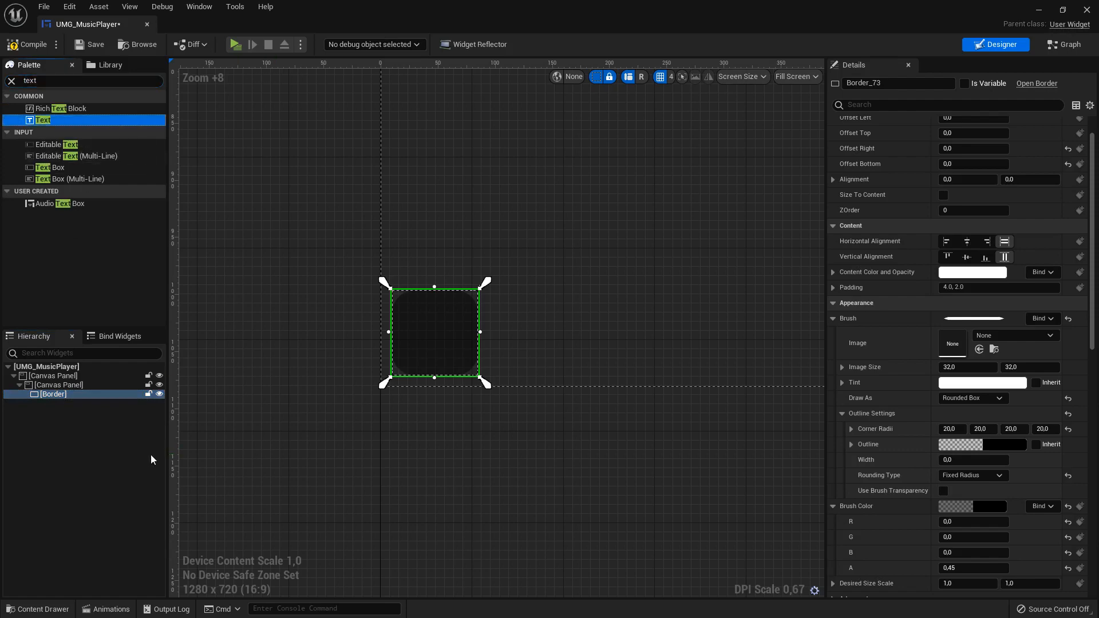
{"action": "left_click_drag", "start_coordinate": [42, 120], "coordinate": [58, 395]}
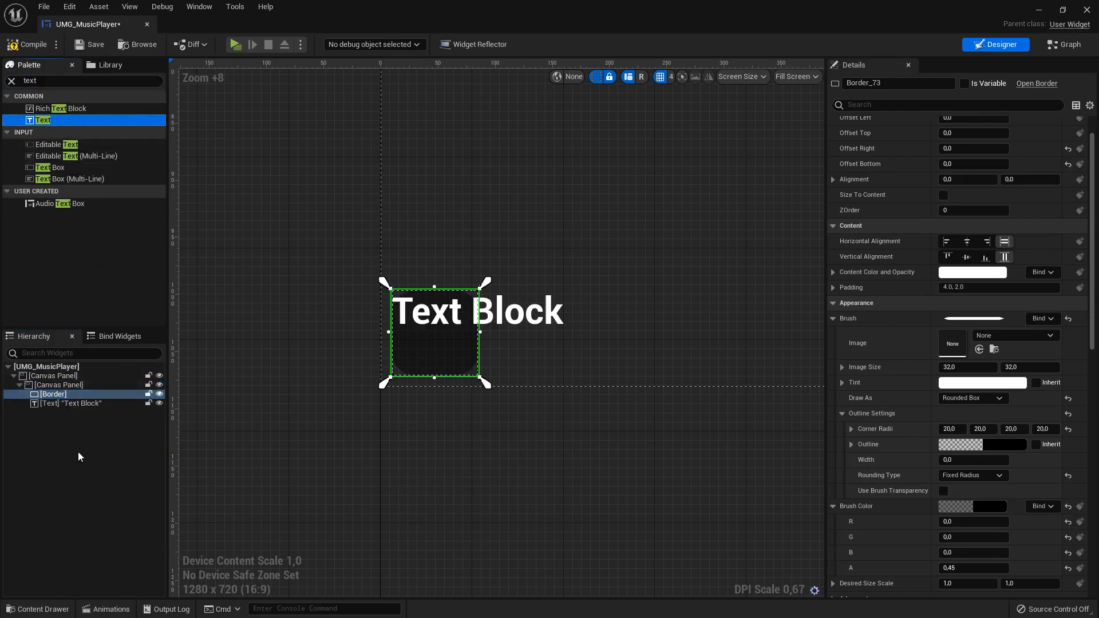
{"action": "left_click", "coordinate": [78, 452]}
{"action": "left_click", "coordinate": [59, 394]}
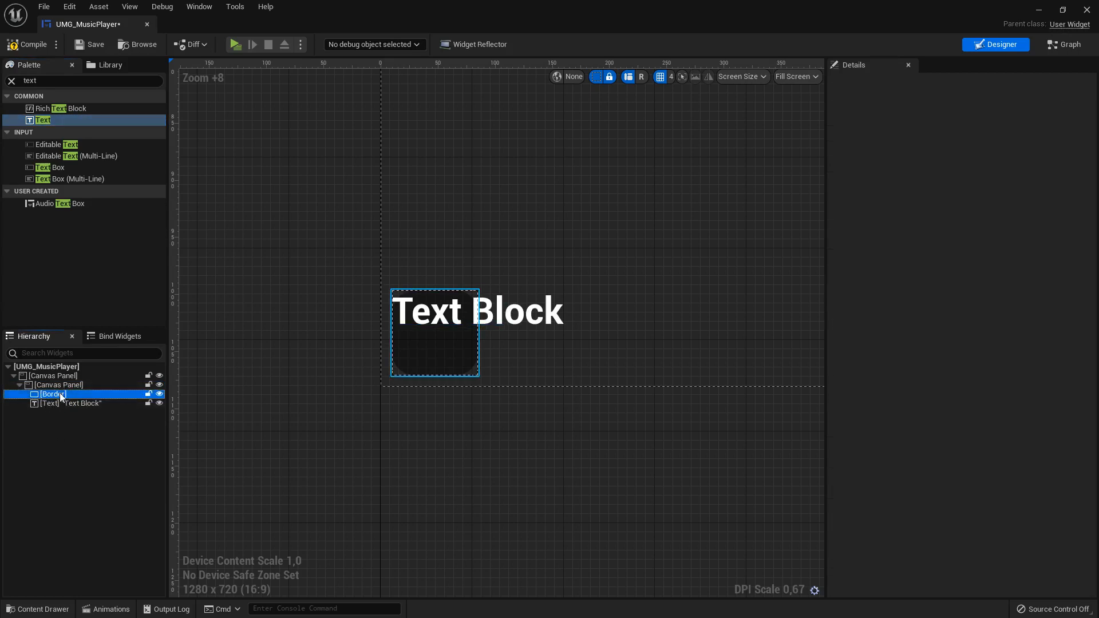
- Set the Text widget's ZOrder to 1 and change its text to "="
{"action": "left_click", "coordinate": [88, 404]}
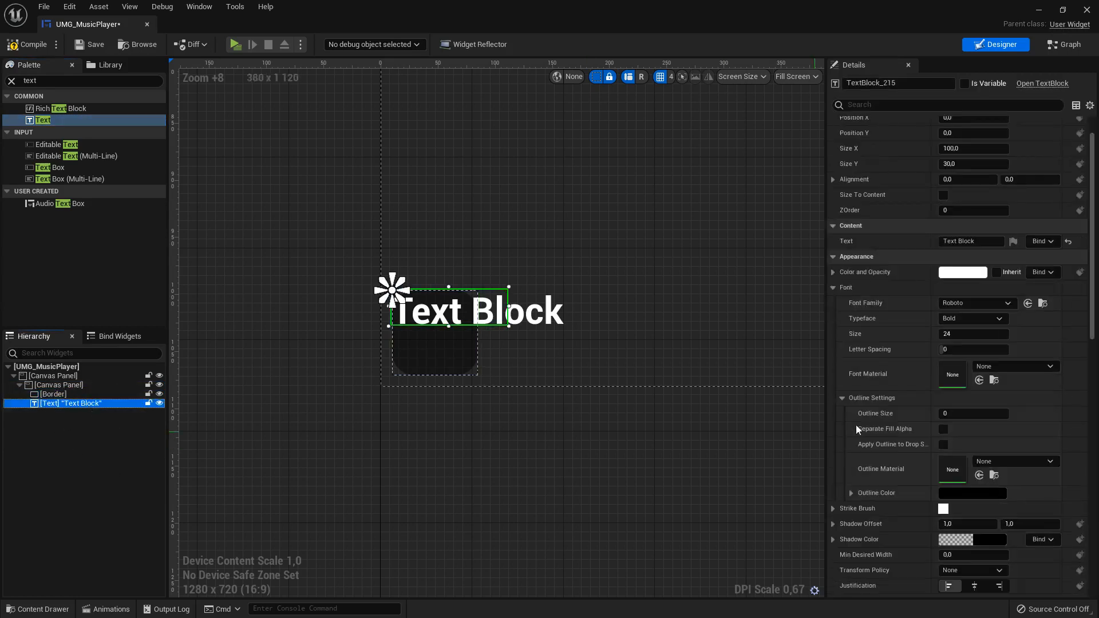
{"action": "scroll", "coordinate": [901, 338], "scroll_direction": "up", "scroll_amount": 2}
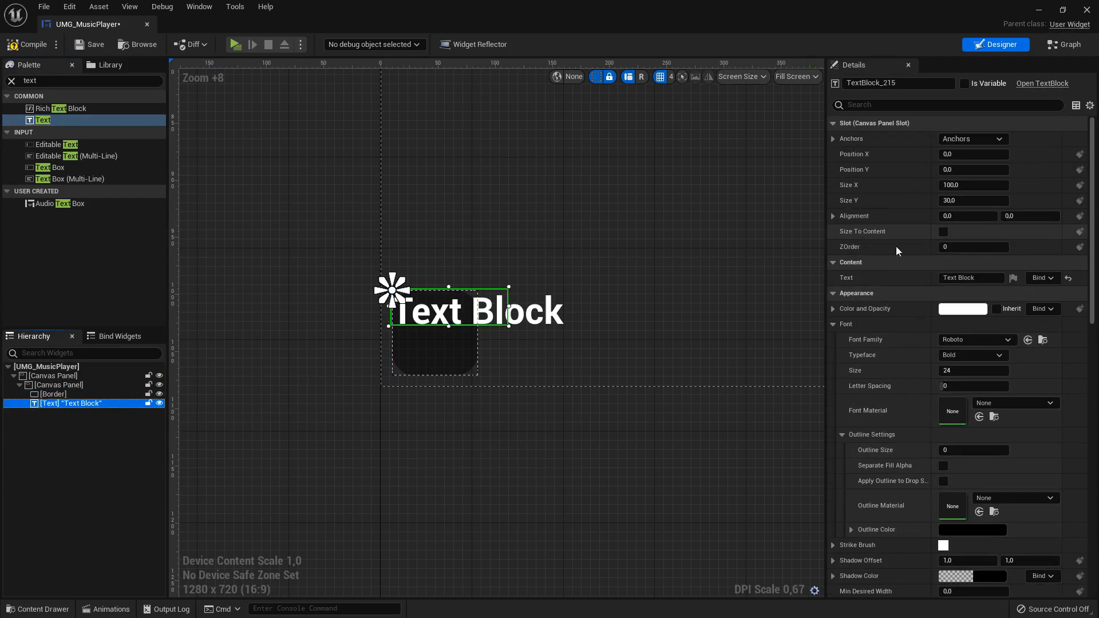
{"action": "left_click", "coordinate": [977, 247]}
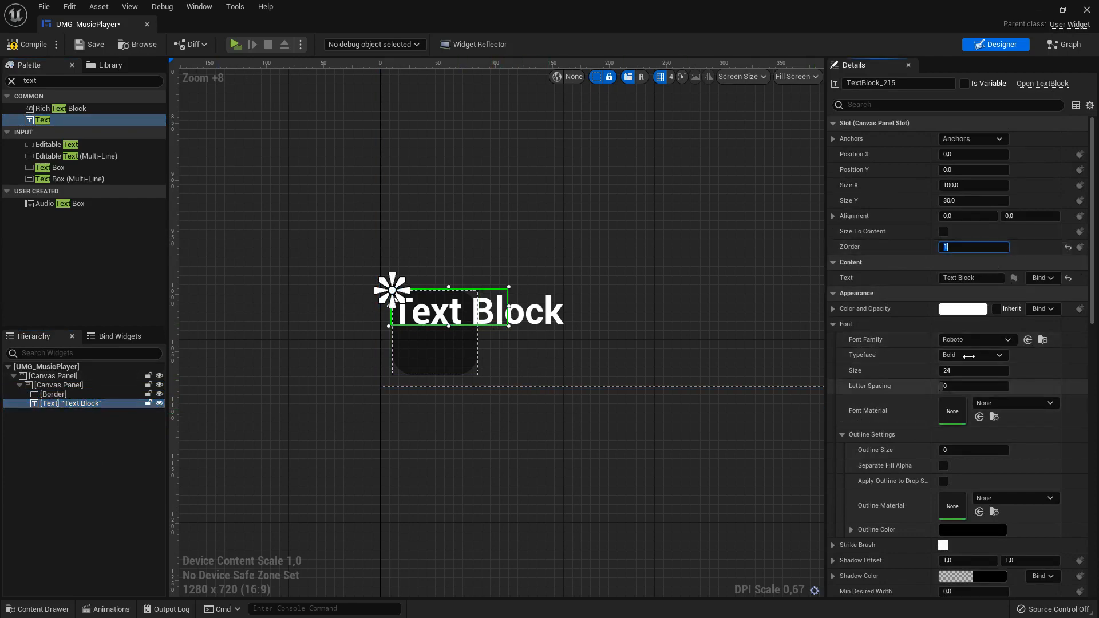
{"action": "left_click", "coordinate": [973, 278]}
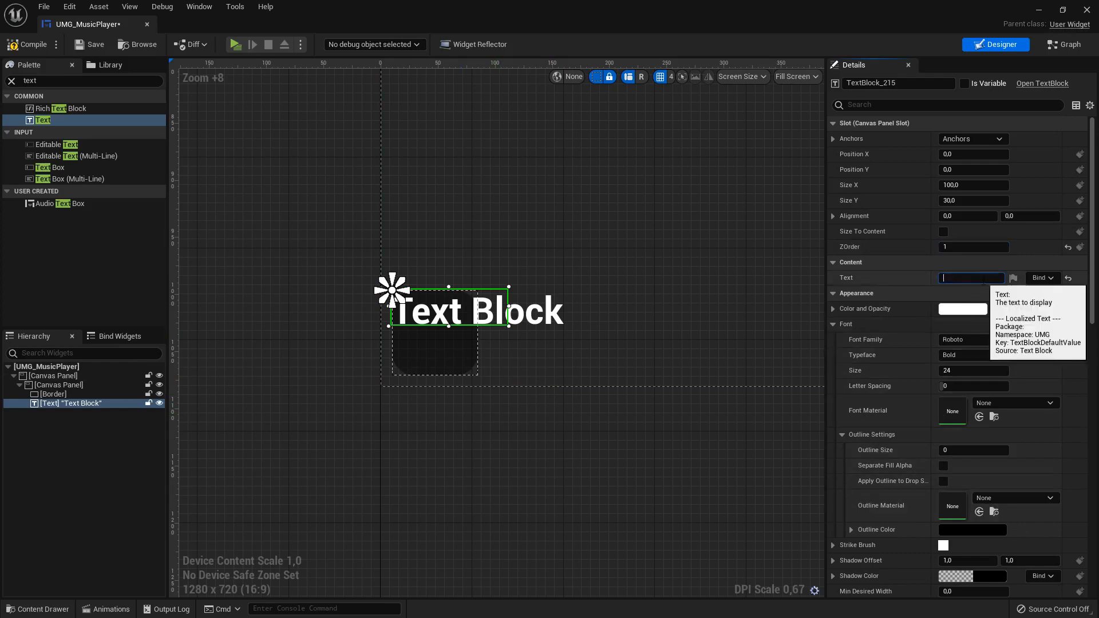
{"action": "key", "text": "Return"}
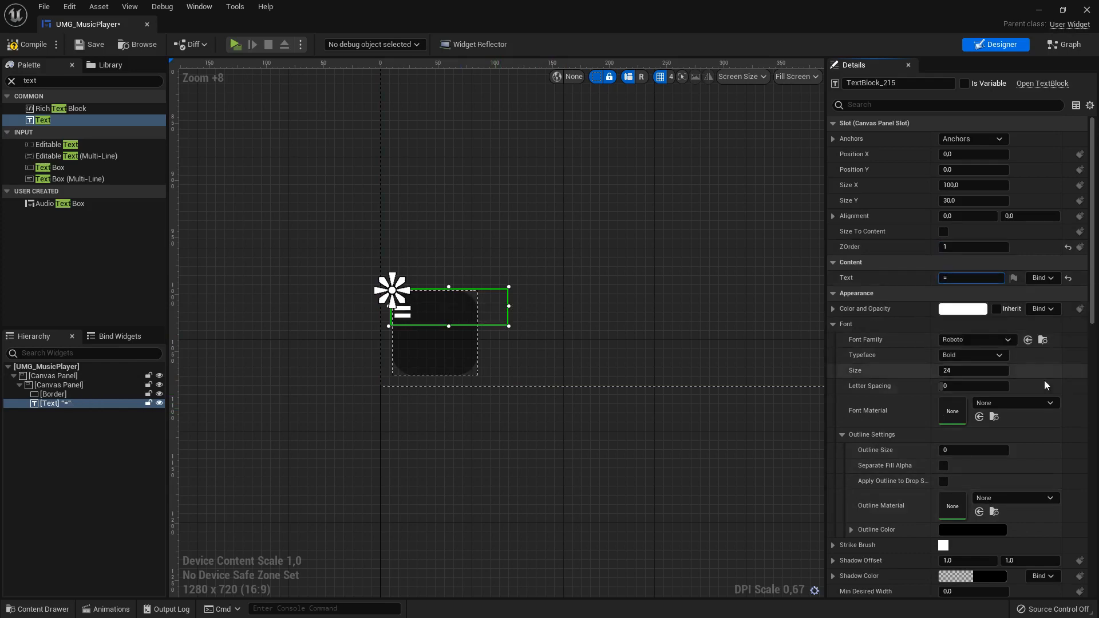
- Enable Size To Content on the "=" text and set its render transform angle to 90
{"action": "left_click", "coordinate": [943, 231]}
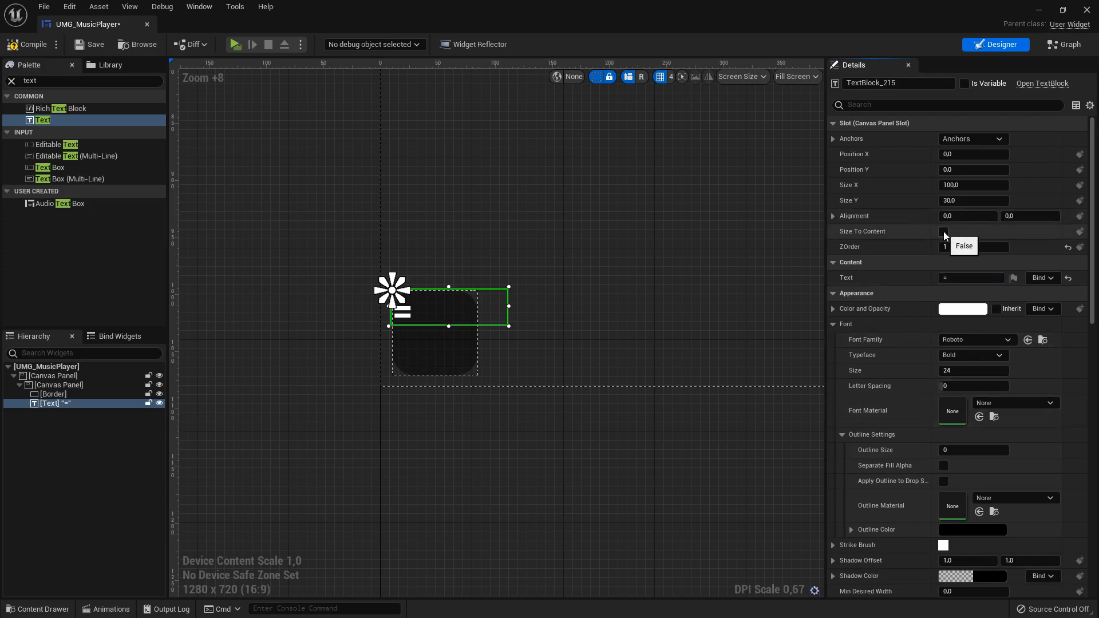
{"action": "scroll", "coordinate": [991, 383], "scroll_direction": "down", "scroll_amount": 5}
{"action": "scroll", "coordinate": [990, 384], "scroll_direction": "down", "scroll_amount": 9}
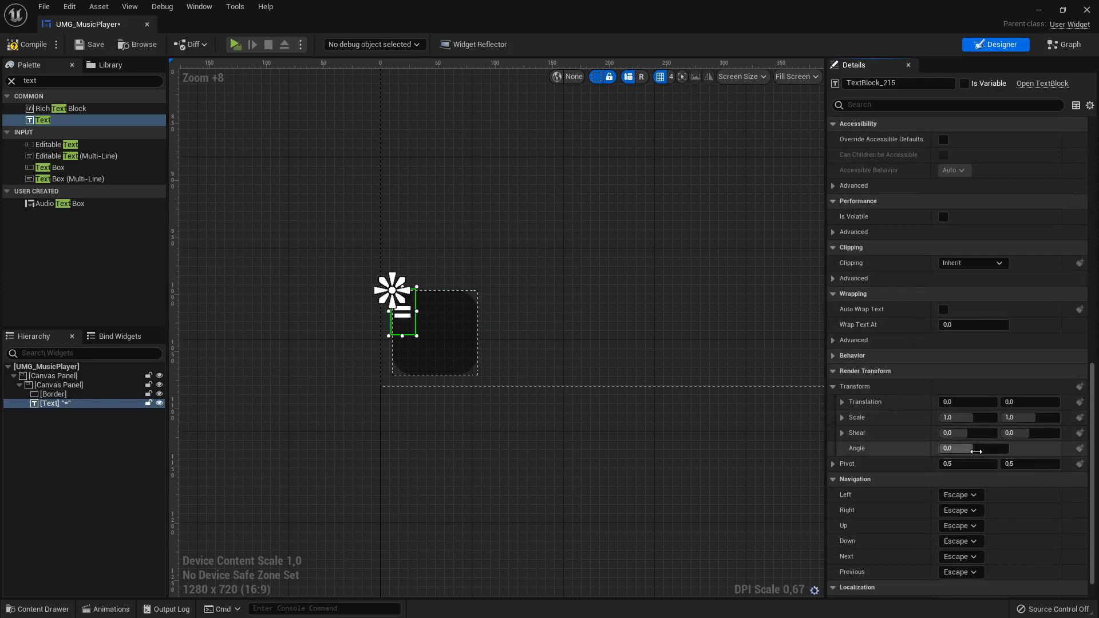
{"action": "left_click", "coordinate": [976, 452]}
{"action": "type", "text": "90"}
{"action": "key", "text": "Return"}
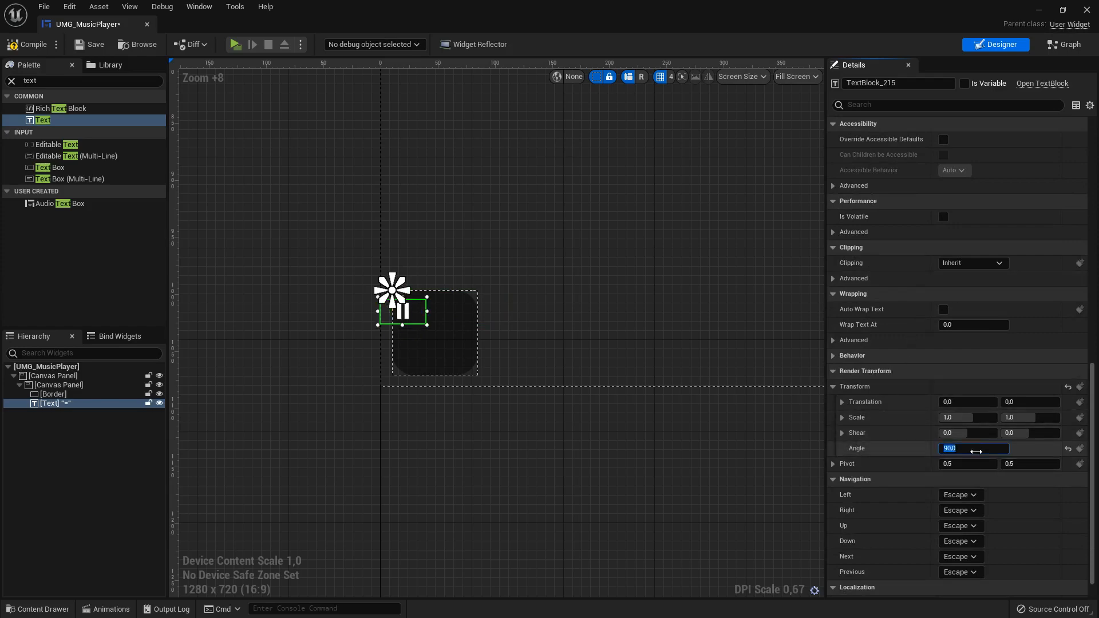
- Anchor the "=" text to the centre of its canvas and set its alignment to 0.5, 0.5
{"action": "scroll", "coordinate": [976, 452], "scroll_direction": "up", "scroll_amount": 15}
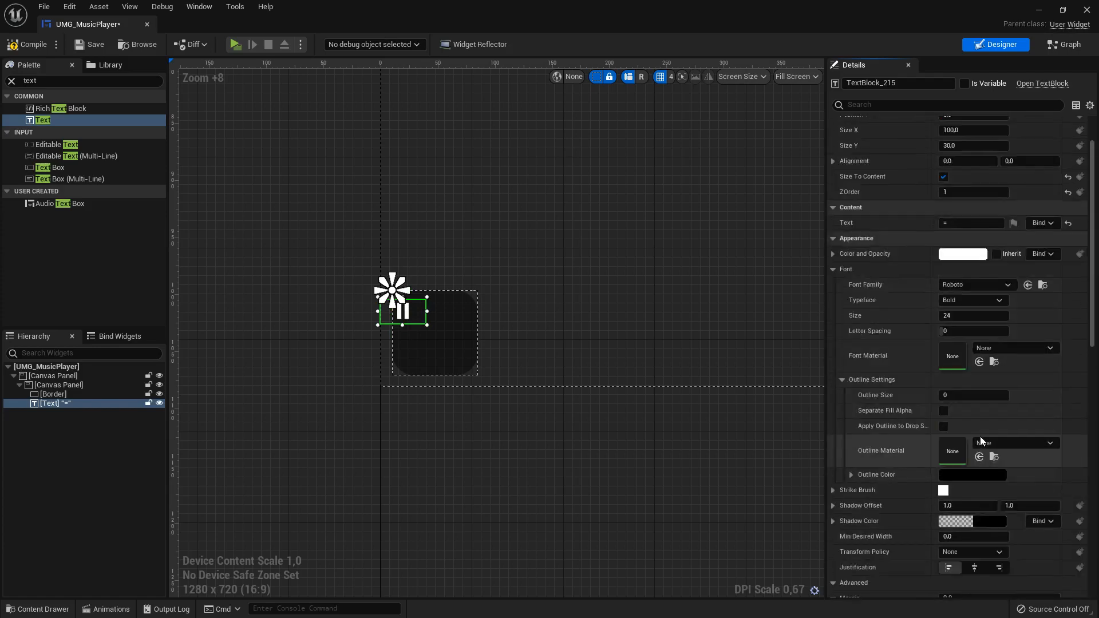
{"action": "scroll", "coordinate": [980, 436], "scroll_direction": "up", "scroll_amount": 3}
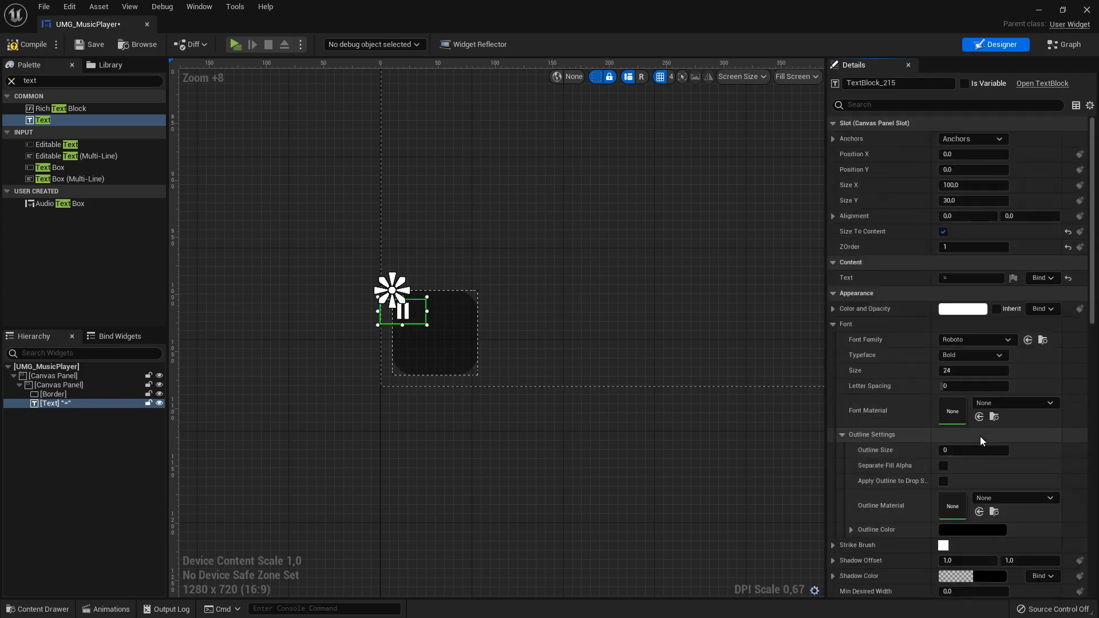
{"action": "left_click", "coordinate": [970, 144]}
{"action": "left_click", "coordinate": [997, 209]}
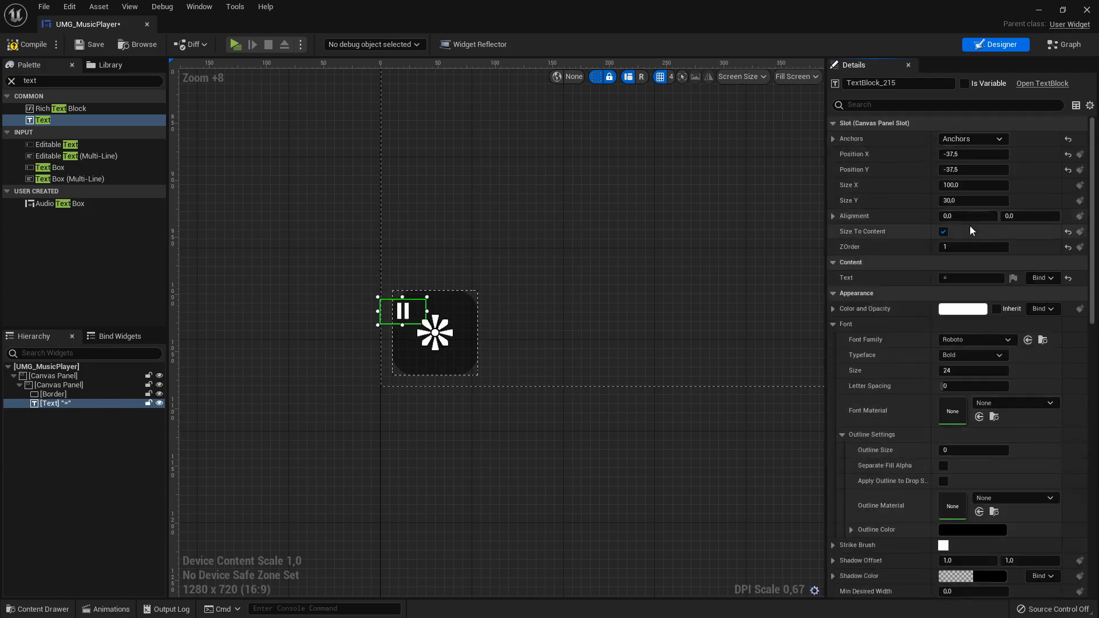
{"action": "type", "text": "0,5"}
{"action": "left_click", "coordinate": [1023, 219]}
{"action": "type", "text": "0,5"}
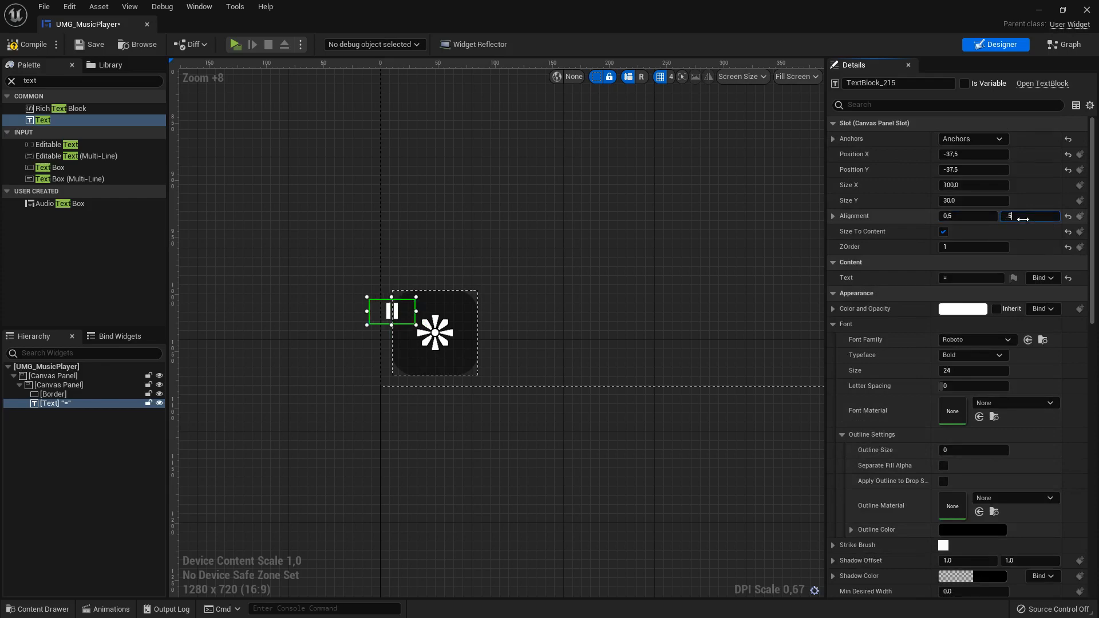
{"action": "key", "text": "Return"}
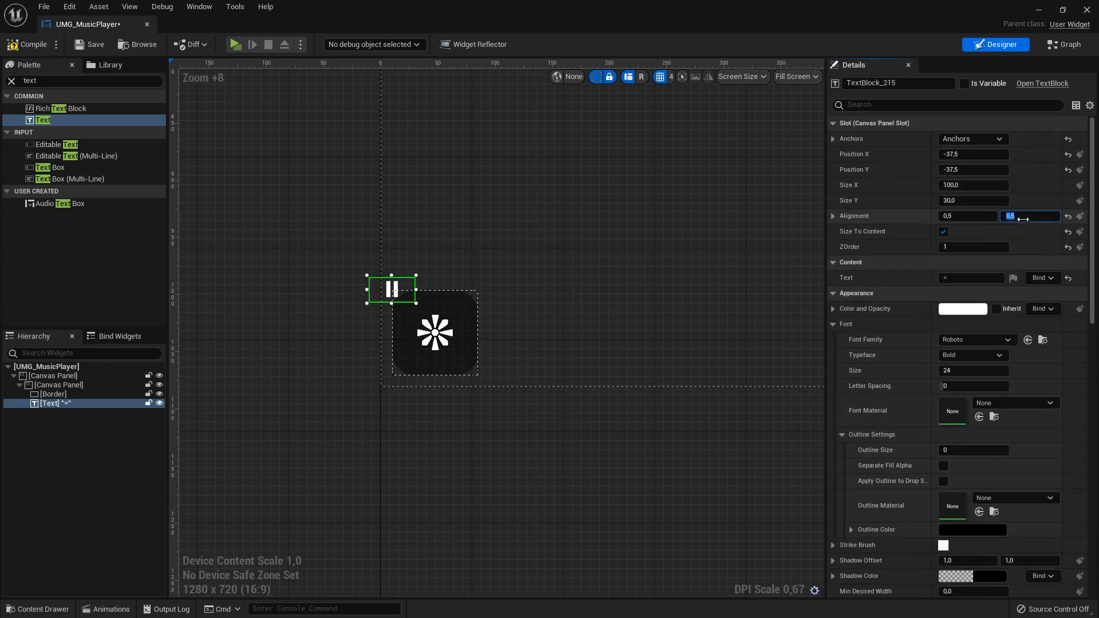
- Set the "=" text's Position X and Position Y to 0
{"action": "left_click", "coordinate": [973, 154]}
{"action": "type", "text": "0"}
{"action": "key", "text": "Return"}
{"action": "left_click", "coordinate": [969, 173]}
{"action": "type", "text": "0"}
{"action": "key", "text": "Return"}
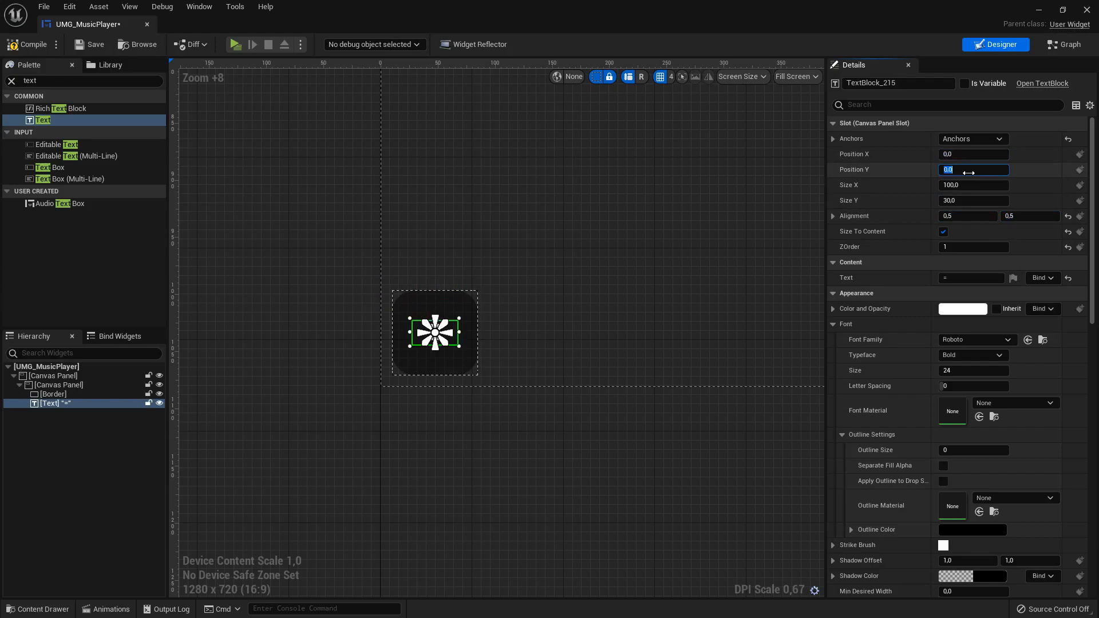
- Set the "=" text's font size to 48
{"action": "left_click", "coordinate": [964, 373]}
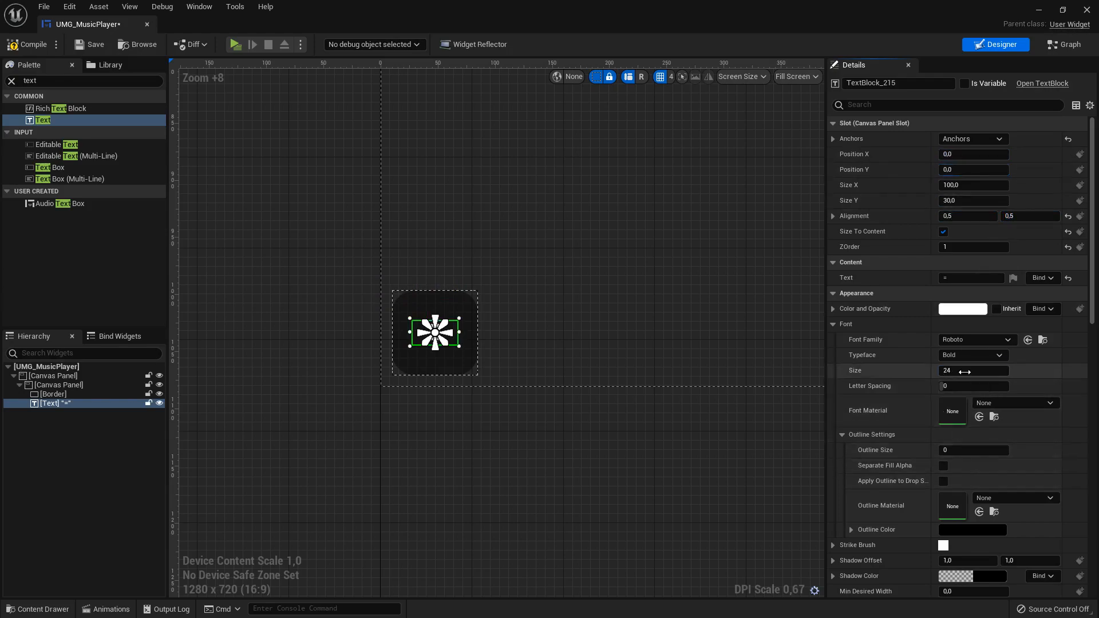
{"action": "key", "text": "Return"}
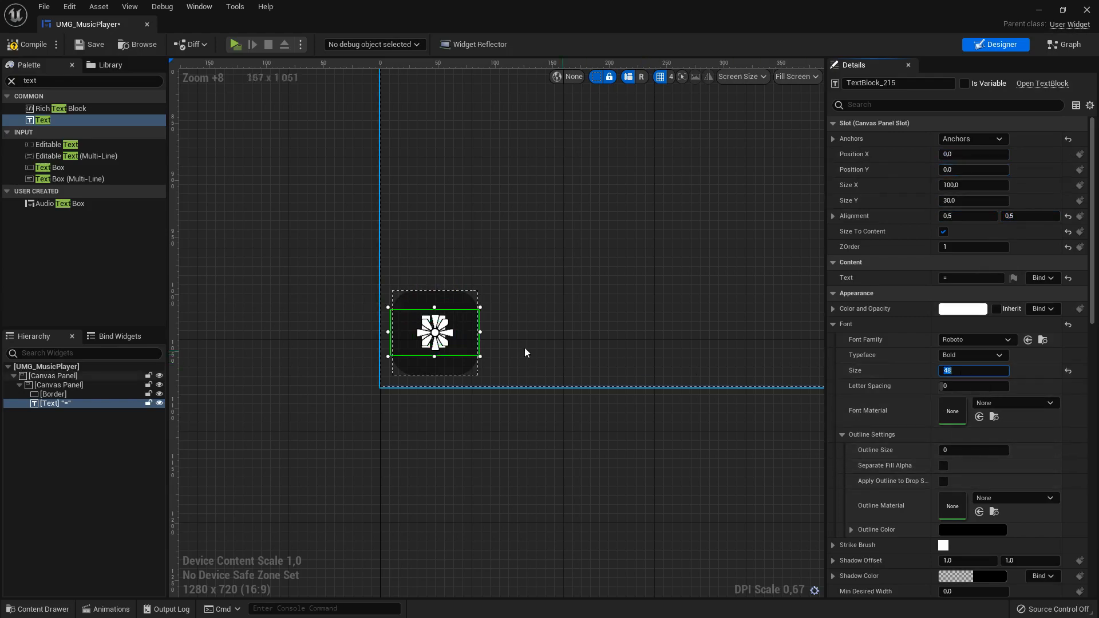
{"action": "scroll", "coordinate": [551, 346], "scroll_direction": "up", "scroll_amount": 7}
{"action": "scroll", "coordinate": [556, 343], "scroll_direction": "down", "scroll_amount": 4}
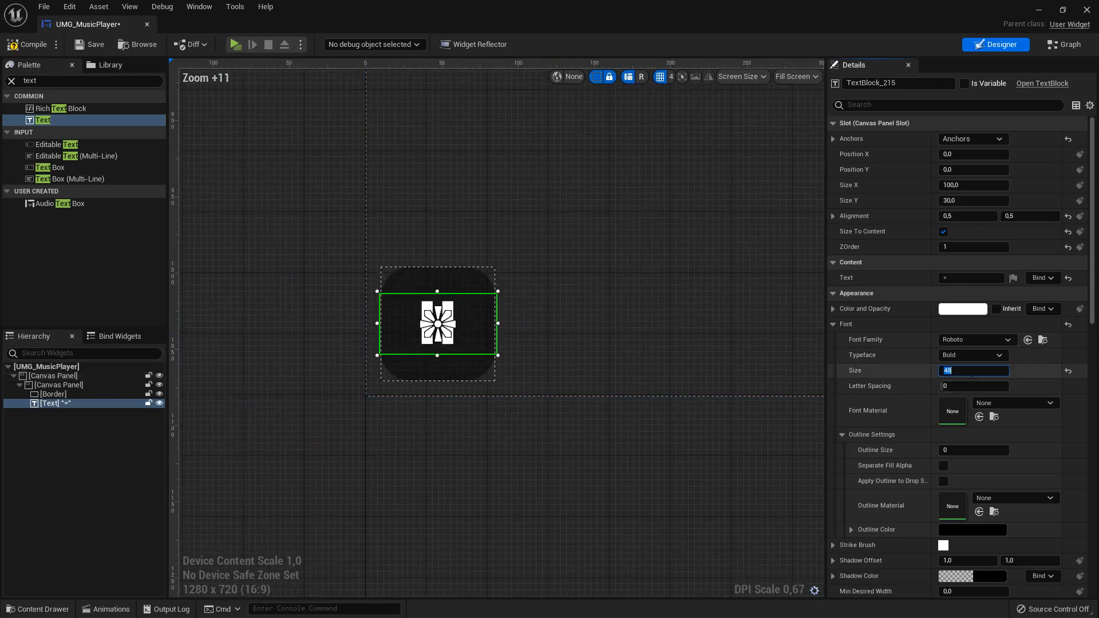
- Set the "=" text's font size to 72 and deselect it to check the pause symbol
{"action": "type", "text": "72"}
{"action": "key", "text": "Return"}
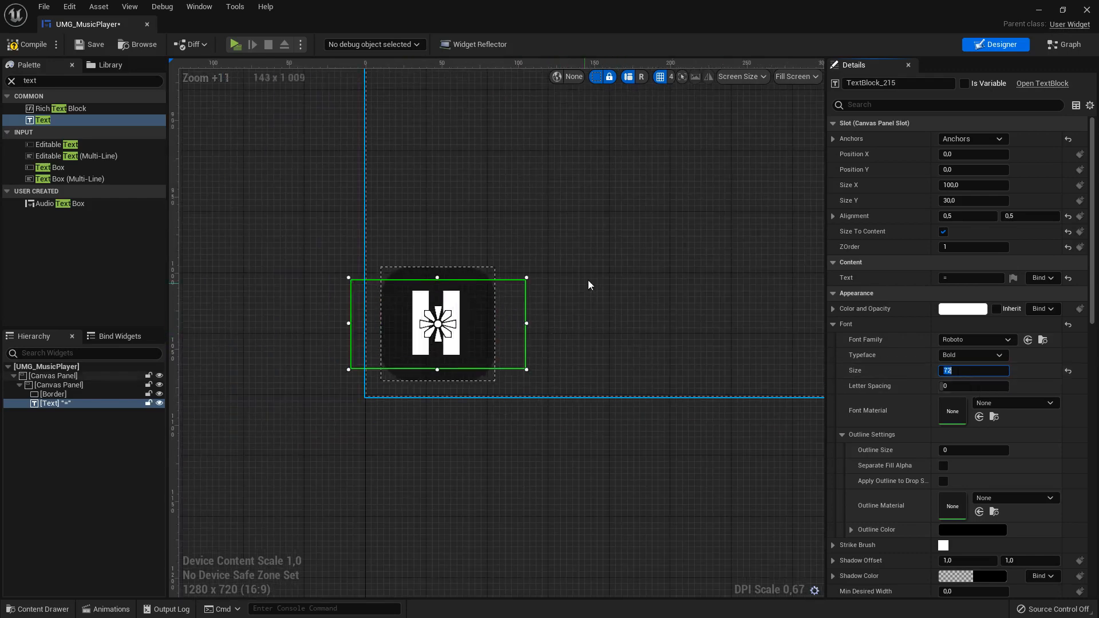
{"action": "left_click", "coordinate": [657, 331]}
{"action": "scroll", "coordinate": [628, 331], "scroll_direction": "down", "scroll_amount": 5}
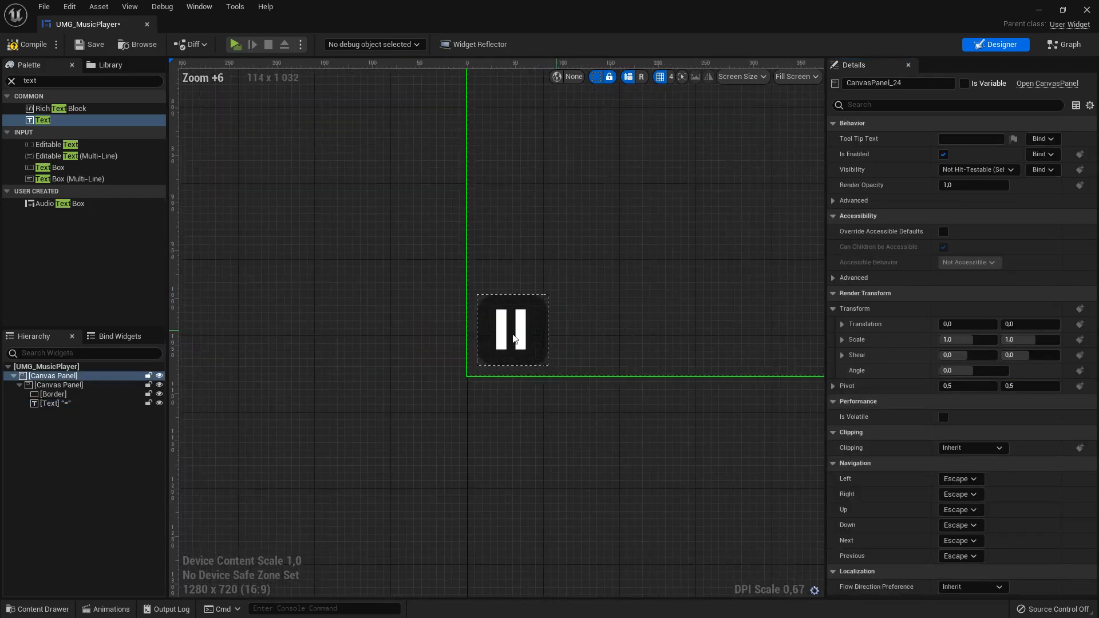
{"action": "scroll", "coordinate": [601, 336], "scroll_direction": "down", "scroll_amount": 1}
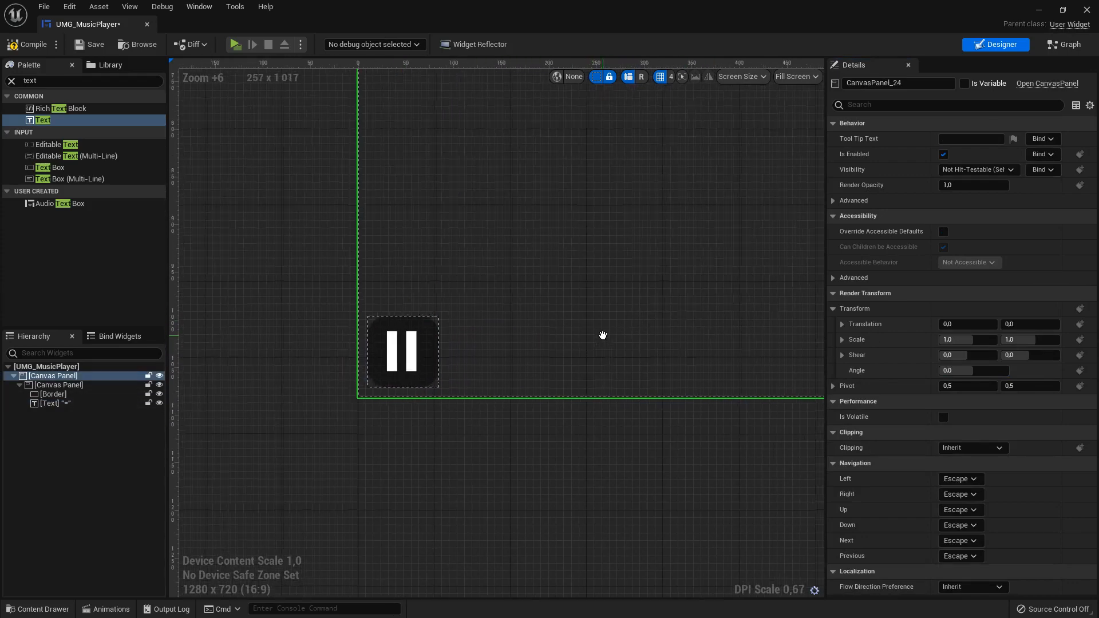
- Rename the nested Canvas Panel that holds the Border and the "=" text to Pause_Icon
{"action": "left_click", "coordinate": [50, 403]}
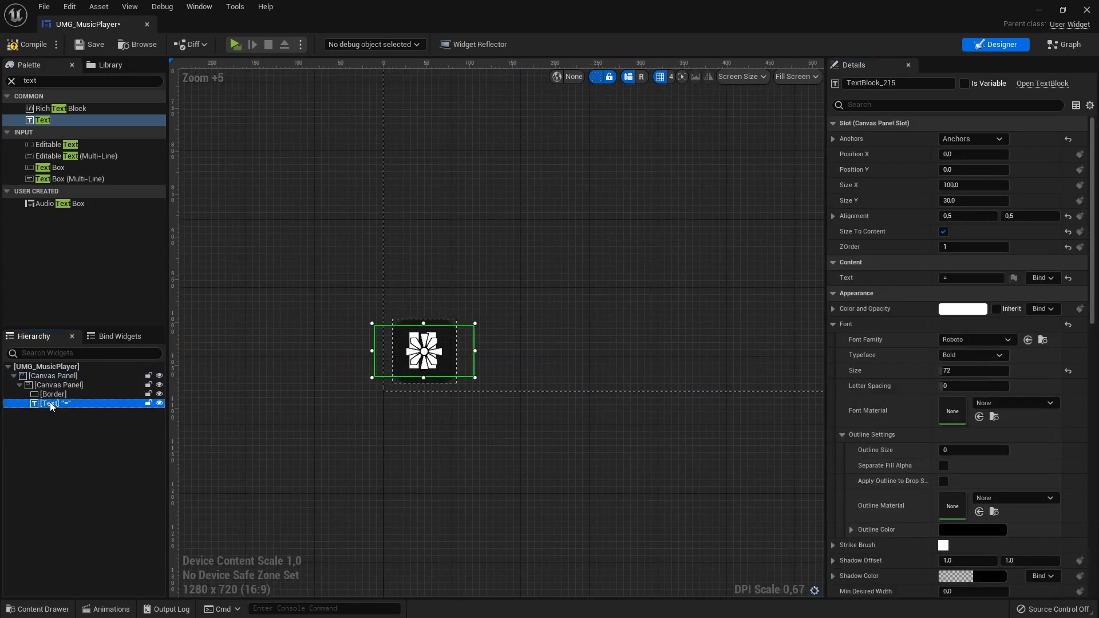
{"action": "left_click", "coordinate": [59, 395]}
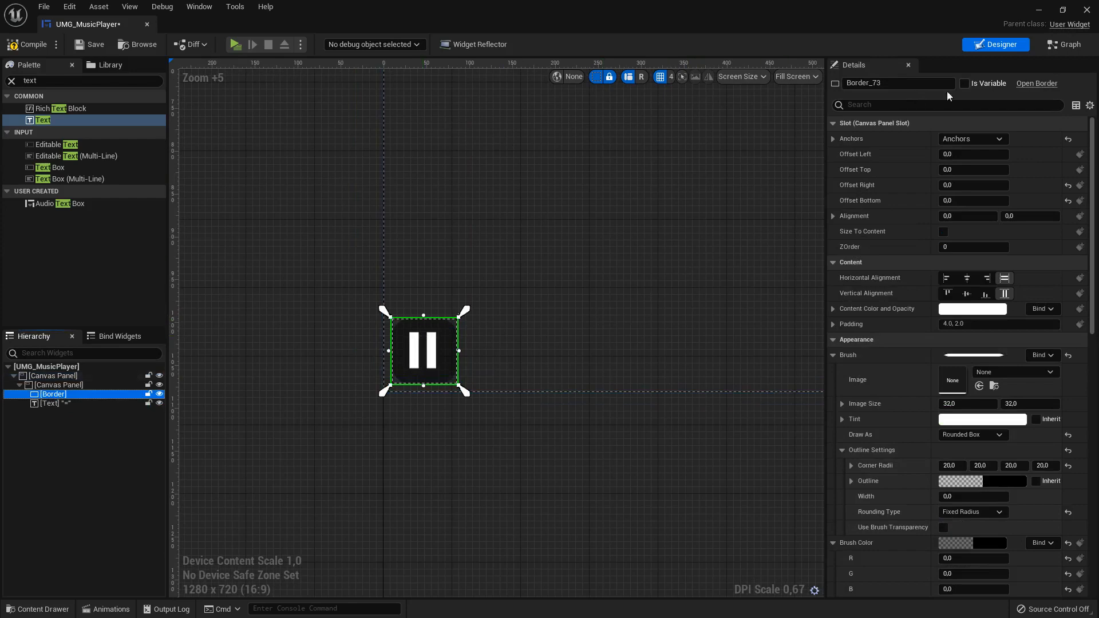
{"action": "left_click", "coordinate": [58, 386]}
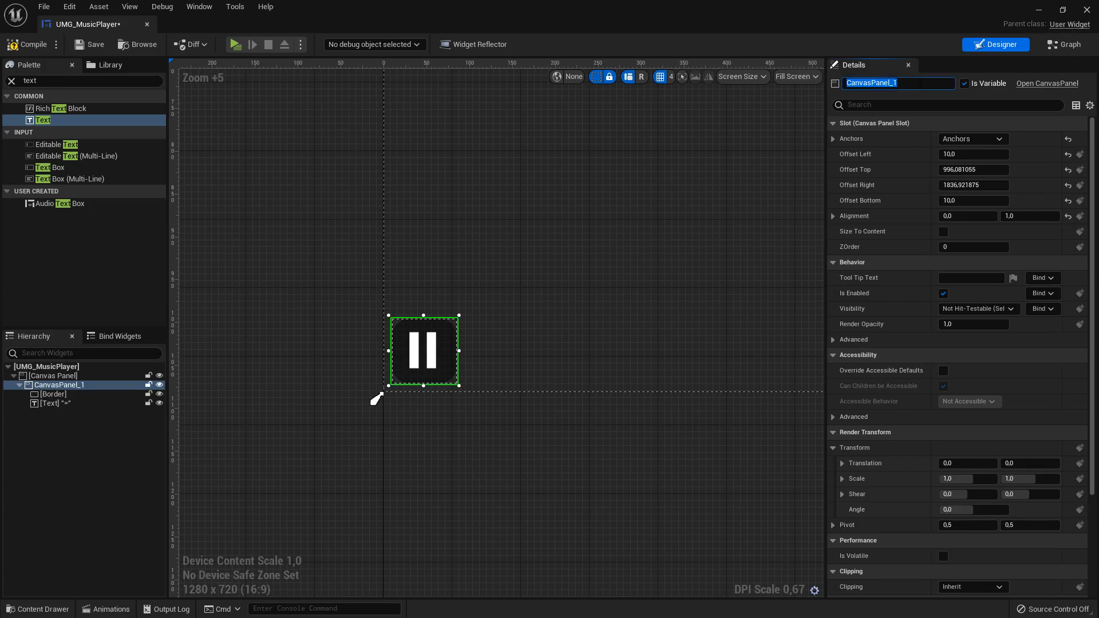
{"action": "type", "text": "Pause_Icon"}
{"action": "left_click", "coordinate": [550, 439]}
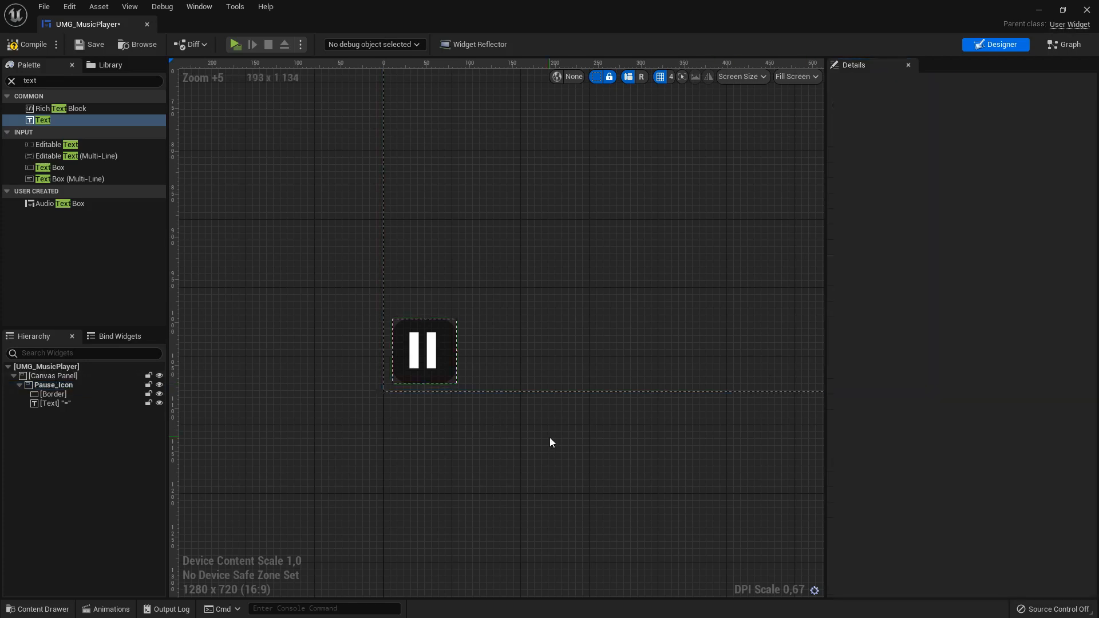
- Duplicate the Pause_Icon canvas with its contents and rename the copy Play_Icon
{"action": "left_click", "coordinate": [54, 386]}
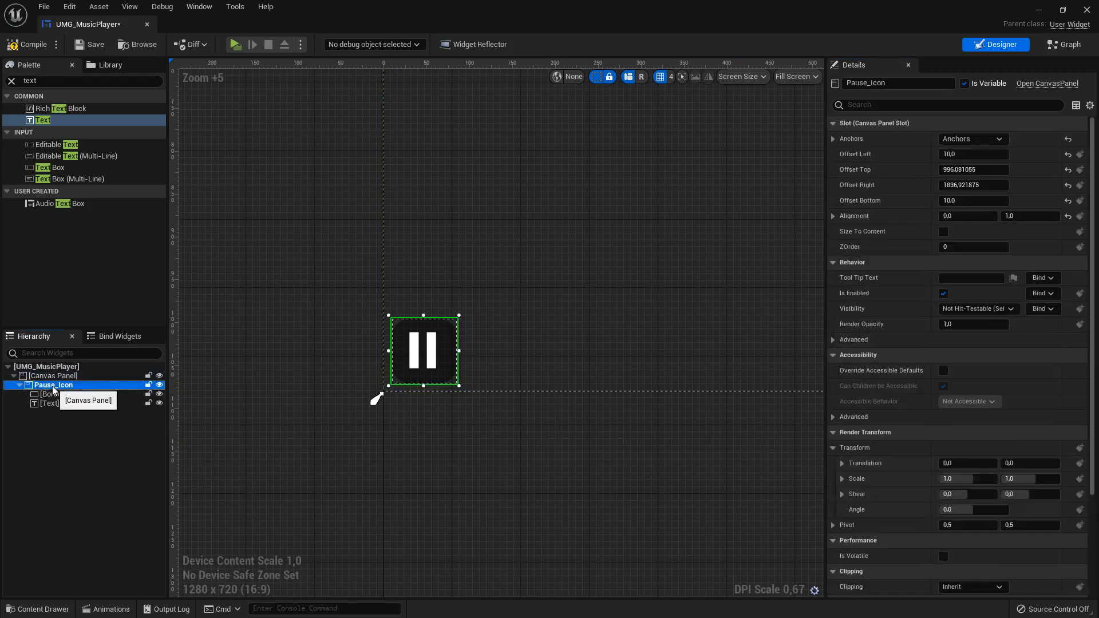
{"action": "right_click", "coordinate": [53, 391]}
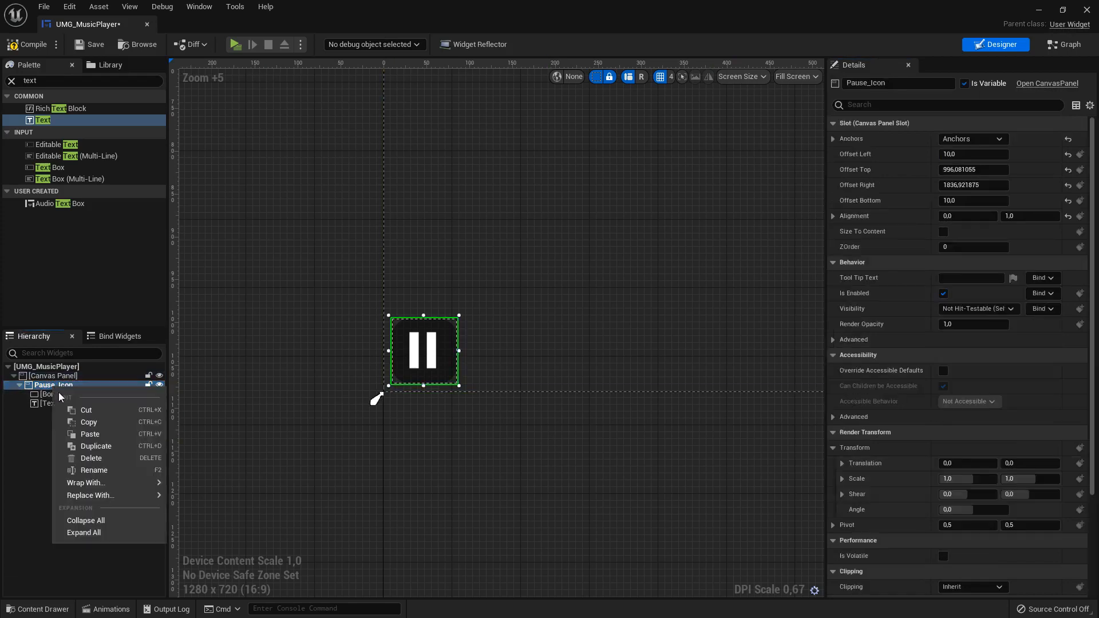
{"action": "left_click", "coordinate": [110, 452]}
{"action": "double_click", "coordinate": [68, 413]}
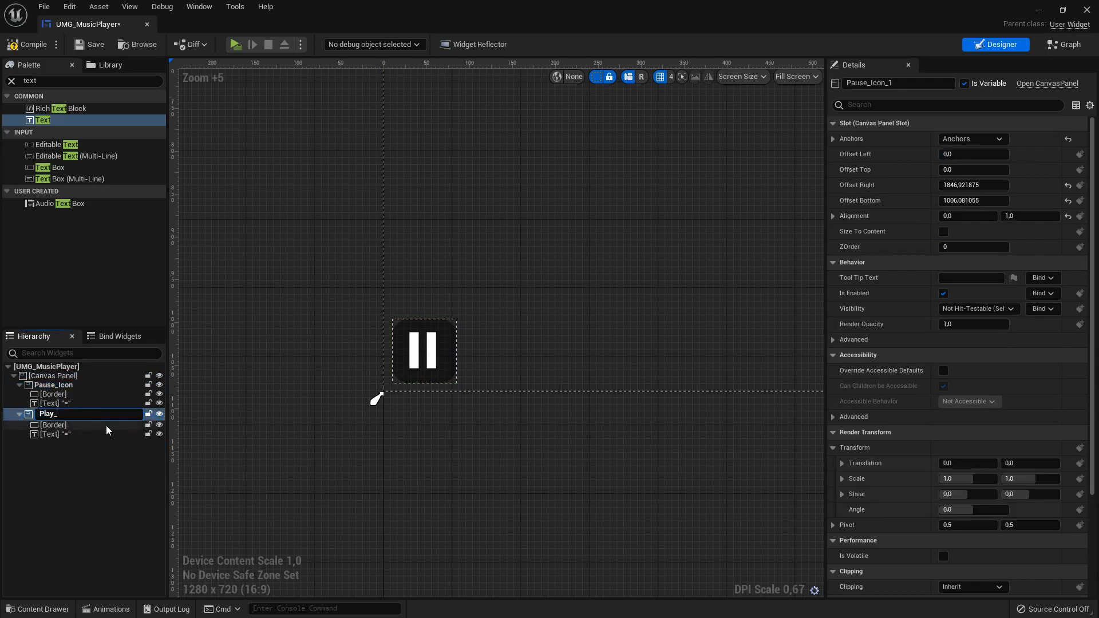
{"action": "type", "text": "Play_Icon"}
{"action": "key", "text": "Return"}
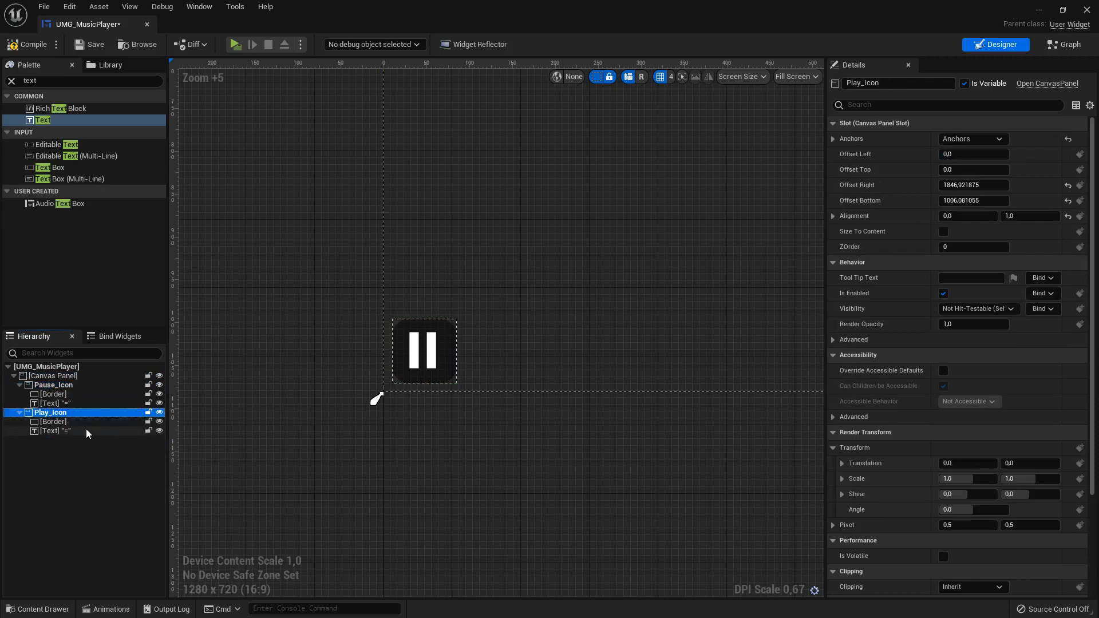
- Anchor the Play_Icon canvas to the bottom-left corner of the root Canvas Panel
{"action": "scroll", "coordinate": [374, 448], "scroll_direction": "down", "scroll_amount": 10}
{"action": "scroll", "coordinate": [373, 448], "scroll_direction": "up", "scroll_amount": 5}
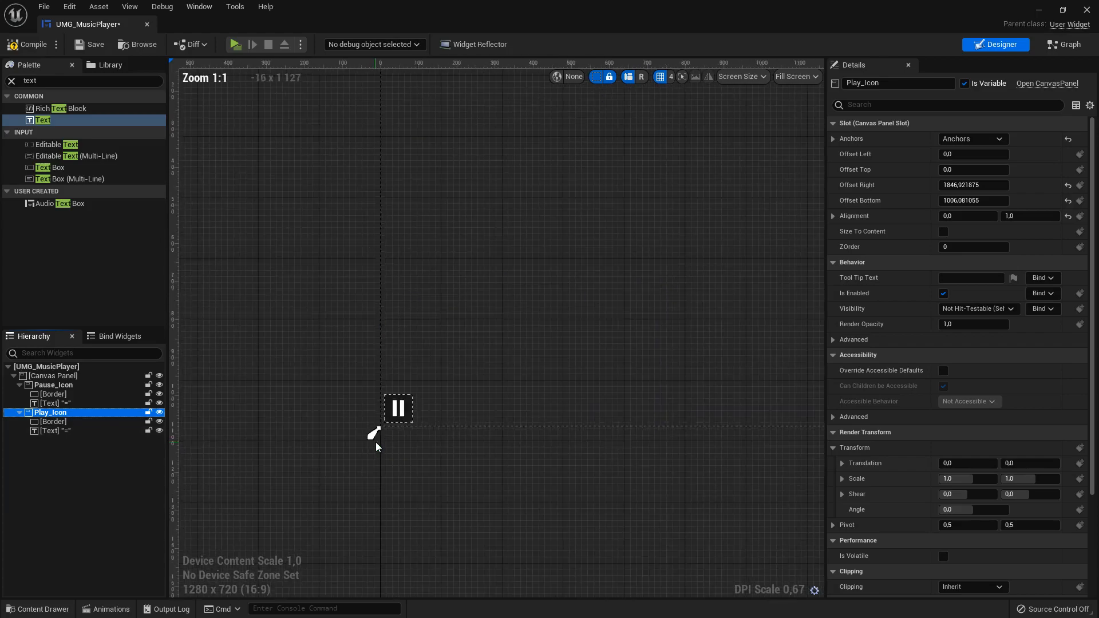
{"action": "scroll", "coordinate": [376, 380], "scroll_direction": "down", "scroll_amount": 1}
{"action": "scroll", "coordinate": [375, 380], "scroll_direction": "down", "scroll_amount": 2}
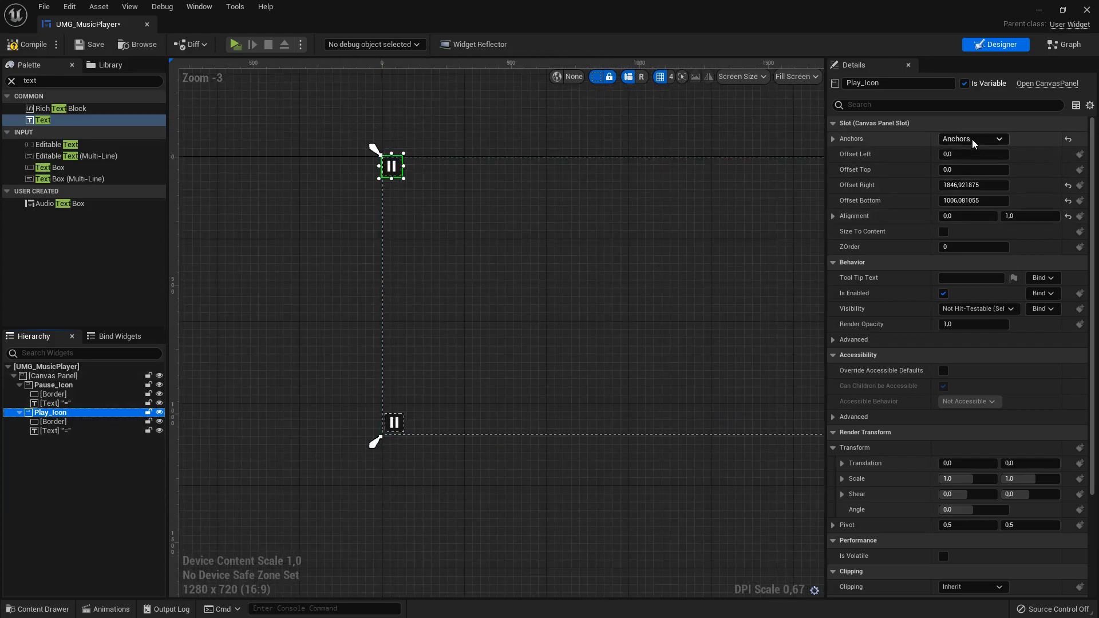
{"action": "left_click", "coordinate": [66, 414]}
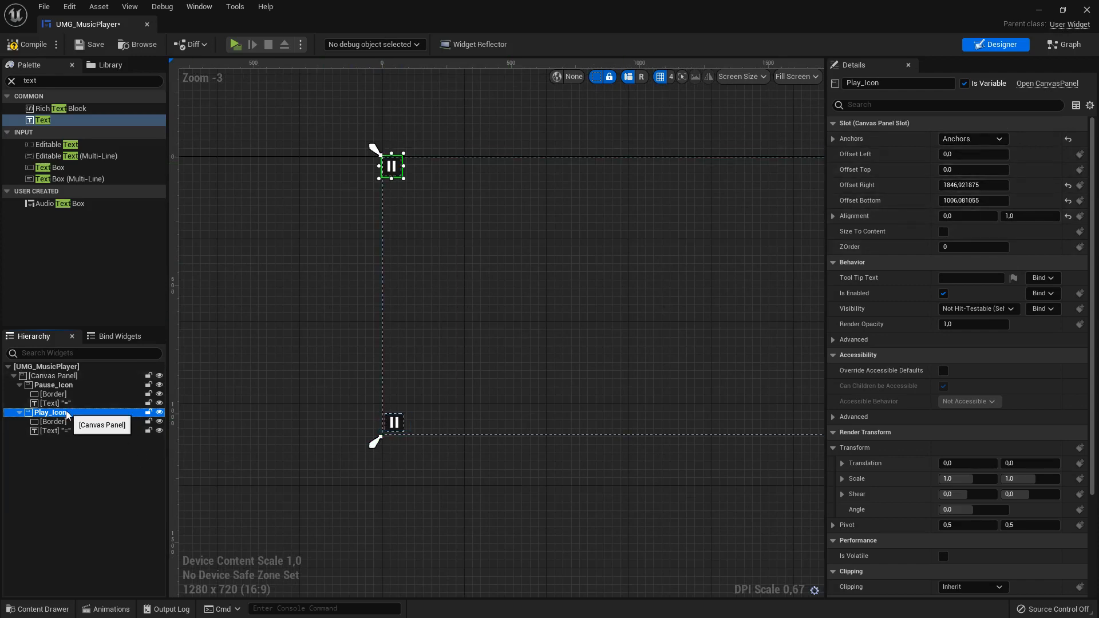
{"action": "left_click", "coordinate": [980, 144]}
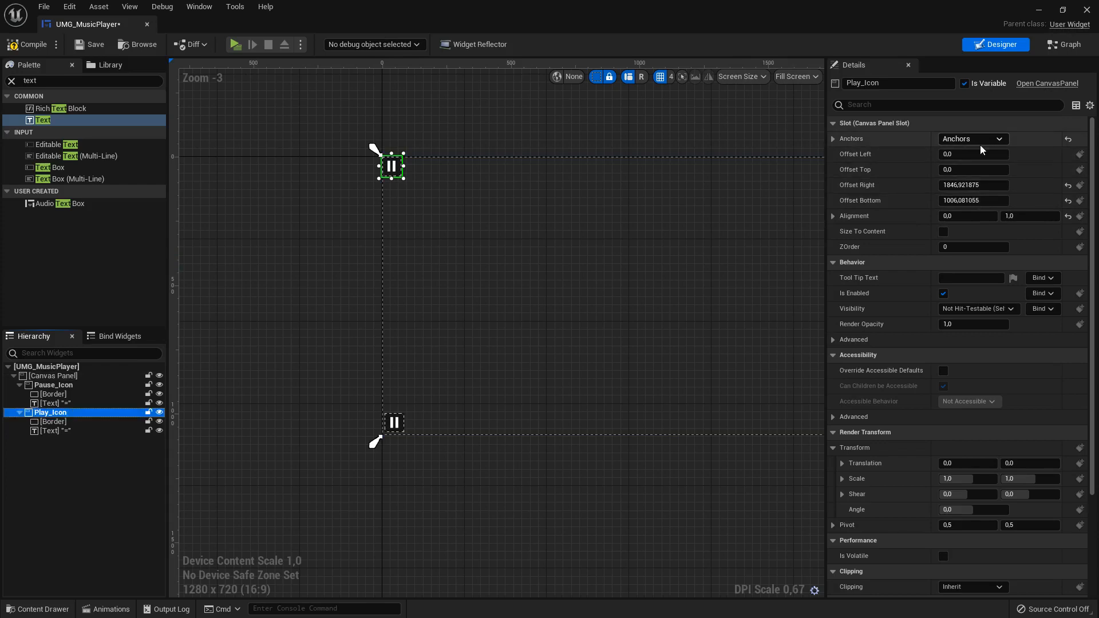
{"action": "left_click", "coordinate": [981, 145]}
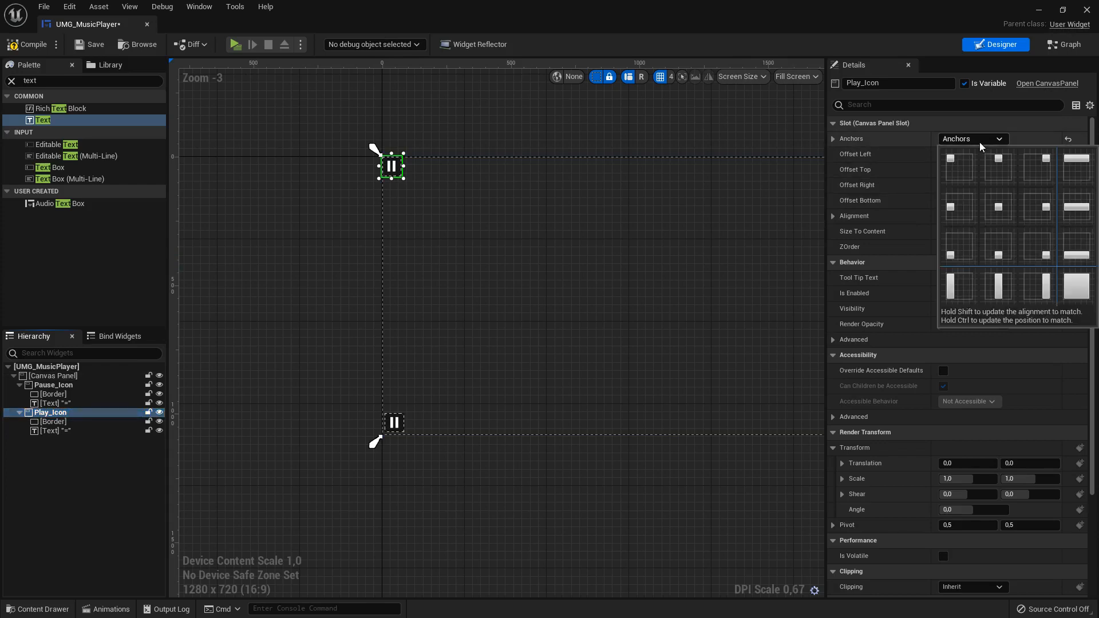
{"action": "left_click", "coordinate": [959, 247]}
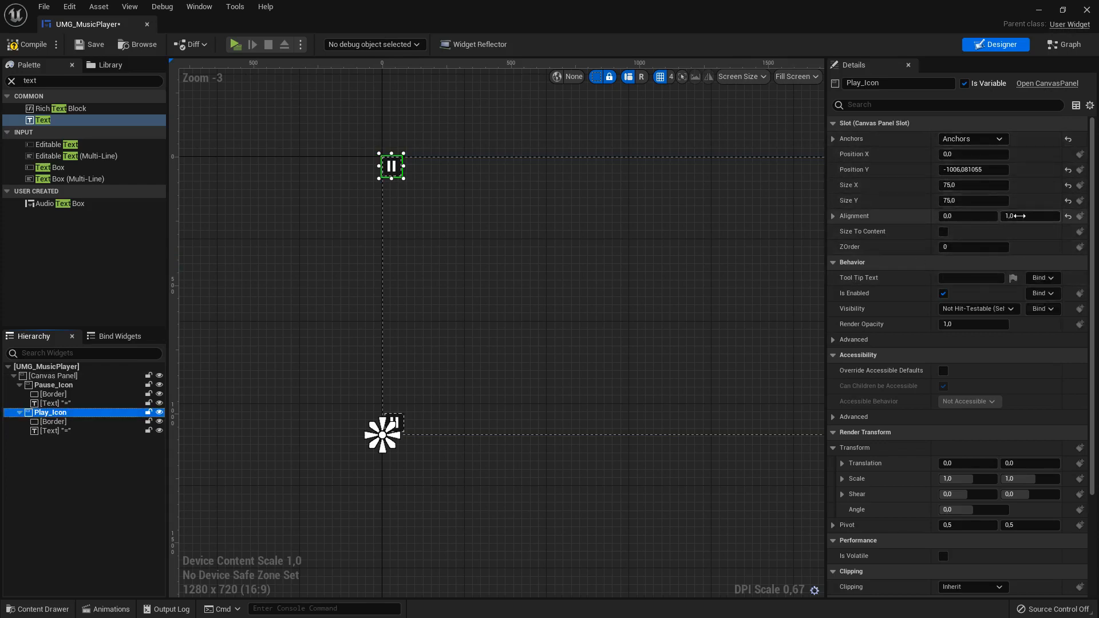
- Offset the Play_Icon canvas from its corner anchor by setting Position X to 10 and Position Y to -10
{"action": "left_click", "coordinate": [966, 170]}
{"action": "type", "text": "-1"}
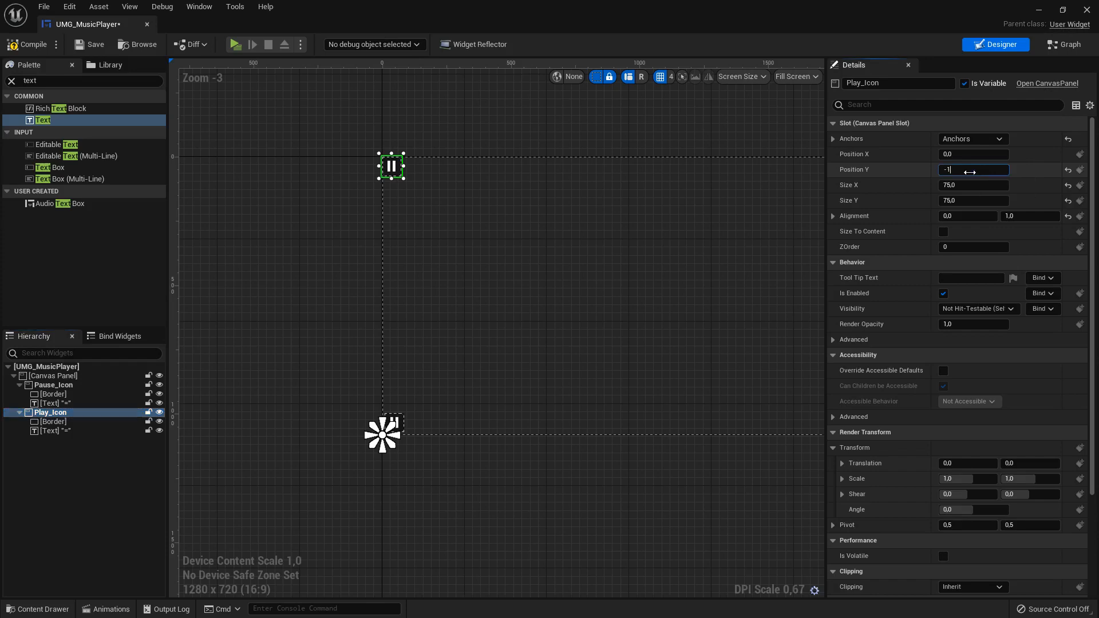
{"action": "type", "text": "0"}
{"action": "key", "text": "Return"}
{"action": "left_click", "coordinate": [964, 157]}
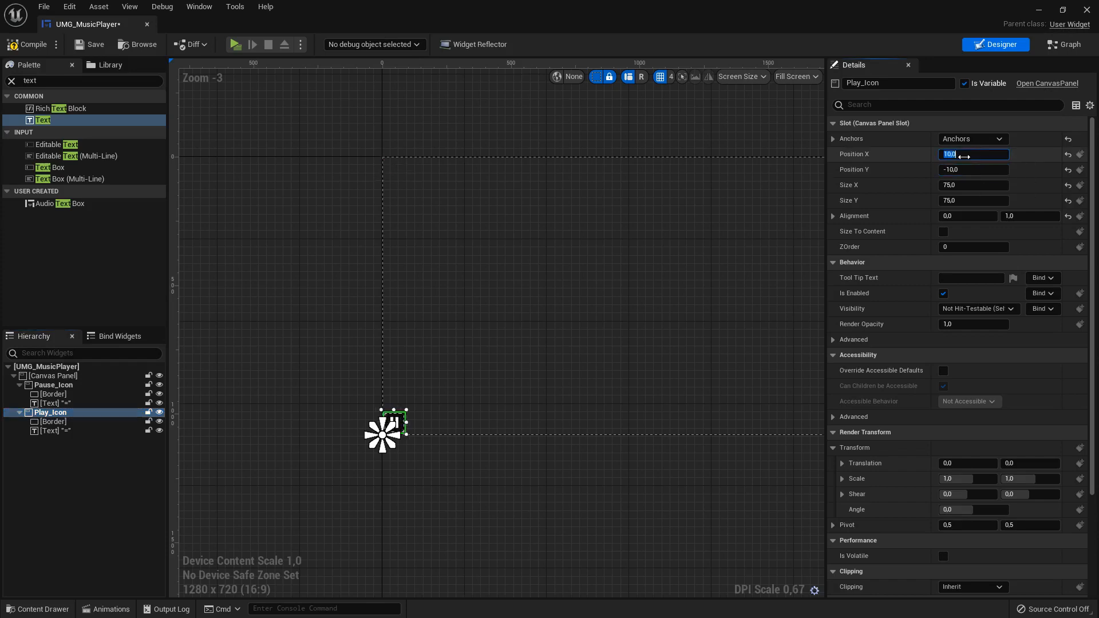
- Anchor the Pause_Icon canvas to the bottom-left corner of the root Canvas Panel
{"action": "left_click", "coordinate": [54, 385]}
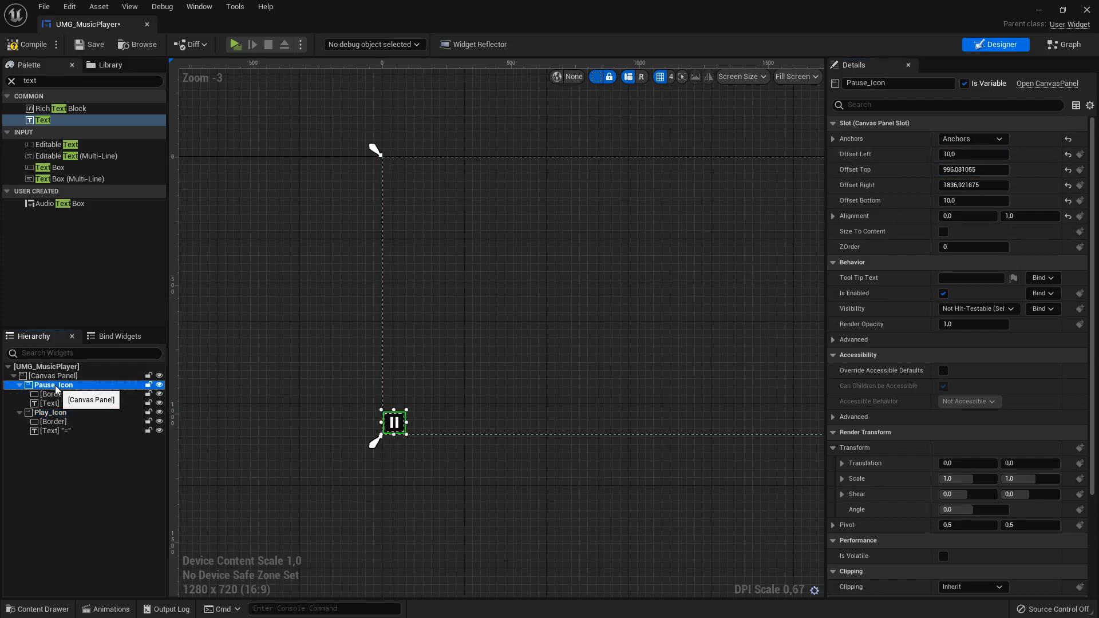
{"action": "left_click", "coordinate": [972, 139]}
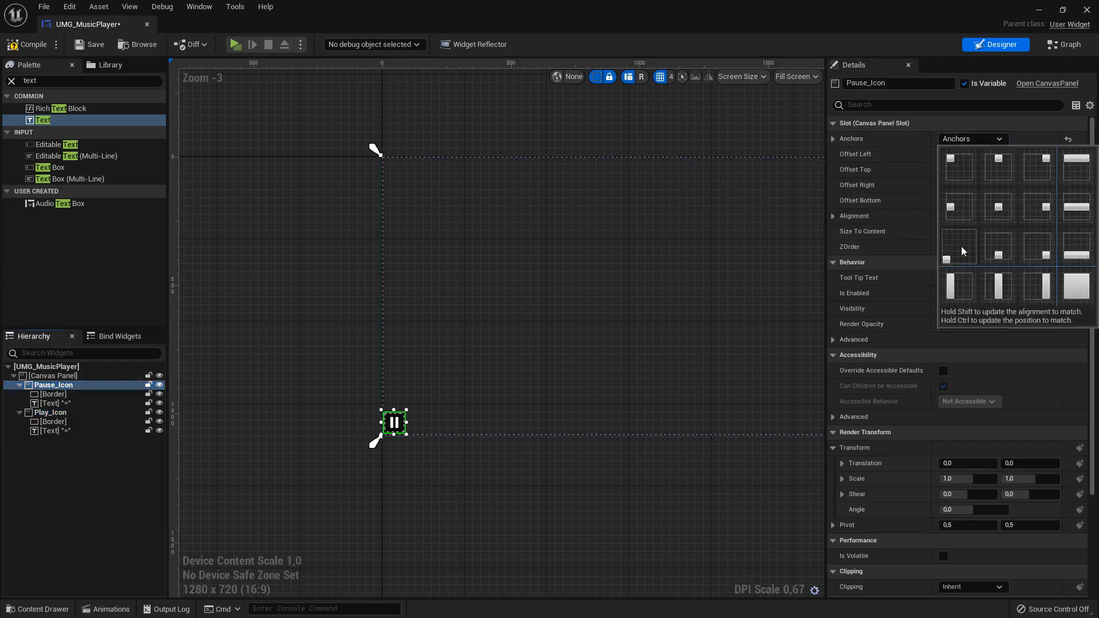
{"action": "left_click", "coordinate": [962, 251]}
- Change the content of the text inside Play_Icon to ">"
{"action": "left_click", "coordinate": [54, 413]}
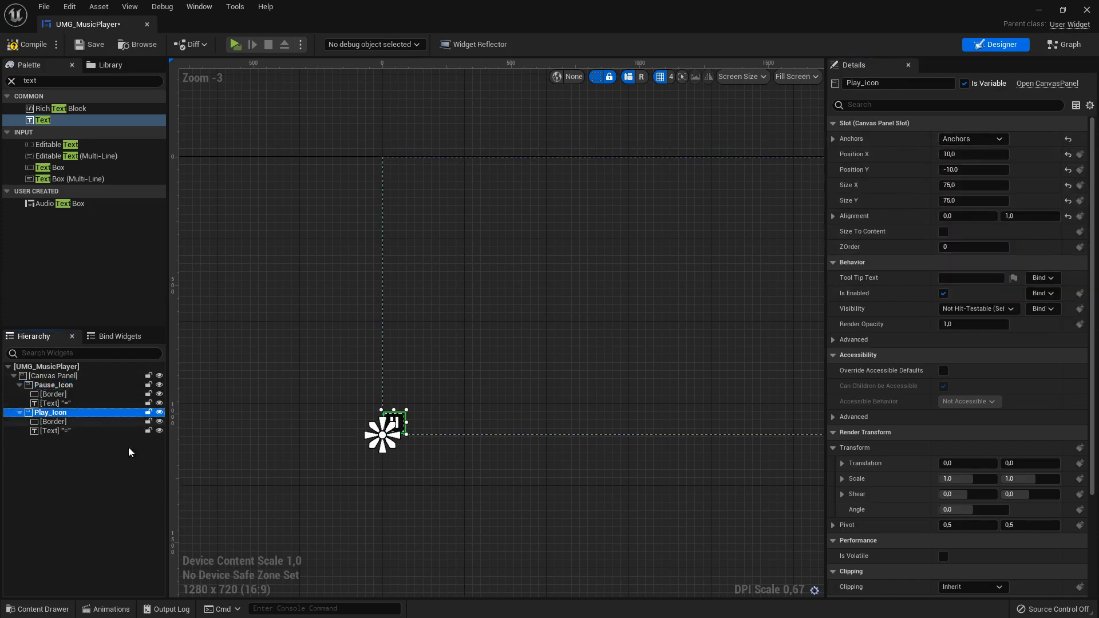
{"action": "scroll", "coordinate": [367, 490], "scroll_direction": "up", "scroll_amount": 9}
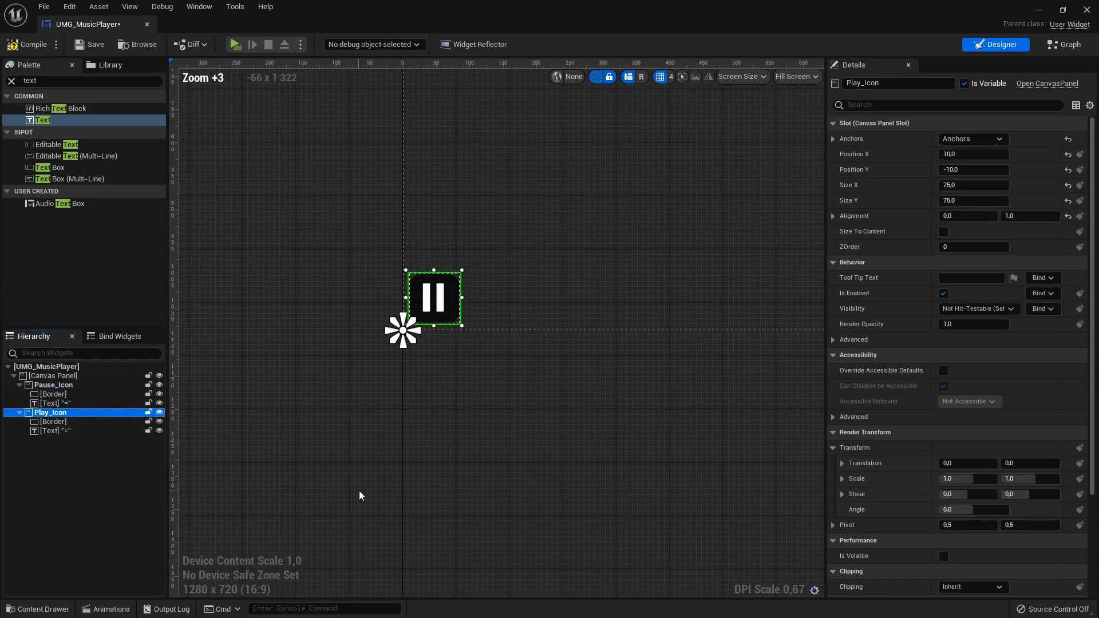
{"action": "left_click", "coordinate": [57, 431]}
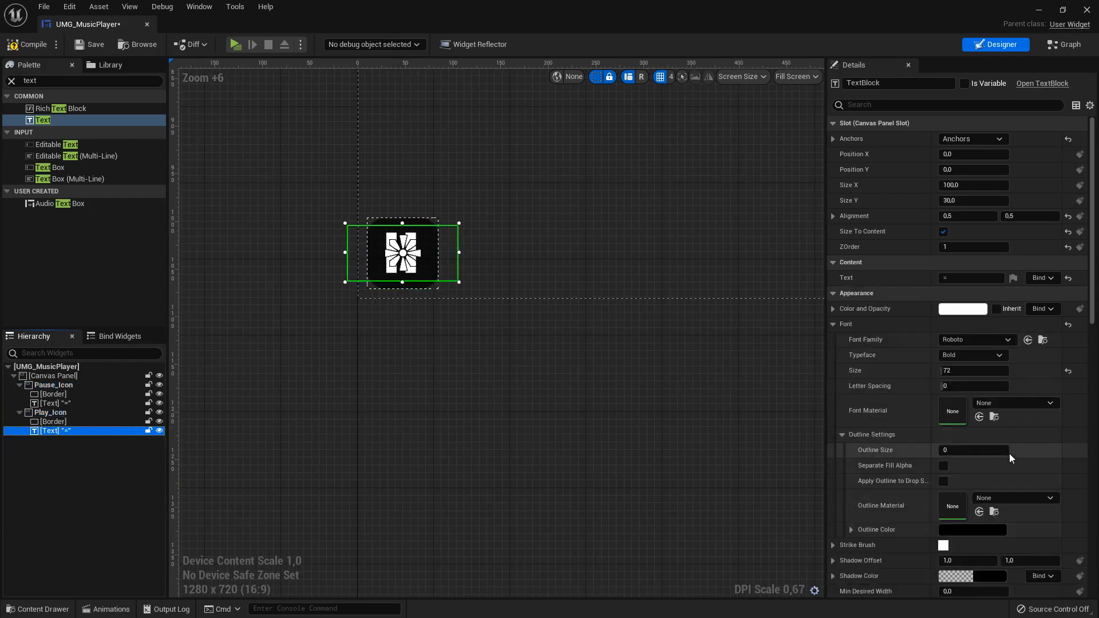
{"action": "left_click", "coordinate": [971, 279]}
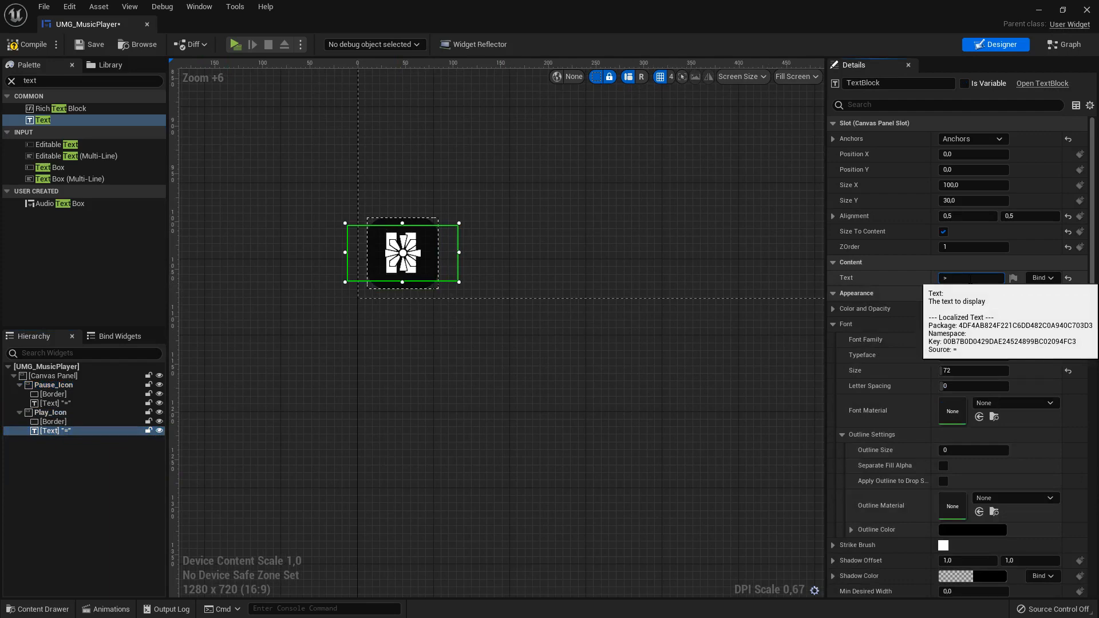
{"action": "type", "text": ">"}
{"action": "key", "text": "Return"}
- Set the render transform angle of the Play_Icon ">" text to 0
{"action": "scroll", "coordinate": [974, 325], "scroll_direction": "down", "scroll_amount": 15}
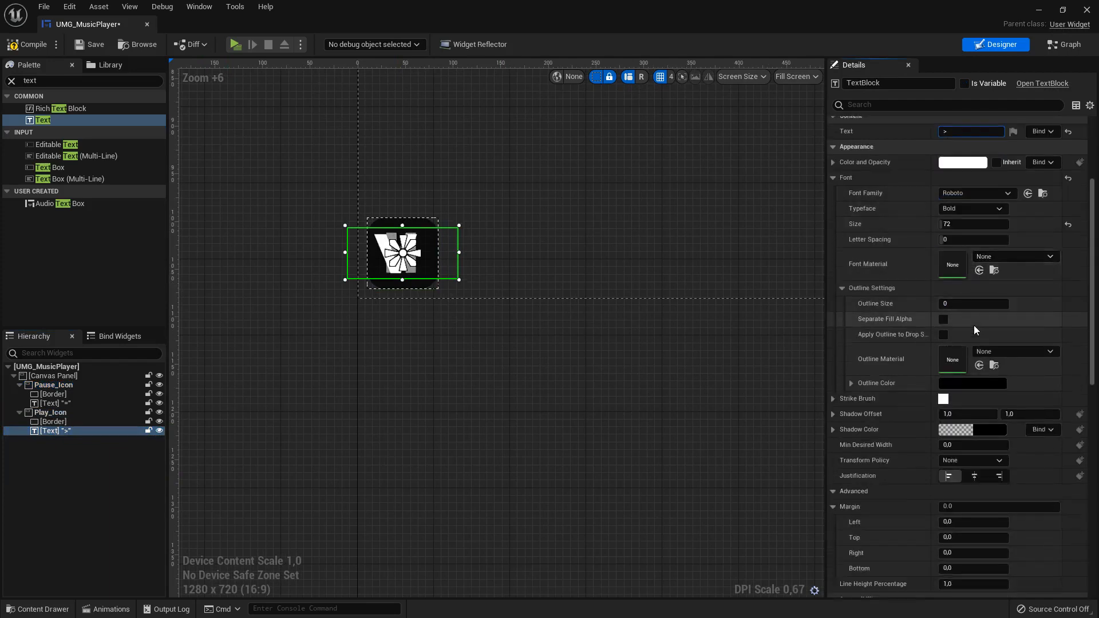
{"action": "scroll", "coordinate": [972, 364], "scroll_direction": "down", "scroll_amount": 1}
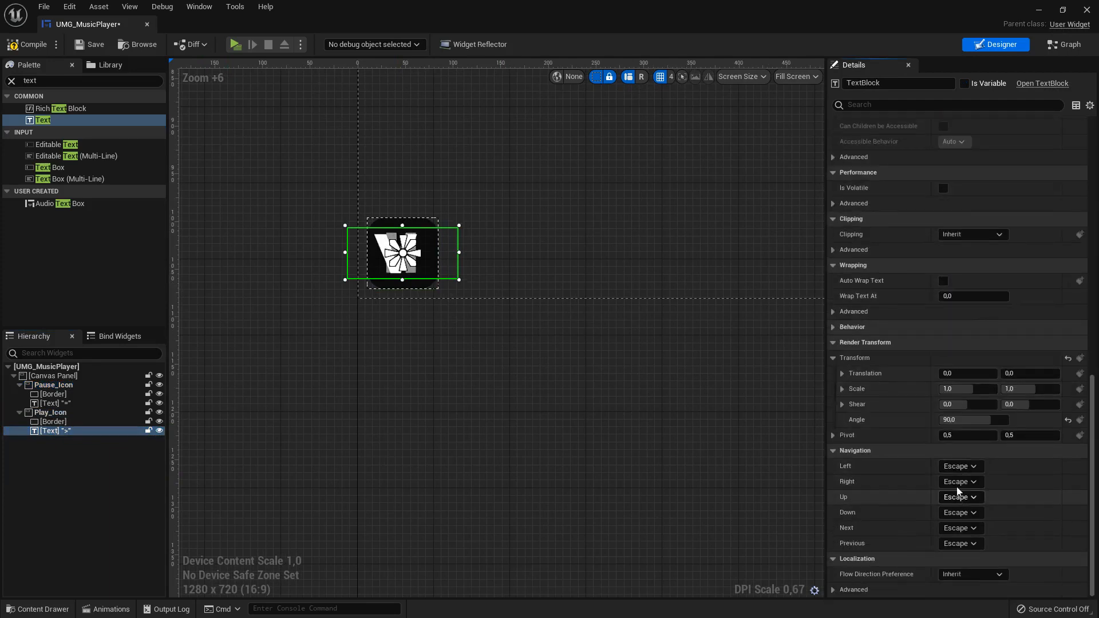
{"action": "type", "text": "0"}
{"action": "key", "text": "Return"}
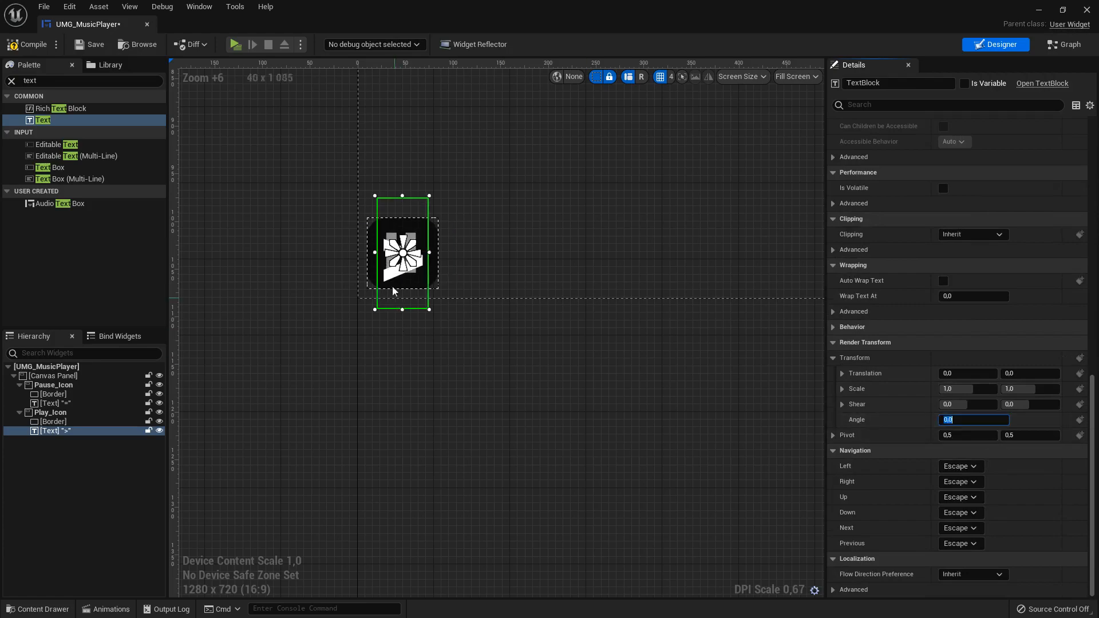
- Nudge the ">" text up two grid steps to centre it vertically on its background, and deselect it
{"action": "scroll", "coordinate": [402, 251], "scroll_direction": "up", "scroll_amount": 10}
{"action": "scroll", "coordinate": [644, 421], "scroll_direction": "down", "scroll_amount": 2}
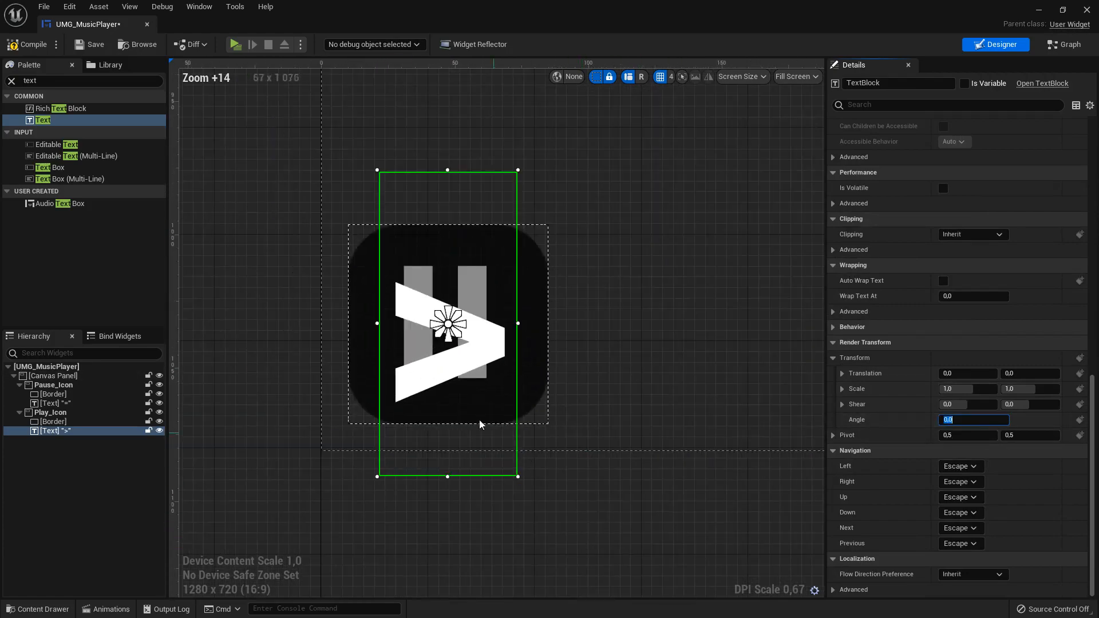
{"action": "key", "text": "Up"}
{"action": "key", "text": "Up"}
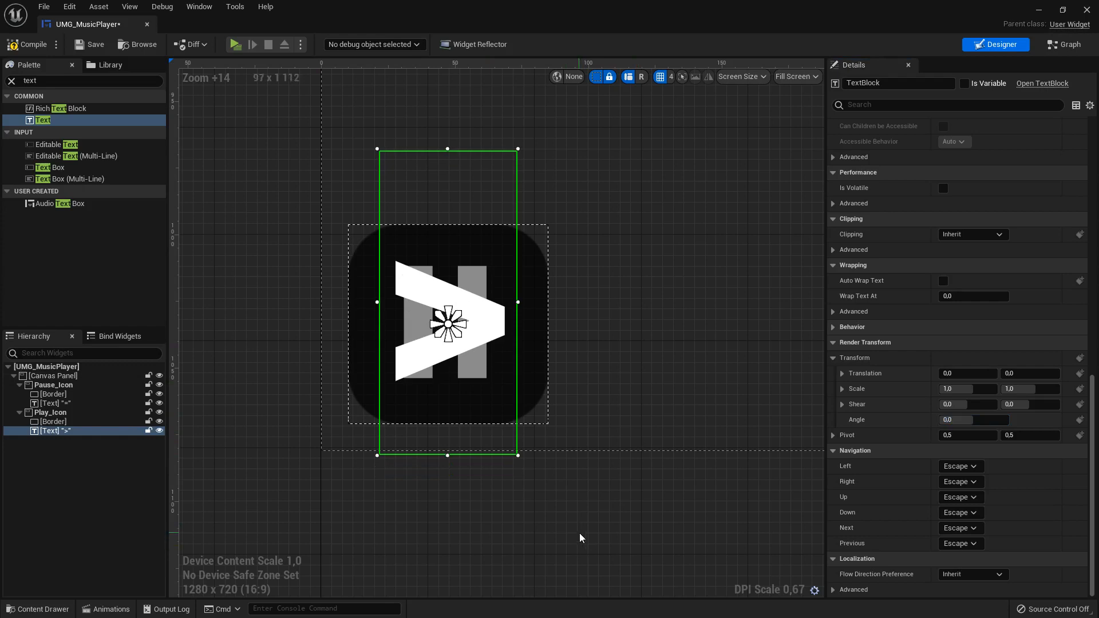
{"action": "left_click", "coordinate": [579, 538]}
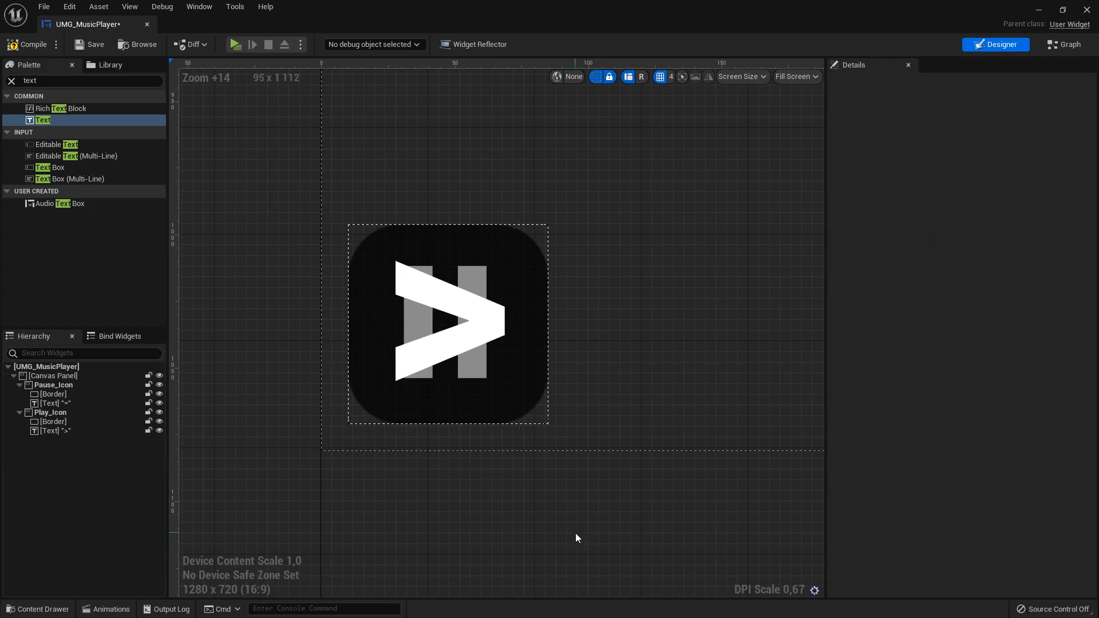
- Set the Pause_Icon canvas's visibility to Hidden and save the widget
{"action": "left_click", "coordinate": [67, 432]}
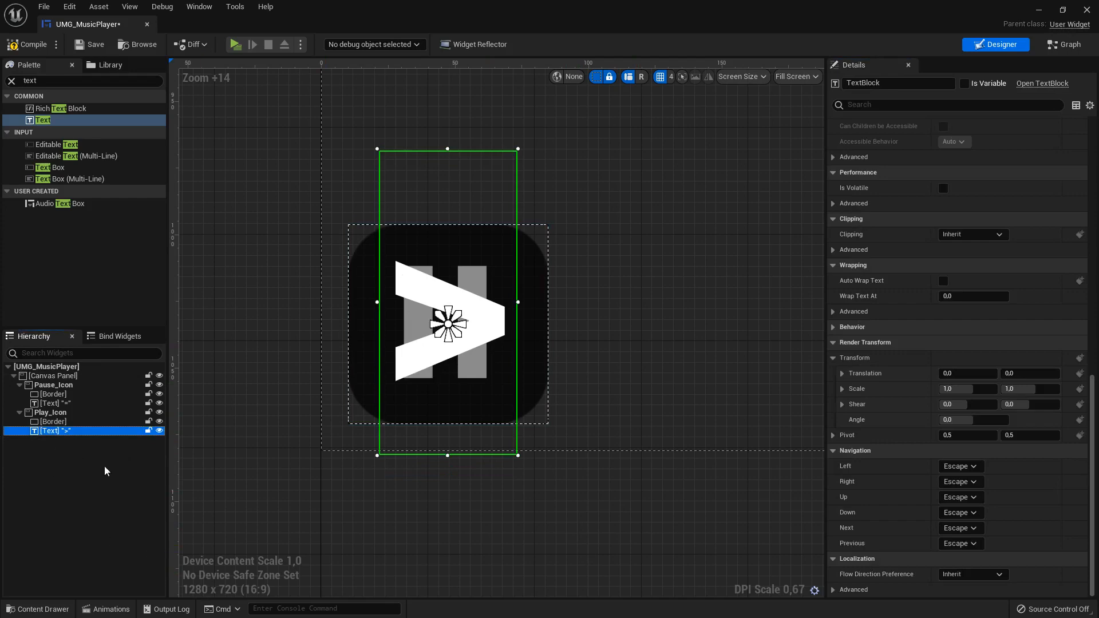
{"action": "scroll", "coordinate": [232, 455], "scroll_direction": "down", "scroll_amount": 2}
{"action": "left_click", "coordinate": [19, 413]}
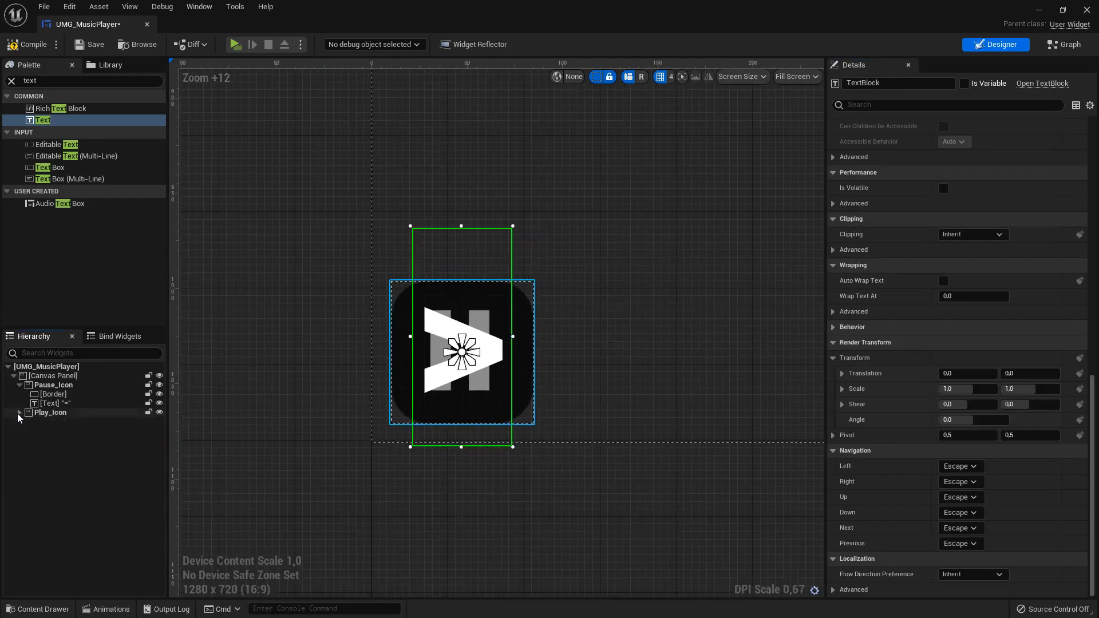
{"action": "left_click", "coordinate": [54, 384]}
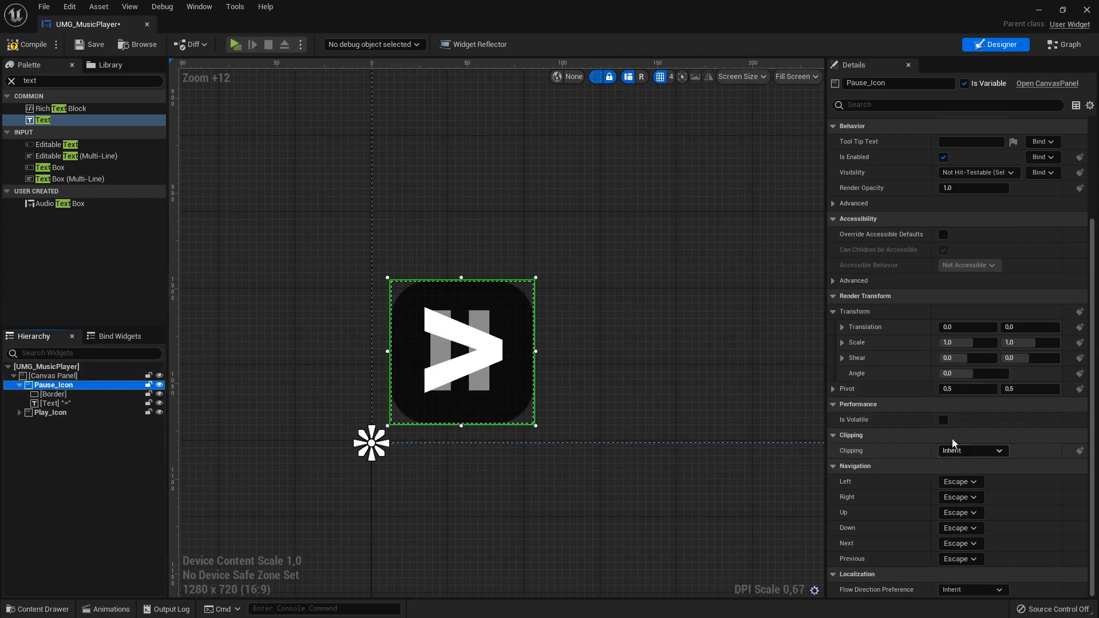
{"action": "scroll", "coordinate": [993, 302], "scroll_direction": "up", "scroll_amount": 5}
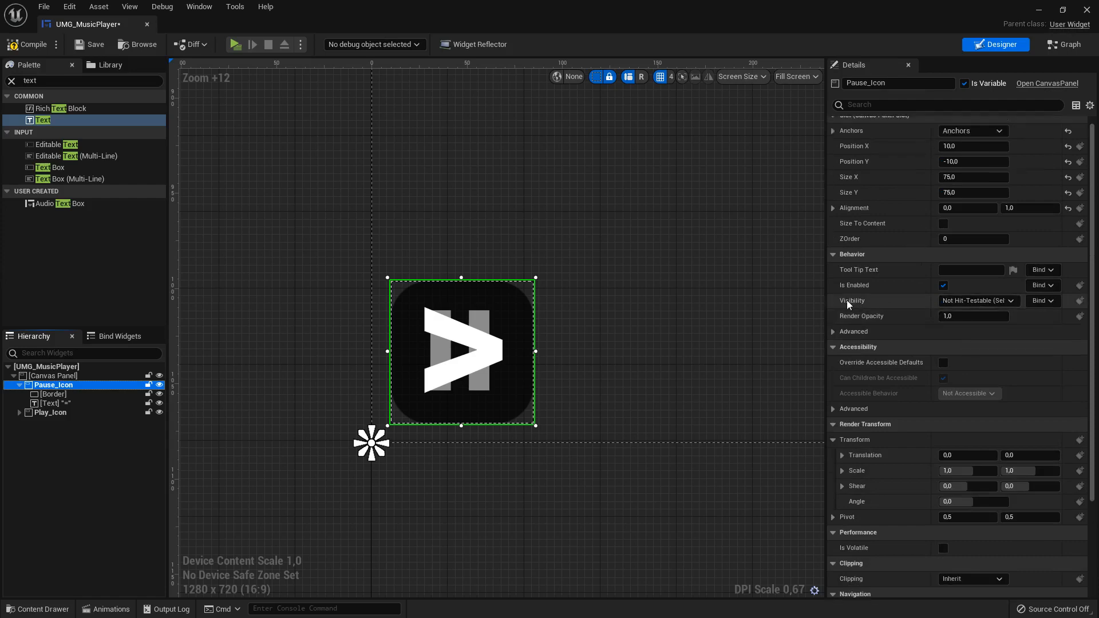
{"action": "left_click", "coordinate": [992, 300]}
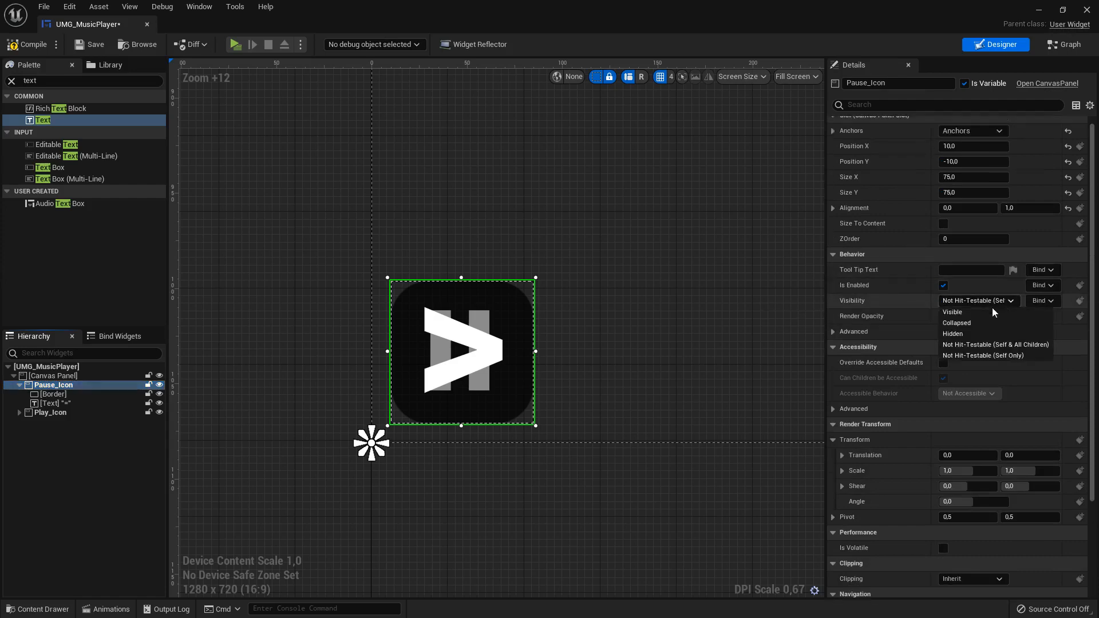
{"action": "left_click", "coordinate": [973, 334]}
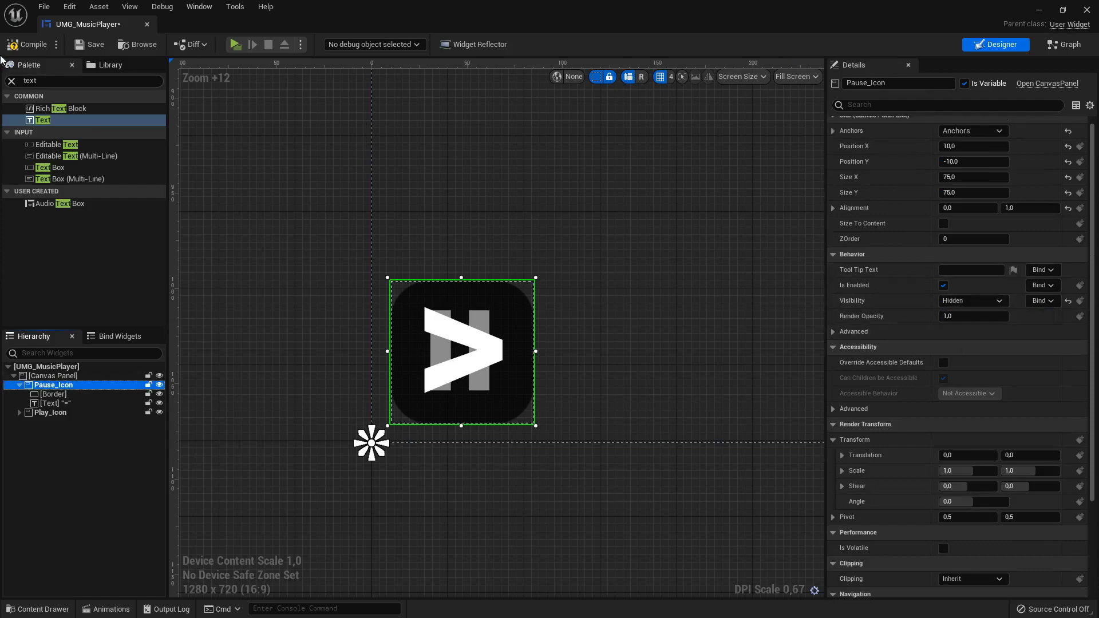
{"action": "left_click", "coordinate": [85, 45]}
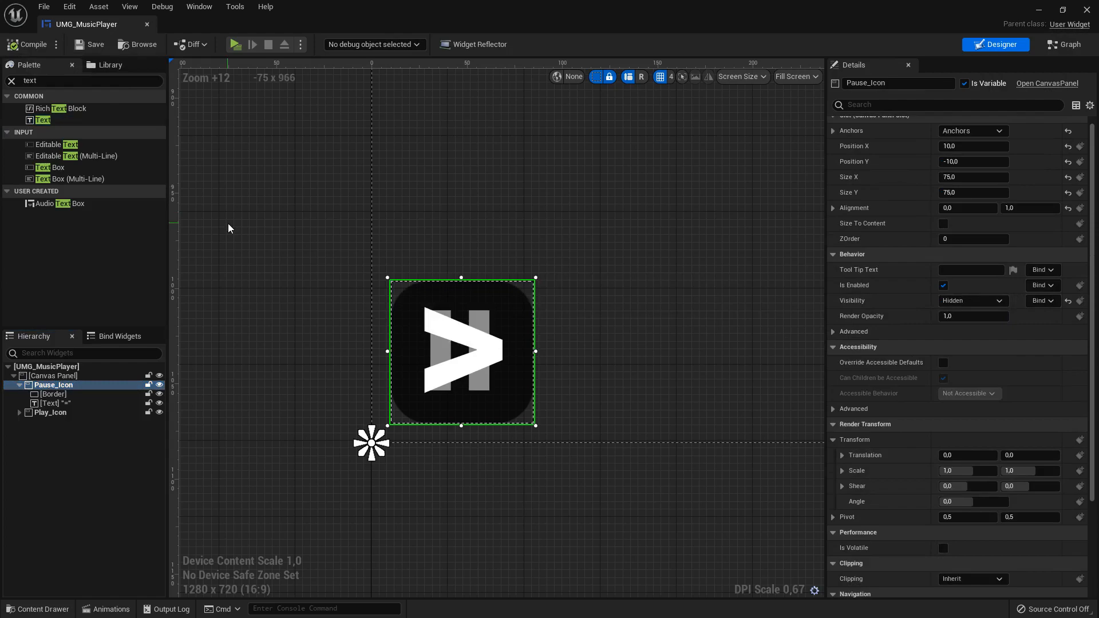
- Examine the placement of the overlapping play and pause icons in the bottom-left corner of the root canvas
{"action": "scroll", "coordinate": [359, 161], "scroll_direction": "down", "scroll_amount": 5}
{"action": "scroll", "coordinate": [567, 311], "scroll_direction": "down", "scroll_amount": 3}
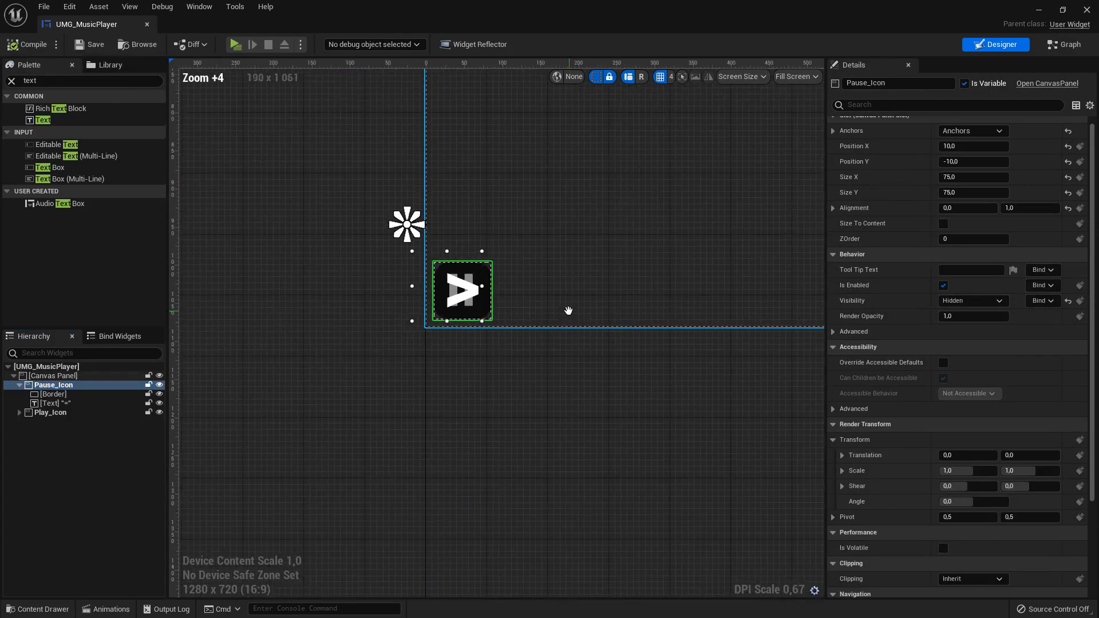
{"action": "right_click_drag", "start_coordinate": [567, 312], "coordinate": [453, 377]}
{"action": "scroll", "coordinate": [449, 367], "scroll_direction": "down", "scroll_amount": 3}
{"action": "scroll", "coordinate": [620, 325], "scroll_direction": "down", "scroll_amount": 2}
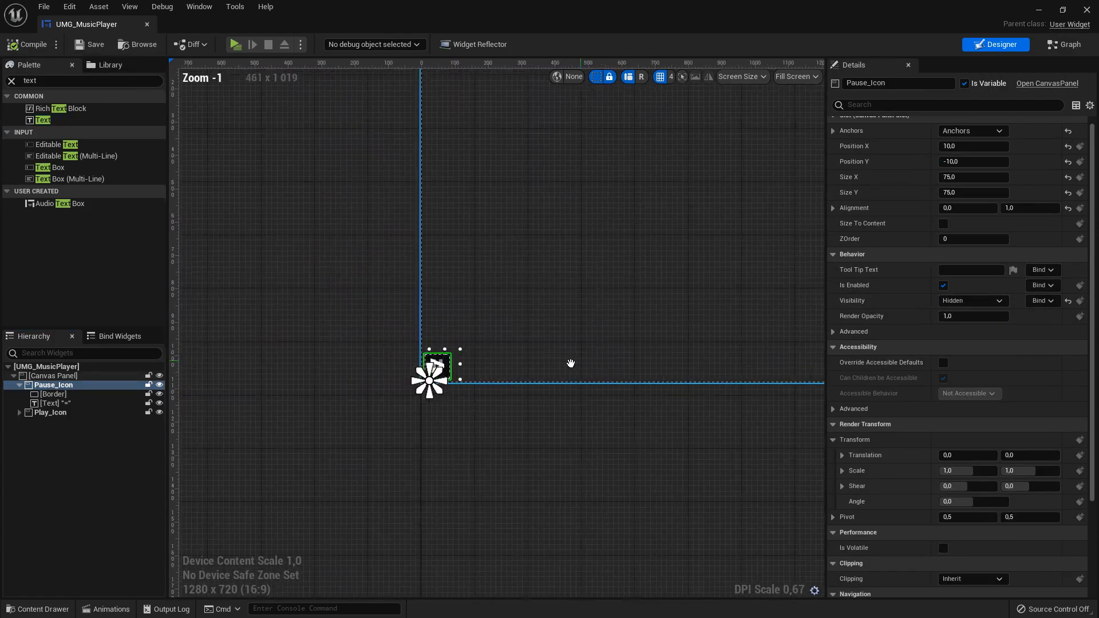
{"action": "scroll", "coordinate": [570, 363], "scroll_direction": "down", "scroll_amount": 1}
{"action": "right_click_drag", "start_coordinate": [570, 363], "coordinate": [525, 353]}
{"action": "left_click", "coordinate": [354, 369]}
{"action": "scroll", "coordinate": [364, 356], "scroll_direction": "up", "scroll_amount": 6}
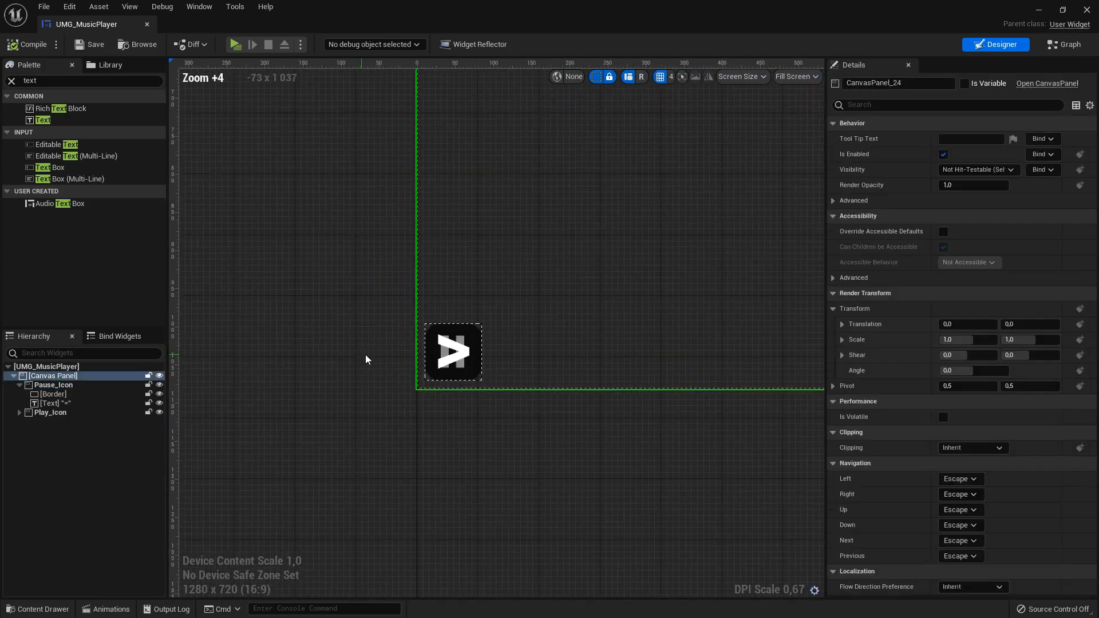
{"action": "scroll", "coordinate": [363, 354], "scroll_direction": "up", "scroll_amount": 3}
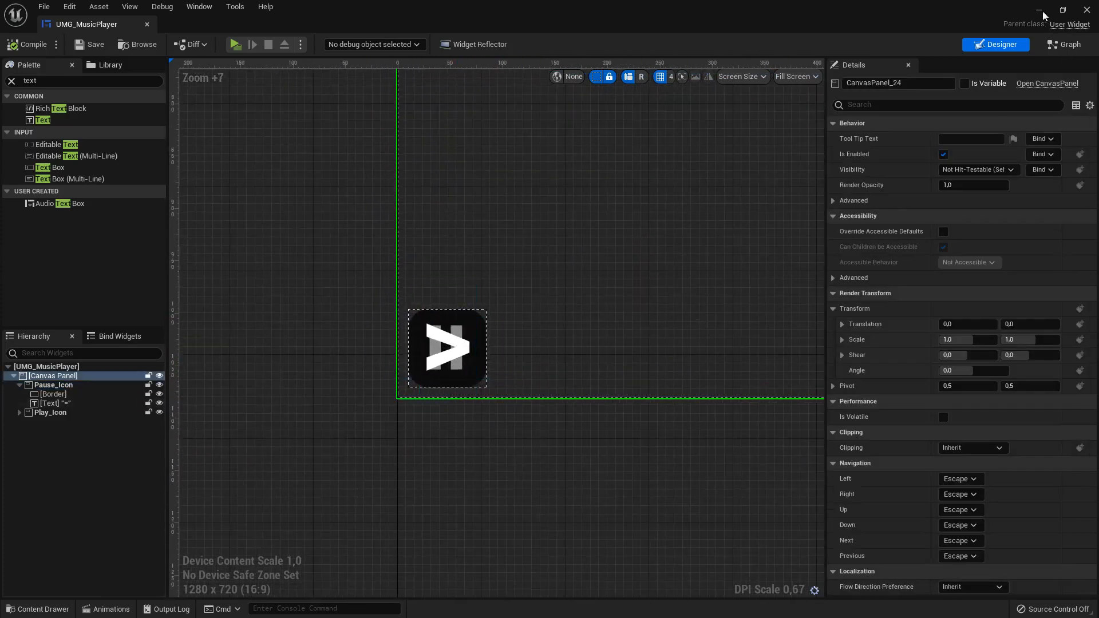
{"action": "left_click", "coordinate": [236, 45]}
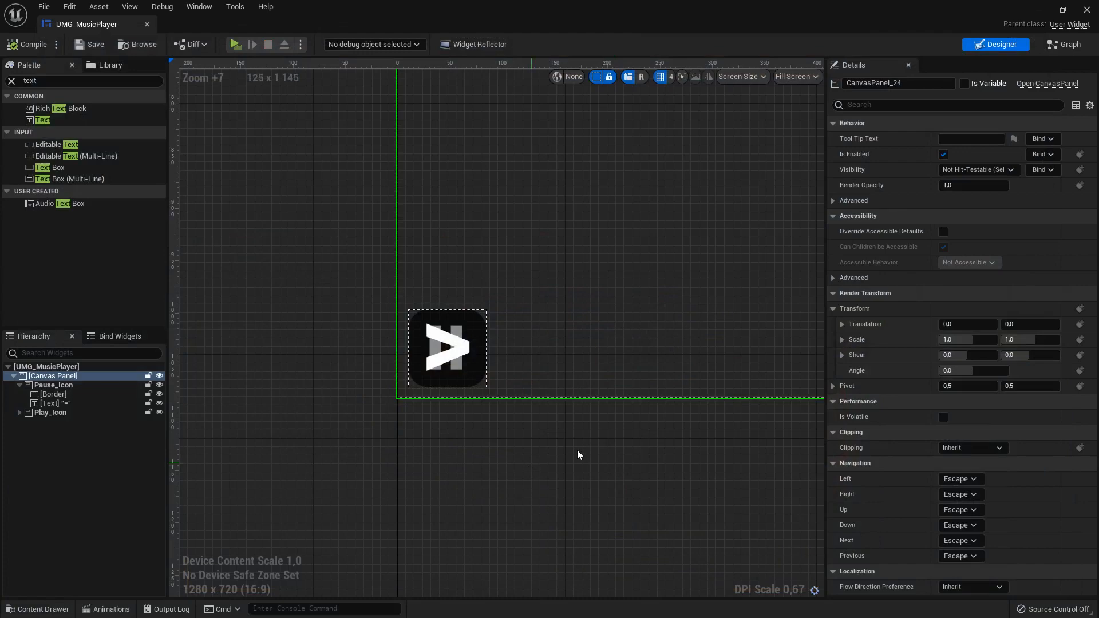
{"action": "left_click", "coordinate": [578, 451]}
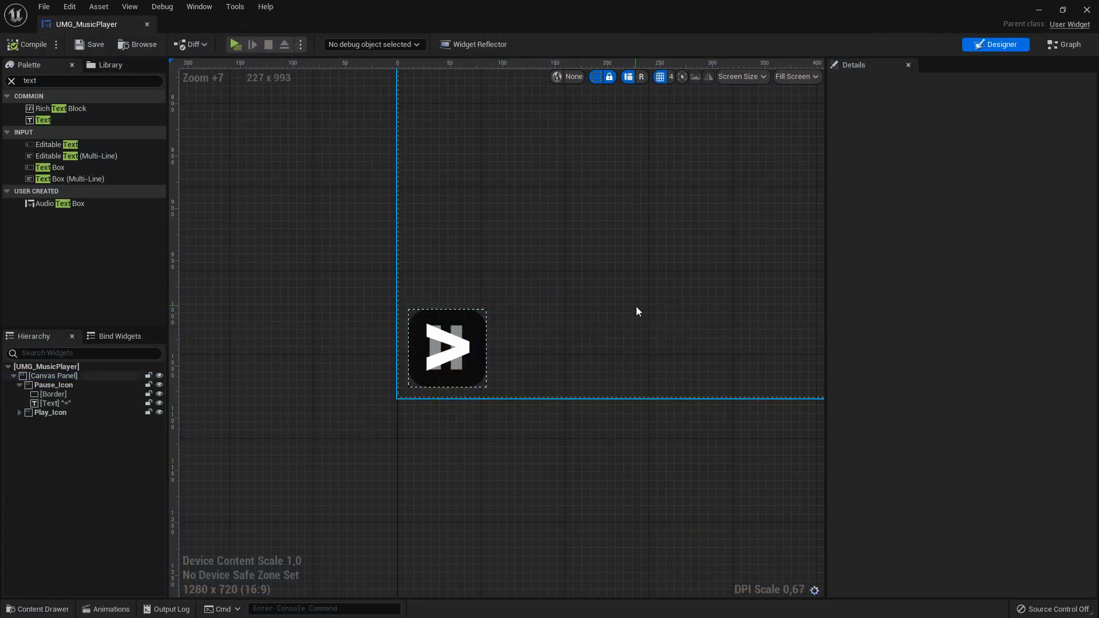
- Open the widget's event graph and add a Play_Icon getter beside the two Set Paused nodes
{"action": "left_click", "coordinate": [1060, 50]}
{"action": "scroll", "coordinate": [572, 269], "scroll_direction": "up", "scroll_amount": 5}
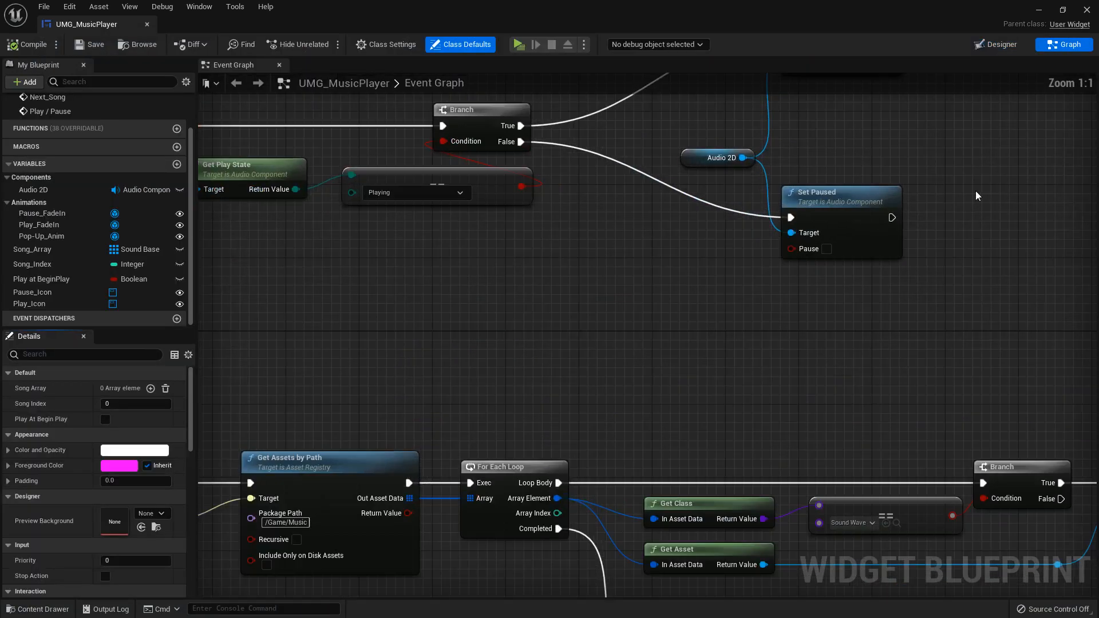
{"action": "right_click_drag", "start_coordinate": [981, 189], "coordinate": [651, 284]}
{"action": "scroll", "coordinate": [70, 450], "scroll_direction": "down", "scroll_amount": 3}
{"action": "scroll", "coordinate": [66, 449], "scroll_direction": "up", "scroll_amount": 3}
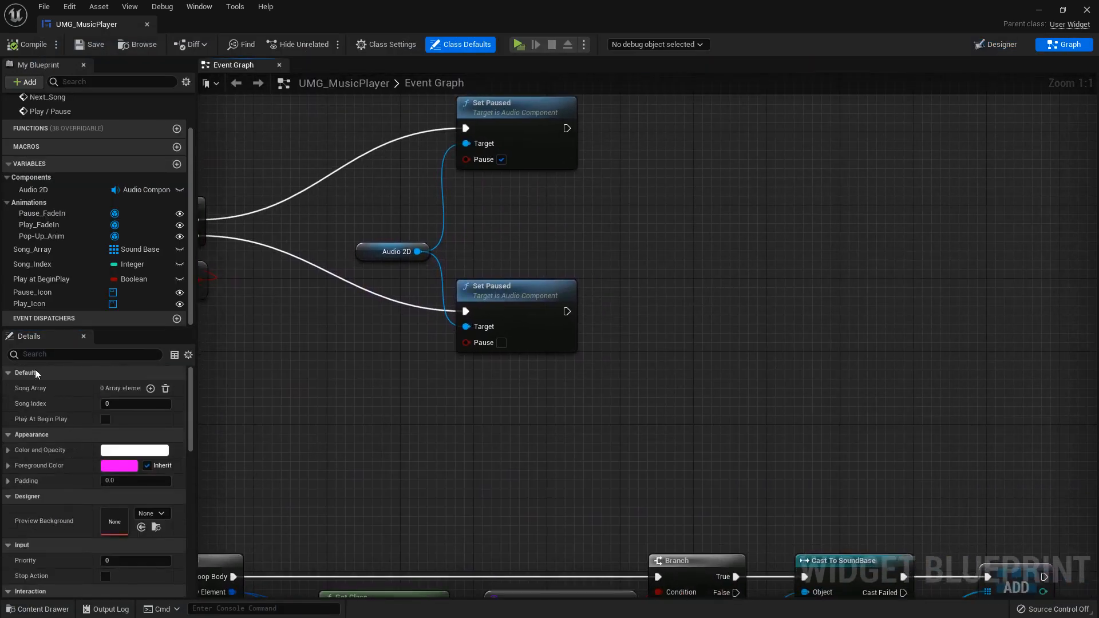
{"action": "left_click", "coordinate": [38, 304]}
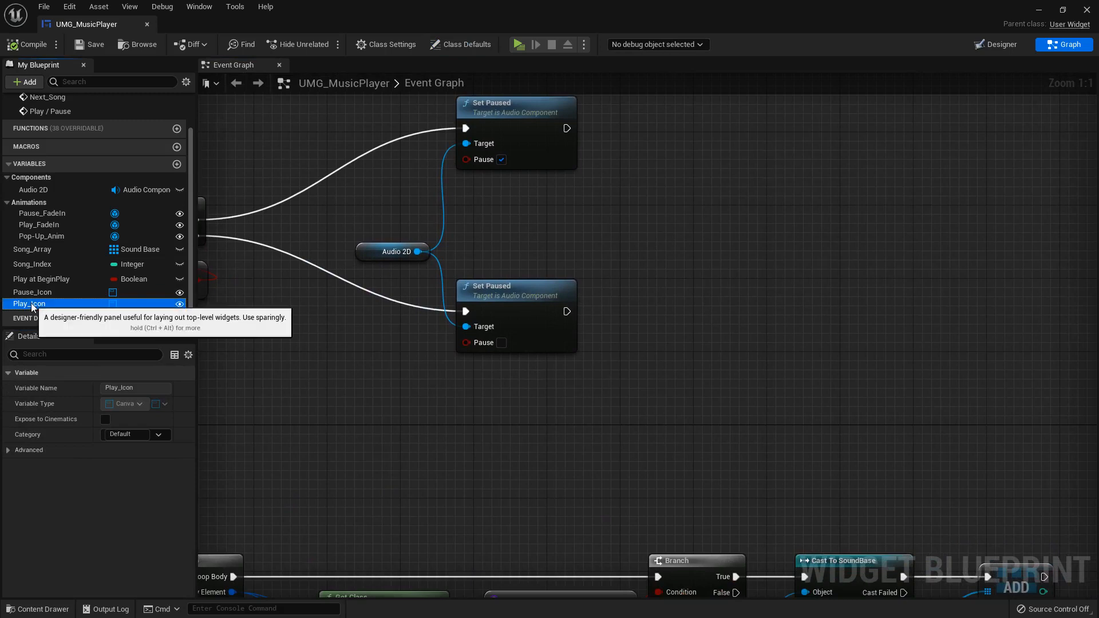
{"action": "left_click_drag", "start_coordinate": [29, 309], "coordinate": [721, 221]}
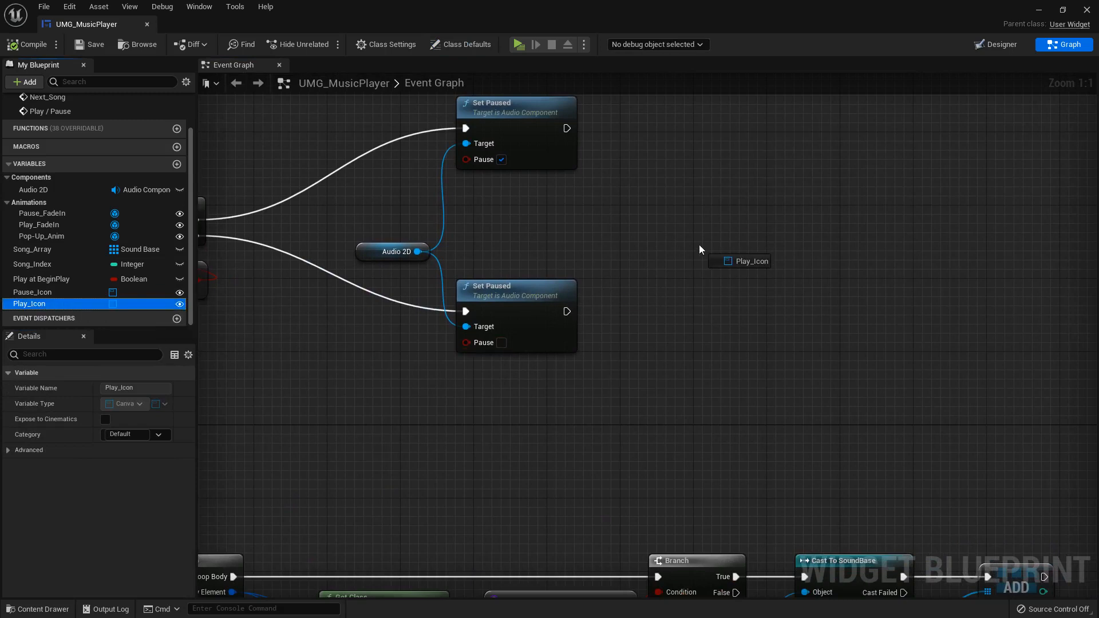
{"action": "left_click_drag", "start_coordinate": [699, 245], "coordinate": [687, 209]}
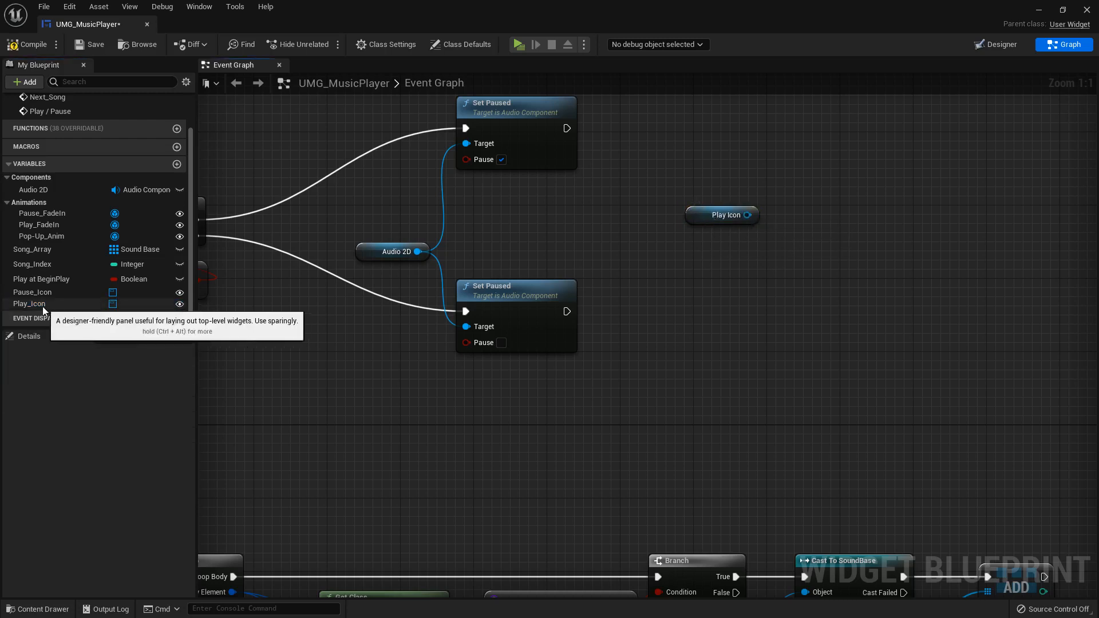
{"action": "left_click_drag", "start_coordinate": [42, 307], "coordinate": [352, 312]}
{"action": "left_click_drag", "start_coordinate": [720, 313], "coordinate": [720, 276]}
{"action": "left_click", "coordinate": [835, 358]}
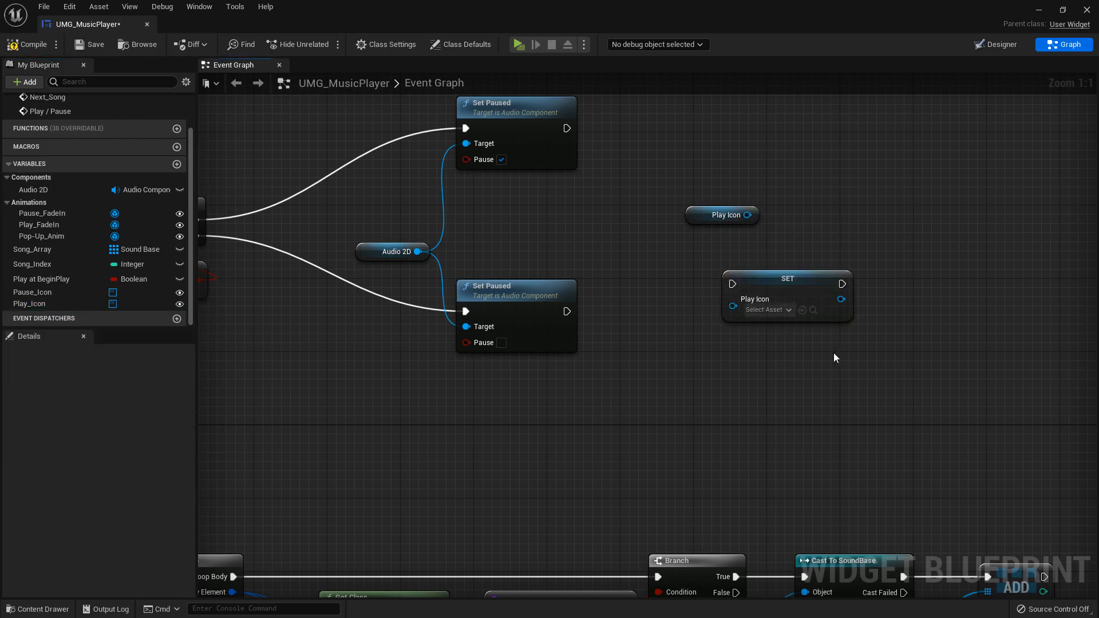
{"action": "left_click", "coordinate": [790, 284]}
{"action": "key", "text": "Delete"}
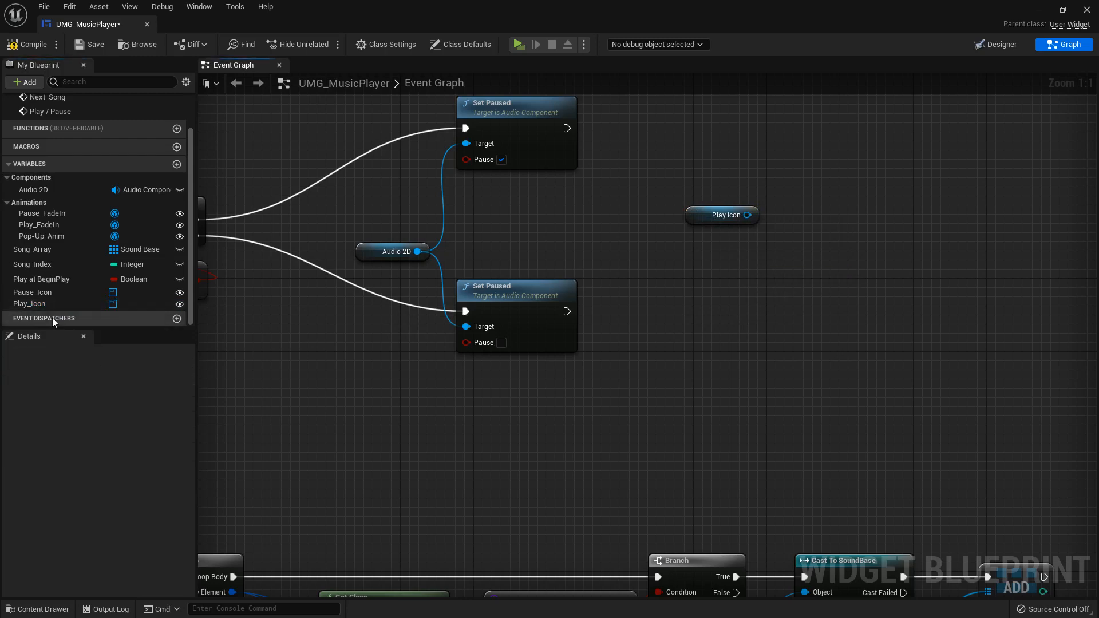
{"action": "left_click", "coordinate": [39, 305]}
{"action": "left_click_drag", "start_coordinate": [39, 307], "coordinate": [656, 284]}
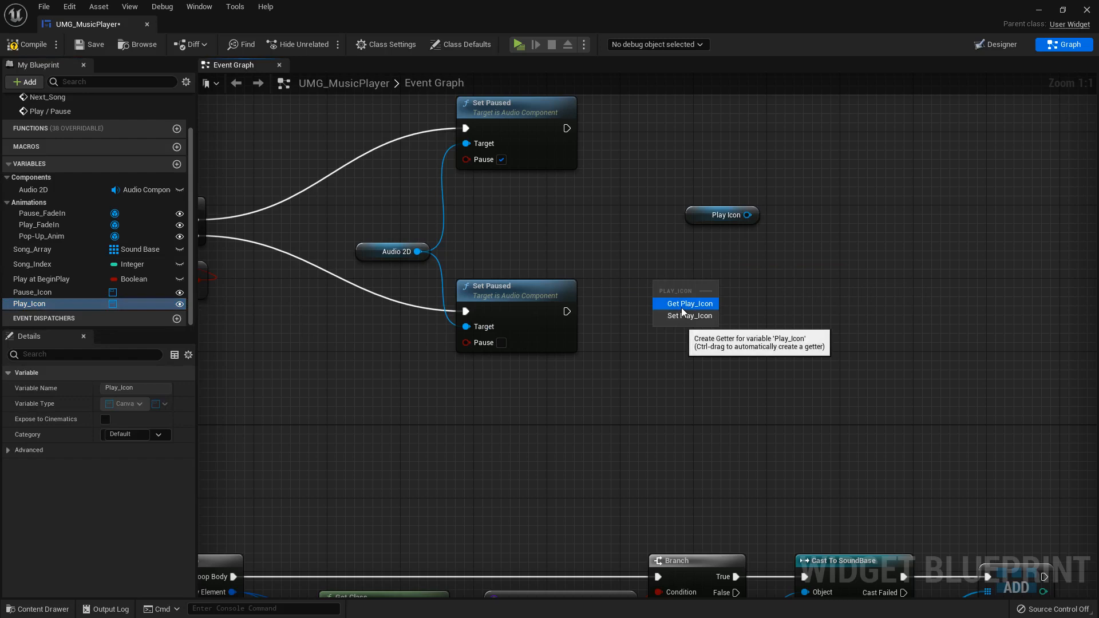
{"action": "left_click", "coordinate": [690, 304]}
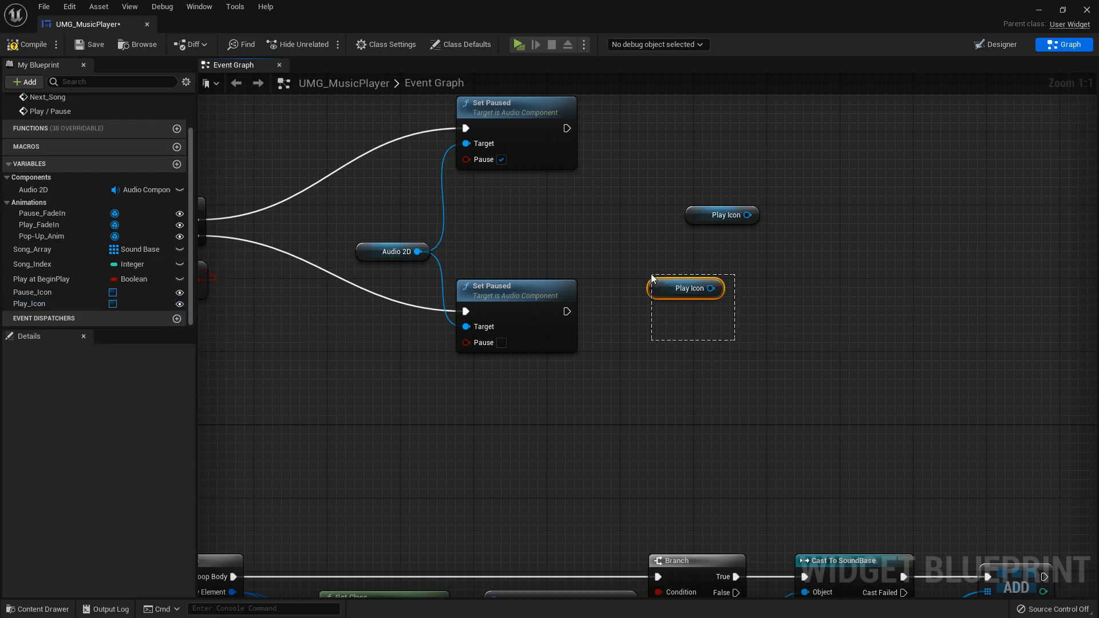
{"action": "left_click_drag", "start_coordinate": [653, 279], "coordinate": [653, 278]}
{"action": "key", "text": "Delete"}
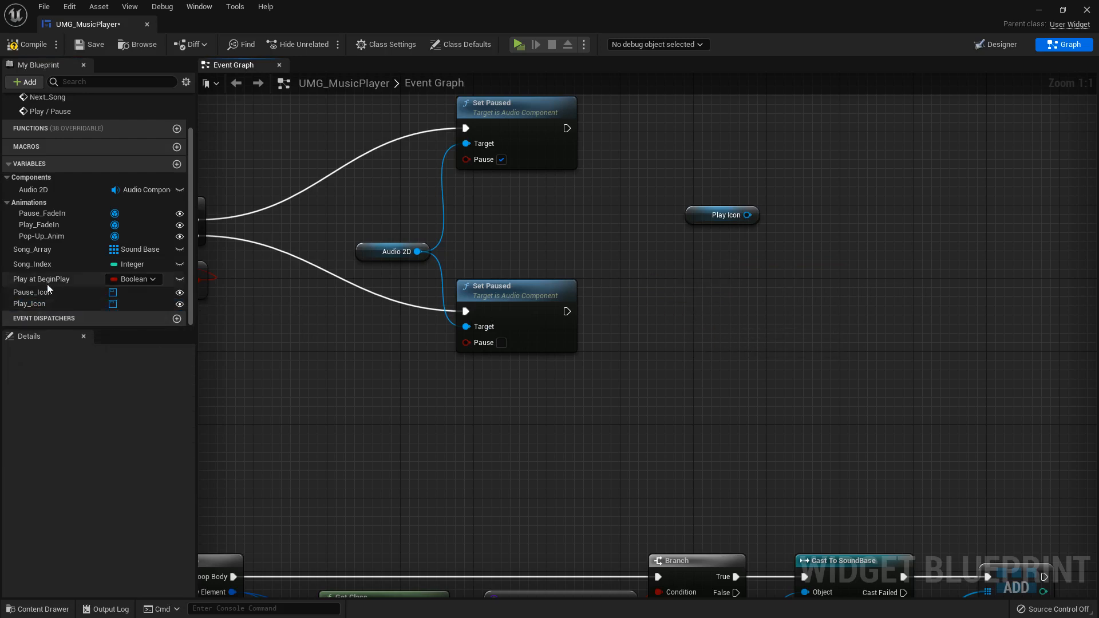
- Add a Pause_Icon getter beside the lower Set Paused node and move the Play Icon getter next to the upper one
{"action": "left_click_drag", "start_coordinate": [33, 292], "coordinate": [622, 326]}
{"action": "left_click", "coordinate": [707, 280]}
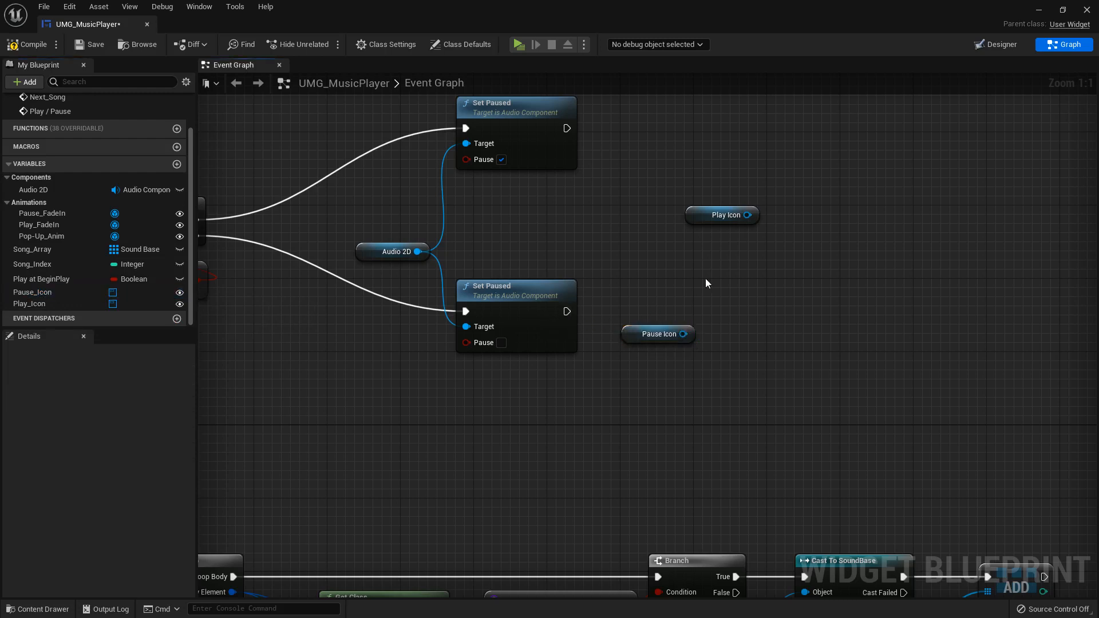
{"action": "right_click_drag", "start_coordinate": [707, 280], "coordinate": [658, 388]}
{"action": "scroll", "coordinate": [647, 324], "scroll_direction": "up", "scroll_amount": 1}
{"action": "left_click_drag", "start_coordinate": [647, 322], "coordinate": [512, 300]}
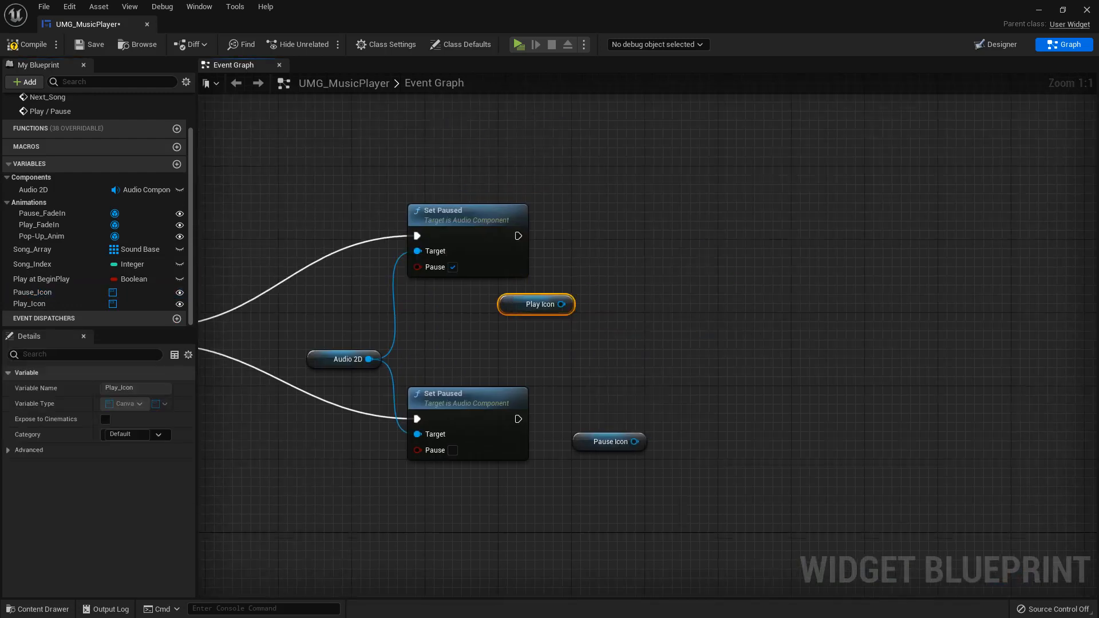
{"action": "right_click_drag", "start_coordinate": [418, 315], "coordinate": [543, 335]}
{"action": "left_click", "coordinate": [656, 319]}
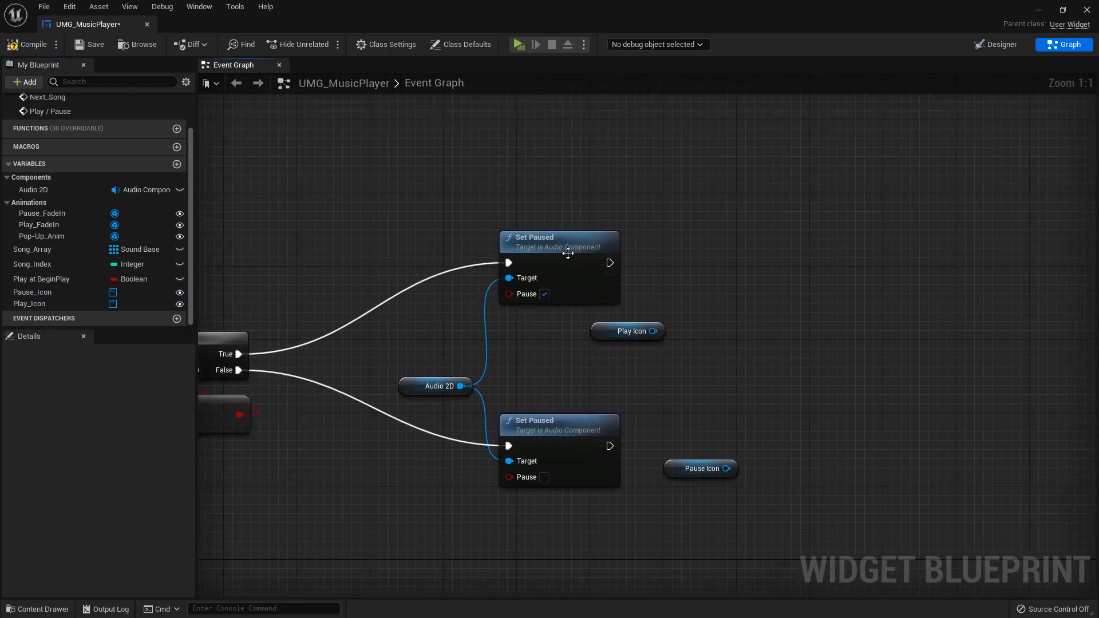
- Add a Set Visibility node targeting Play Icon, set it to Hidden and connect it after the upper Set Paused node
{"action": "left_click_drag", "start_coordinate": [601, 332], "coordinate": [790, 274]}
{"action": "type", "text": "v"}
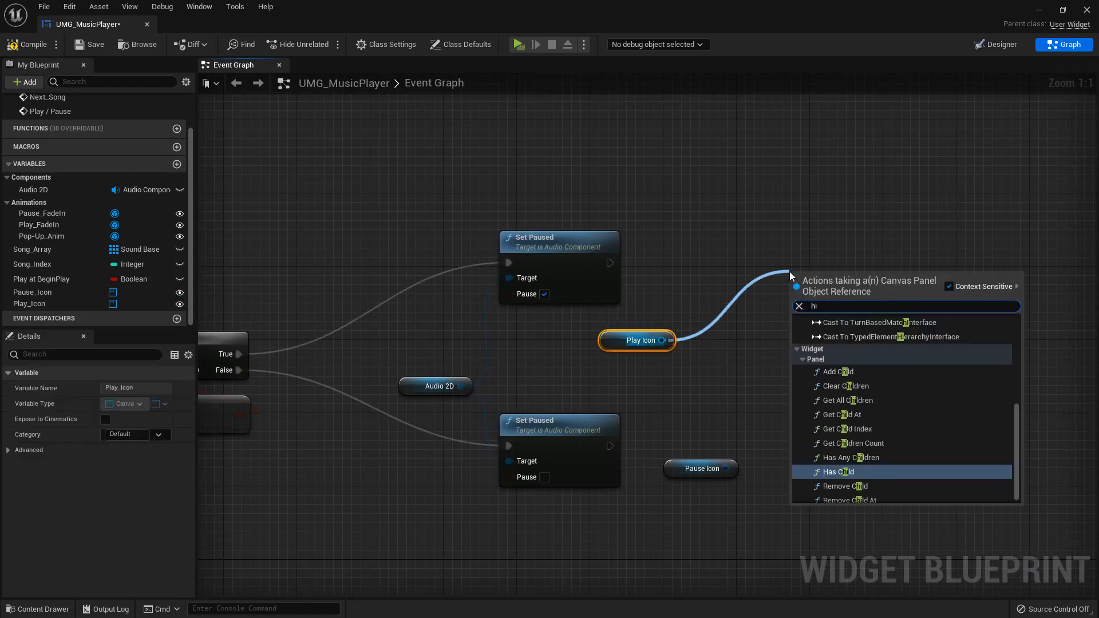
{"action": "type", "text": "isi"}
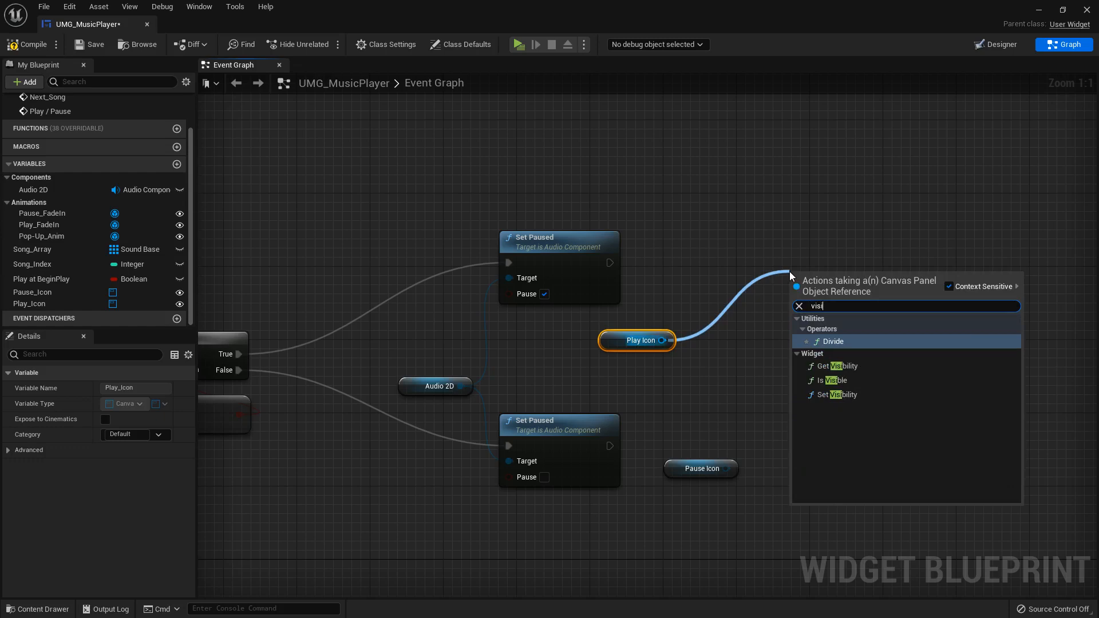
{"action": "left_click", "coordinate": [843, 395]}
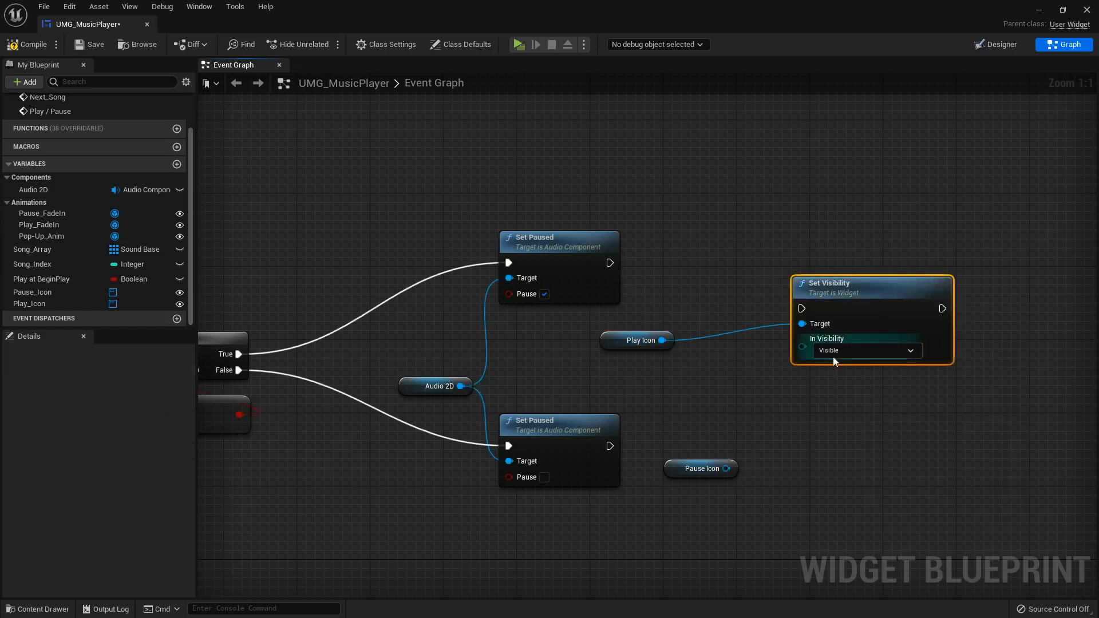
{"action": "left_click", "coordinate": [840, 351]}
{"action": "left_click", "coordinate": [836, 378]}
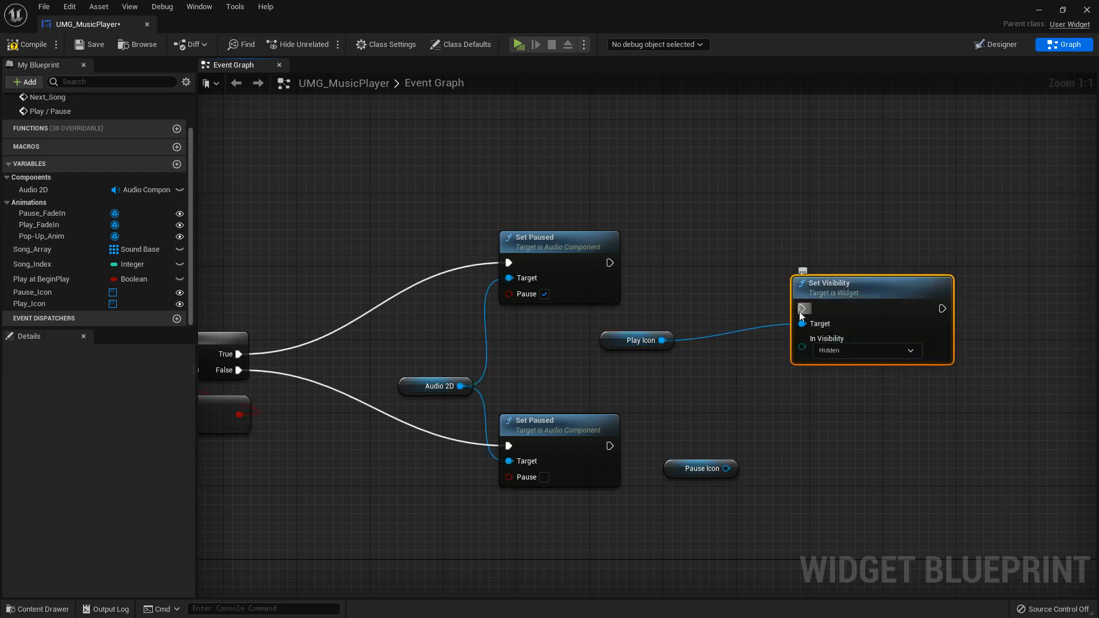
{"action": "left_click_drag", "start_coordinate": [609, 264], "coordinate": [816, 263]}
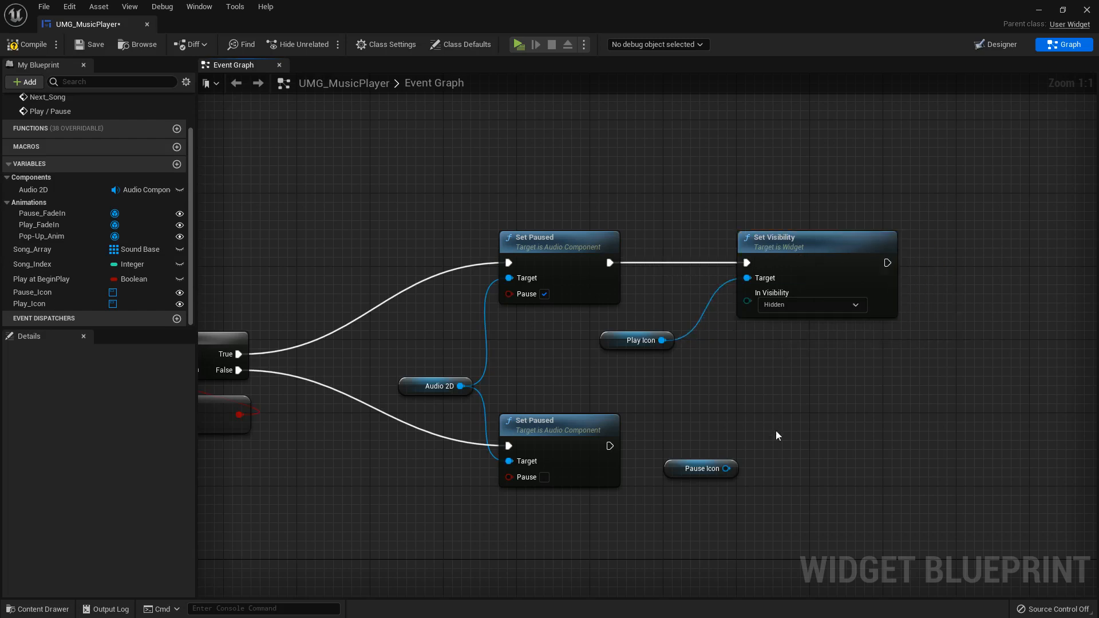
- Paste three copies of the Set Visibility node around the Pause Icon getter's row
{"action": "left_click_drag", "start_coordinate": [725, 468], "coordinate": [789, 435]}
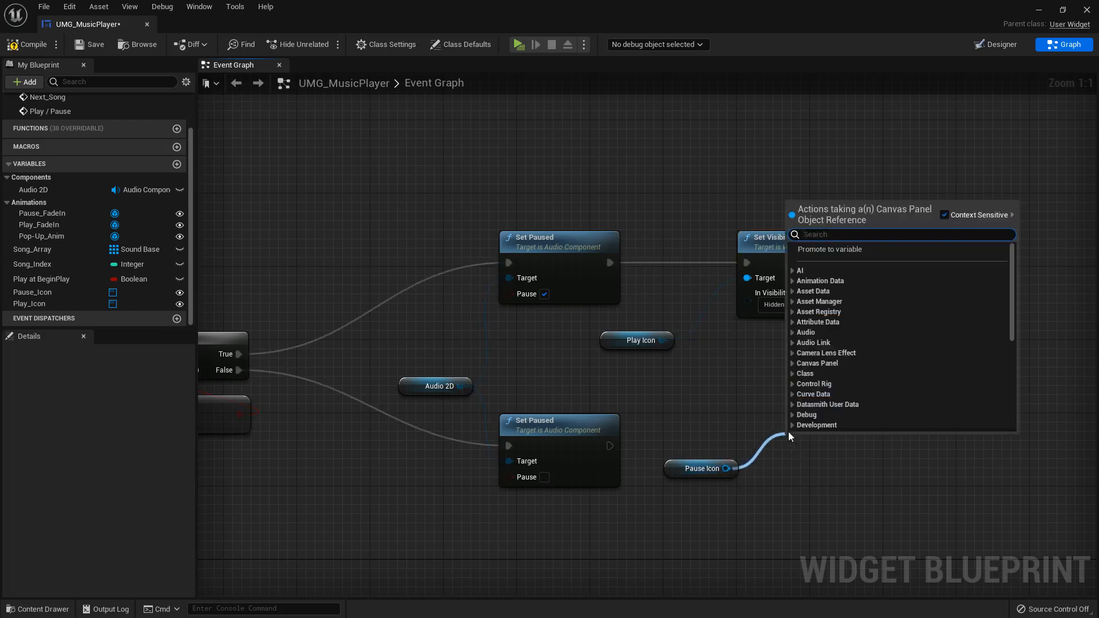
{"action": "left_click", "coordinate": [746, 151]}
{"action": "left_click", "coordinate": [769, 256]}
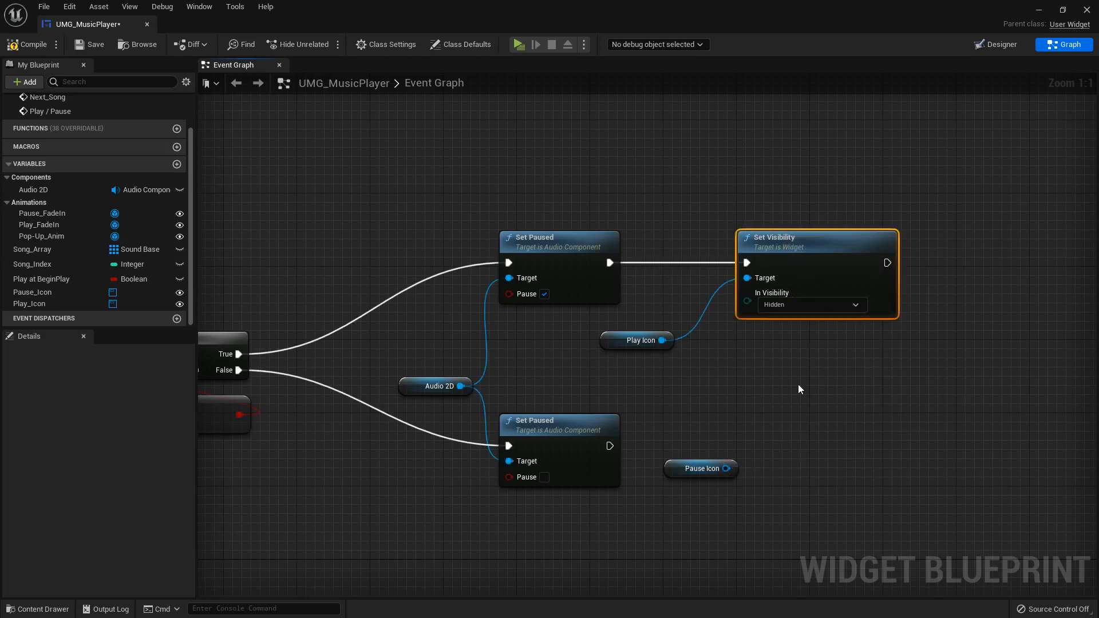
{"action": "key", "text": "ctrl+v"}
{"action": "key", "text": "ctrl+v"}
{"action": "key", "text": "ctrl+v"}
{"action": "right_click_drag", "start_coordinate": [977, 338], "coordinate": [840, 357]}
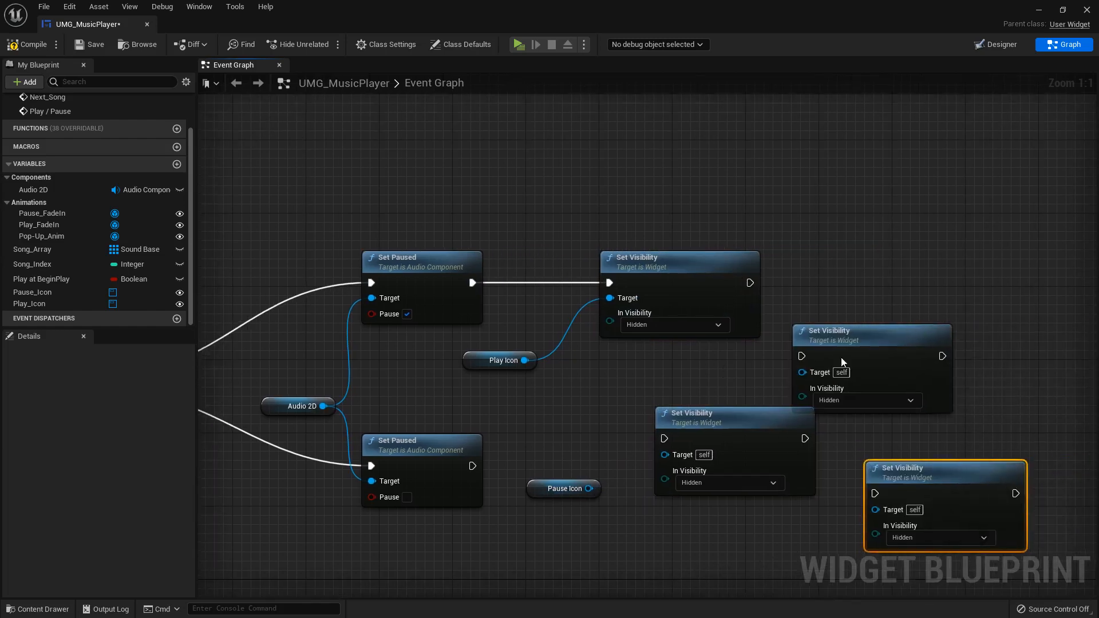
- Chain one Set Visibility copy after the upper Set Visibility node, set it to Visible and use Pause Icon as its target
{"action": "left_click_drag", "start_coordinate": [840, 358], "coordinate": [861, 295]}
{"action": "left_click", "coordinate": [861, 326]}
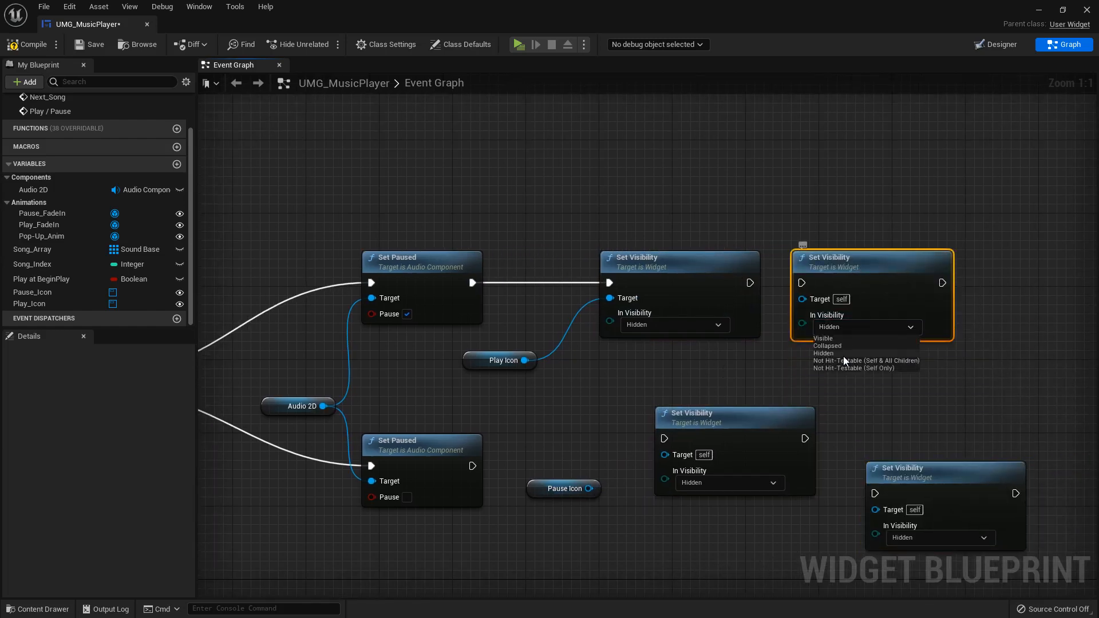
{"action": "left_click", "coordinate": [824, 339]}
{"action": "left_click", "coordinate": [586, 441]}
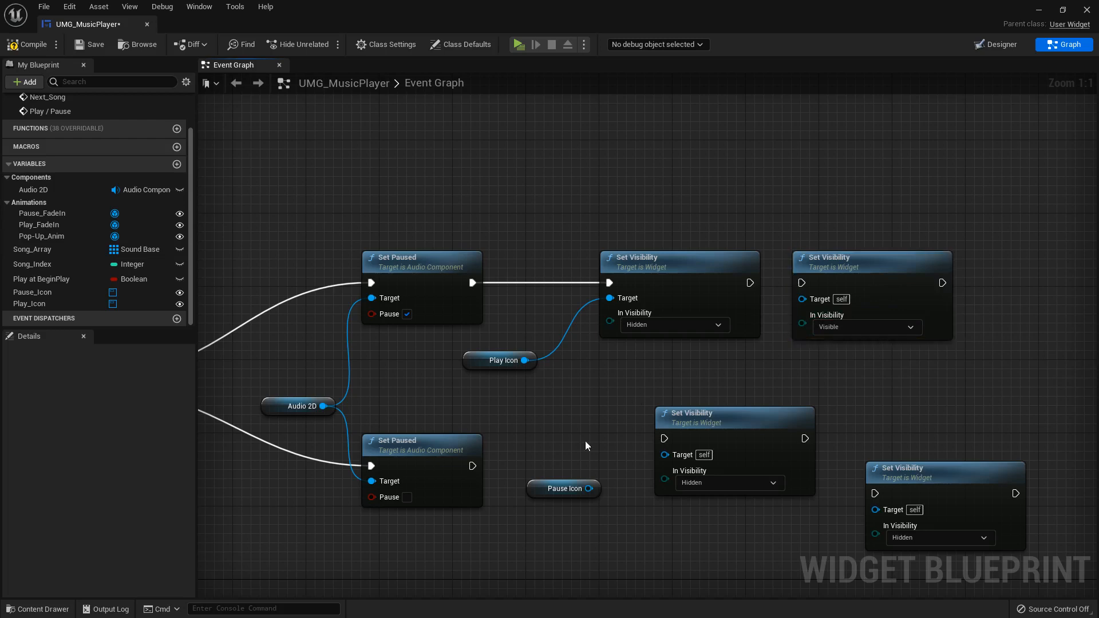
{"action": "left_click", "coordinate": [527, 489]}
{"action": "left_click_drag", "start_coordinate": [527, 489], "coordinate": [804, 324]}
{"action": "left_click_drag", "start_coordinate": [754, 360], "coordinate": [754, 287]}
{"action": "left_click", "coordinate": [819, 395]}
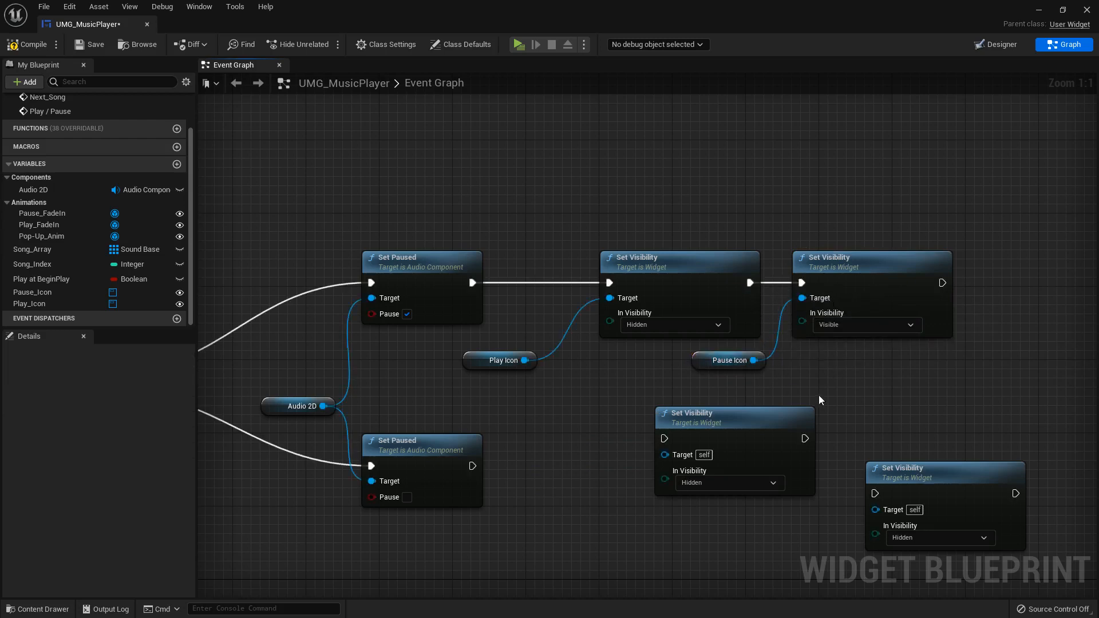
- Tidy the upper row by shifting both icon getters and the first Set Visibility node closer to Set Paused
{"action": "right_click_drag", "start_coordinate": [819, 395], "coordinate": [869, 387]}
{"action": "left_click_drag", "start_coordinate": [526, 356], "coordinate": [490, 338]}
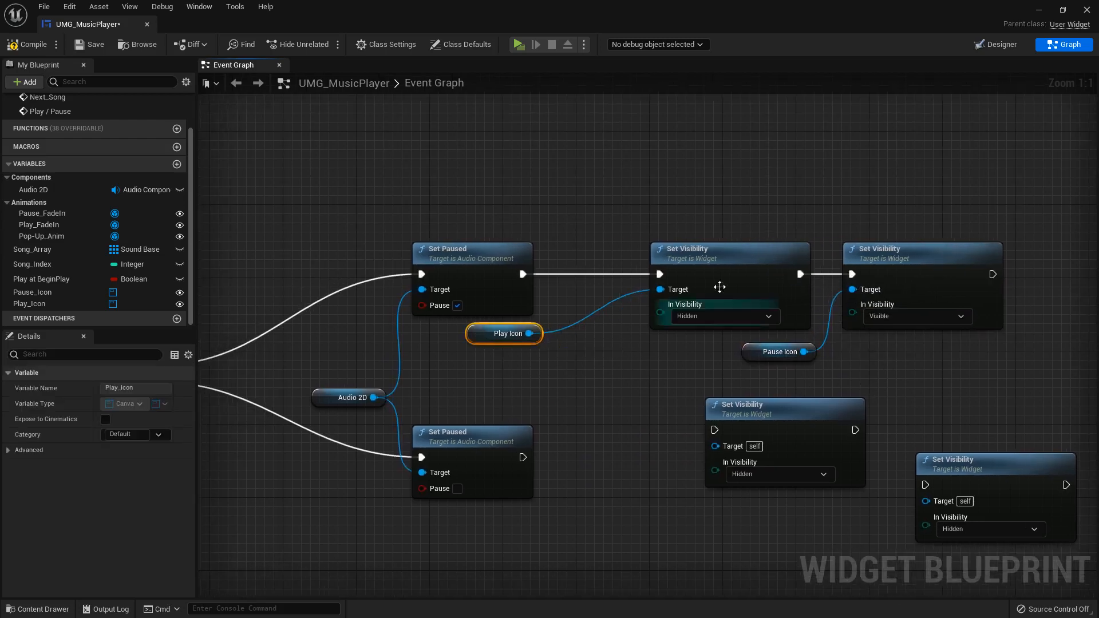
{"action": "left_click_drag", "start_coordinate": [720, 285], "coordinate": [675, 283]}
{"action": "left_click", "coordinate": [792, 192]}
{"action": "left_click_drag", "start_coordinate": [756, 342], "coordinate": [710, 333]}
{"action": "left_click", "coordinate": [797, 358]}
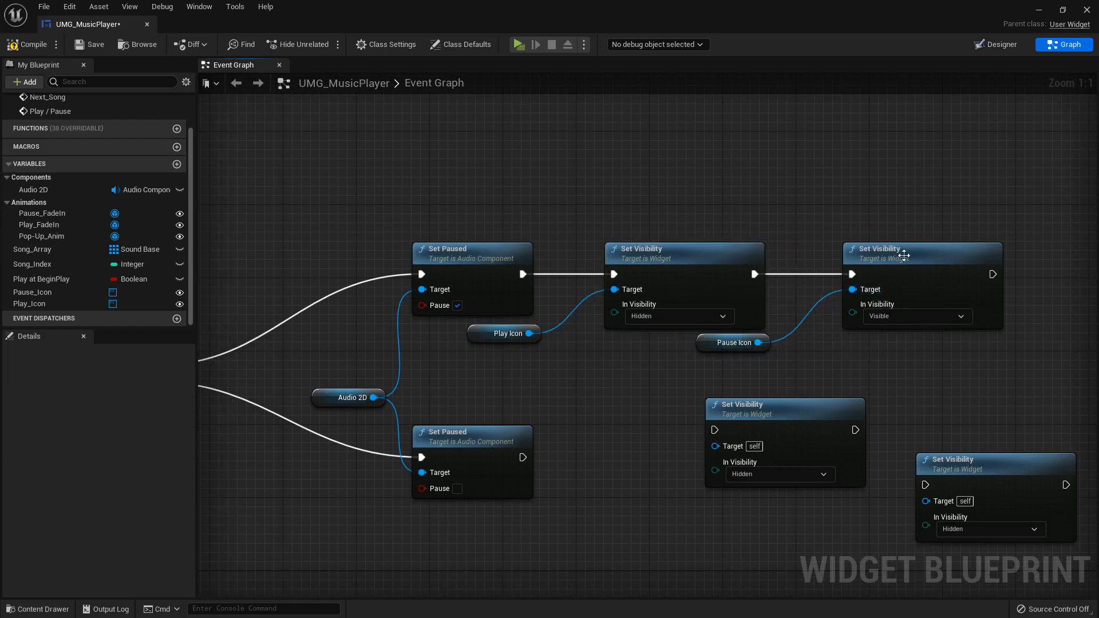
{"action": "left_click", "coordinate": [900, 252]}
{"action": "right_click_drag", "start_coordinate": [841, 385], "coordinate": [890, 357]}
{"action": "left_click", "coordinate": [542, 272]}
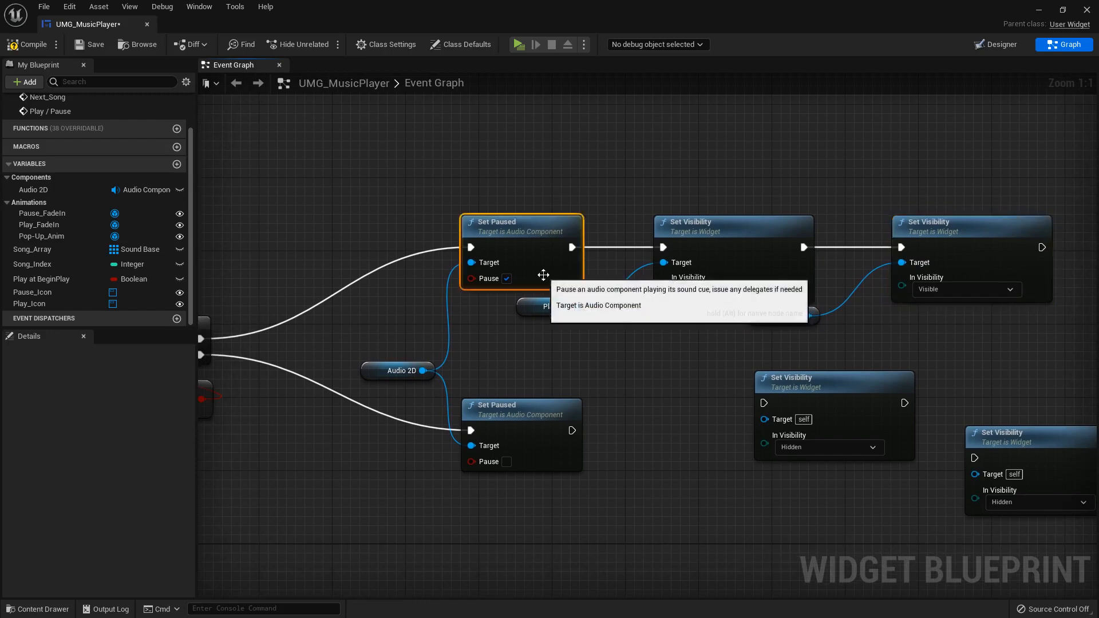
- Duplicate the Play Icon and Pause Icon getters and place the copies beneath the lower Set Paused row
{"action": "right_click_drag", "start_coordinate": [724, 472], "coordinate": [637, 407]}
{"action": "left_click", "coordinate": [509, 361]}
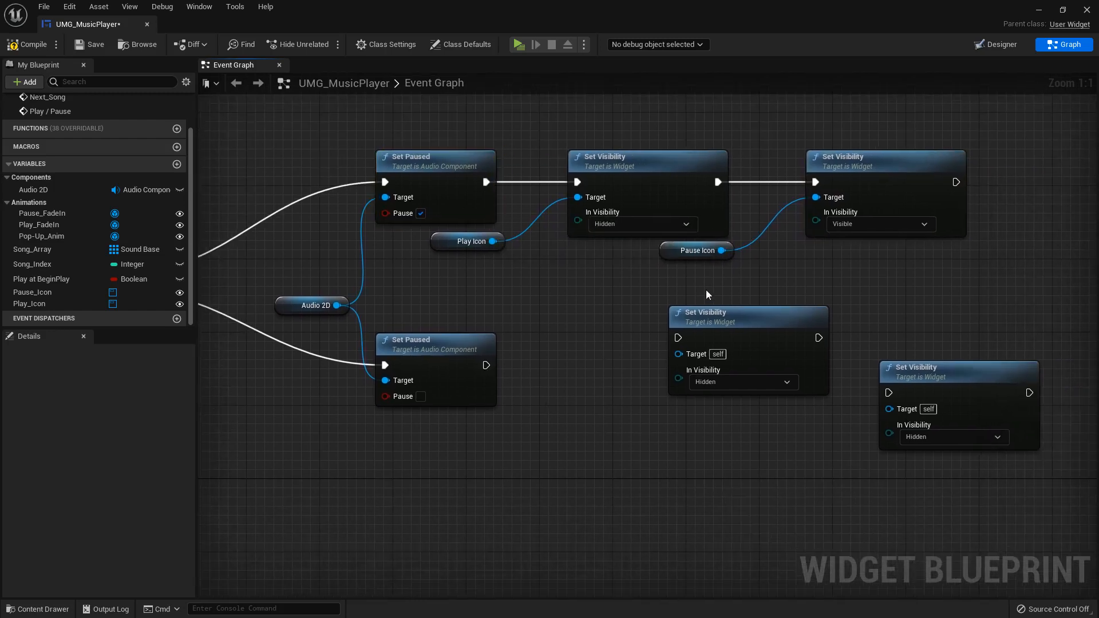
{"action": "left_click_drag", "start_coordinate": [706, 290], "coordinate": [497, 261]}
{"action": "key", "text": "ctrl+c"}
{"action": "key", "text": "ctrl+v"}
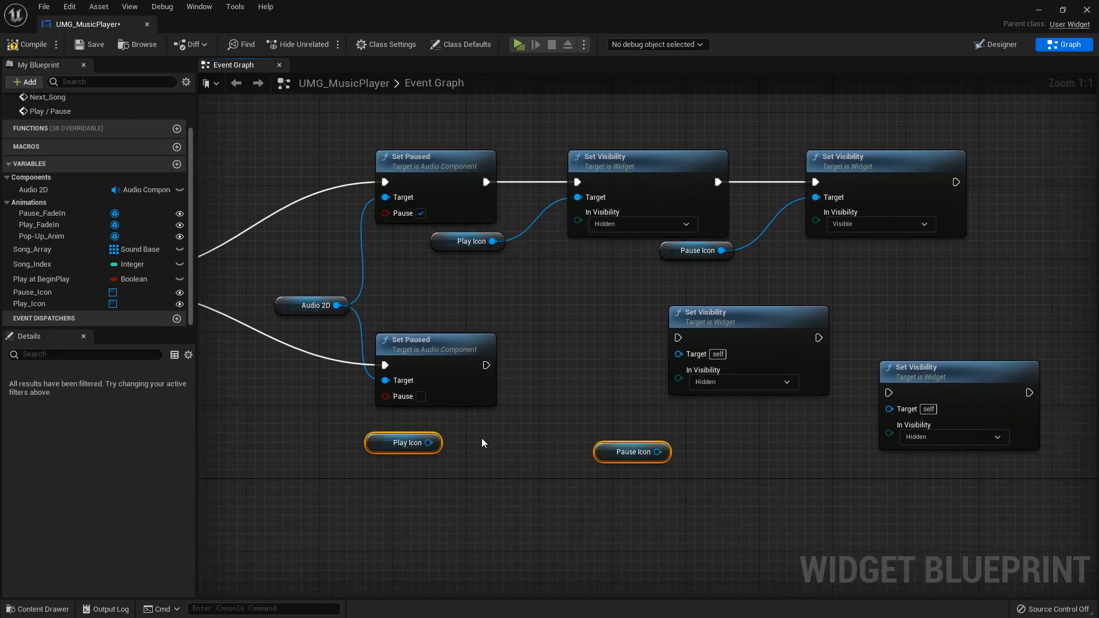
{"action": "left_click_drag", "start_coordinate": [390, 447], "coordinate": [444, 429]}
{"action": "left_click", "coordinate": [601, 384]}
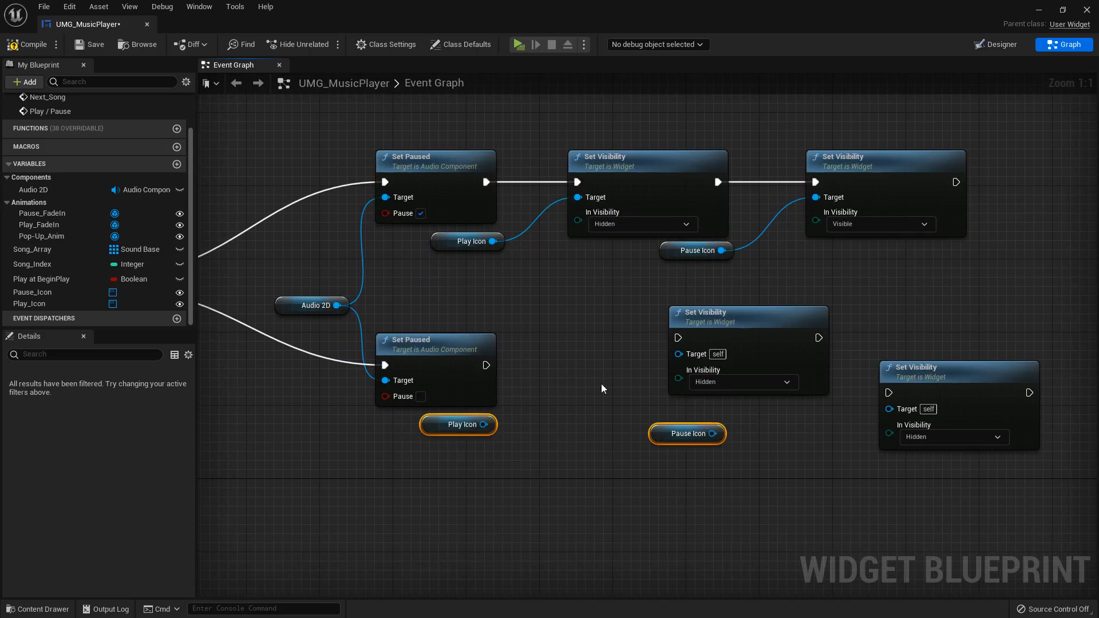
- Connect a spare Set Visibility node after the lower Set Paused, set it to Visible and target the copied Play Icon
{"action": "left_click_drag", "start_coordinate": [485, 365], "coordinate": [616, 359]}
{"action": "left_click", "coordinate": [622, 410]}
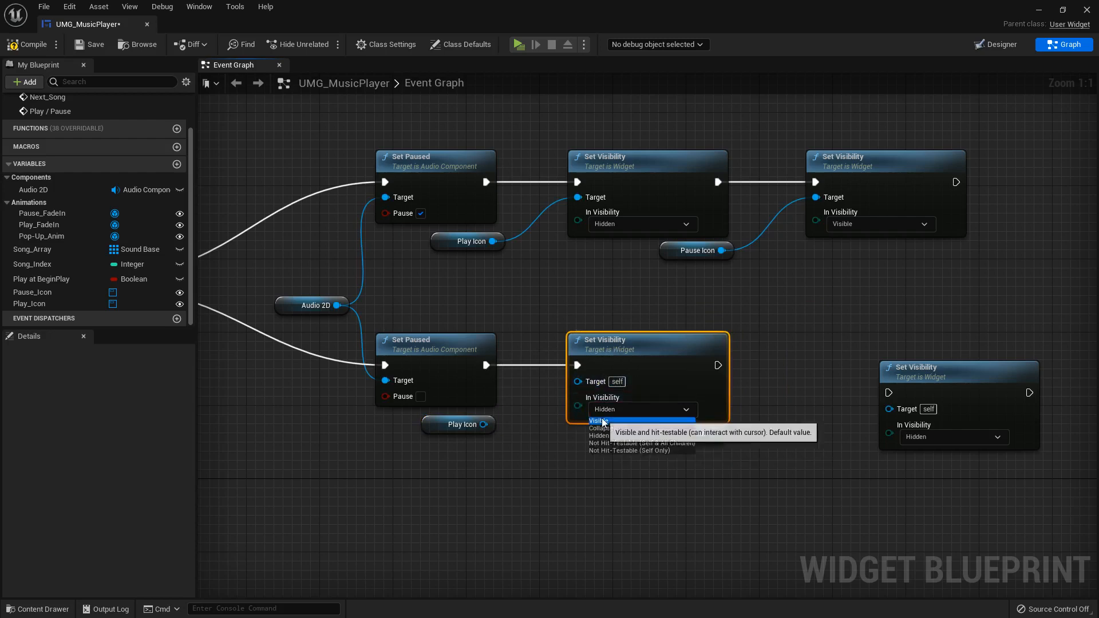
{"action": "left_click", "coordinate": [611, 421]}
{"action": "left_click_drag", "start_coordinate": [484, 424], "coordinate": [577, 381]}
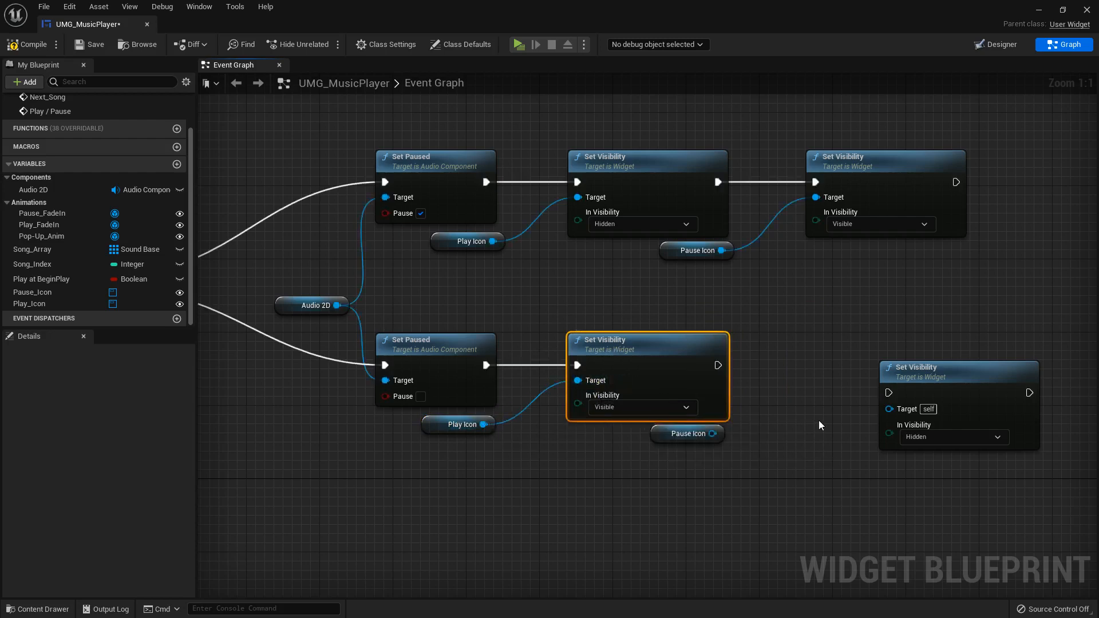
{"action": "left_click", "coordinate": [819, 420]}
- Chain the last Set Visibility node onto the lower row, with Pause Icon as its target and visibility set to Hidden
{"action": "left_click_drag", "start_coordinate": [718, 365], "coordinate": [853, 356]}
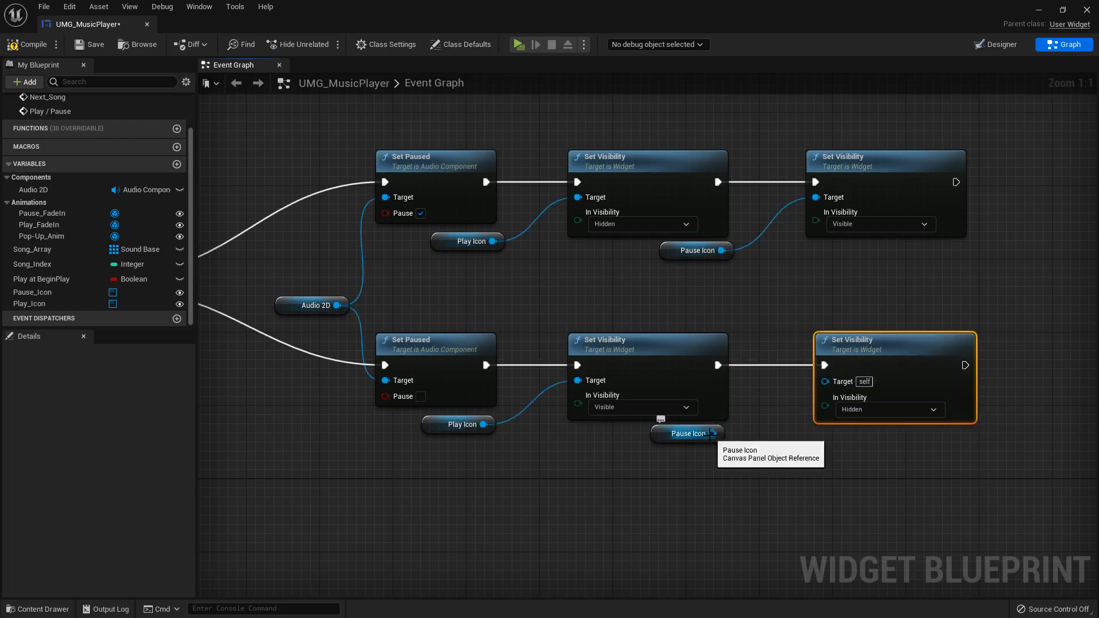
{"action": "left_click_drag", "start_coordinate": [713, 434], "coordinate": [823, 383]}
{"action": "left_click", "coordinate": [880, 409]}
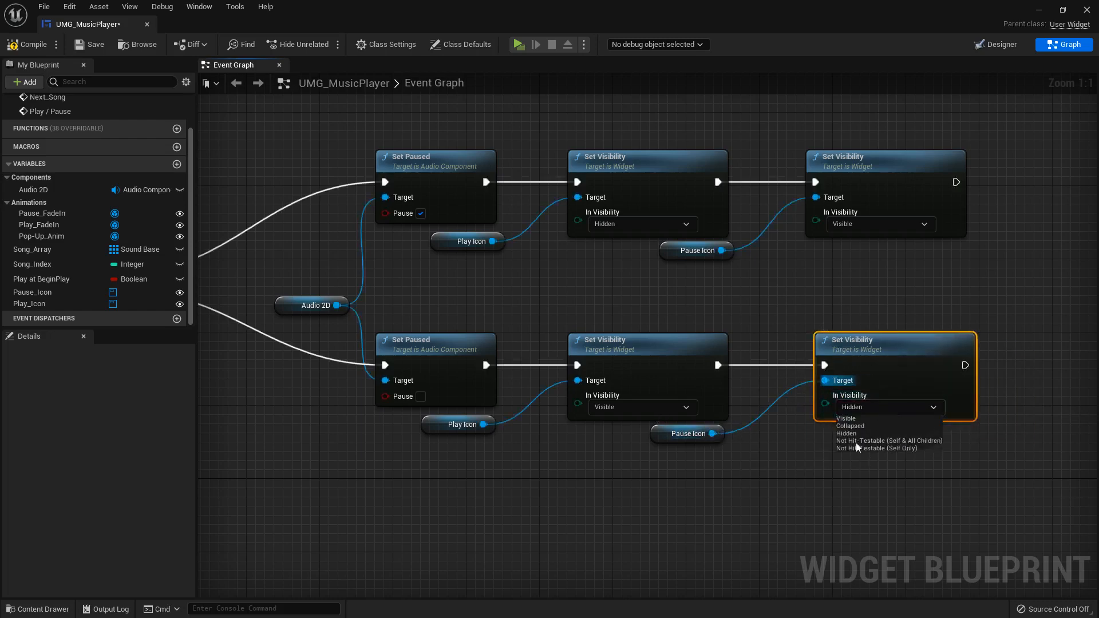
{"action": "left_click", "coordinate": [850, 419]}
{"action": "left_click", "coordinate": [855, 485]}
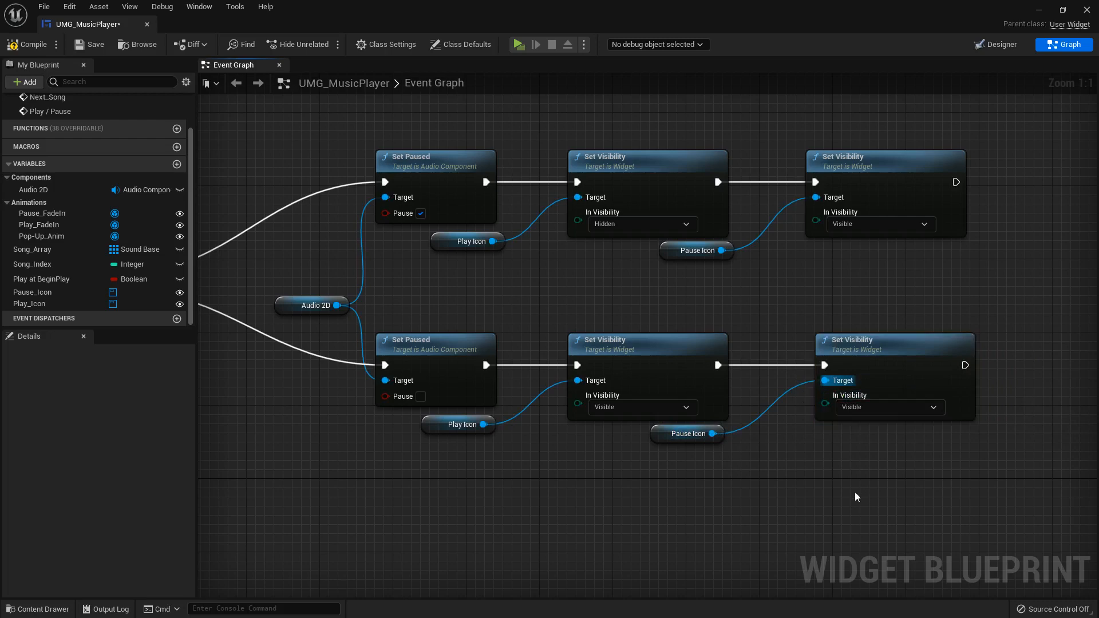
{"action": "left_click", "coordinate": [877, 408]}
{"action": "left_click", "coordinate": [857, 438]}
- Compile the widget and play the level from the main editor to test the icon switching
{"action": "left_click", "coordinate": [26, 48]}
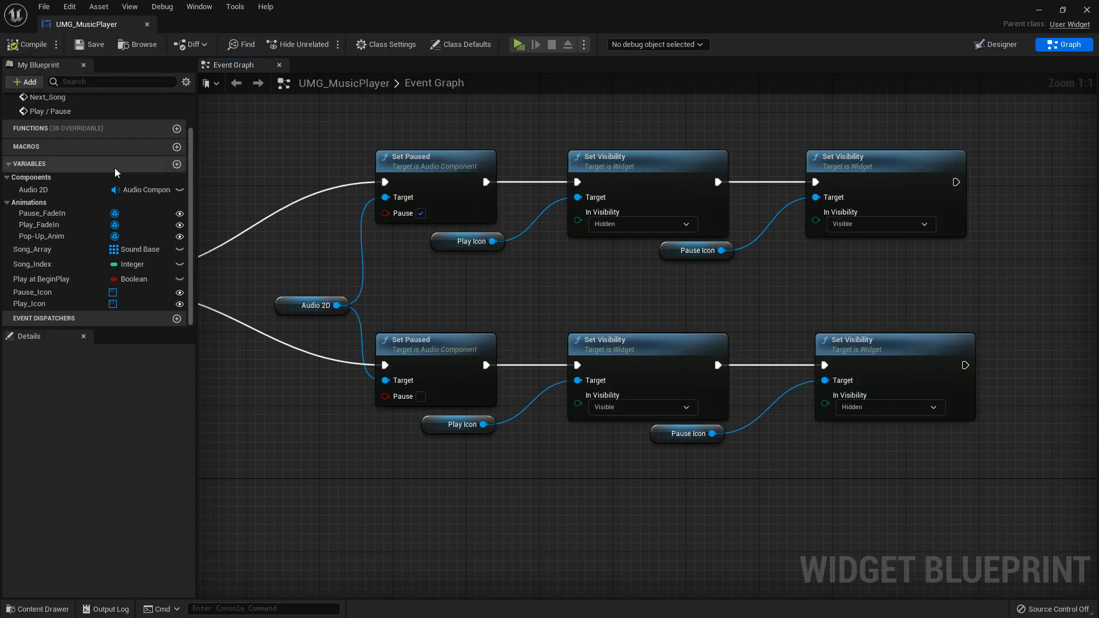
{"action": "left_click", "coordinate": [1040, 10]}
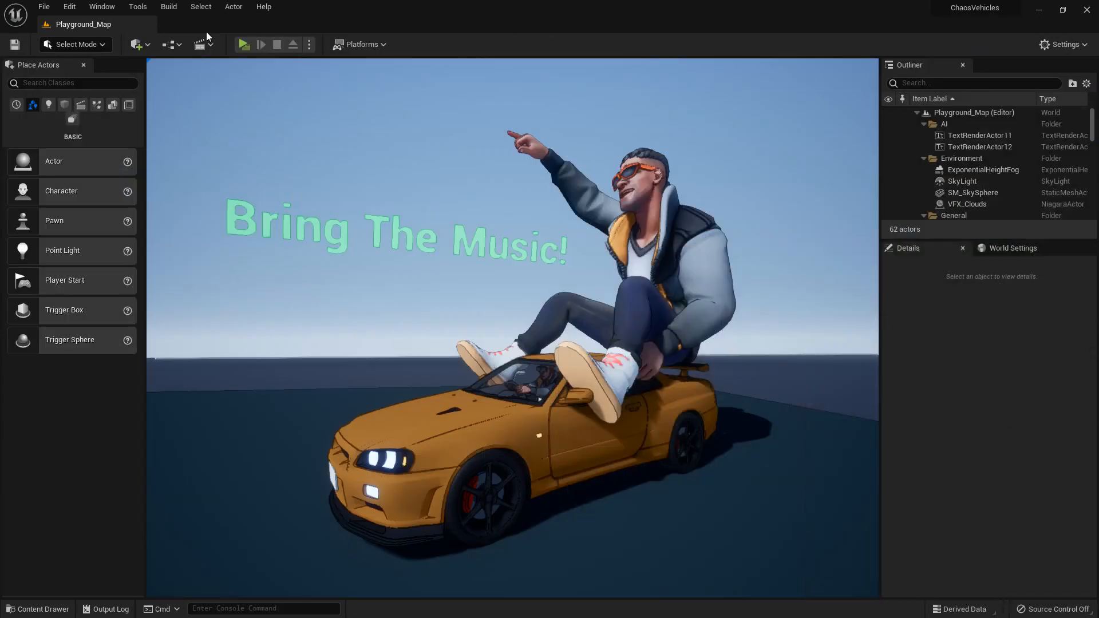
{"action": "left_click", "coordinate": [244, 44]}
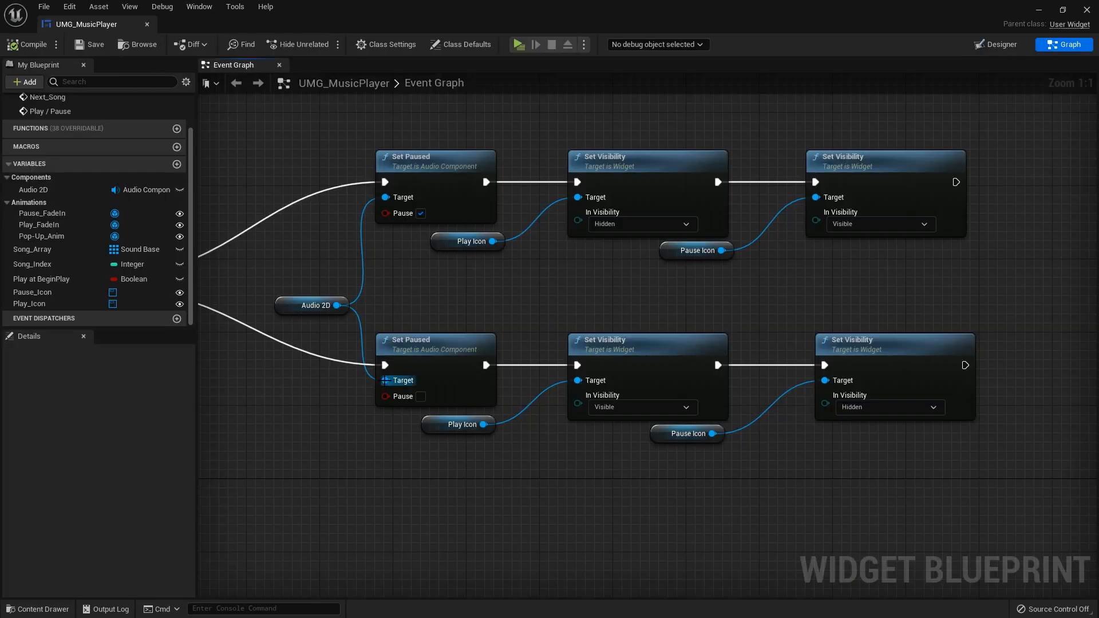
- Open the widget's designer and select the Play_Icon's ">" text in the bottom-left corner of the canvas
{"action": "left_click", "coordinate": [997, 44]}
{"action": "scroll", "coordinate": [227, 485], "scroll_direction": "up", "scroll_amount": 13}
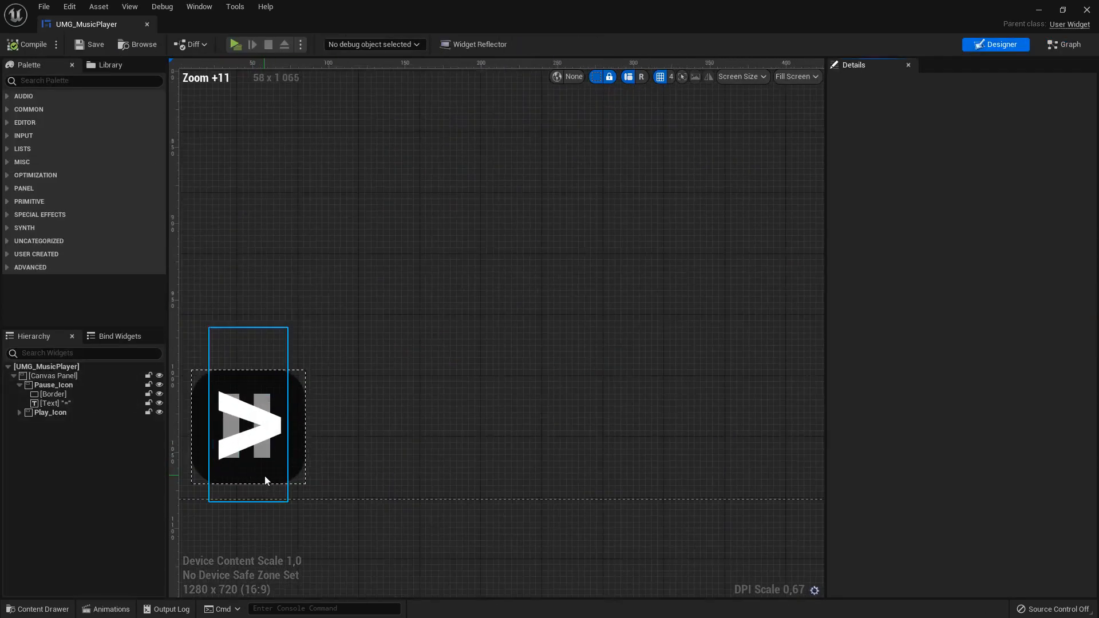
{"action": "left_click", "coordinate": [266, 476]}
{"action": "right_click_drag", "start_coordinate": [473, 434], "coordinate": [650, 418]}
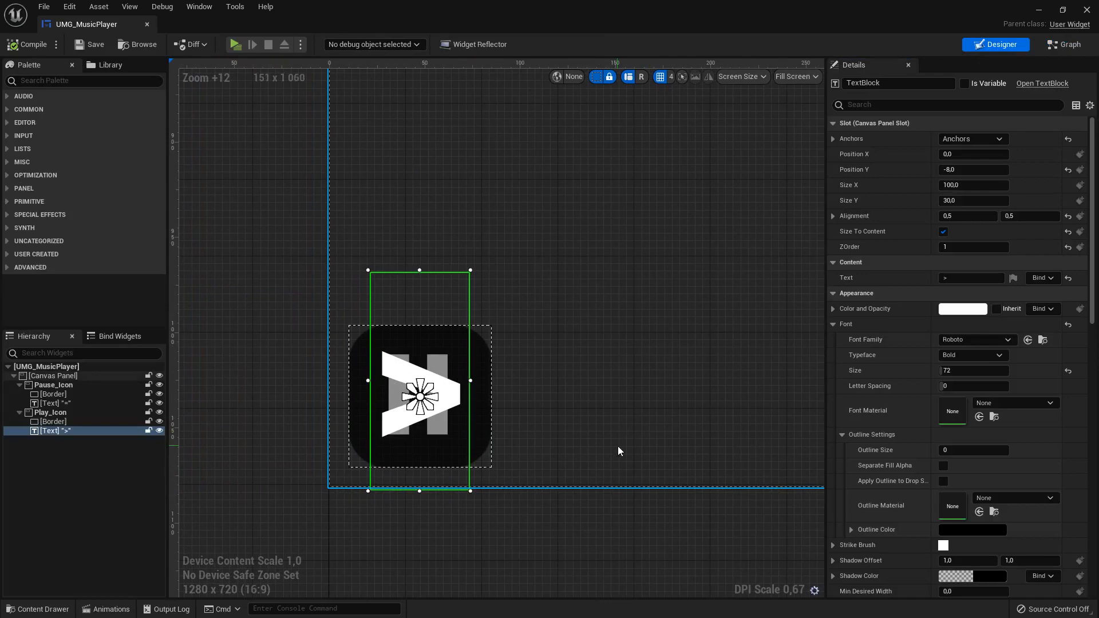
{"action": "scroll", "coordinate": [464, 461], "scroll_direction": "up", "scroll_amount": 3}
{"action": "key", "text": "Right"}
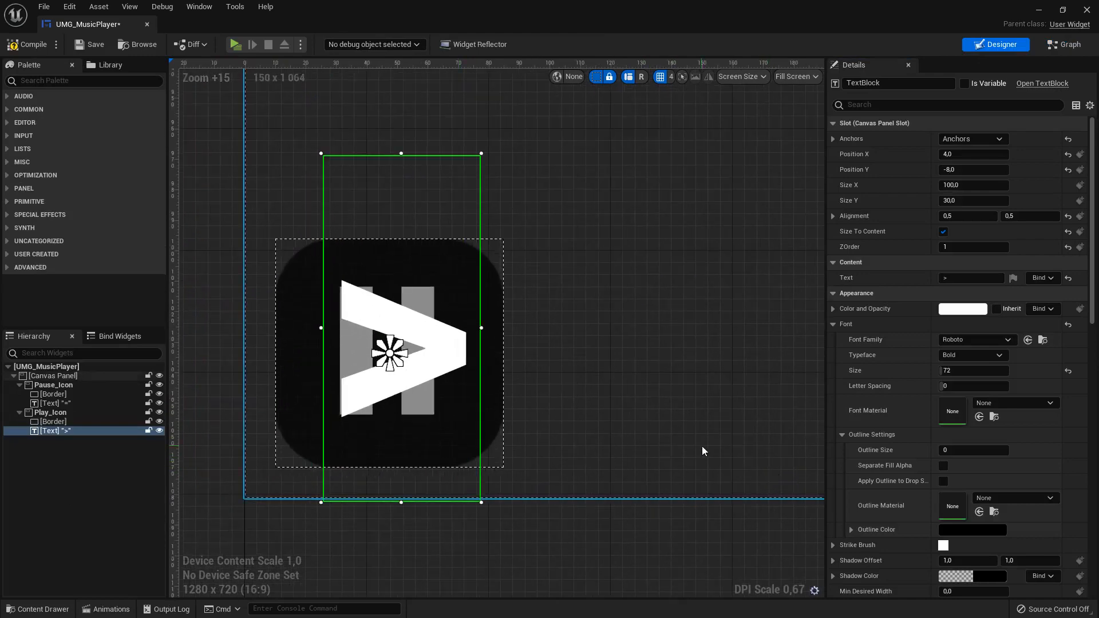
{"action": "key", "text": "Left"}
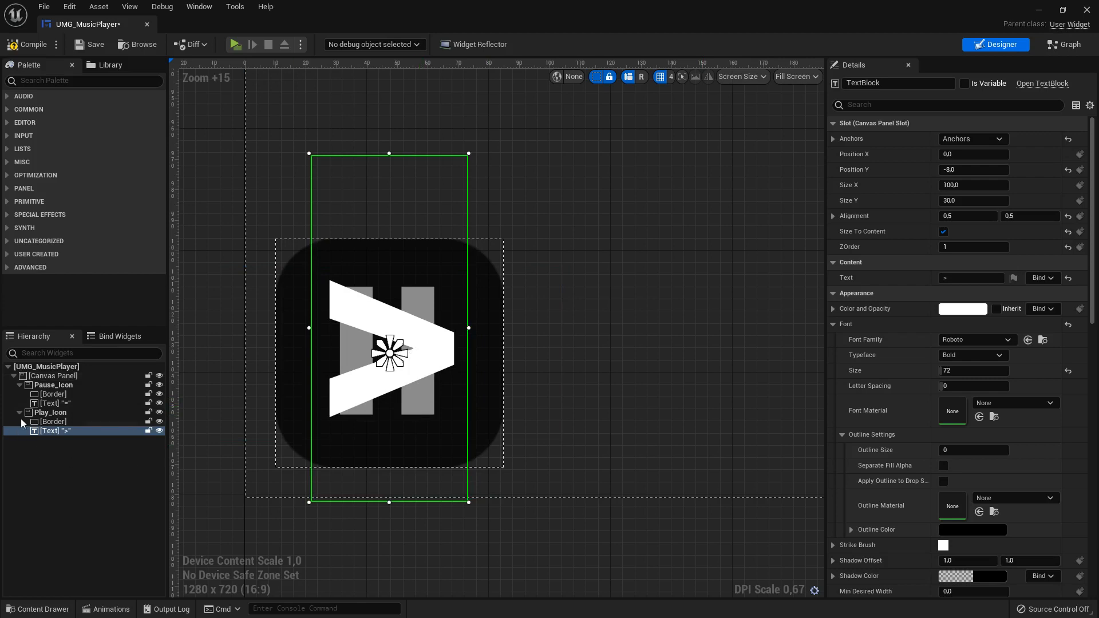
- Set the Position X of the Pause_Icon's "=" text to 1
{"action": "left_click", "coordinate": [52, 403]}
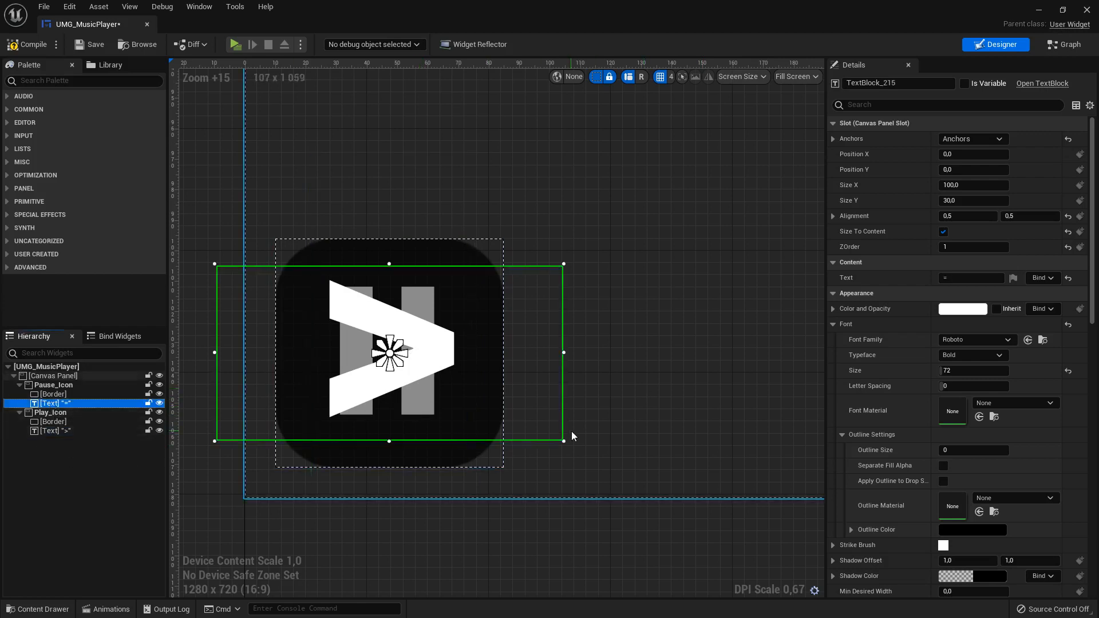
{"action": "left_click", "coordinate": [52, 402]}
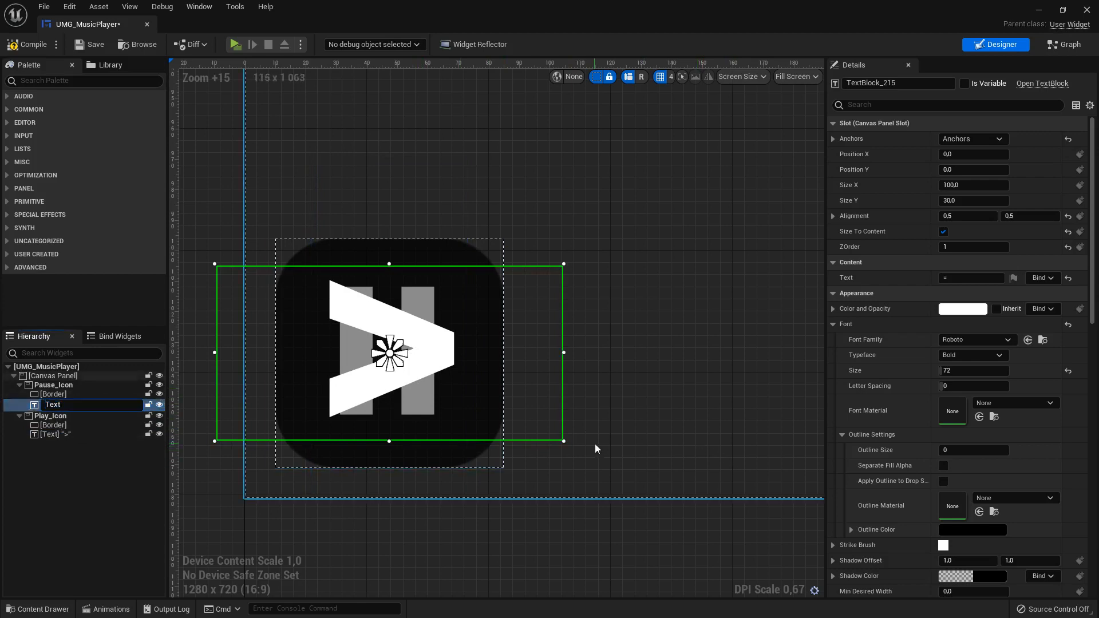
{"action": "right_click_drag", "start_coordinate": [595, 445], "coordinate": [606, 445]}
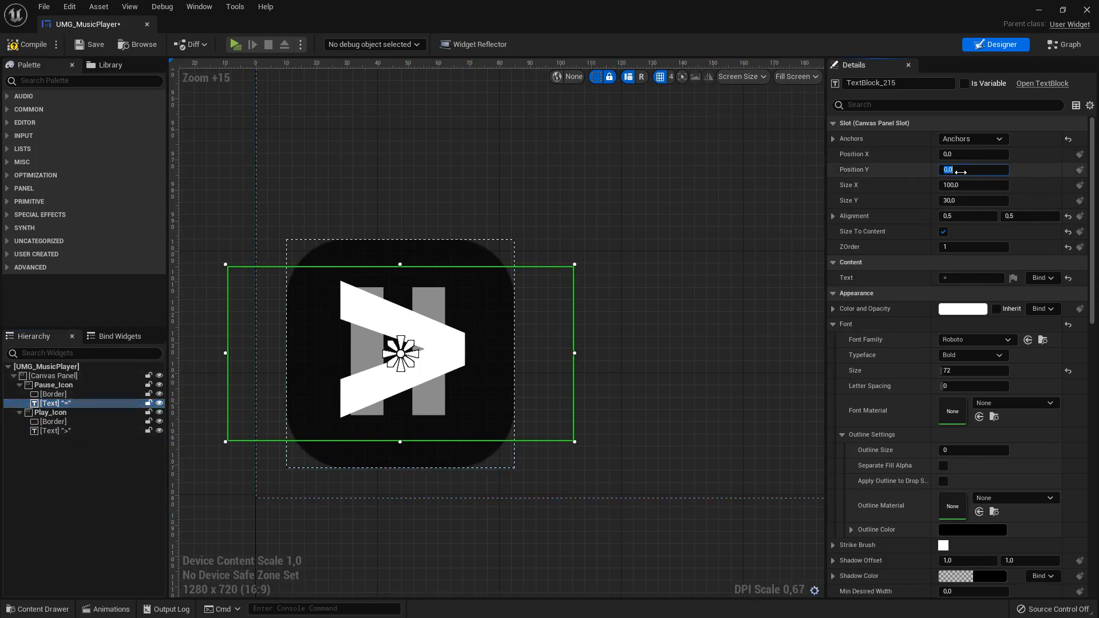
{"action": "type", "text": "1"}
{"action": "key", "text": "Return"}
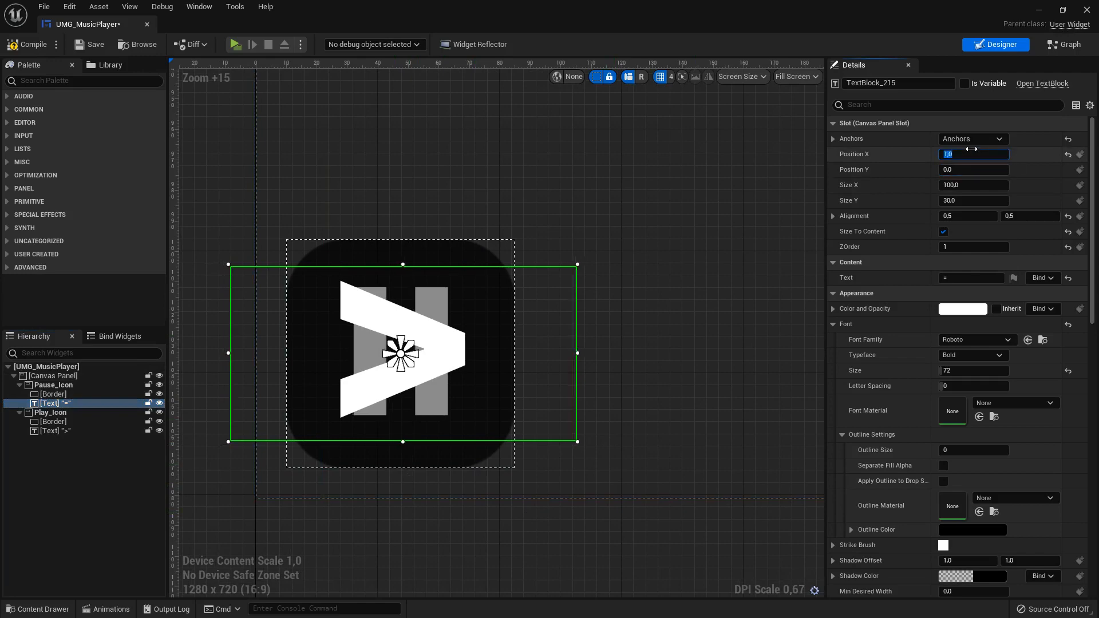
{"action": "left_click", "coordinate": [553, 536]}
- Duplicate the Play_Icon canvas panel and rename the copy as Pop-Up
{"action": "scroll", "coordinate": [535, 536], "scroll_direction": "down", "scroll_amount": 3}
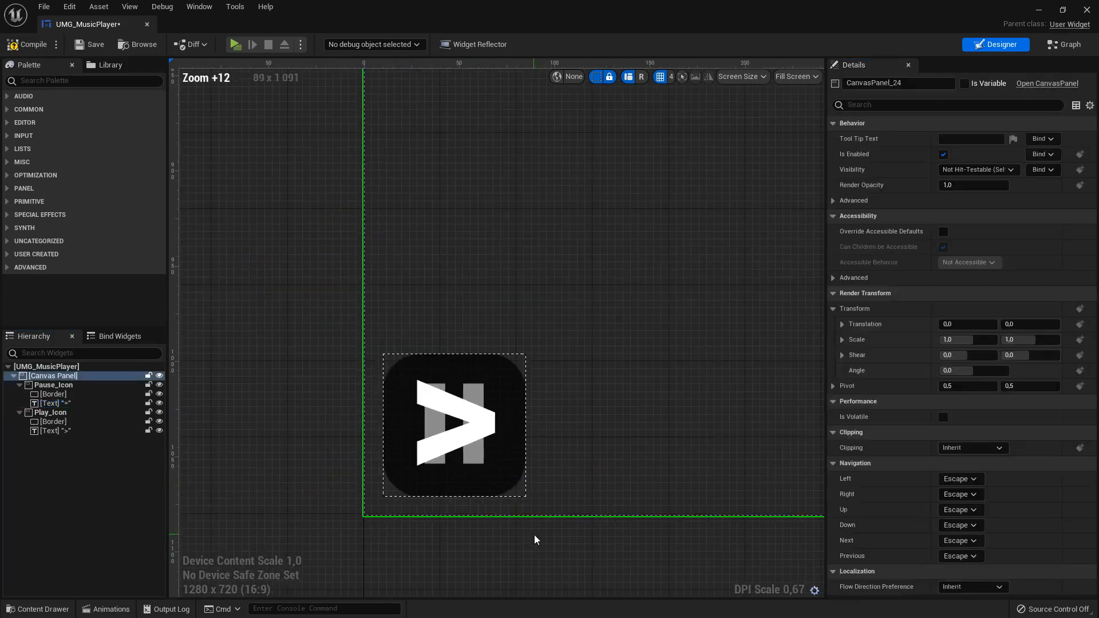
{"action": "right_click_drag", "start_coordinate": [537, 525], "coordinate": [429, 369]}
{"action": "scroll", "coordinate": [544, 447], "scroll_direction": "down", "scroll_amount": 7}
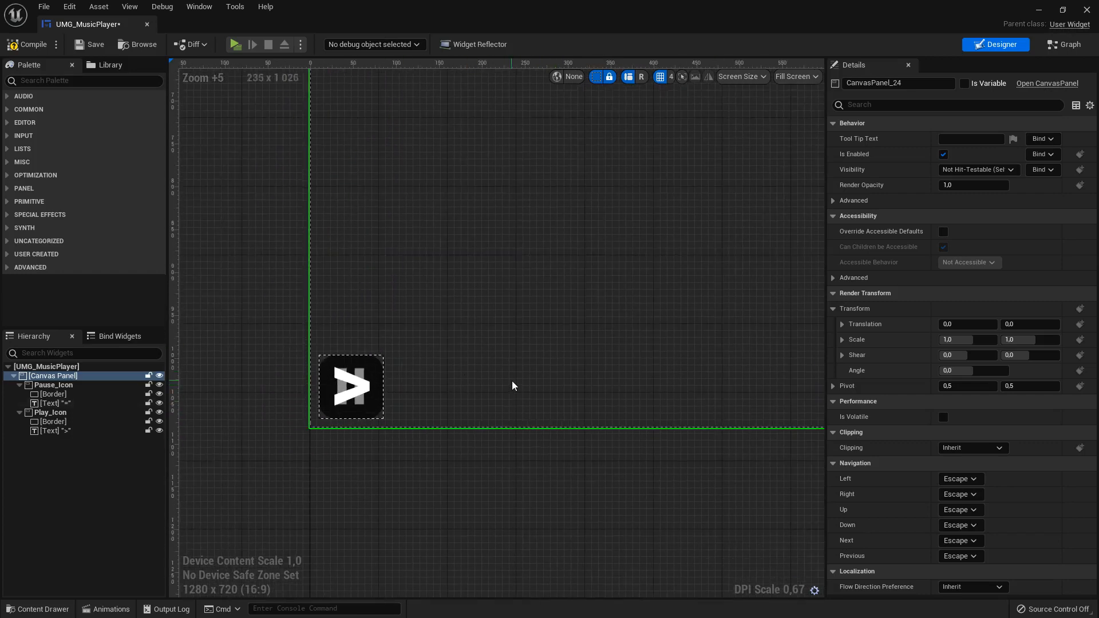
{"action": "left_click", "coordinate": [19, 385]}
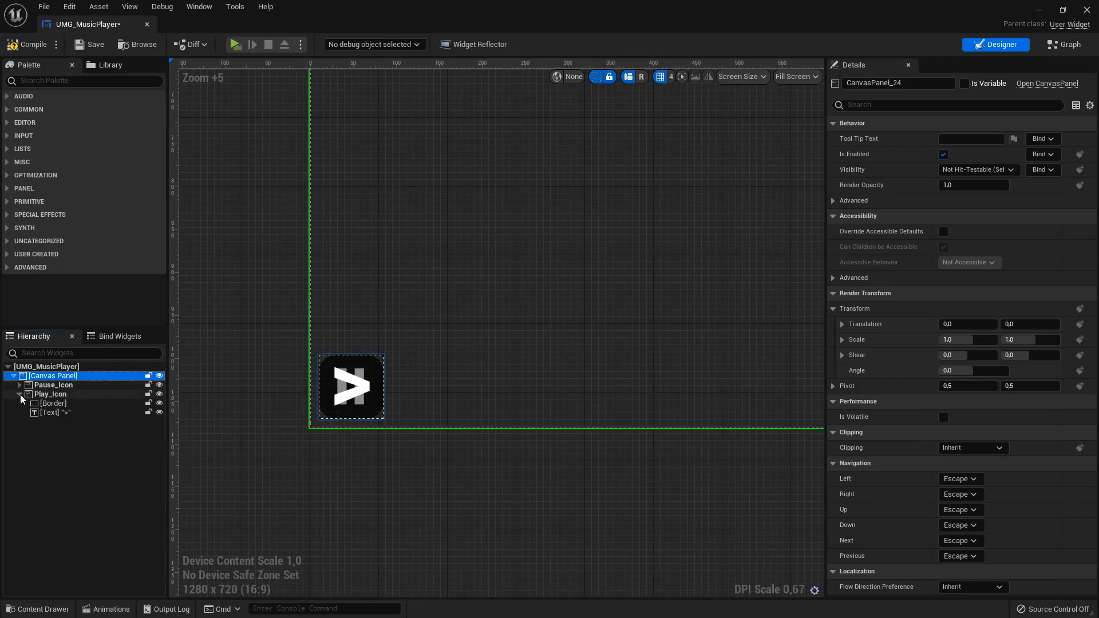
{"action": "left_click", "coordinate": [20, 394]}
{"action": "left_click", "coordinate": [28, 395]}
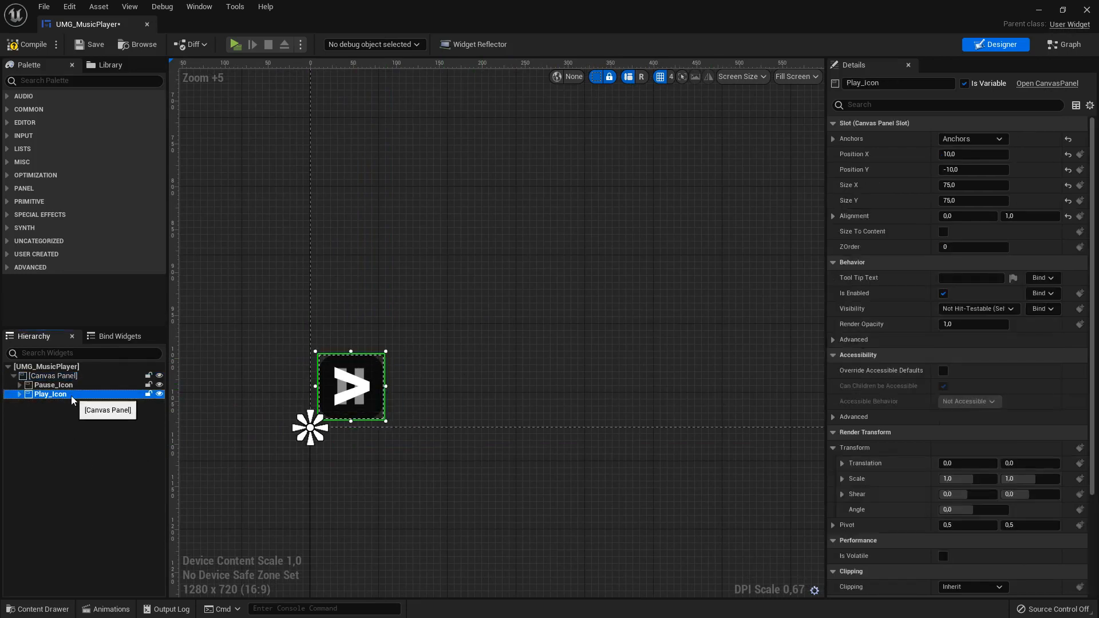
{"action": "right_click", "coordinate": [54, 398]}
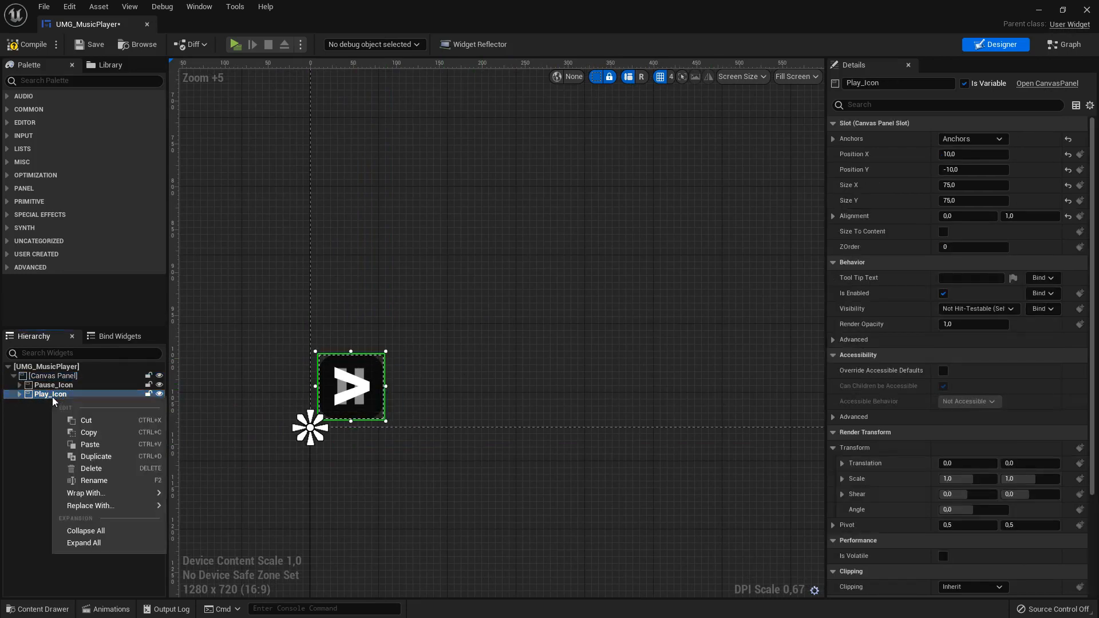
{"action": "left_click", "coordinate": [97, 457]}
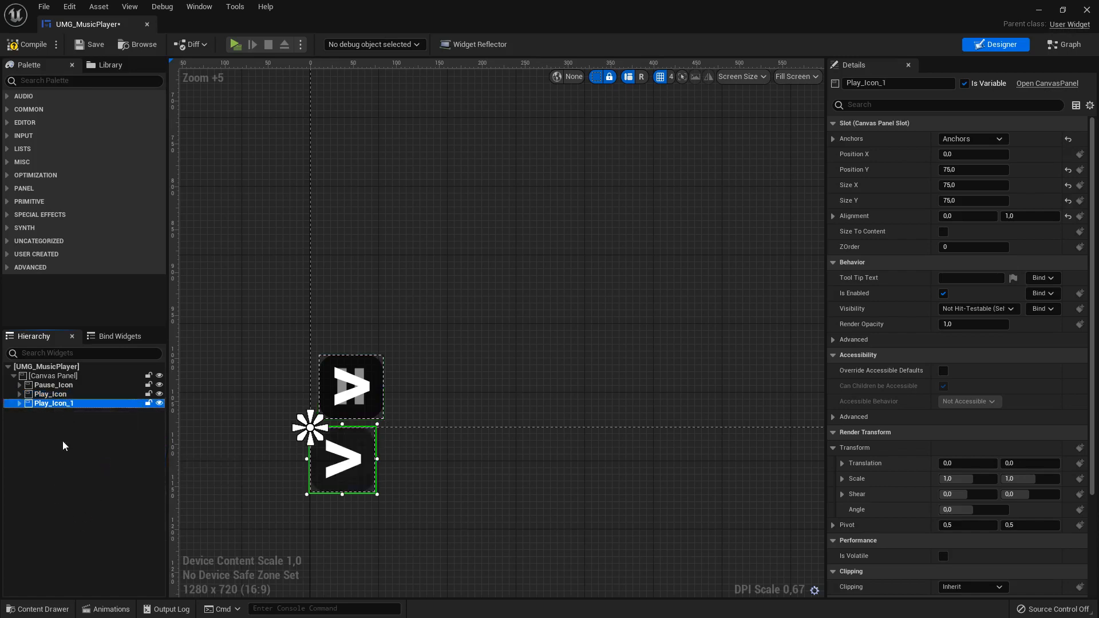
{"action": "key", "text": "F2"}
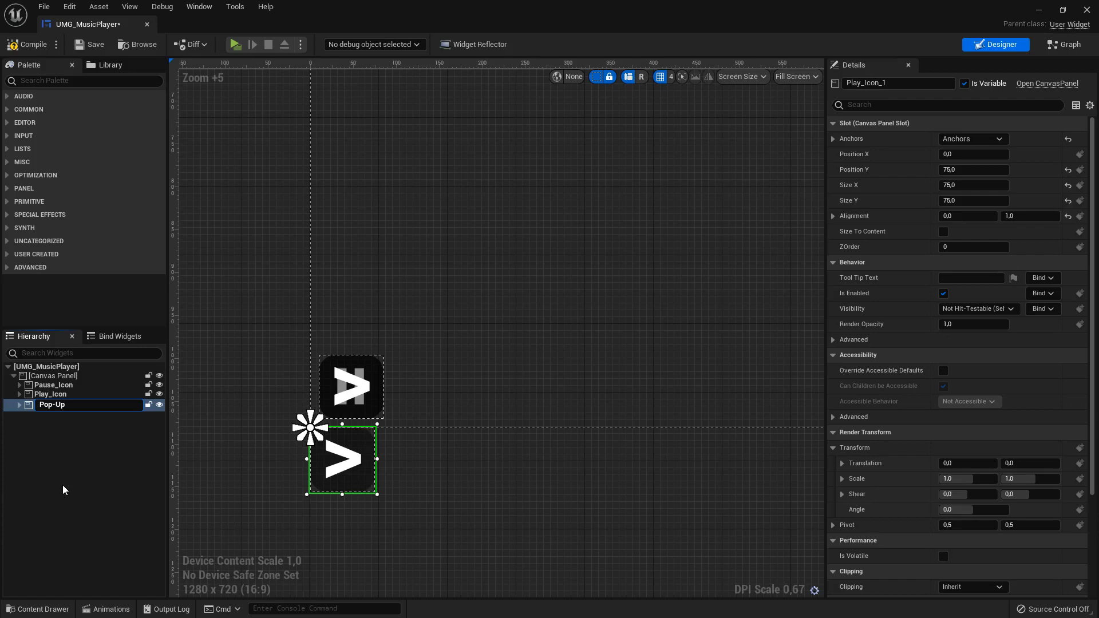
{"action": "key", "text": "Return"}
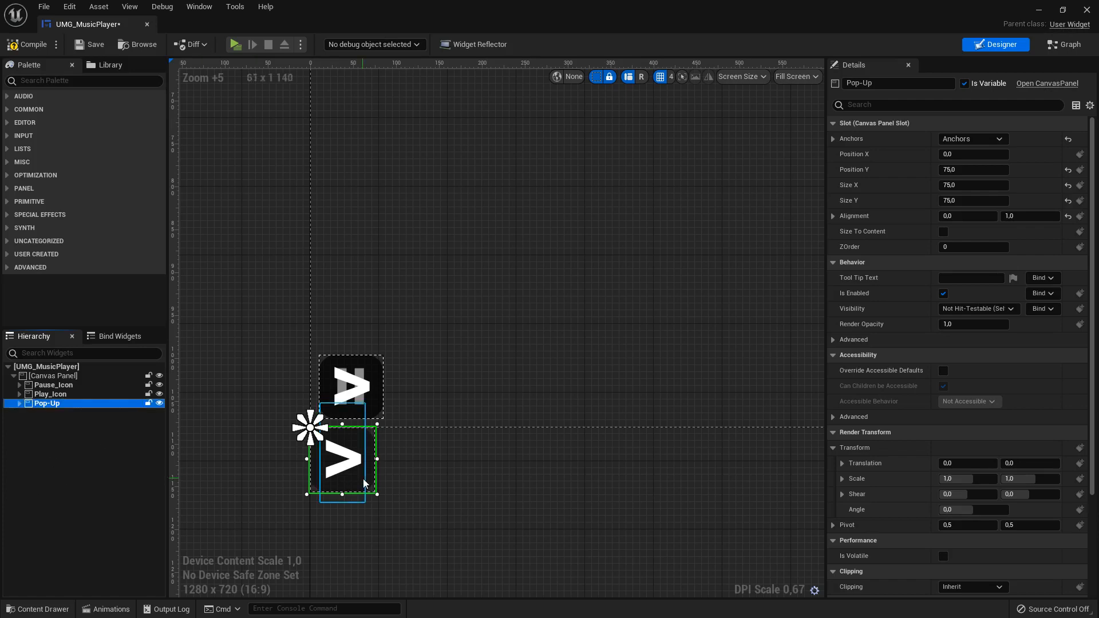
- Place the Pop-Up panel beside the icons at Position X about 93 and Position Y -10
{"action": "scroll", "coordinate": [515, 456], "scroll_direction": "up", "scroll_amount": 3}
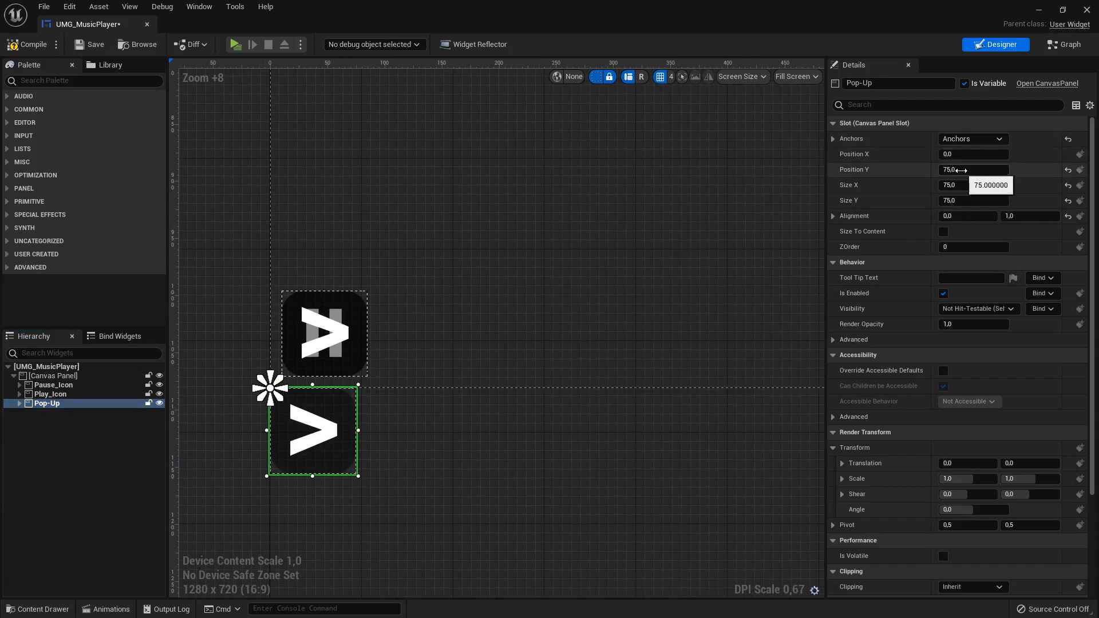
{"action": "mouse_move", "coordinate": [973, 154]}
{"action": "left_mouse_down"}
{"action": "mouse_move", "coordinate": [1010, 154]}
{"action": "mouse_move", "coordinate": [930, 170]}
{"action": "mouse_move", "coordinate": [988, 168]}
{"action": "left_mouse_up"}
{"action": "left_click", "coordinate": [988, 169]}
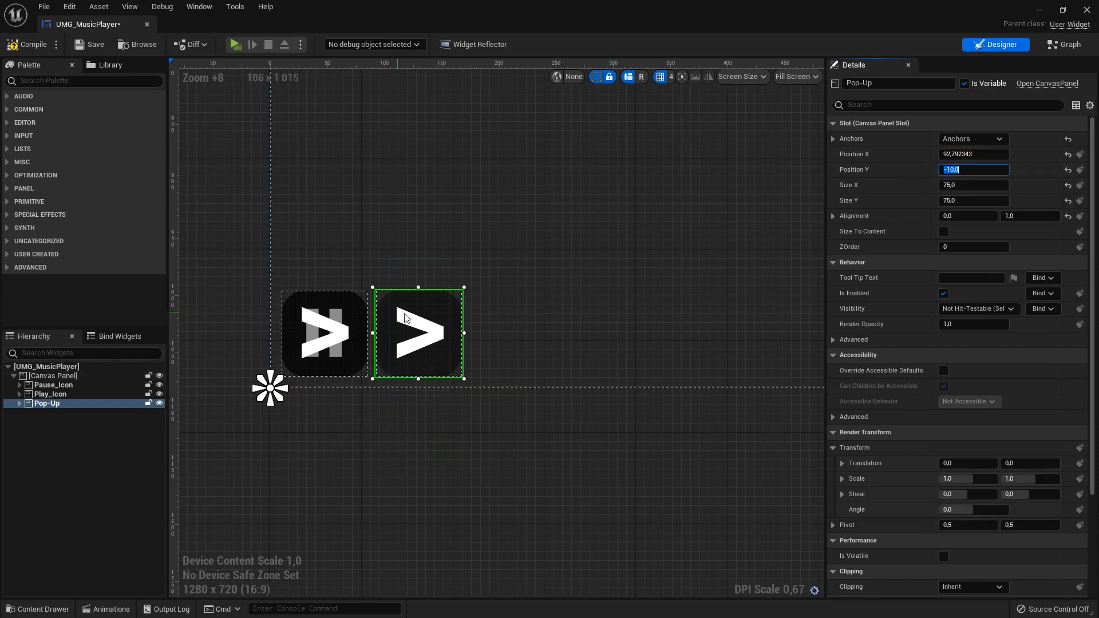
- Change the Pop-Up panel's ">" text to "Song Name - Artist Name"
{"action": "left_click", "coordinate": [435, 336]}
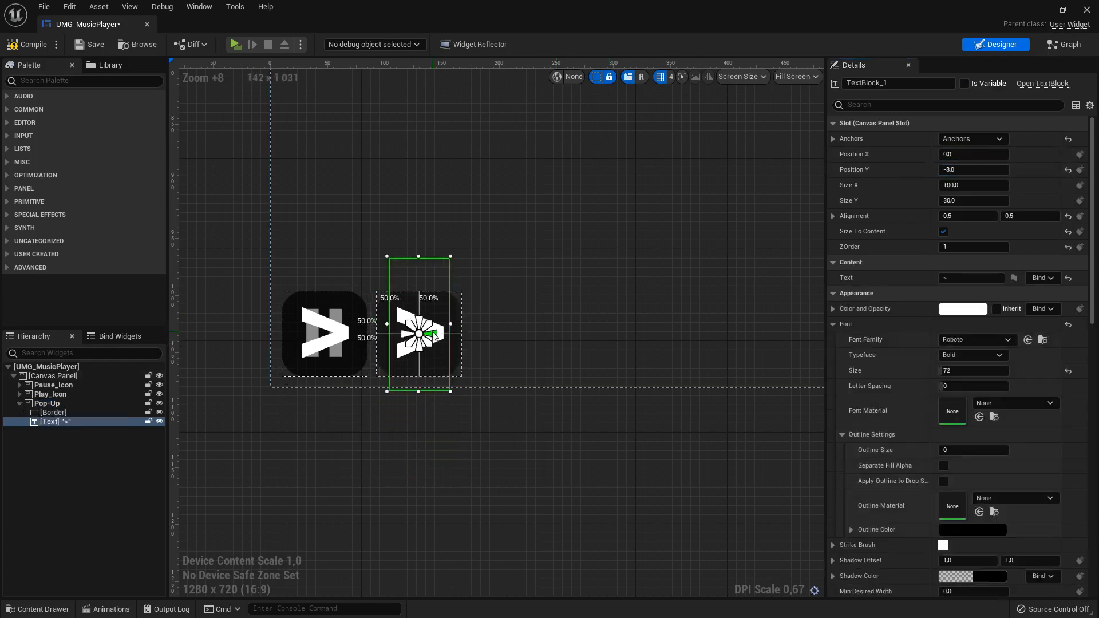
{"action": "left_click", "coordinate": [982, 280]}
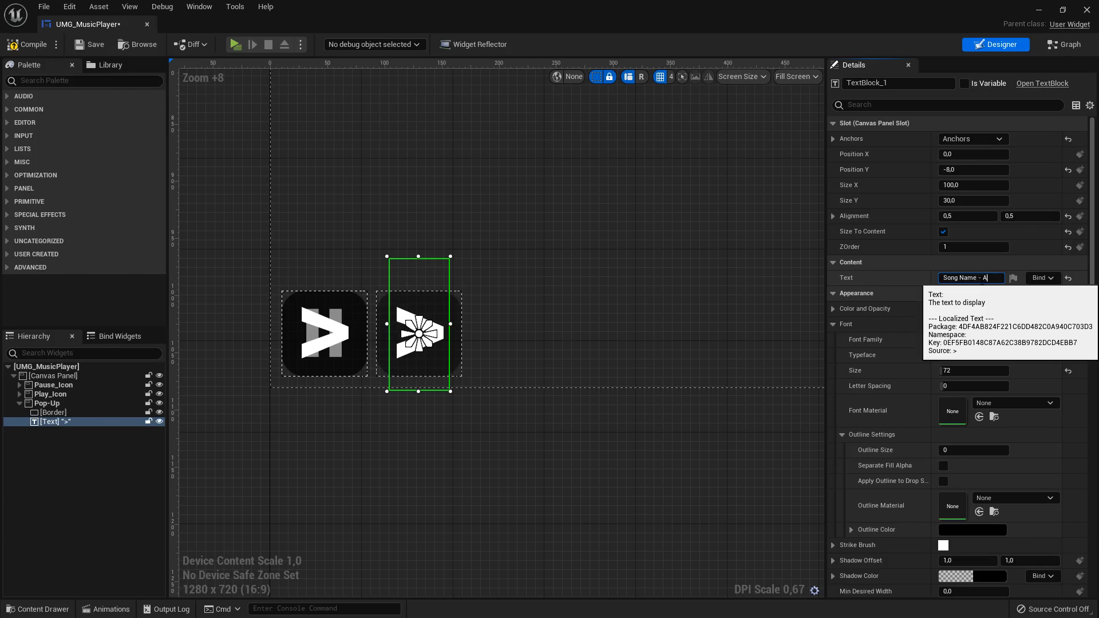
{"action": "type", "text": "ist Name"}
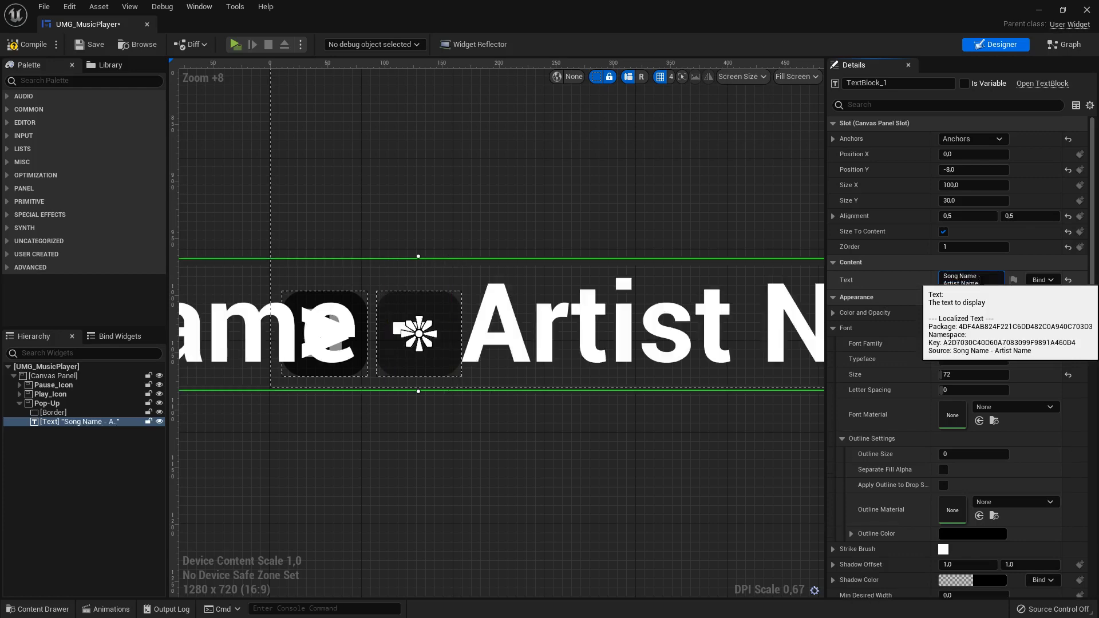
- Try font size 24 on the song and artist text, and settle on 32
{"action": "scroll", "coordinate": [703, 309], "scroll_direction": "down", "scroll_amount": 10}
{"action": "scroll", "coordinate": [601, 324], "scroll_direction": "up", "scroll_amount": 4}
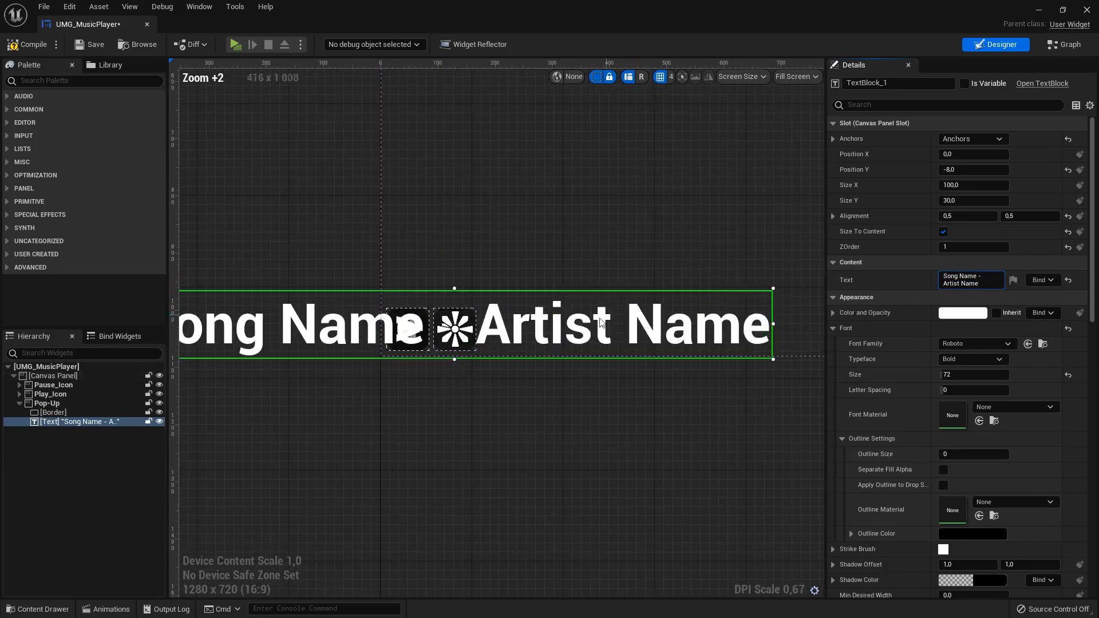
{"action": "left_click", "coordinate": [967, 372]}
{"action": "type", "text": "24"}
{"action": "key", "text": "Return"}
{"action": "scroll", "coordinate": [491, 437], "scroll_direction": "up", "scroll_amount": 5}
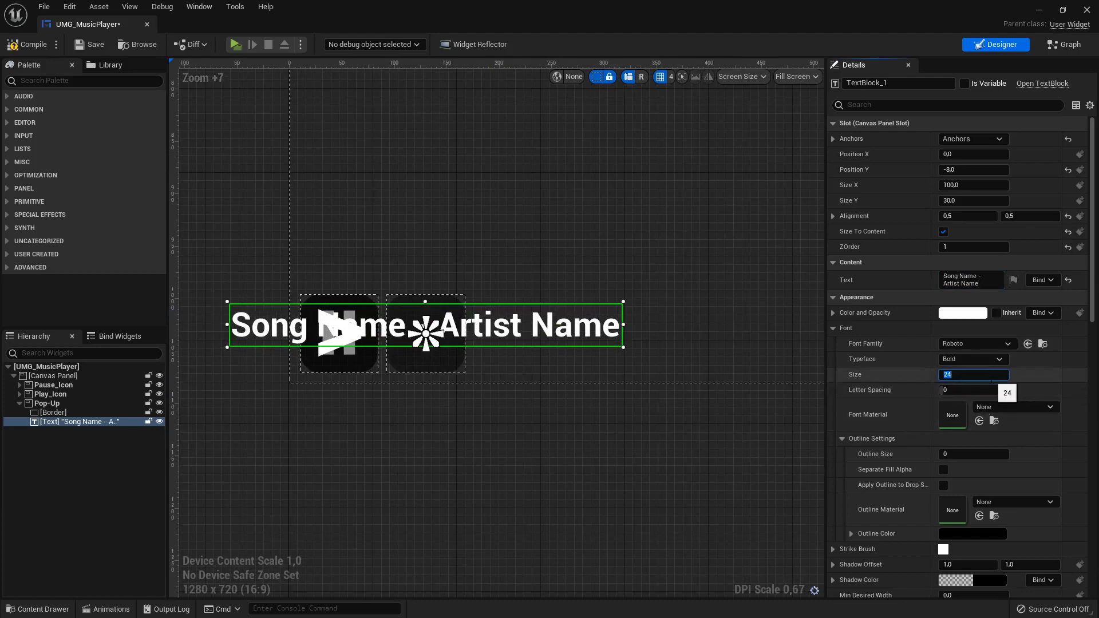
{"action": "type", "text": "32"}
{"action": "key", "text": "Return"}
- Enable Size To Content on the Pop-Up panel so it fits its text
{"action": "scroll", "coordinate": [870, 349], "scroll_direction": "down", "scroll_amount": 3}
{"action": "scroll", "coordinate": [645, 388], "scroll_direction": "down", "scroll_amount": 8}
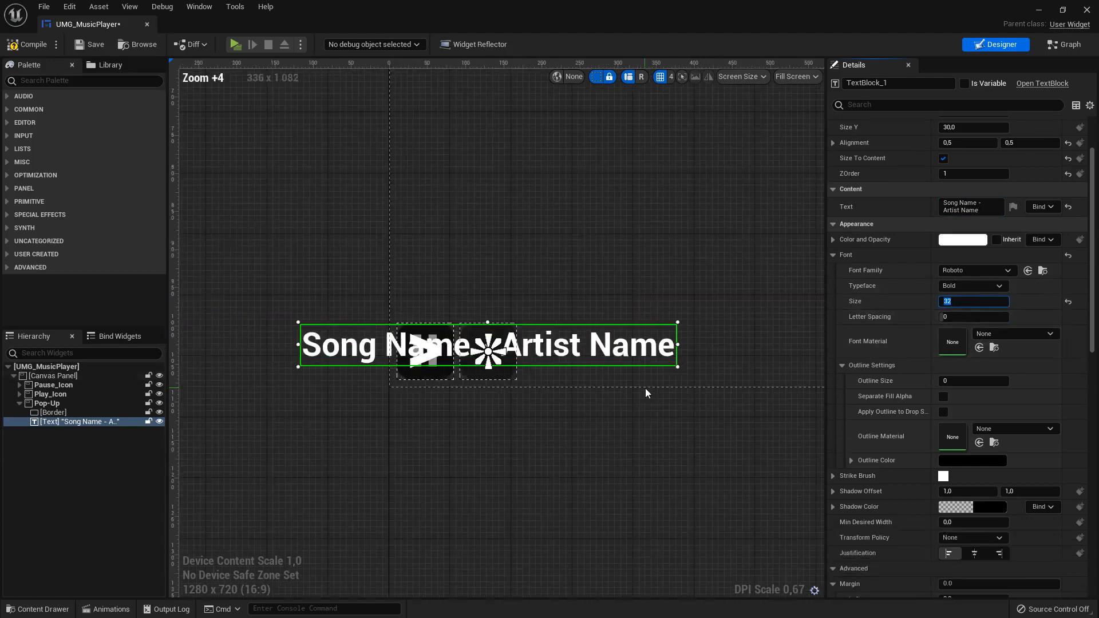
{"action": "right_click_drag", "start_coordinate": [655, 422], "coordinate": [455, 468]}
{"action": "scroll", "coordinate": [455, 468], "scroll_direction": "down", "scroll_amount": 2}
{"action": "right_click_drag", "start_coordinate": [288, 485], "coordinate": [247, 479]}
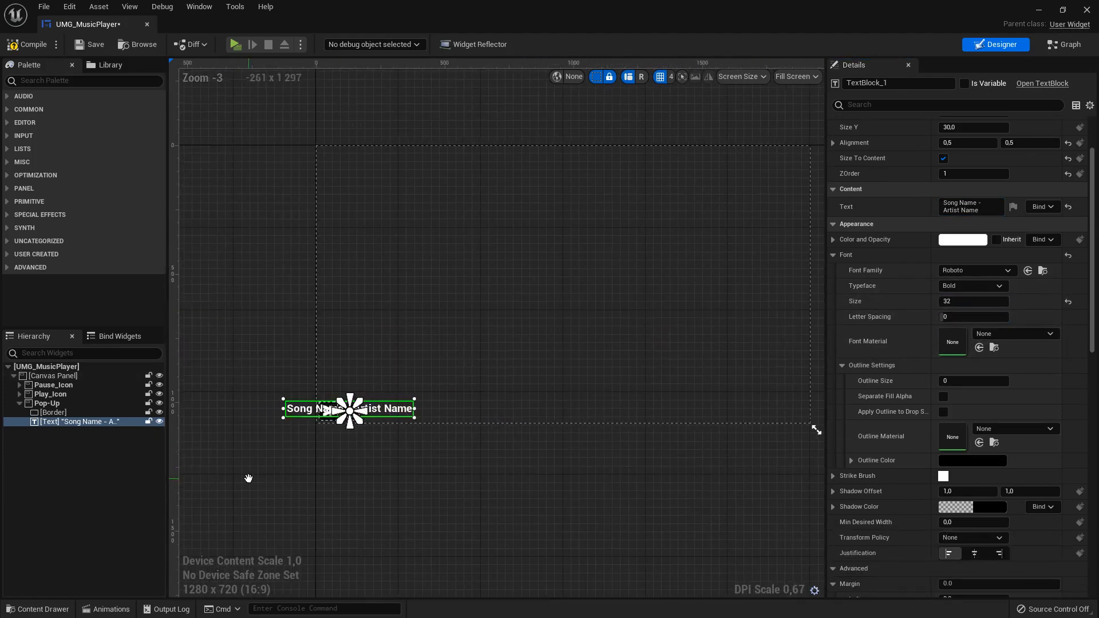
{"action": "scroll", "coordinate": [387, 429], "scroll_direction": "up", "scroll_amount": 3}
{"action": "scroll", "coordinate": [403, 446], "scroll_direction": "up", "scroll_amount": 9}
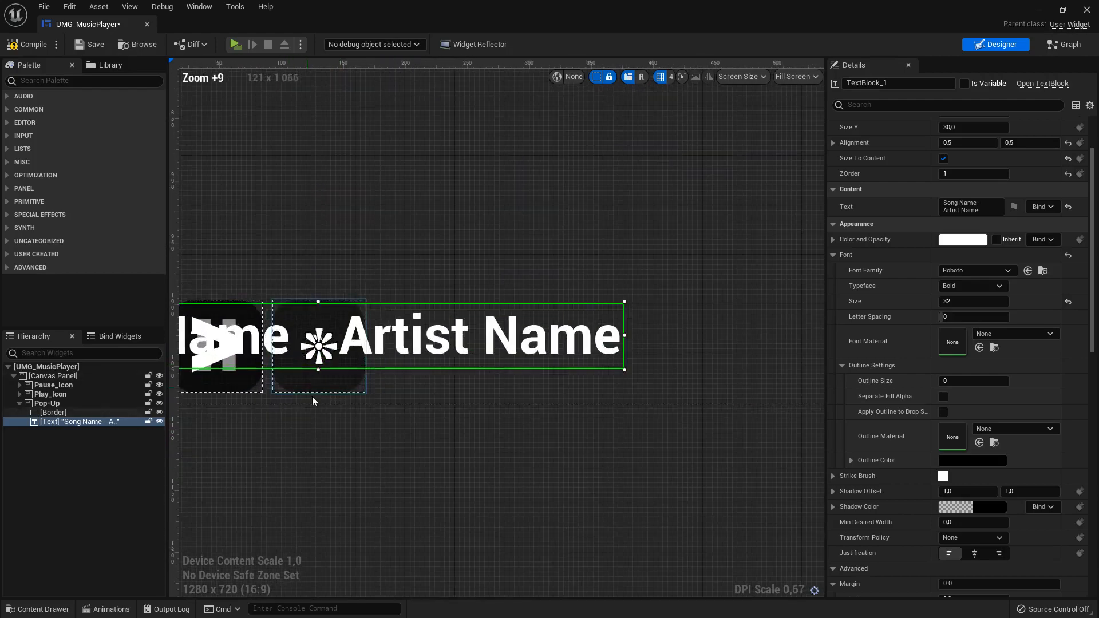
{"action": "left_click", "coordinate": [57, 403]}
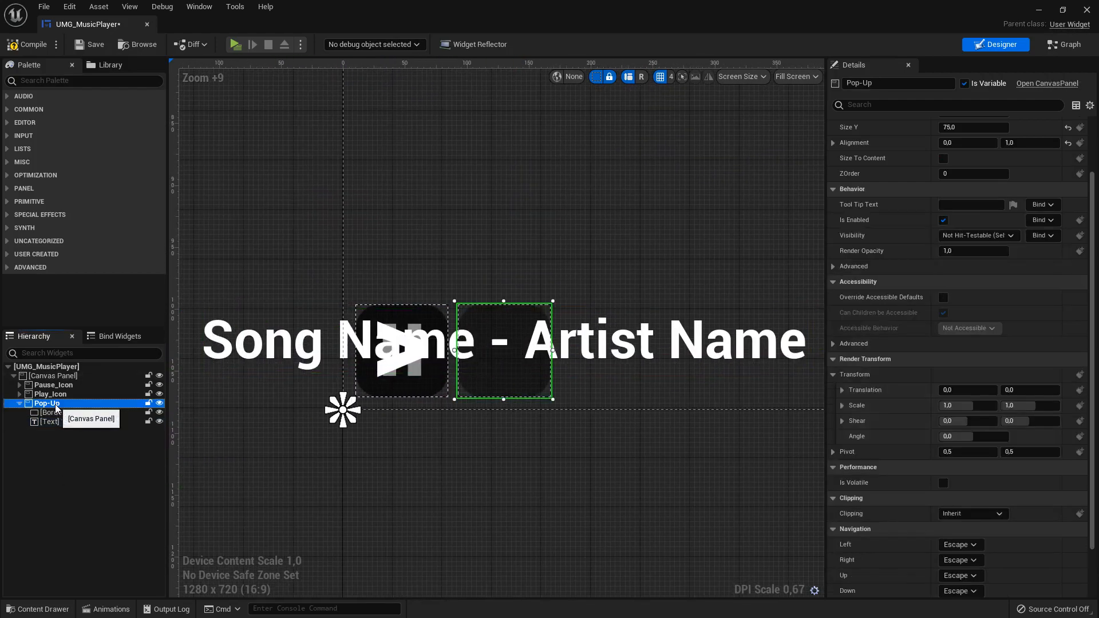
{"action": "scroll", "coordinate": [905, 217], "scroll_direction": "up", "scroll_amount": 2}
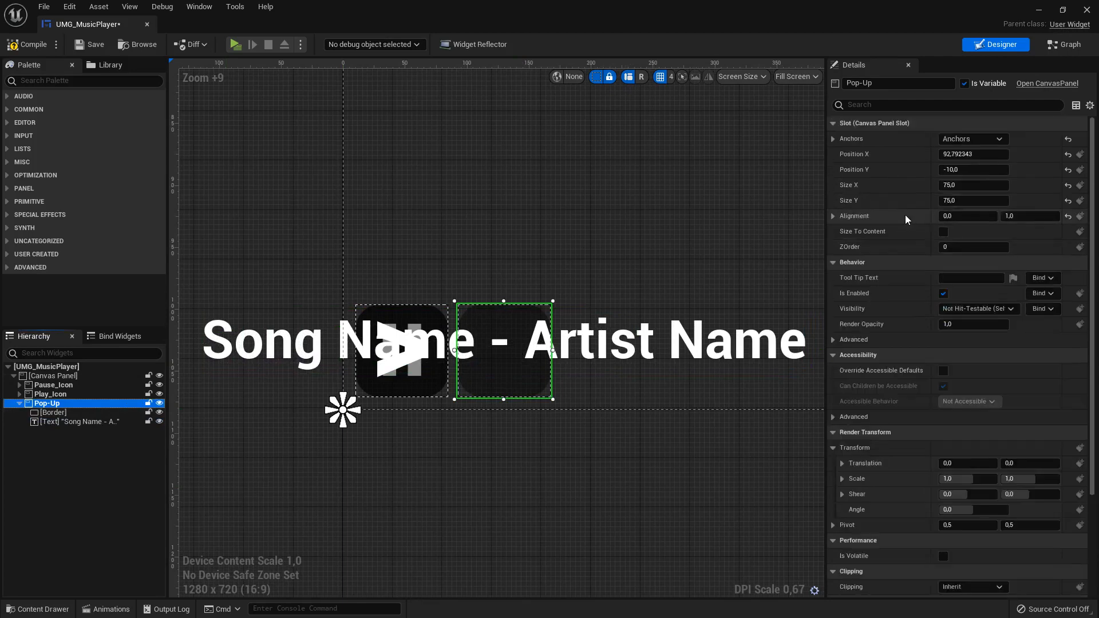
{"action": "left_click", "coordinate": [944, 231]}
{"action": "right_click_drag", "start_coordinate": [729, 488], "coordinate": [596, 456]}
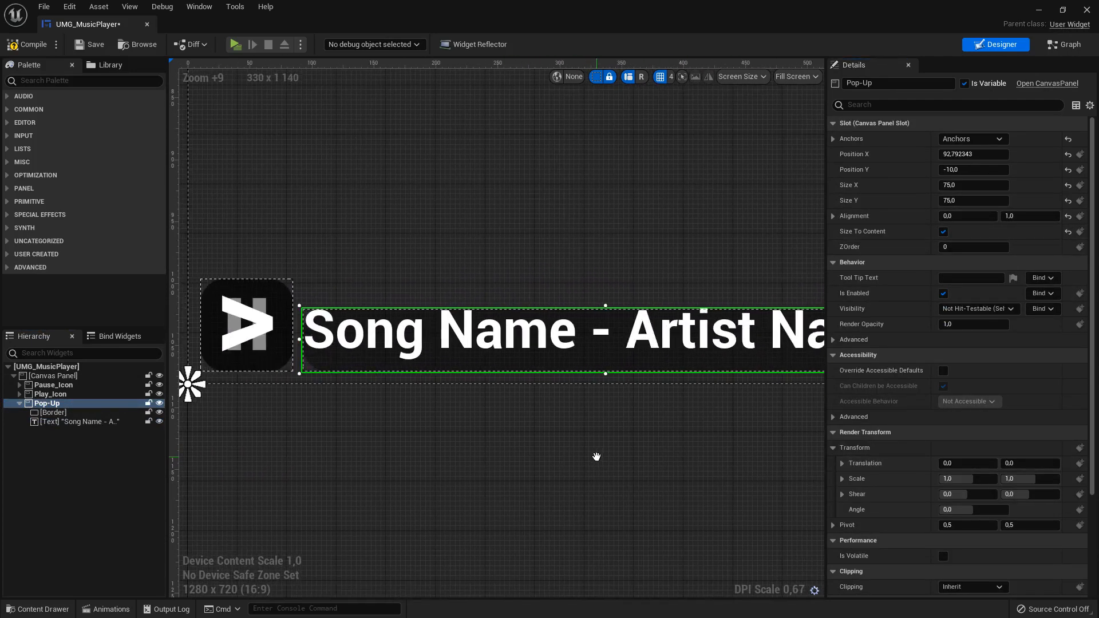
- Set the Position Y of the Pop-Up's song and artist text to 0
{"action": "left_click", "coordinate": [72, 422]}
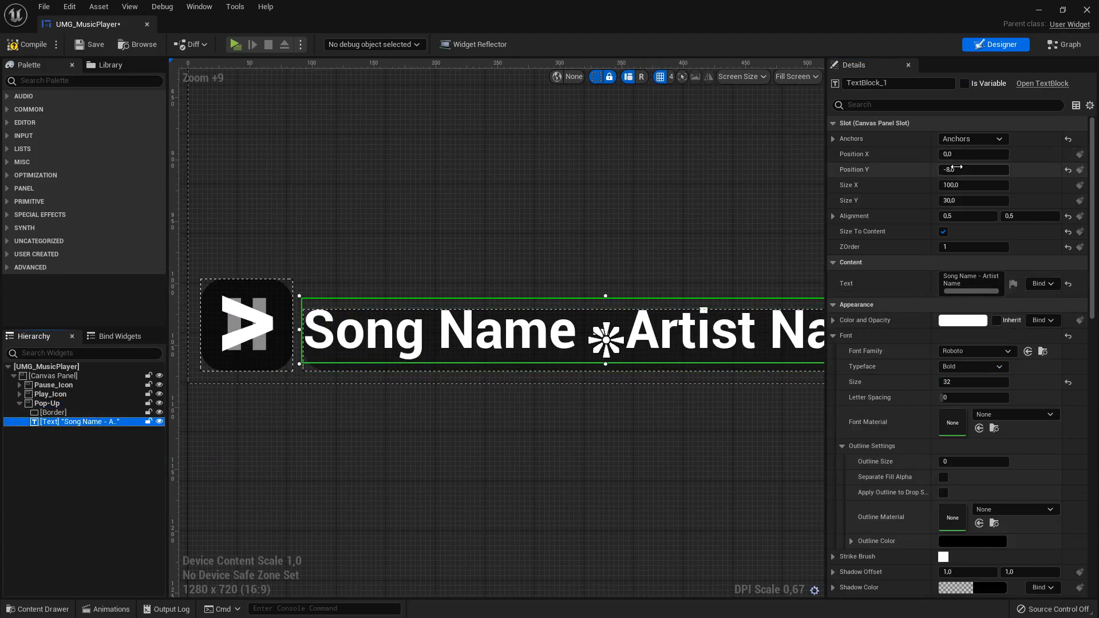
{"action": "left_click", "coordinate": [978, 169]}
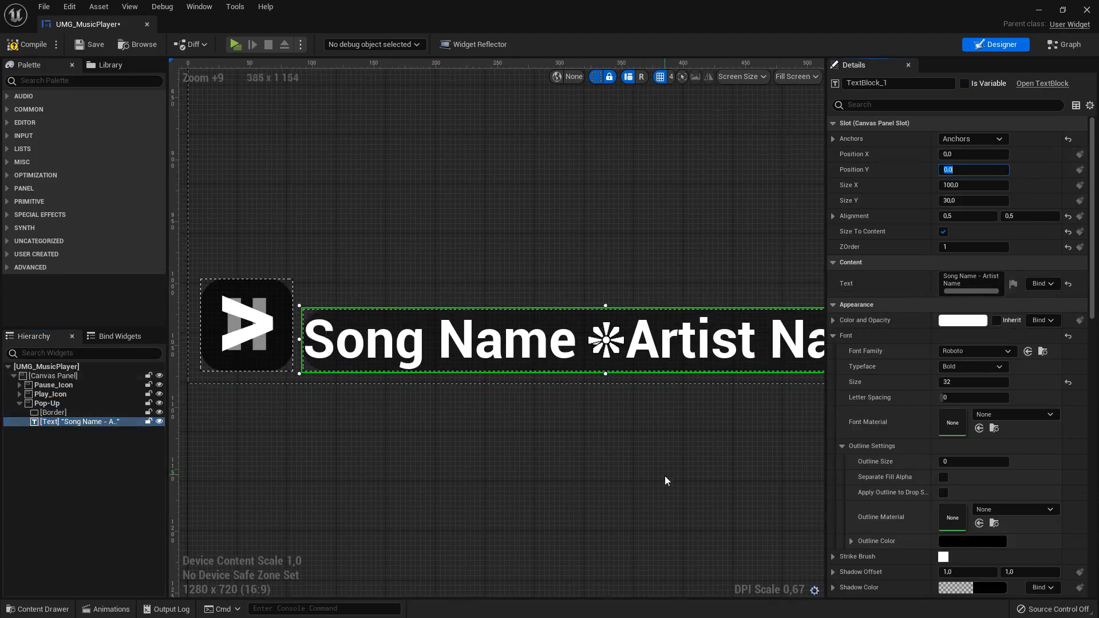
{"action": "scroll", "coordinate": [378, 473], "scroll_direction": "down", "scroll_amount": 1}
{"action": "right_click_drag", "start_coordinate": [375, 474], "coordinate": [573, 466]}
{"action": "scroll", "coordinate": [568, 349], "scroll_direction": "up", "scroll_amount": 2}
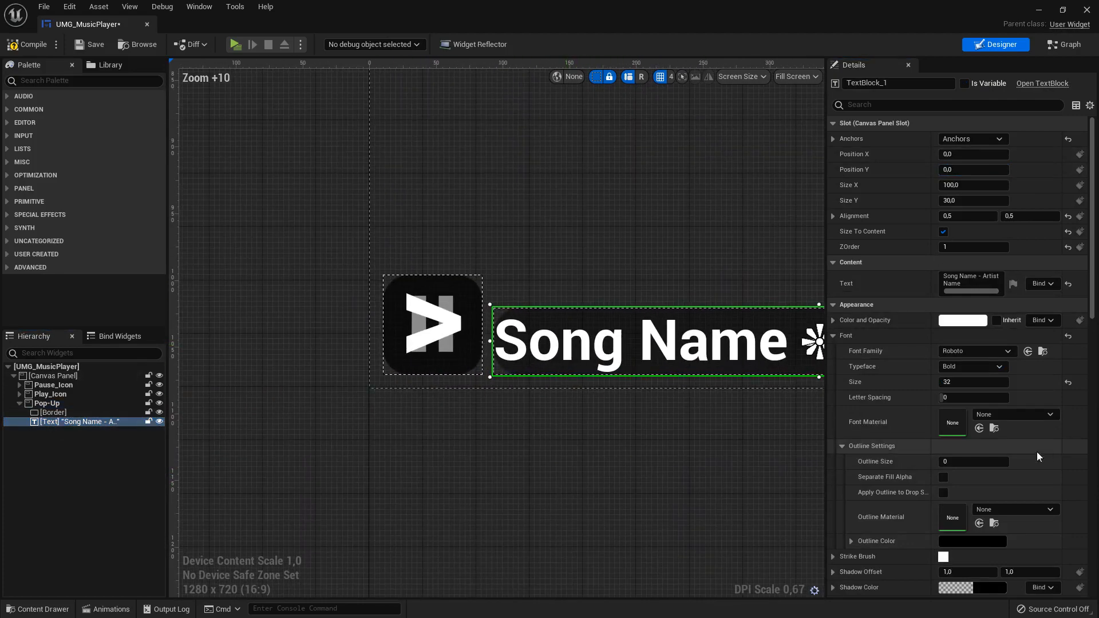
- Set the left and right margins of the song and artist text to 15
{"action": "scroll", "coordinate": [967, 427], "scroll_direction": "down", "scroll_amount": 5}
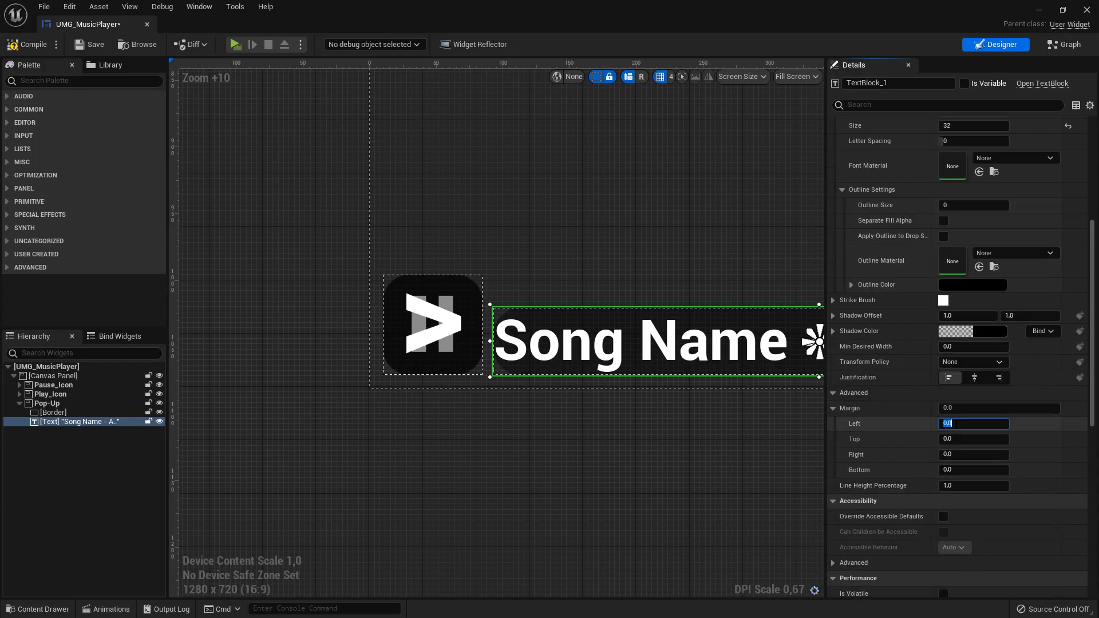
{"action": "type", "text": "5"}
{"action": "key", "text": "Return"}
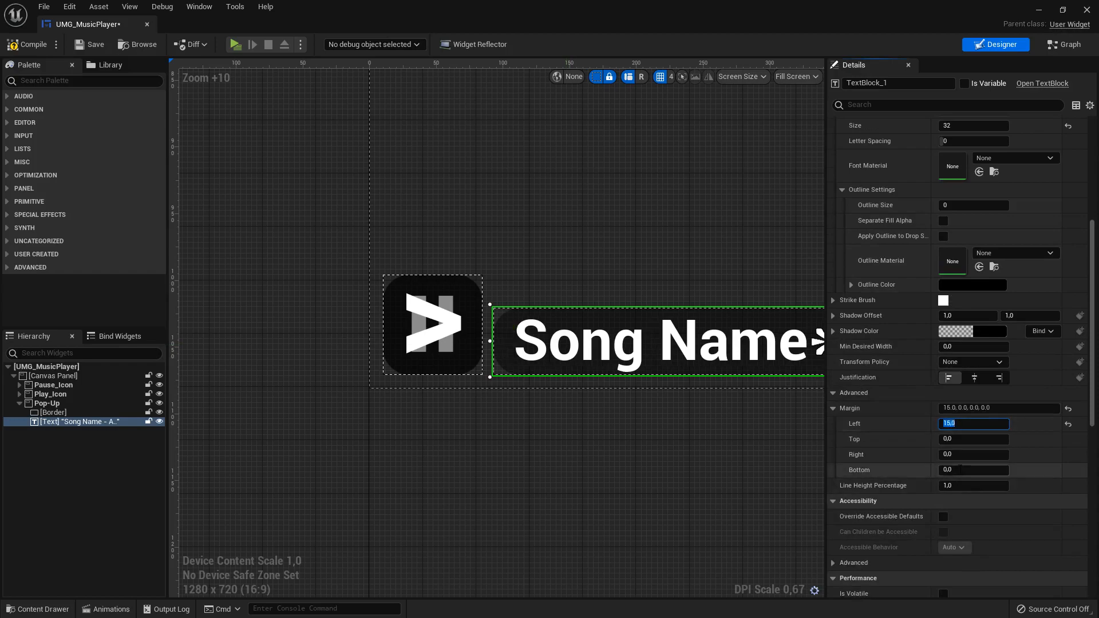
{"action": "left_click", "coordinate": [963, 454]}
{"action": "type", "text": "15"}
{"action": "key", "text": "Return"}
{"action": "right_click_drag", "start_coordinate": [642, 469], "coordinate": [338, 456]}
{"action": "left_click", "coordinate": [622, 459]}
- Change the rounding type of the Pop-Up's border to Half Height Radius
{"action": "scroll", "coordinate": [640, 410], "scroll_direction": "up", "scroll_amount": 3}
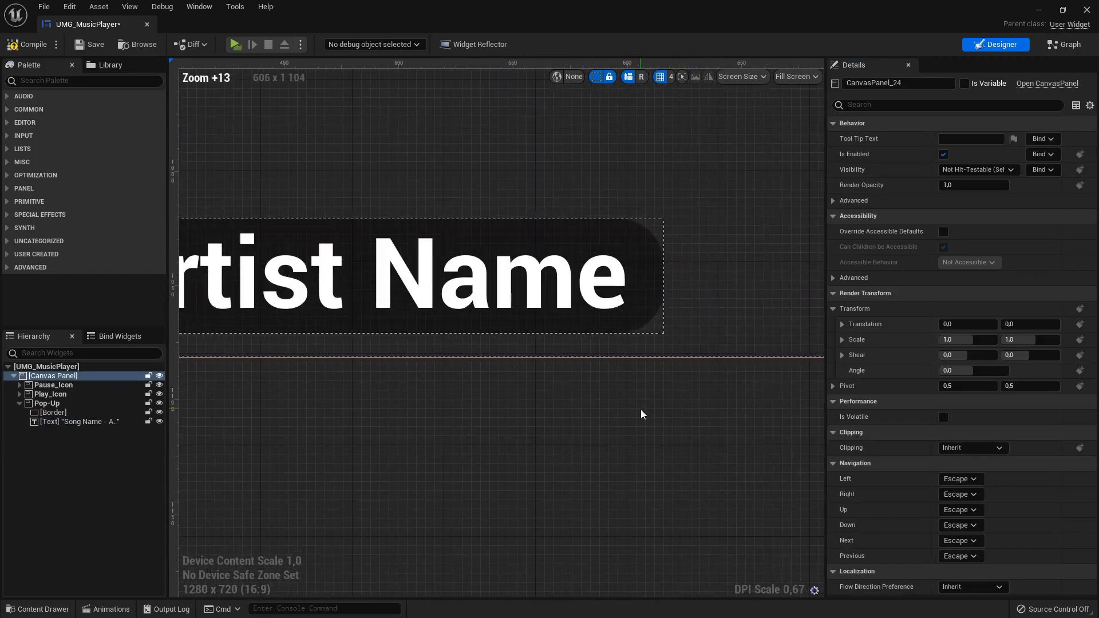
{"action": "left_click", "coordinate": [649, 279]}
{"action": "left_click", "coordinate": [67, 413]}
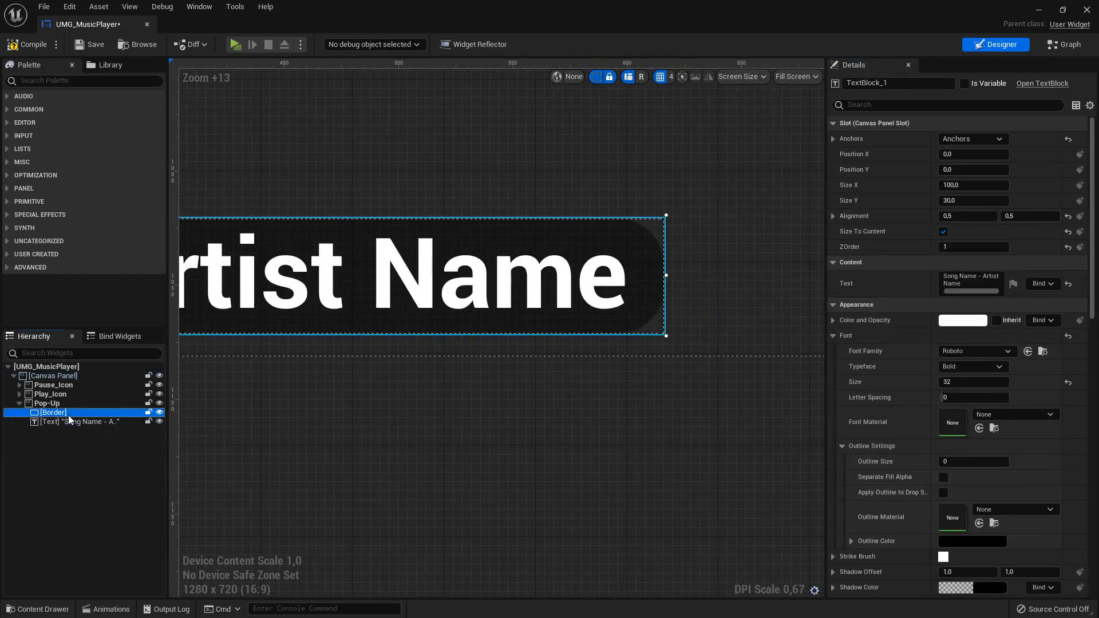
{"action": "scroll", "coordinate": [968, 445], "scroll_direction": "down", "scroll_amount": 2}
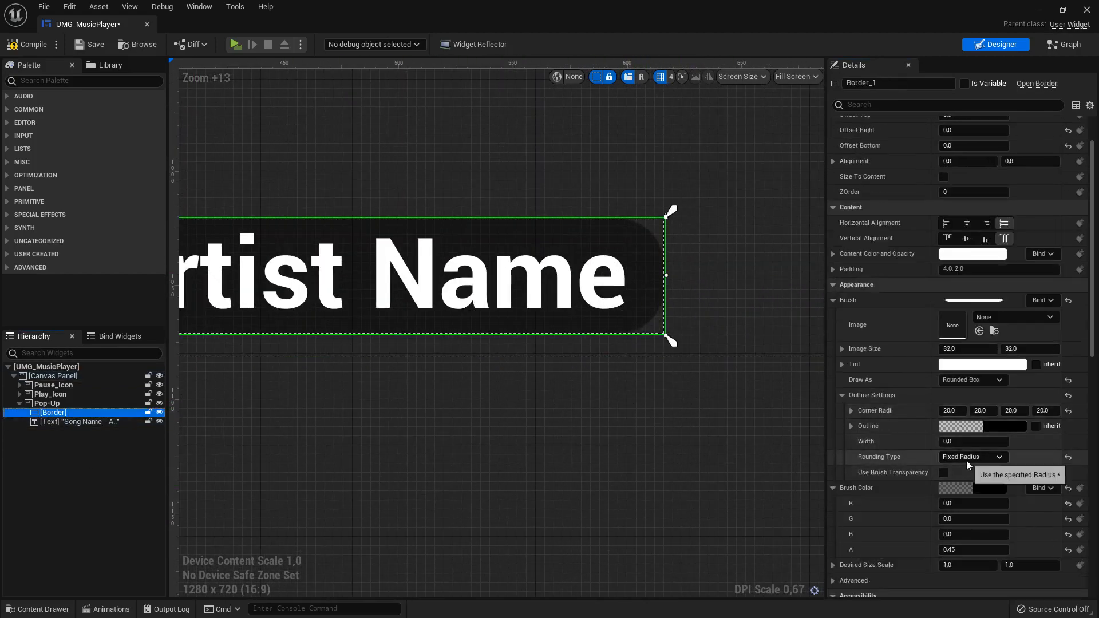
{"action": "left_click", "coordinate": [966, 460]}
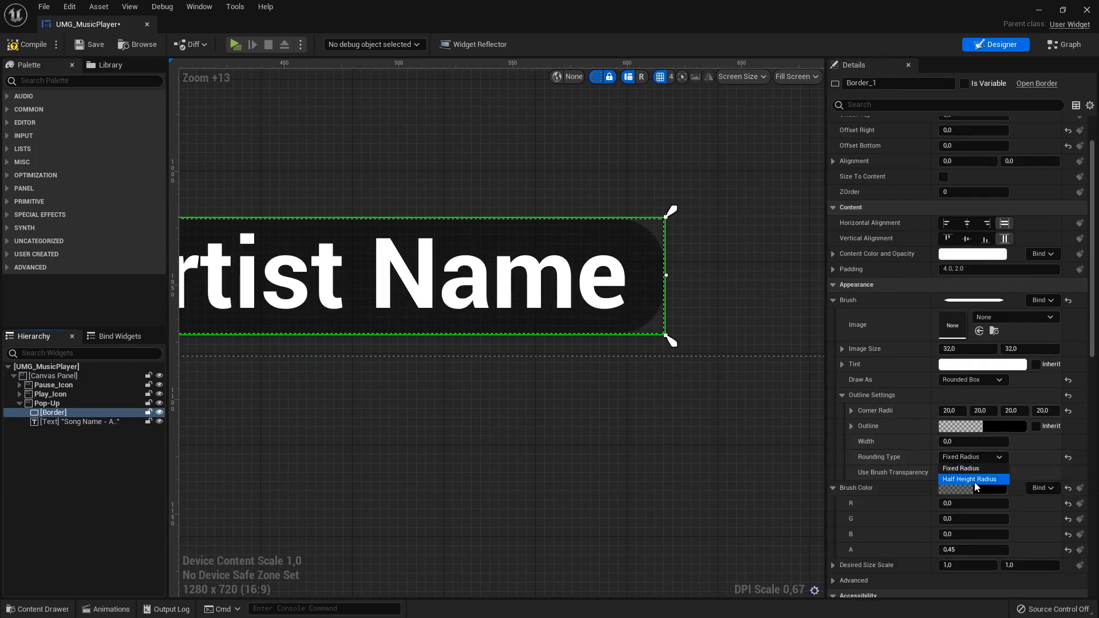
{"action": "left_click", "coordinate": [968, 480]}
{"action": "left_click", "coordinate": [706, 488]}
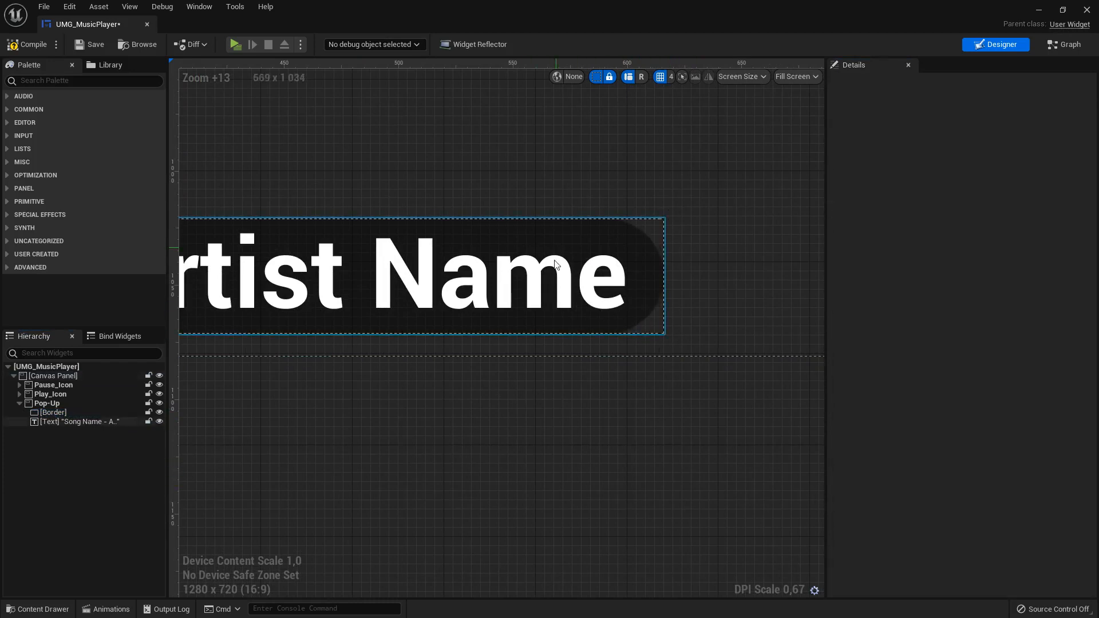
- Check the layout of the icons and the song and artist Pop-Up, and compile and save the music player widget
{"action": "right_click_drag", "start_coordinate": [385, 501], "coordinate": [934, 505]}
{"action": "scroll", "coordinate": [543, 497], "scroll_direction": "down", "scroll_amount": 3}
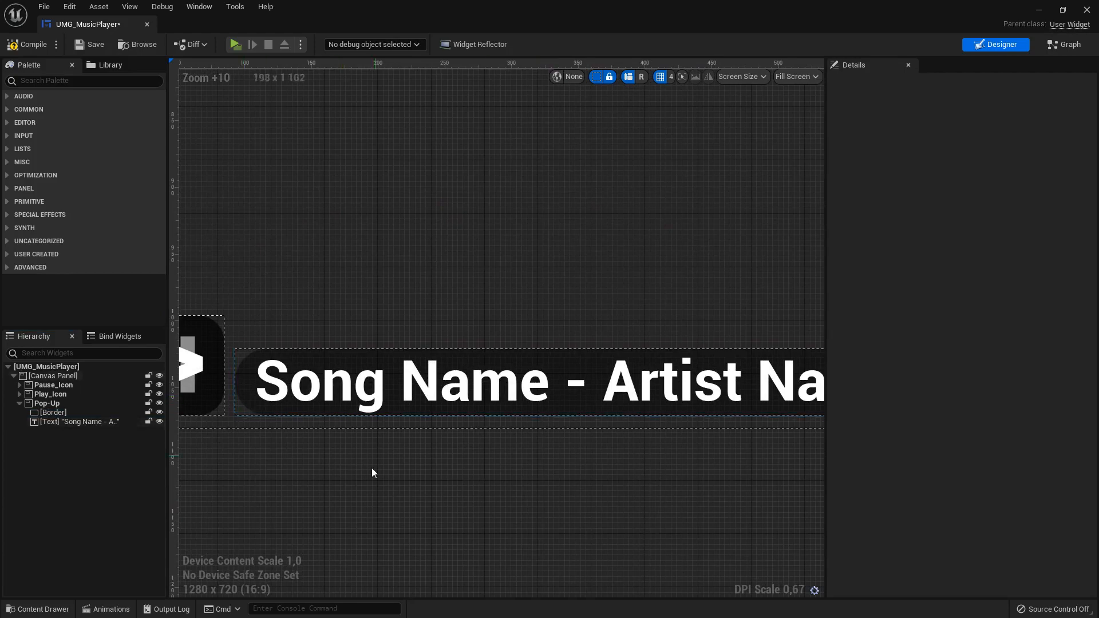
{"action": "right_click_drag", "start_coordinate": [347, 487], "coordinate": [497, 513]}
{"action": "scroll", "coordinate": [476, 395], "scroll_direction": "up", "scroll_amount": 2}
{"action": "scroll", "coordinate": [400, 478], "scroll_direction": "down", "scroll_amount": 3}
{"action": "right_click_drag", "start_coordinate": [401, 479], "coordinate": [258, 445]}
{"action": "scroll", "coordinate": [473, 491], "scroll_direction": "down", "scroll_amount": 4}
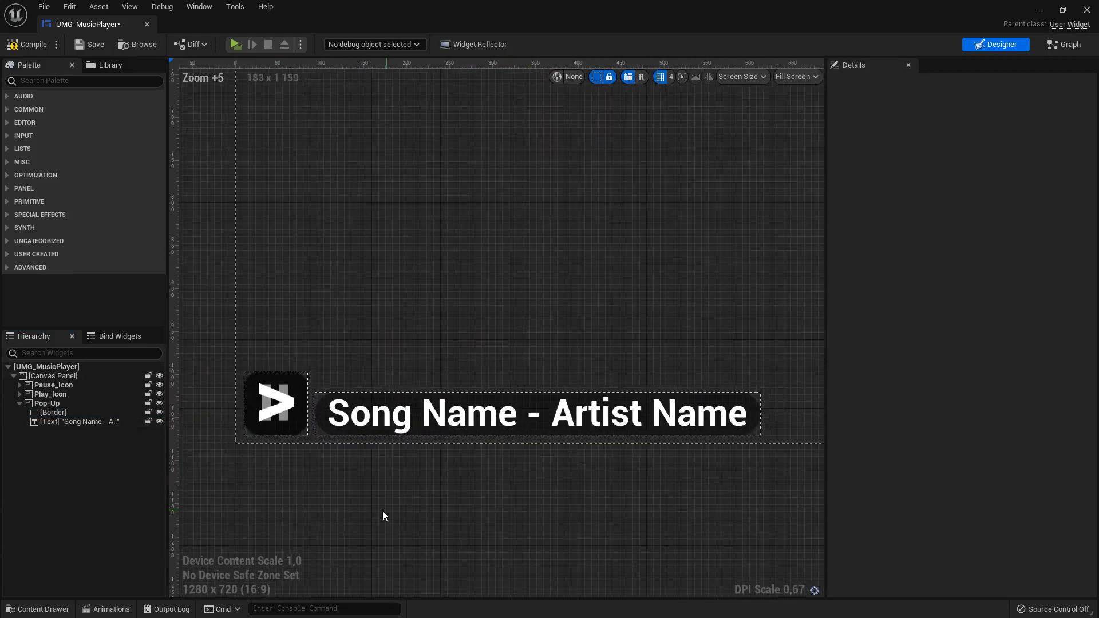
{"action": "left_click", "coordinate": [29, 45]}
{"action": "left_click", "coordinate": [91, 44]}
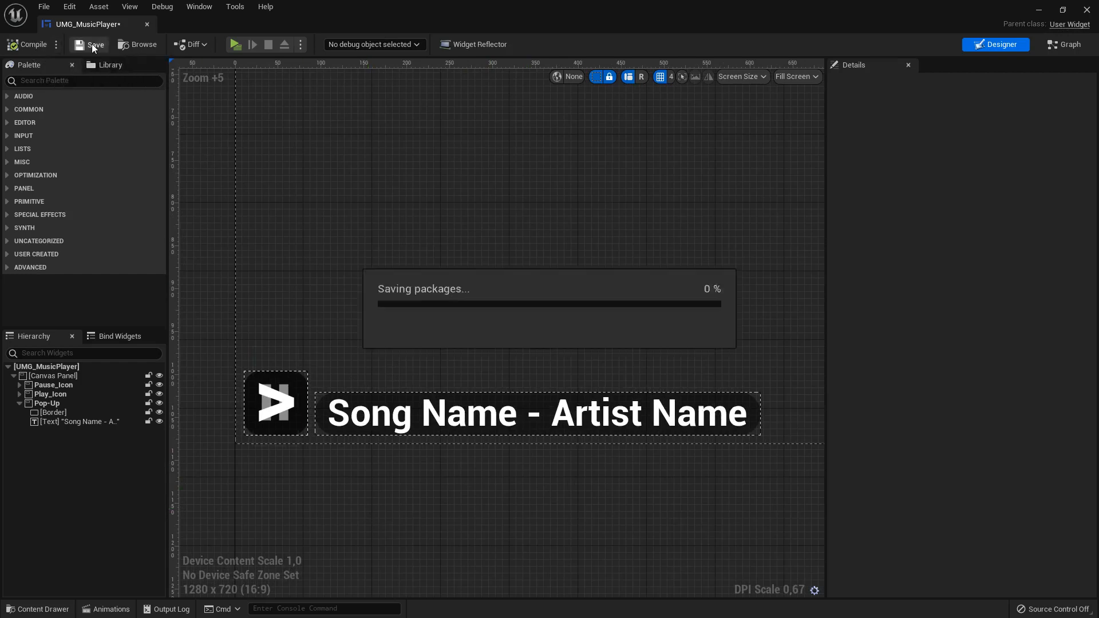
- Make the Pop-Up's song and artist text a variable and rename it SongName_Text
{"action": "left_click", "coordinate": [54, 405]}
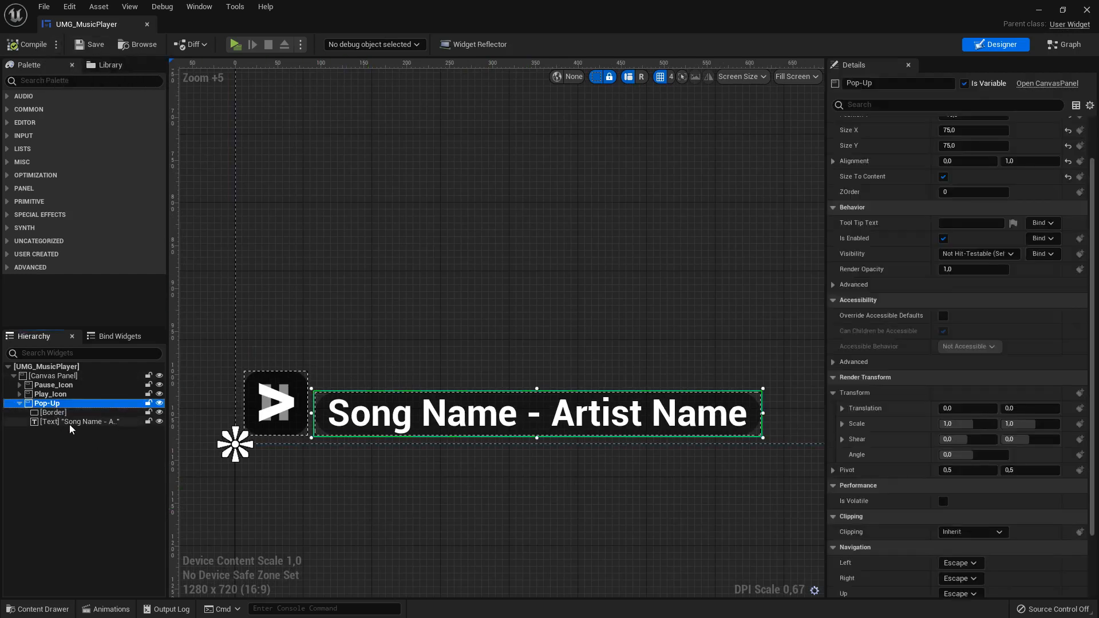
{"action": "left_click", "coordinate": [79, 423]}
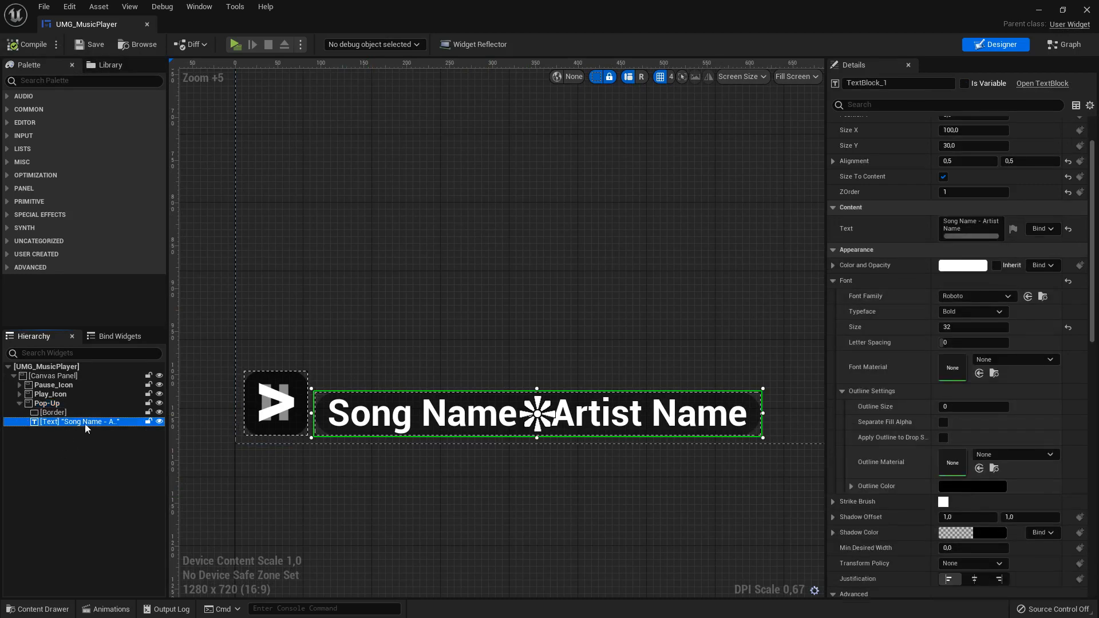
{"action": "left_click", "coordinate": [967, 83]}
{"action": "left_click", "coordinate": [918, 83]}
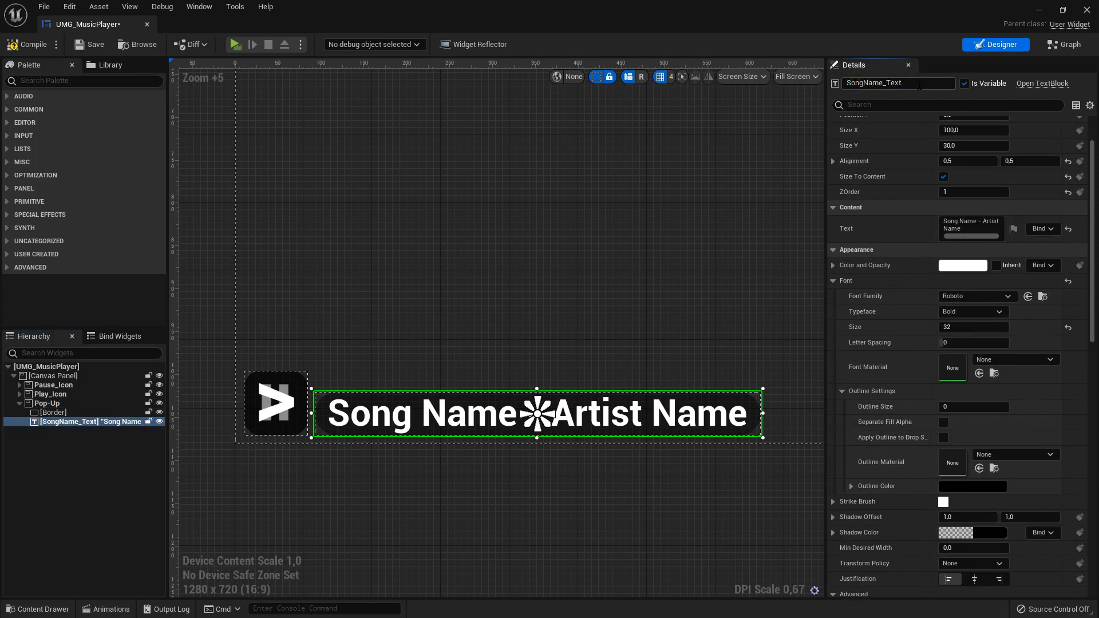
- Open the event graph and select the Play node that follows the On Audio Finished binding
{"action": "left_click", "coordinate": [1066, 45]}
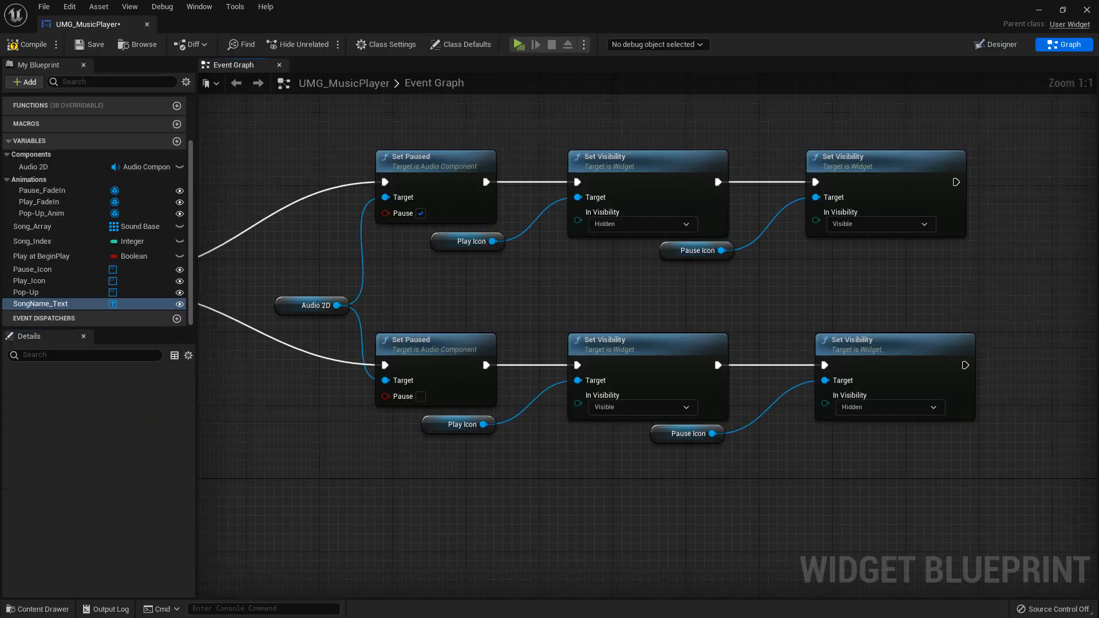
{"action": "scroll", "coordinate": [680, 283], "scroll_direction": "down", "scroll_amount": 1}
{"action": "right_click_drag", "start_coordinate": [681, 282], "coordinate": [660, 150]}
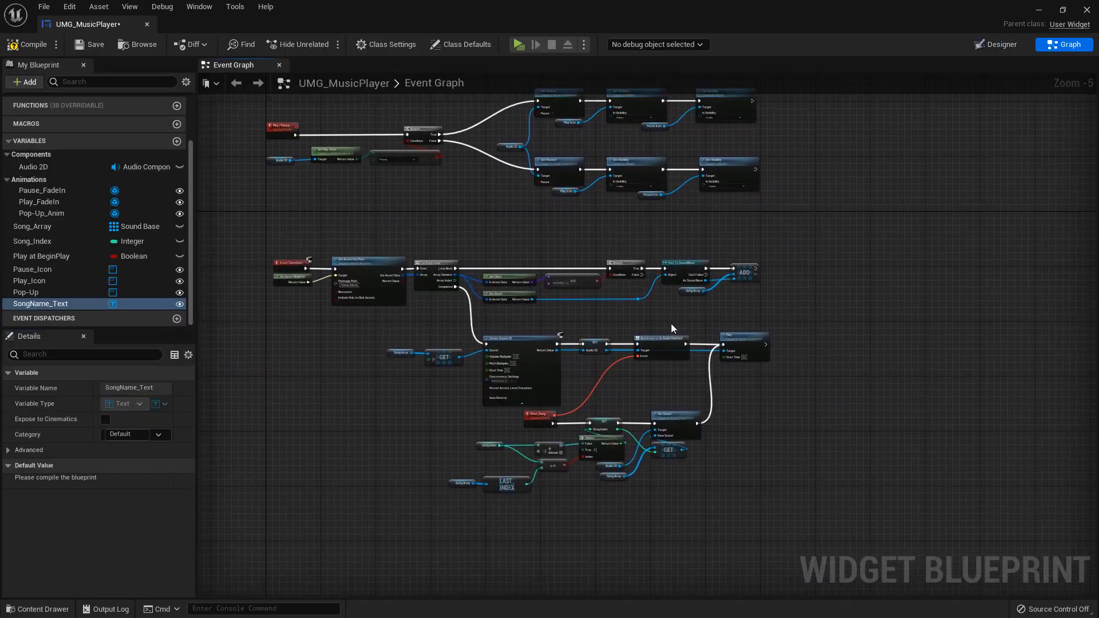
{"action": "right_click_drag", "start_coordinate": [672, 327], "coordinate": [717, 303]}
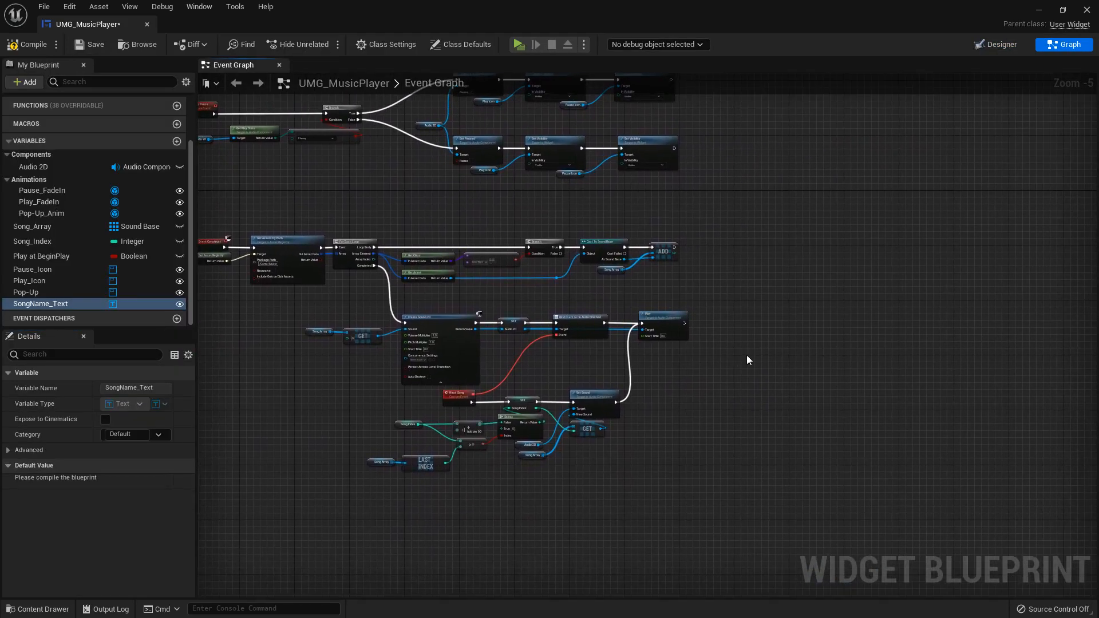
{"action": "scroll", "coordinate": [746, 355], "scroll_direction": "up", "scroll_amount": 5}
{"action": "left_click", "coordinate": [496, 243]}
{"action": "right_click_drag", "start_coordinate": [502, 419], "coordinate": [577, 392]}
{"action": "scroll", "coordinate": [578, 390], "scroll_direction": "down", "scroll_amount": 2}
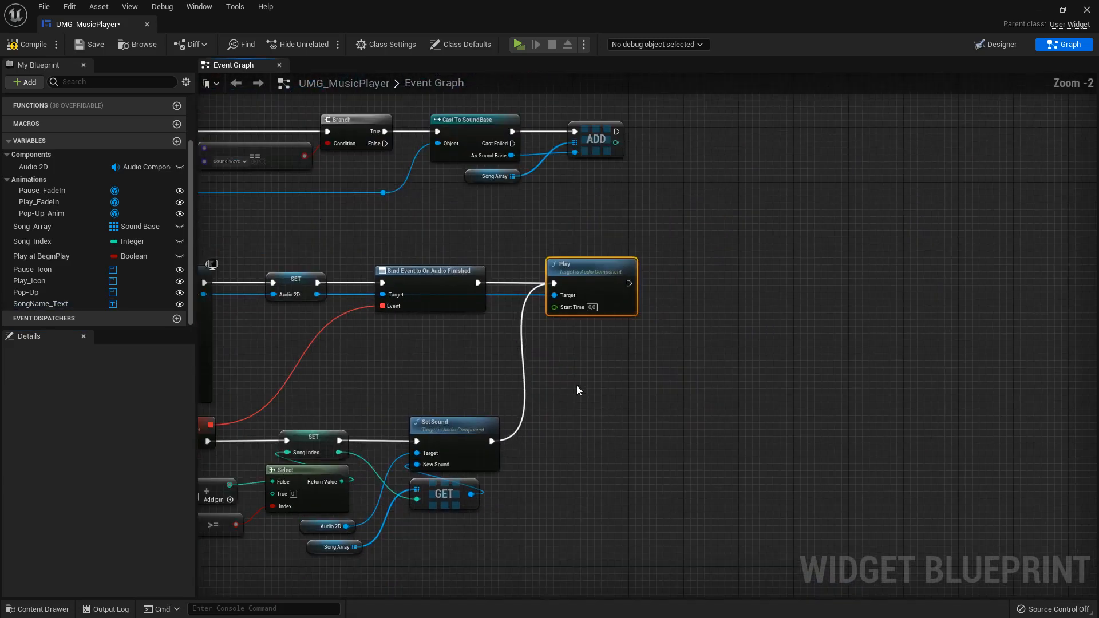
- Add a SongName_Text getter near the Play node and create a SetText (Text) node from it
{"action": "left_click", "coordinate": [675, 289]}
{"action": "right_click_drag", "start_coordinate": [422, 398], "coordinate": [593, 354]}
{"action": "left_click", "coordinate": [348, 381]}
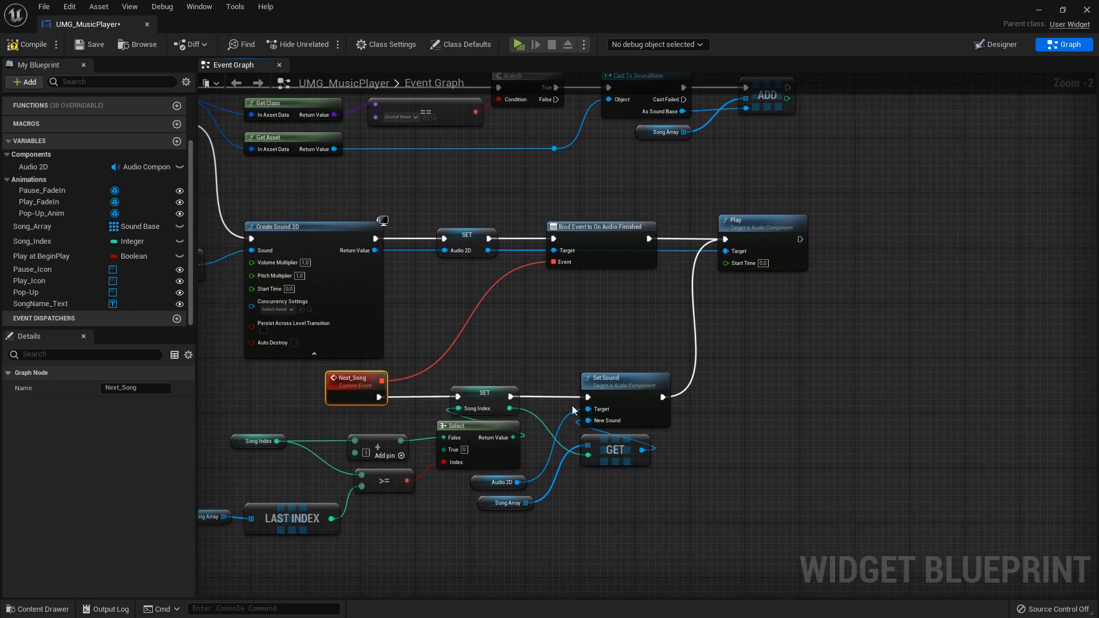
{"action": "right_click_drag", "start_coordinate": [794, 356], "coordinate": [586, 420]}
{"action": "scroll", "coordinate": [629, 337], "scroll_direction": "up", "scroll_amount": 2}
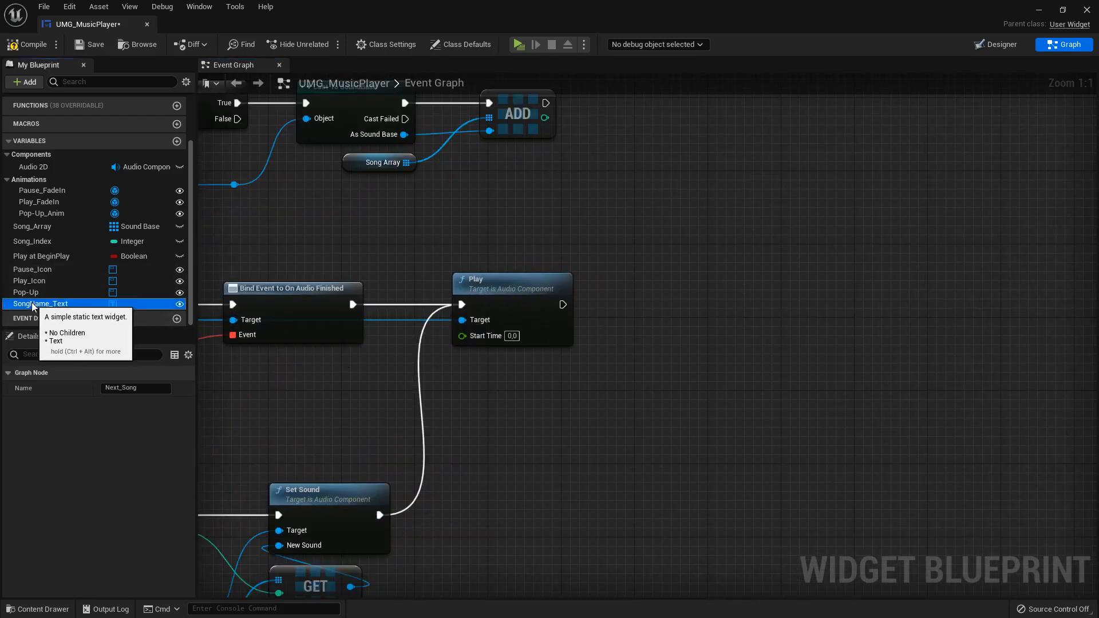
{"action": "left_click_drag", "start_coordinate": [32, 304], "coordinate": [679, 291]}
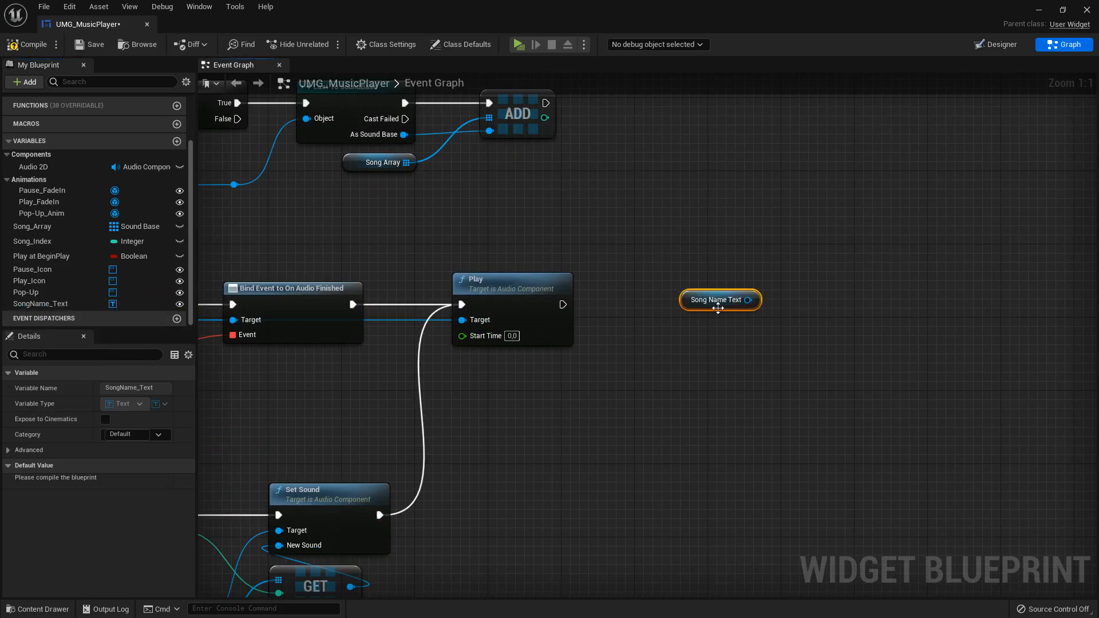
{"action": "left_click_drag", "start_coordinate": [564, 365], "coordinate": [655, 337]}
{"action": "type", "text": "set text"}
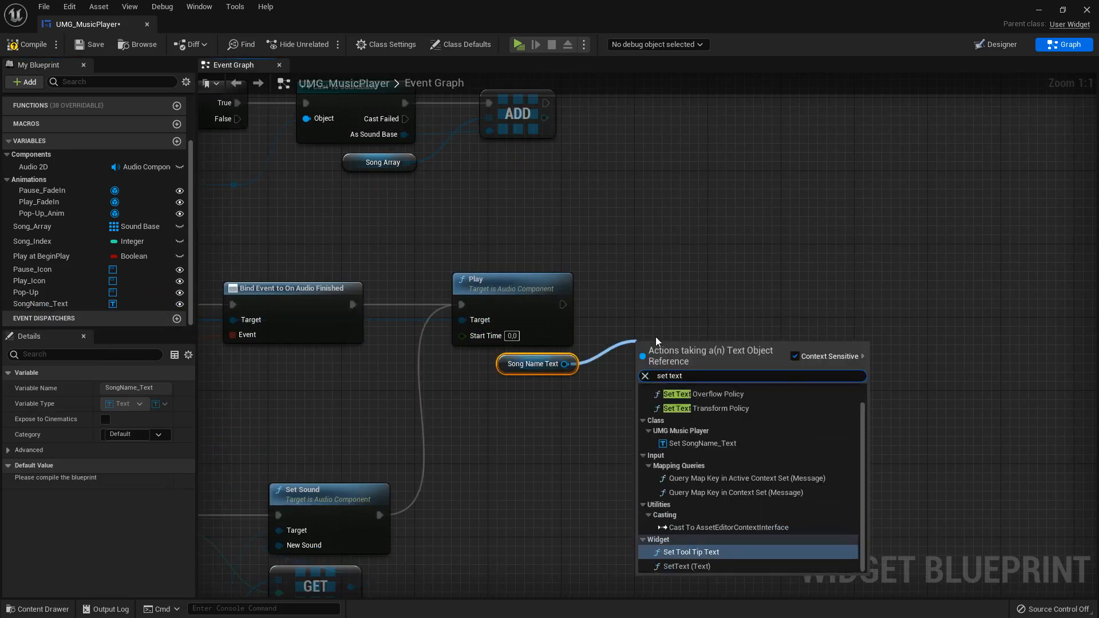
{"action": "left_click", "coordinate": [679, 567]}
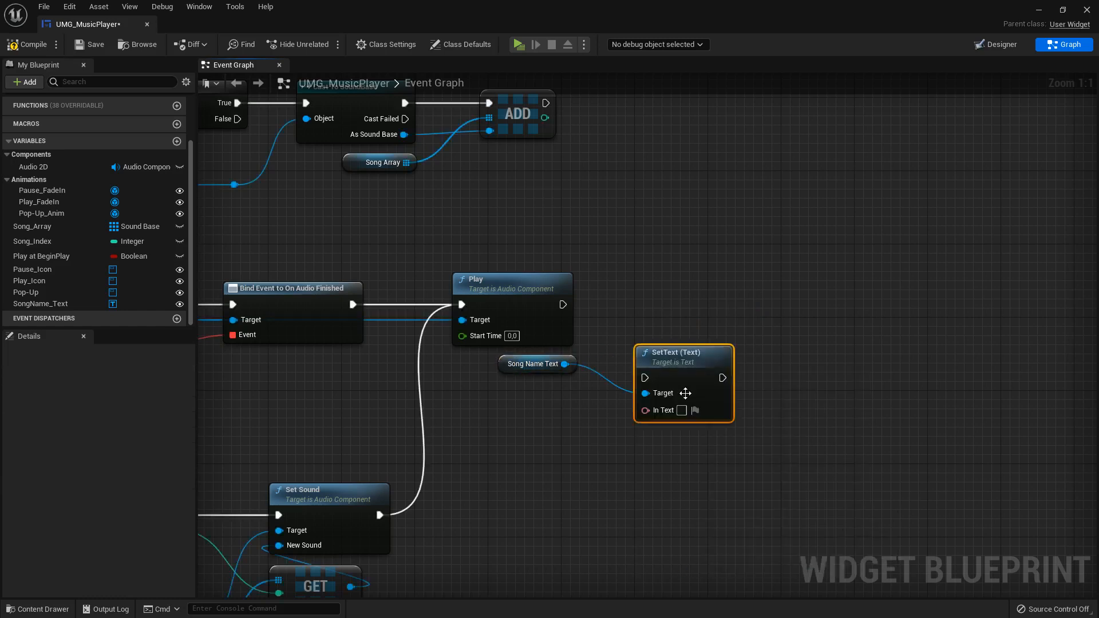
- Connect Play's execution output to SetText (Text), and shift SetText and the Song Name Text getter farther from Play
{"action": "left_click_drag", "start_coordinate": [690, 392], "coordinate": [810, 318]}
{"action": "left_click_drag", "start_coordinate": [565, 304], "coordinate": [782, 306]}
{"action": "left_click_drag", "start_coordinate": [821, 424], "coordinate": [555, 356]}
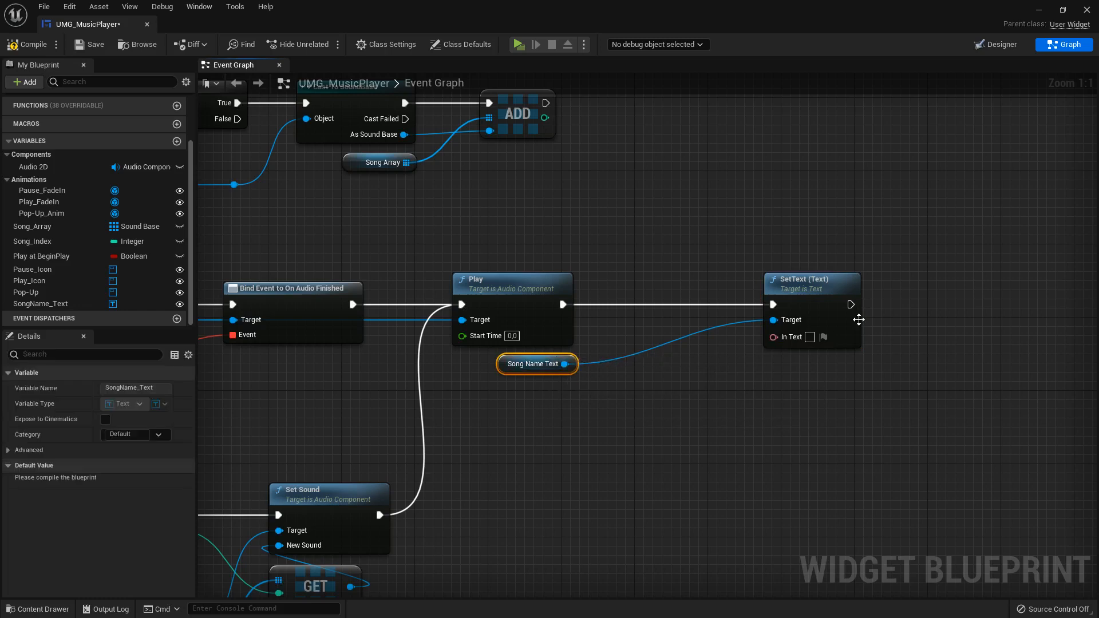
{"action": "left_click", "coordinate": [857, 319], "text": "ctrl"}
{"action": "key", "text": "Right"}
{"action": "key", "text": "Right"}
{"action": "key", "text": "Right"}
{"action": "key", "text": "Right"}
{"action": "key", "text": "Right"}
{"action": "key", "text": "Right"}
{"action": "key", "text": "Right"}
{"action": "key", "text": "Right"}
{"action": "key", "text": "Right"}
{"action": "key", "text": "Right"}
{"action": "key", "text": "Right"}
{"action": "key", "text": "Right"}
{"action": "key", "text": "Right"}
{"action": "key", "text": "Right"}
{"action": "key", "text": "Right"}
{"action": "key", "text": "Right"}
{"action": "key", "text": "Right"}
{"action": "key", "text": "Right"}
{"action": "key", "text": "Right"}
{"action": "key", "text": "Right"}
{"action": "key", "text": "Right"}
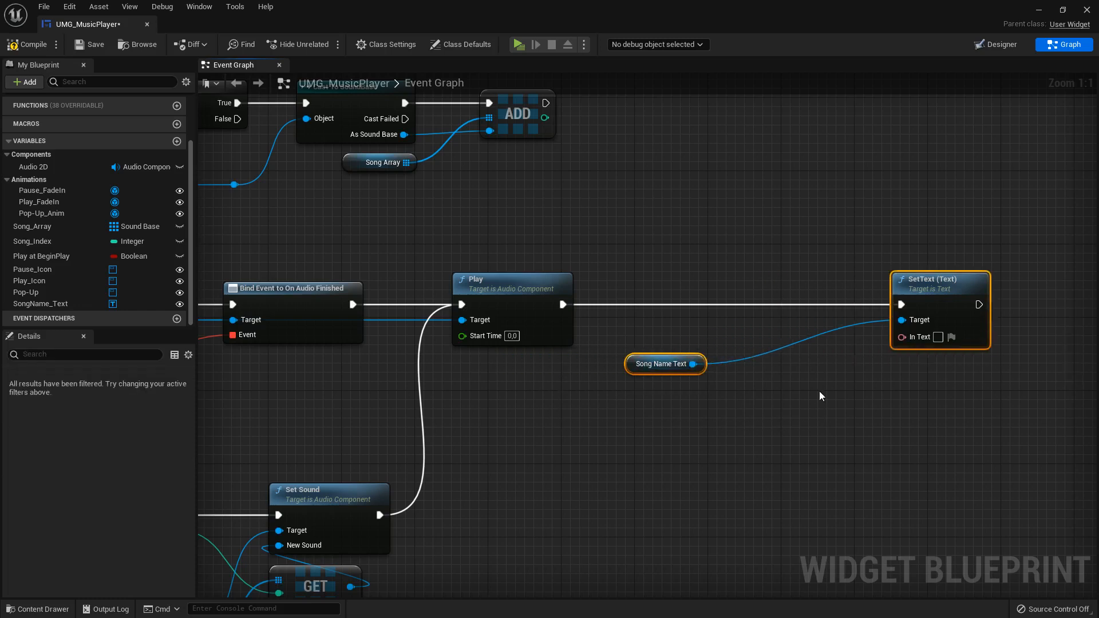
{"action": "left_click", "coordinate": [910, 422]}
{"action": "right_click_drag", "start_coordinate": [944, 432], "coordinate": [742, 445]}
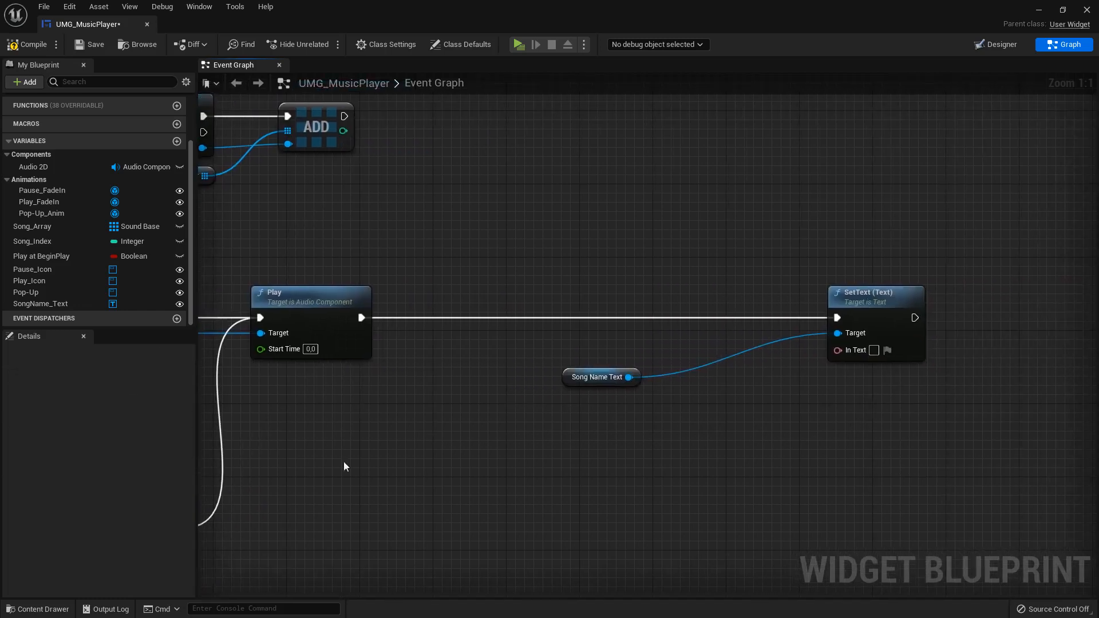
- Add Song_Index and Song_Array getters below Song Name Text and feed both into an array GET node
{"action": "left_click_drag", "start_coordinate": [49, 241], "coordinate": [609, 434]}
{"action": "left_click", "coordinate": [439, 454]}
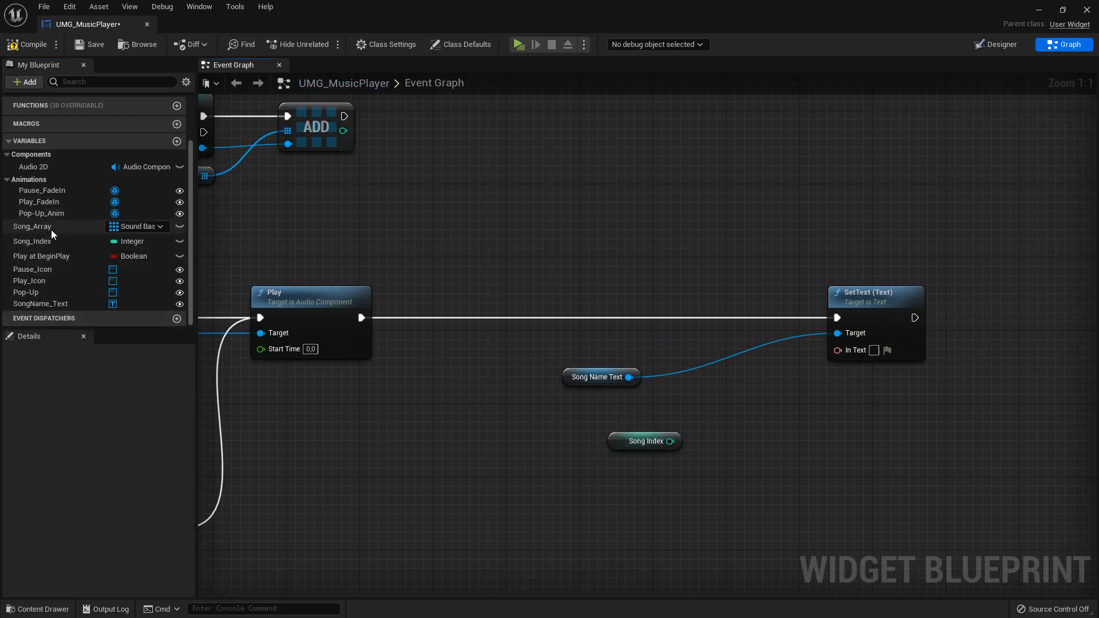
{"action": "left_click_drag", "start_coordinate": [33, 222], "coordinate": [760, 482]}
{"action": "type", "text": "get"}
{"action": "left_click", "coordinate": [811, 319]}
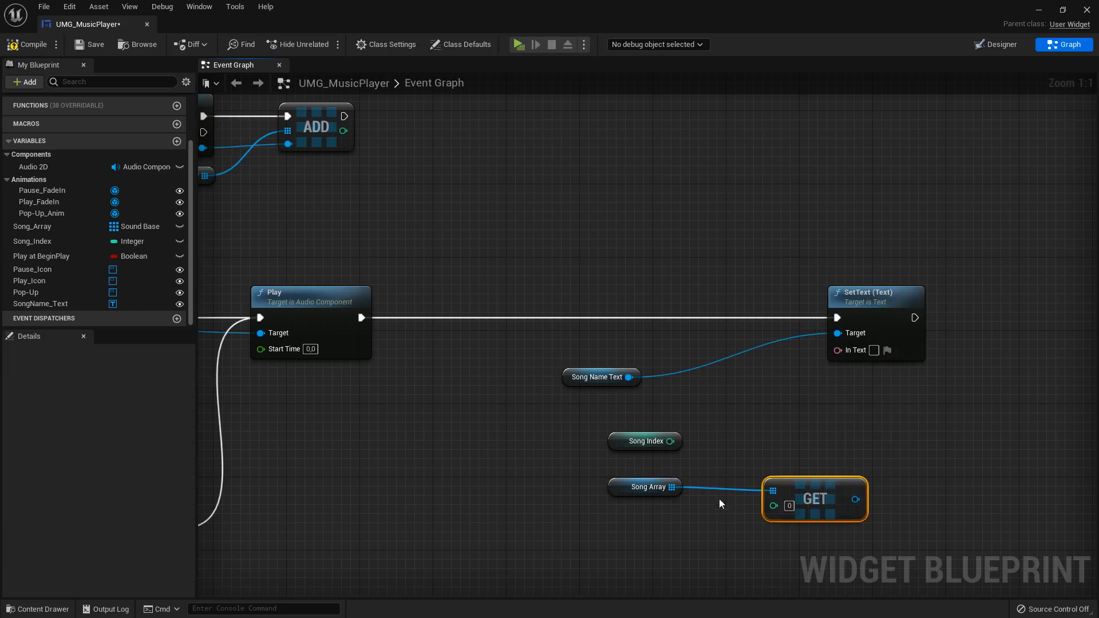
{"action": "left_click_drag", "start_coordinate": [670, 441], "coordinate": [773, 506]}
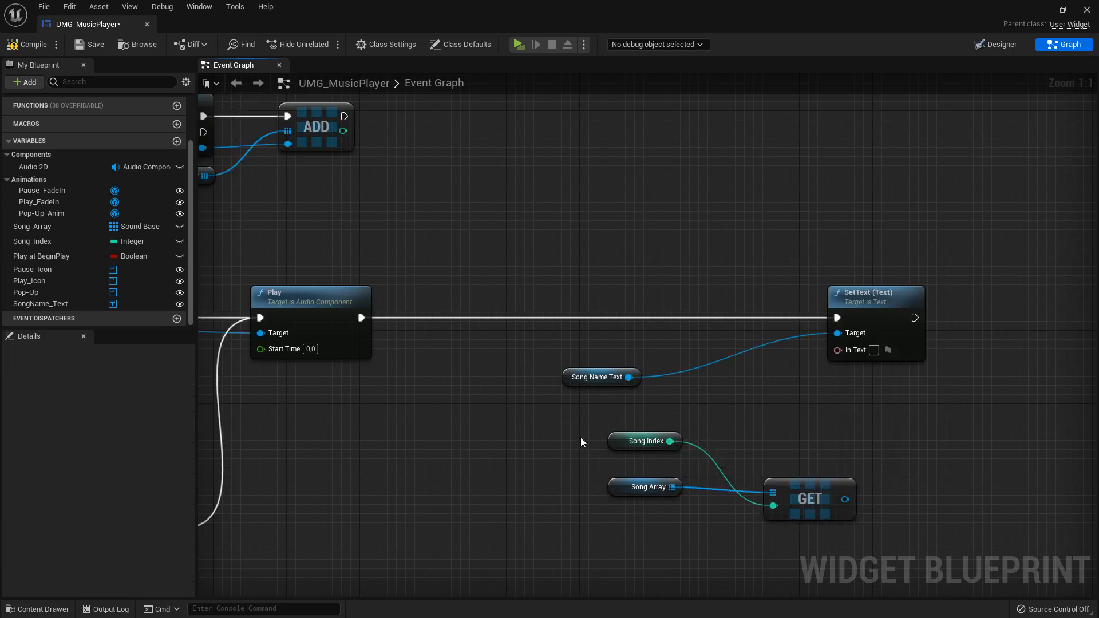
{"action": "left_click_drag", "start_coordinate": [615, 440], "coordinate": [616, 514]}
- Create a Get Display Name node from the GET output and connect its return value to SetText's In Text
{"action": "left_click_drag", "start_coordinate": [810, 487], "coordinate": [840, 505]}
{"action": "left_click", "coordinate": [804, 462]}
{"action": "type", "text": "get display"}
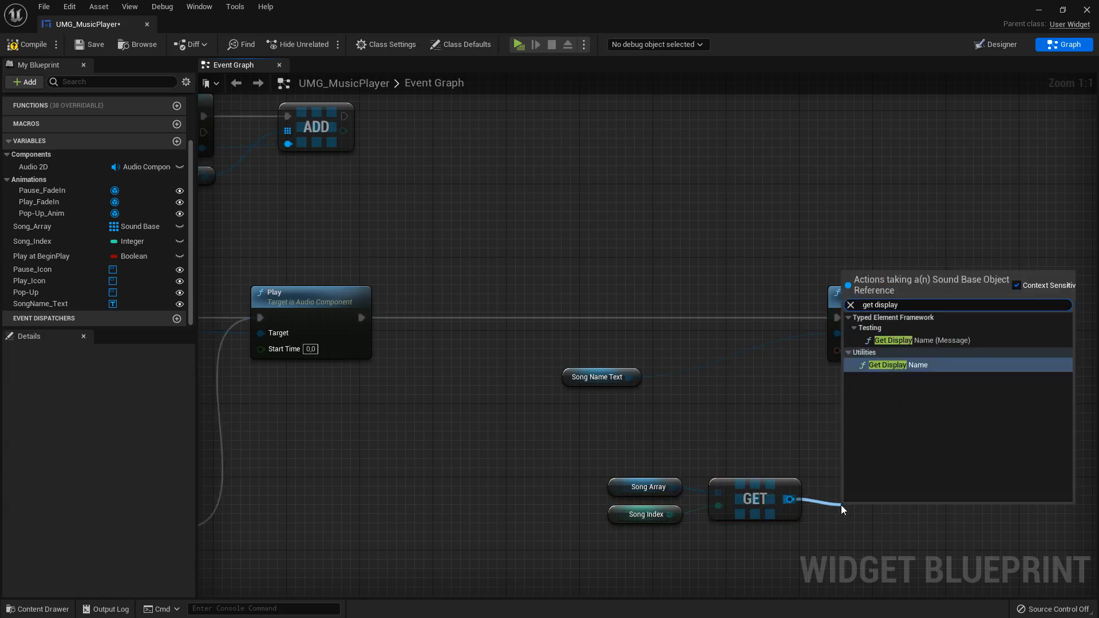
{"action": "left_click", "coordinate": [922, 366]}
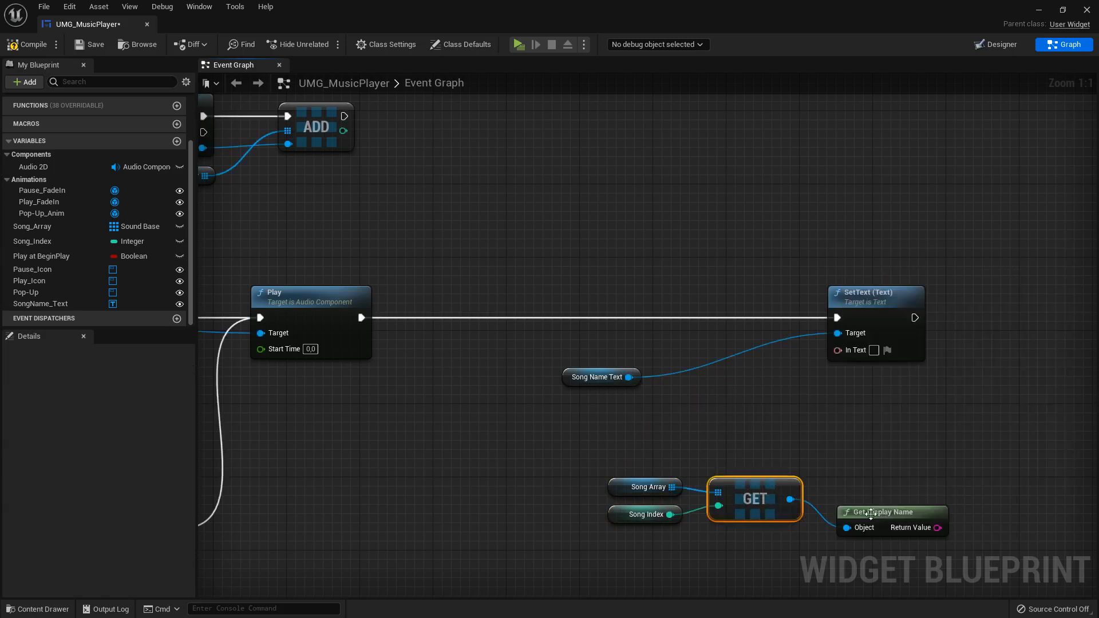
{"action": "left_click_drag", "start_coordinate": [910, 501], "coordinate": [837, 351]}
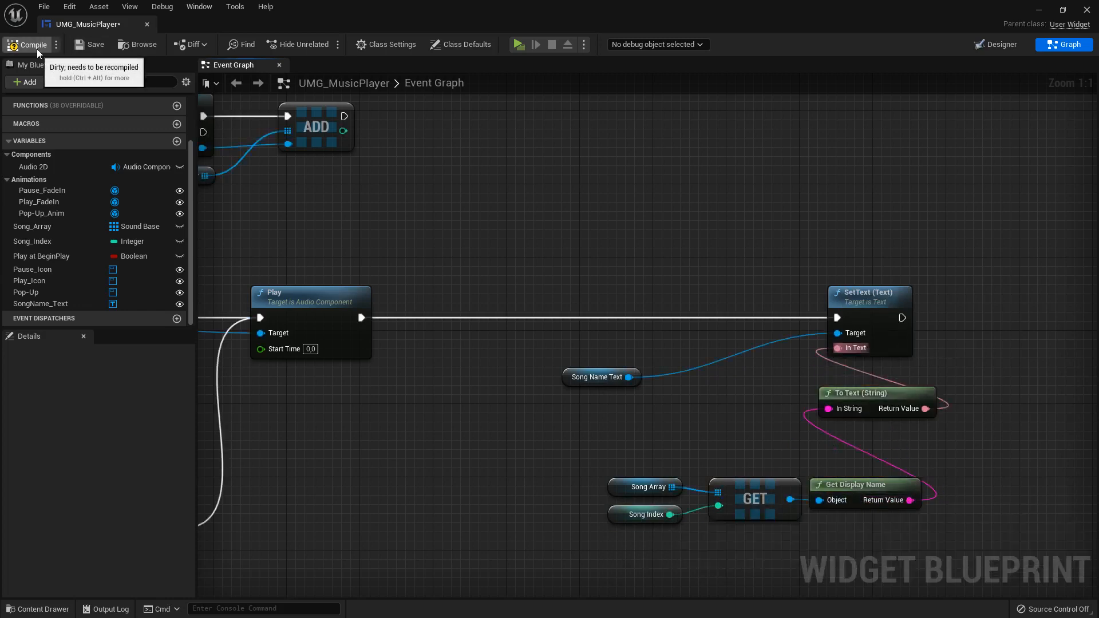
- Compile and save the widget, and play-test the music controls in the game preview, including skipping to the next song
{"action": "left_click", "coordinate": [87, 51]}
{"action": "left_click", "coordinate": [519, 44]}
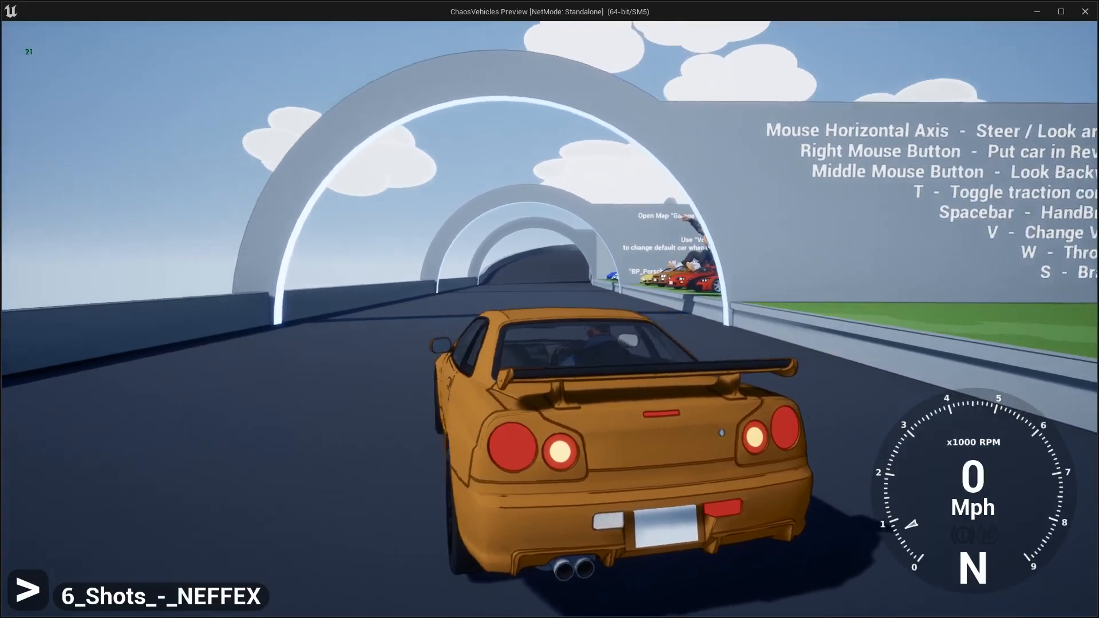
{"action": "key", "text": "period"}
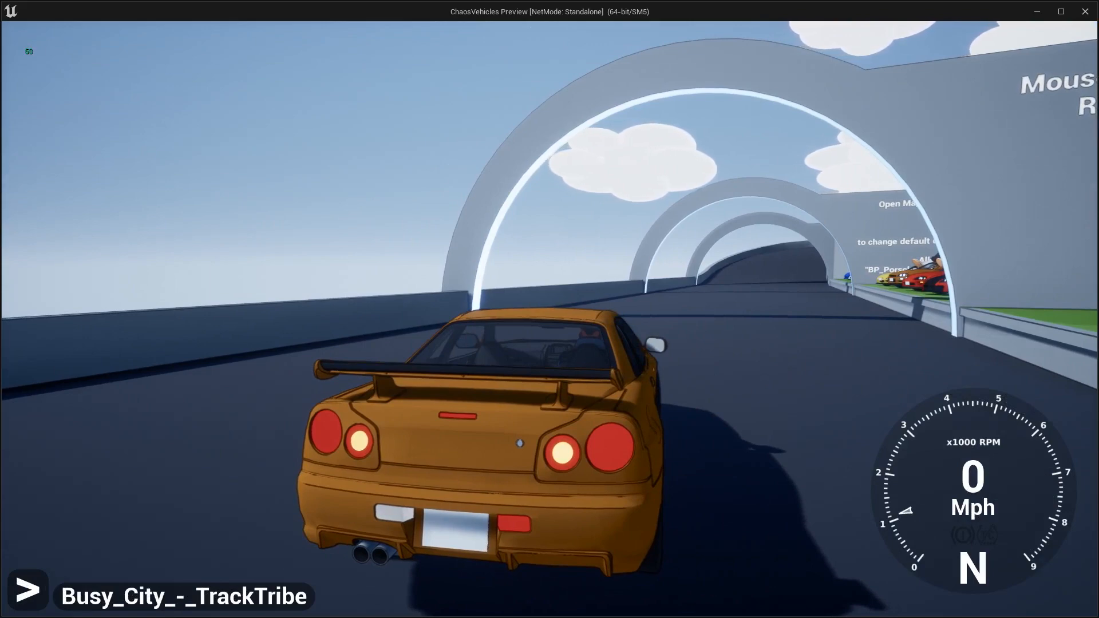
{"action": "key", "text": "p"}
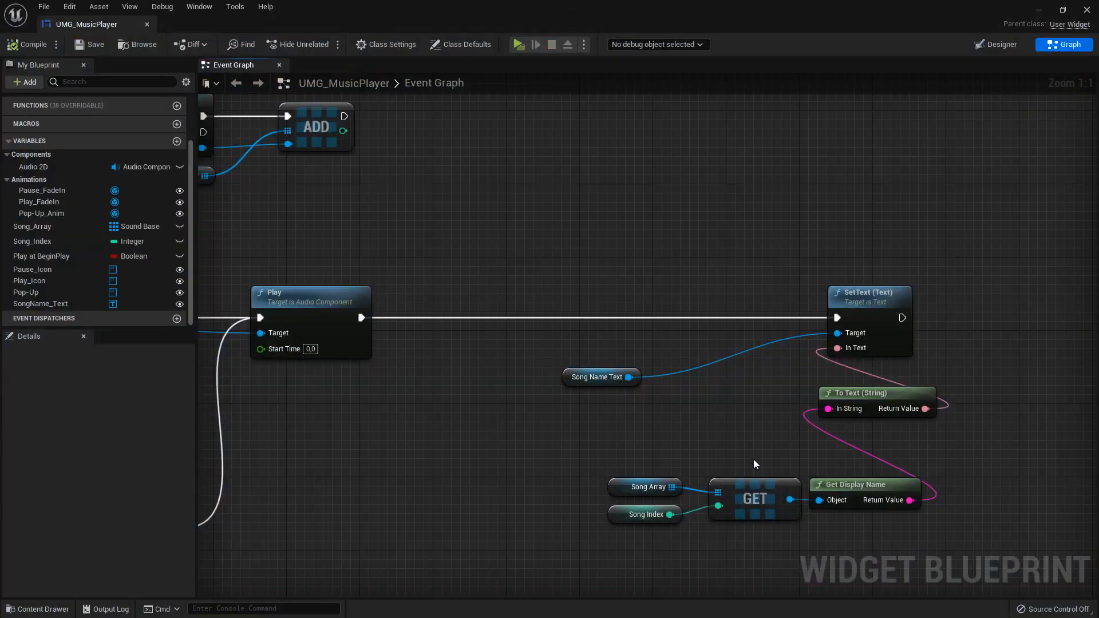
- Insert a Replace node between Get Display Name and To Text (String), replacing "_" with a space
{"action": "right_click_drag", "start_coordinate": [753, 459], "coordinate": [673, 406]}
{"action": "left_click_drag", "start_coordinate": [829, 447], "coordinate": [912, 445]}
{"action": "type", "text": "re"}
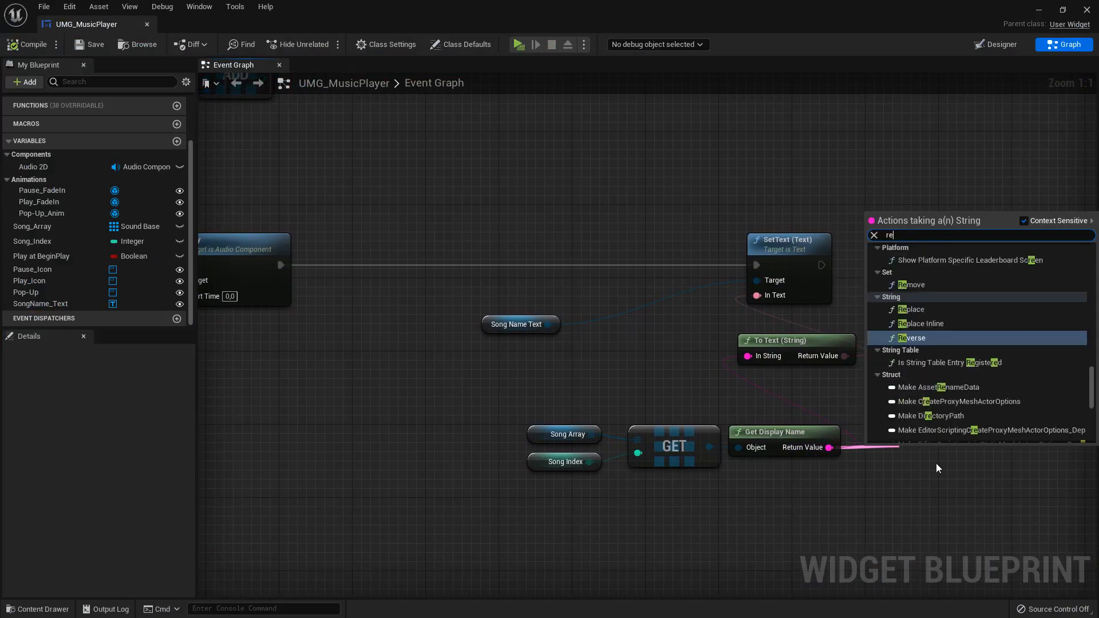
{"action": "type", "text": "place"}
{"action": "left_click", "coordinate": [922, 270]}
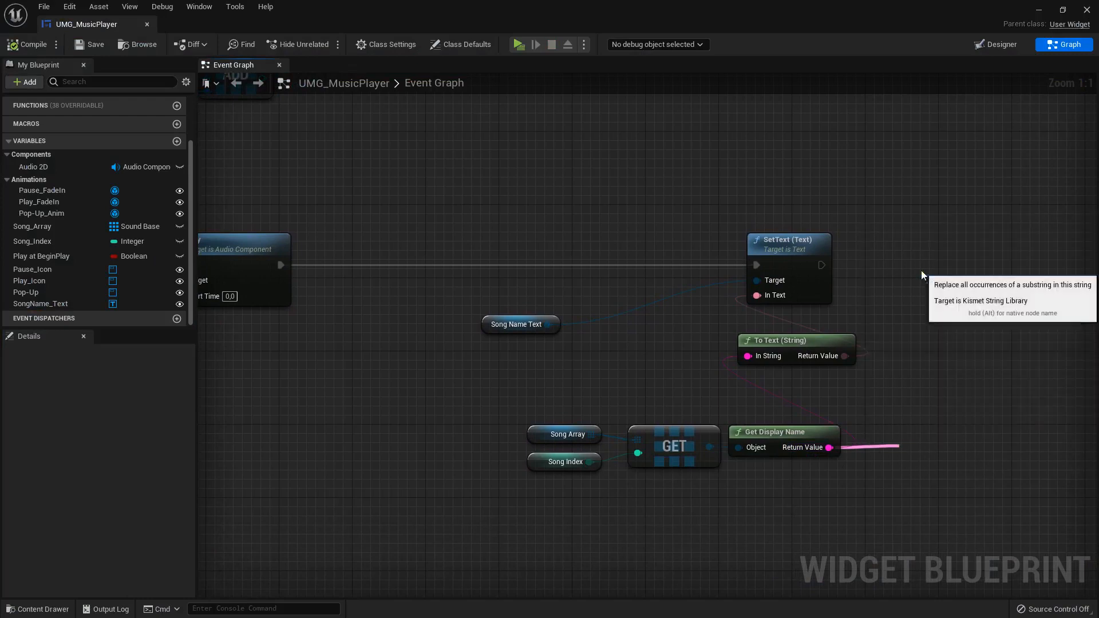
{"action": "right_click_drag", "start_coordinate": [984, 419], "coordinate": [838, 380]}
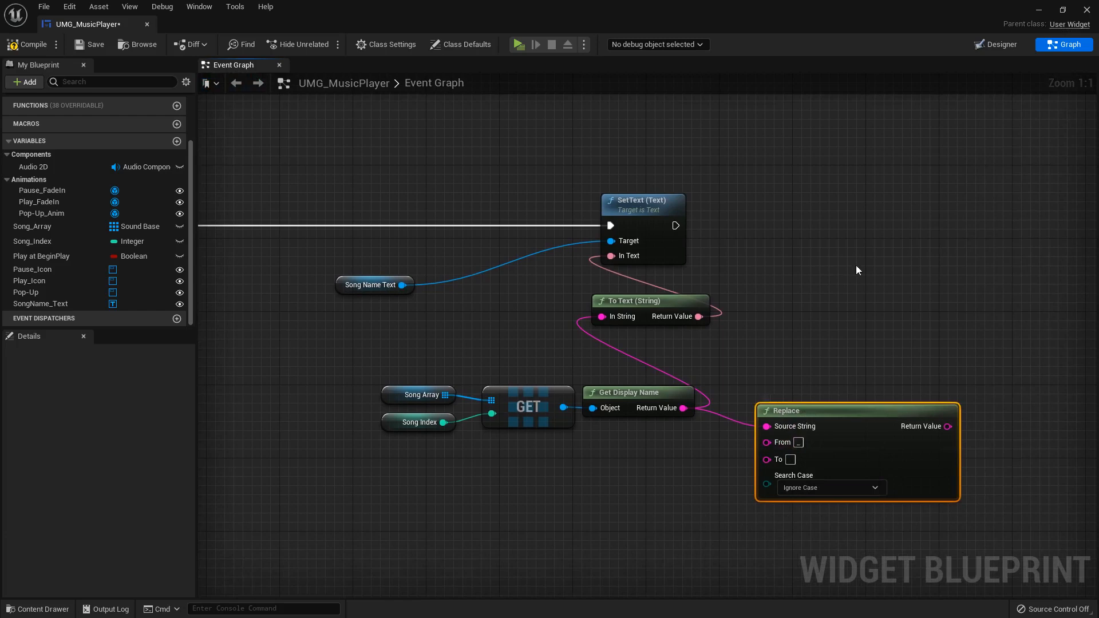
{"action": "left_click", "coordinate": [867, 299]}
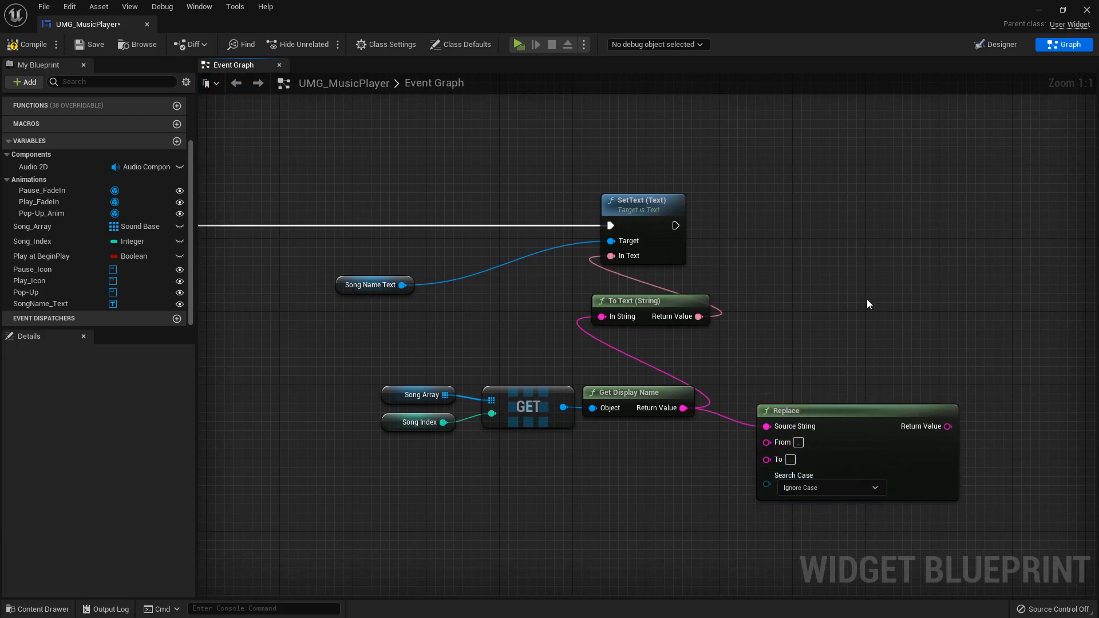
{"action": "left_click_drag", "start_coordinate": [948, 427], "coordinate": [602, 316]}
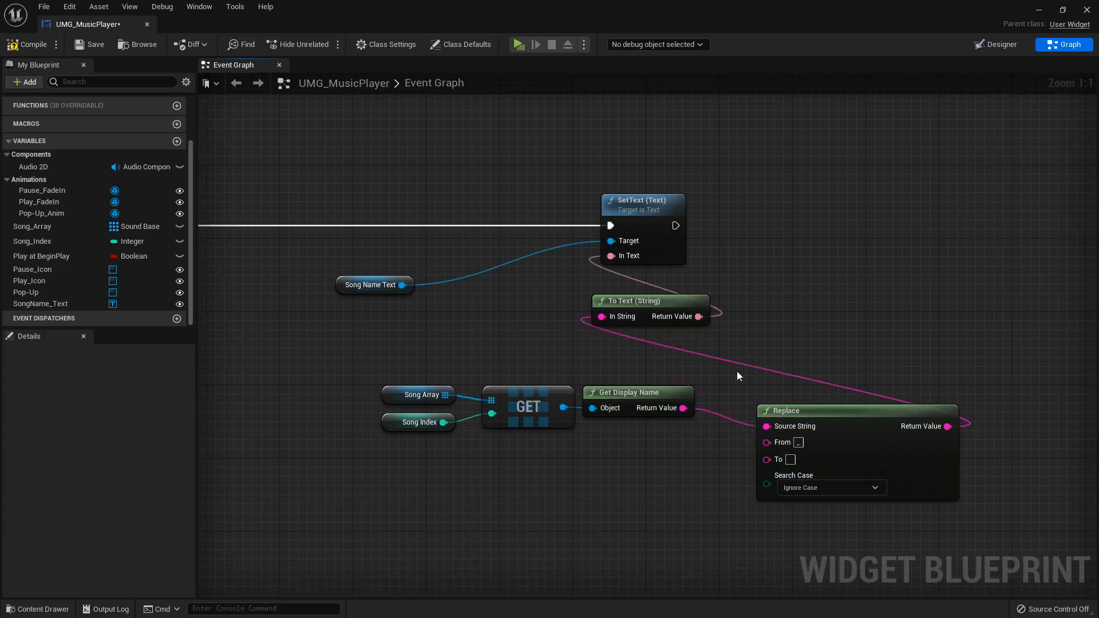
- Align the Song Array, Song Index, GET and Get Display Name nodes with Replace's Source String input
{"action": "left_click_drag", "start_coordinate": [661, 446], "coordinate": [417, 375]}
{"action": "key", "text": "Down"}
{"action": "key", "text": "Down"}
{"action": "key", "text": "Right"}
{"action": "key", "text": "Right"}
{"action": "key", "text": "Right"}
{"action": "key", "text": "Right"}
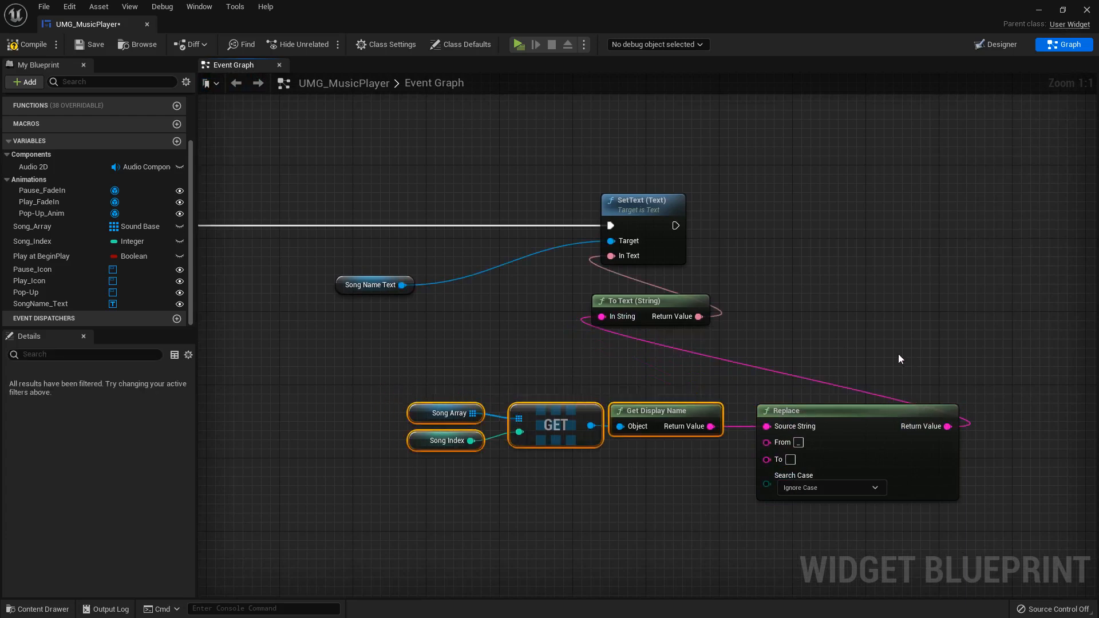
- Move the song name lookup chain close beneath SetText (Text) and place the Song Name Text getter above it, near Target
{"action": "left_click_drag", "start_coordinate": [874, 555], "coordinate": [421, 393]}
{"action": "left_click_drag", "start_coordinate": [872, 423], "coordinate": [617, 352]}
{"action": "left_click_drag", "start_coordinate": [789, 444], "coordinate": [288, 310]}
{"action": "key", "text": "Up"}
{"action": "key", "text": "Up"}
{"action": "key", "text": "Up"}
{"action": "key", "text": "Left"}
{"action": "key", "text": "Left"}
{"action": "key", "text": "Left"}
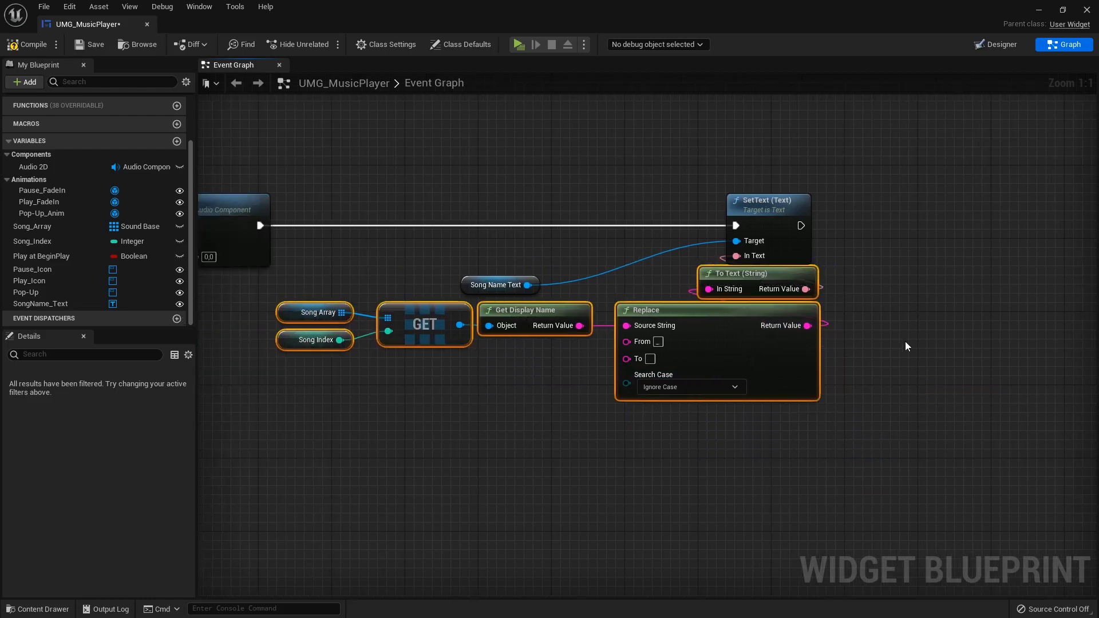
{"action": "left_click", "coordinate": [555, 247]}
{"action": "left_click_drag", "start_coordinate": [475, 290], "coordinate": [574, 253]}
{"action": "left_click", "coordinate": [580, 179]}
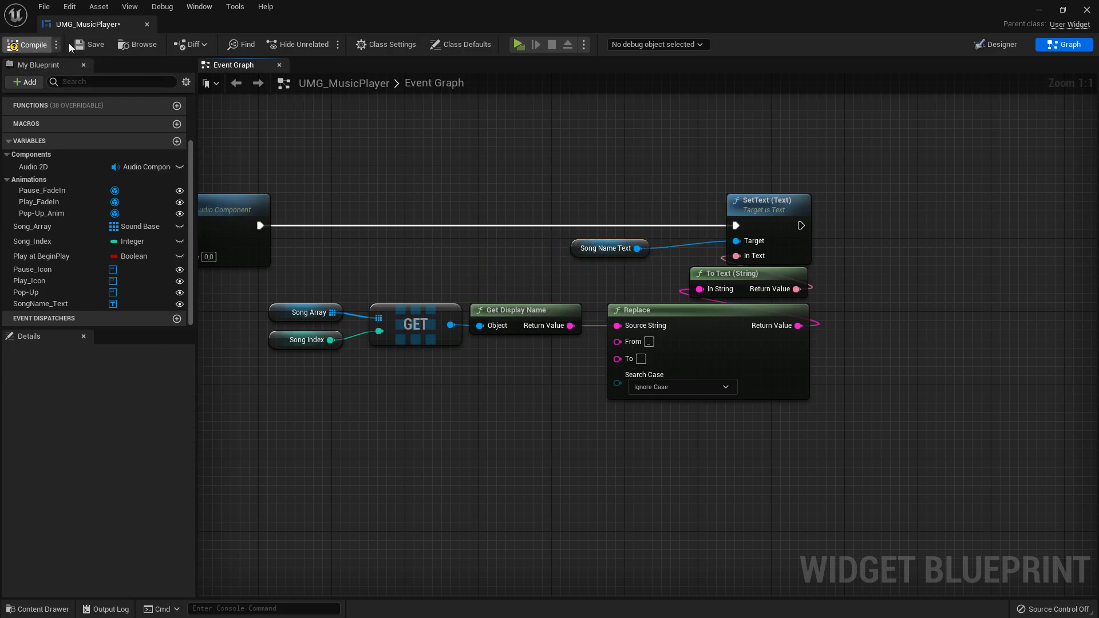
- Compile and save the widget, and run the game preview from the level editor, skipping forward two songs to check the displayed names
{"action": "left_click", "coordinate": [69, 43]}
{"action": "left_click", "coordinate": [1040, 11]}
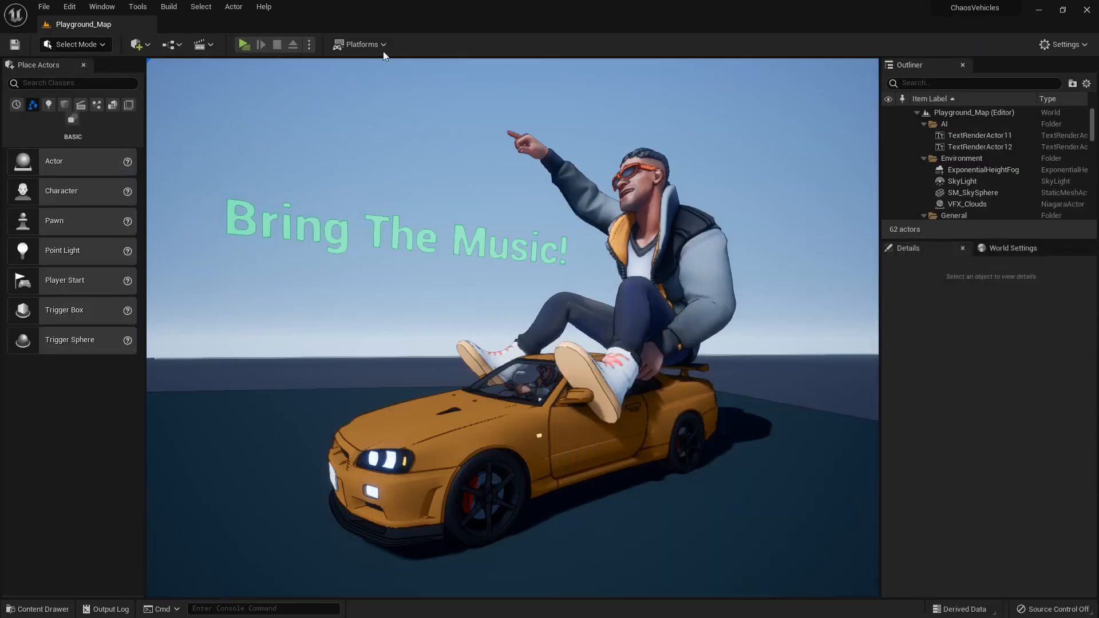
{"action": "left_click", "coordinate": [245, 46]}
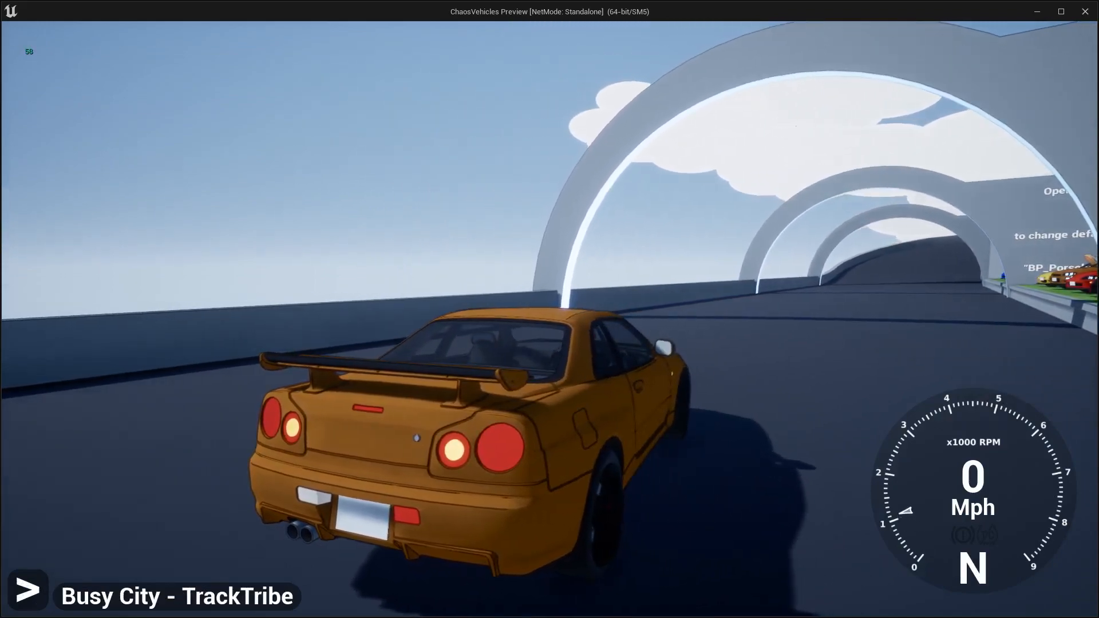
{"action": "key", "text": "period"}
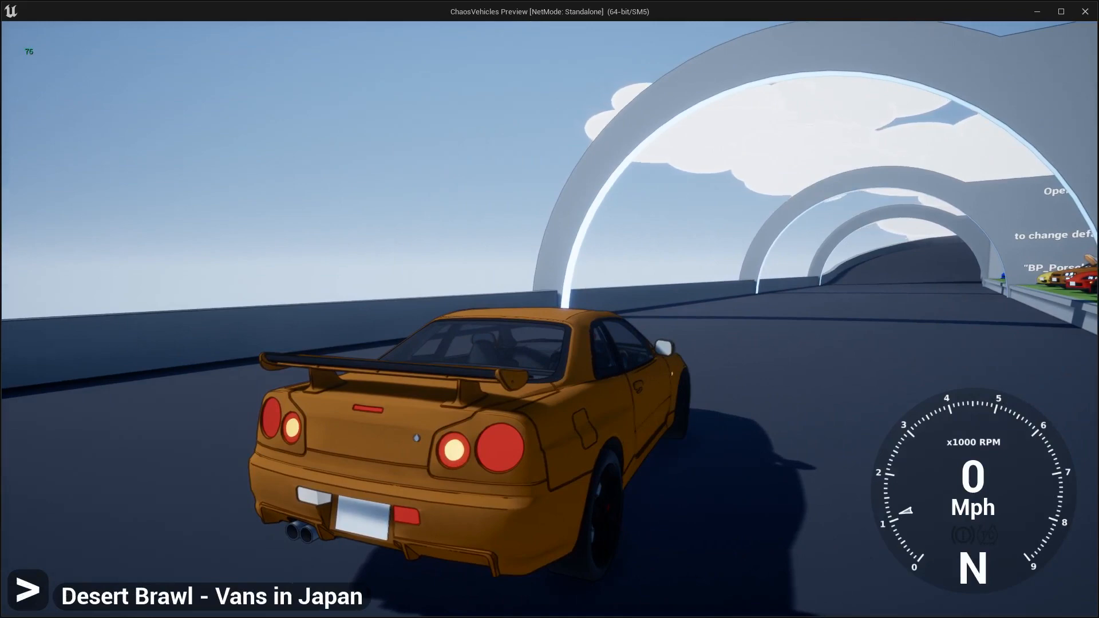
{"action": "key", "text": "period"}
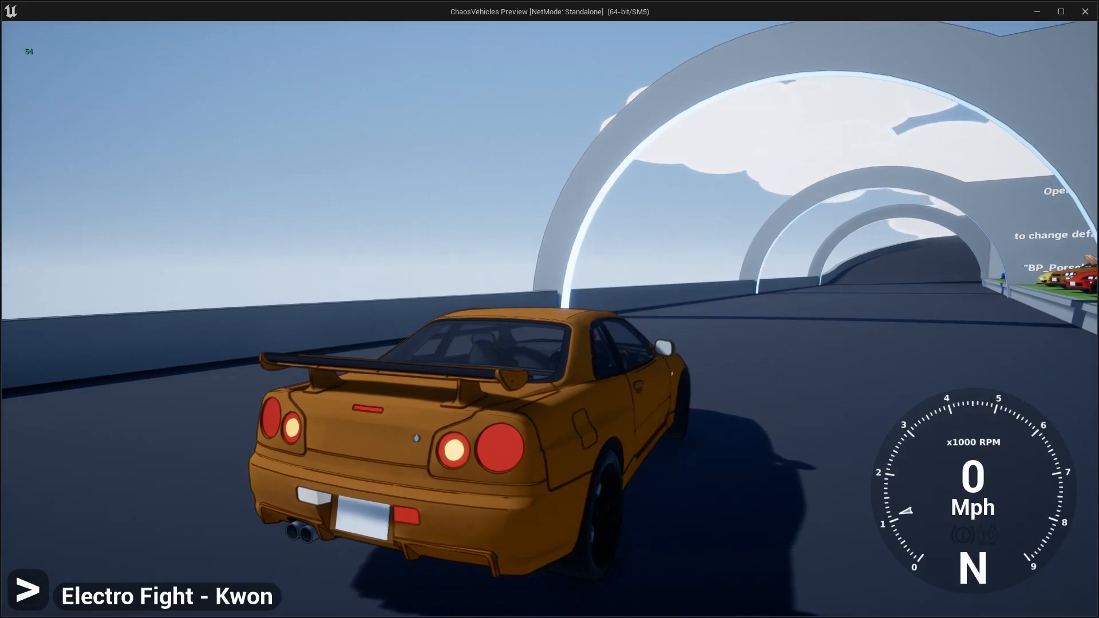
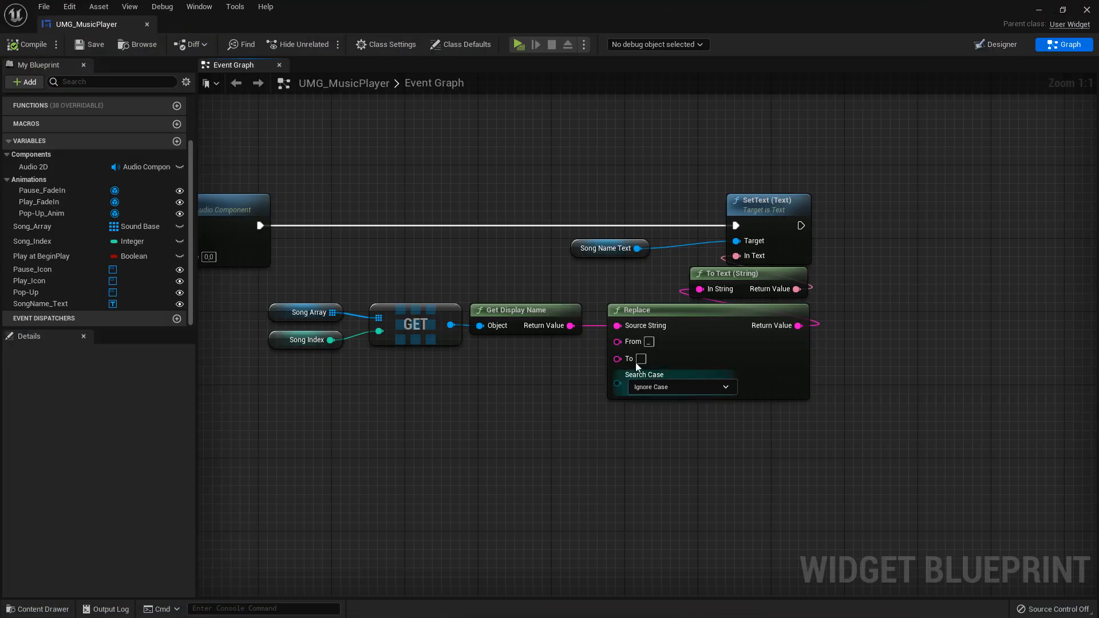
- Review the complete event graph, and examine the play/pause icons and song name pop-up closely in the widget designer
{"action": "scroll", "coordinate": [635, 362], "scroll_direction": "down", "scroll_amount": 6}
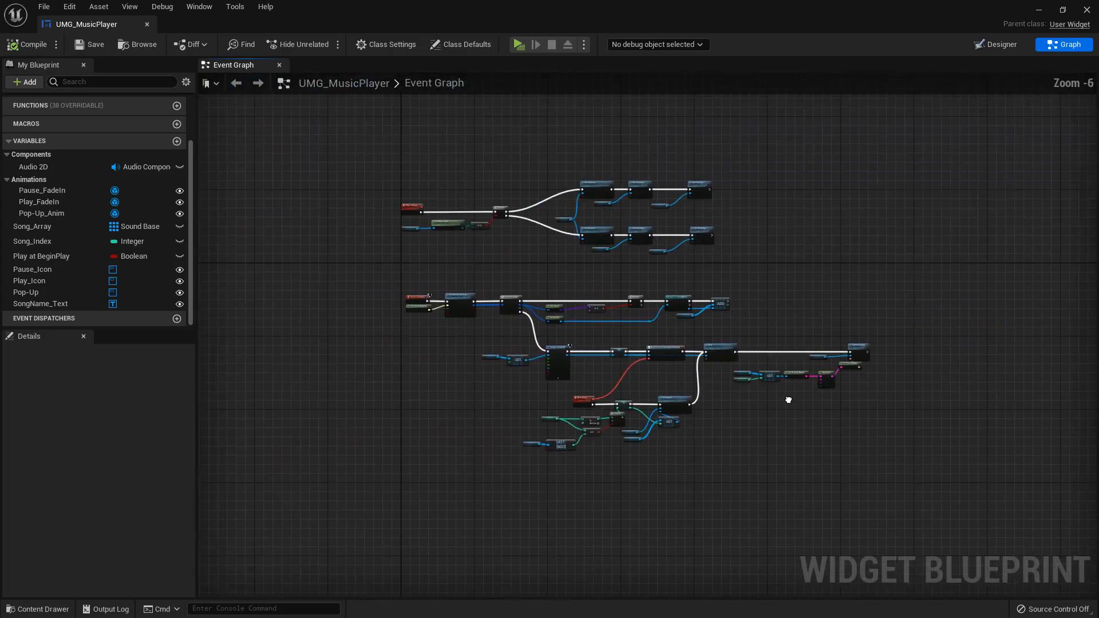
{"action": "scroll", "coordinate": [599, 324], "scroll_direction": "up", "scroll_amount": 4}
{"action": "scroll", "coordinate": [662, 359], "scroll_direction": "down", "scroll_amount": 3}
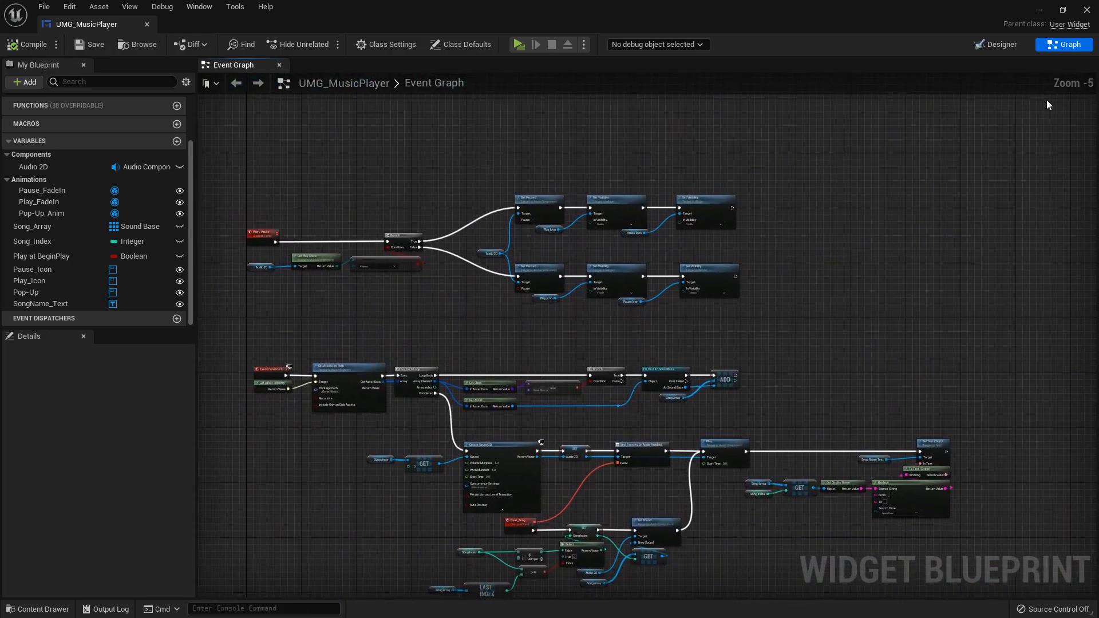
{"action": "left_click", "coordinate": [997, 44]}
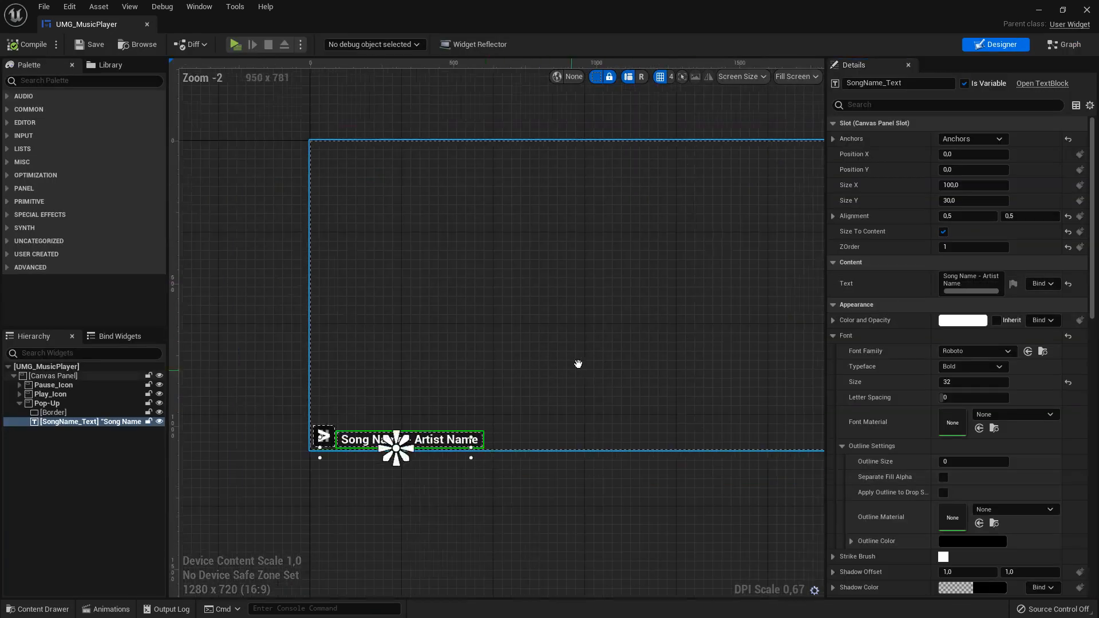
{"action": "right_click_drag", "start_coordinate": [578, 364], "coordinate": [655, 327]}
{"action": "left_click", "coordinate": [518, 490]}
{"action": "scroll", "coordinate": [428, 415], "scroll_direction": "up", "scroll_amount": 6}
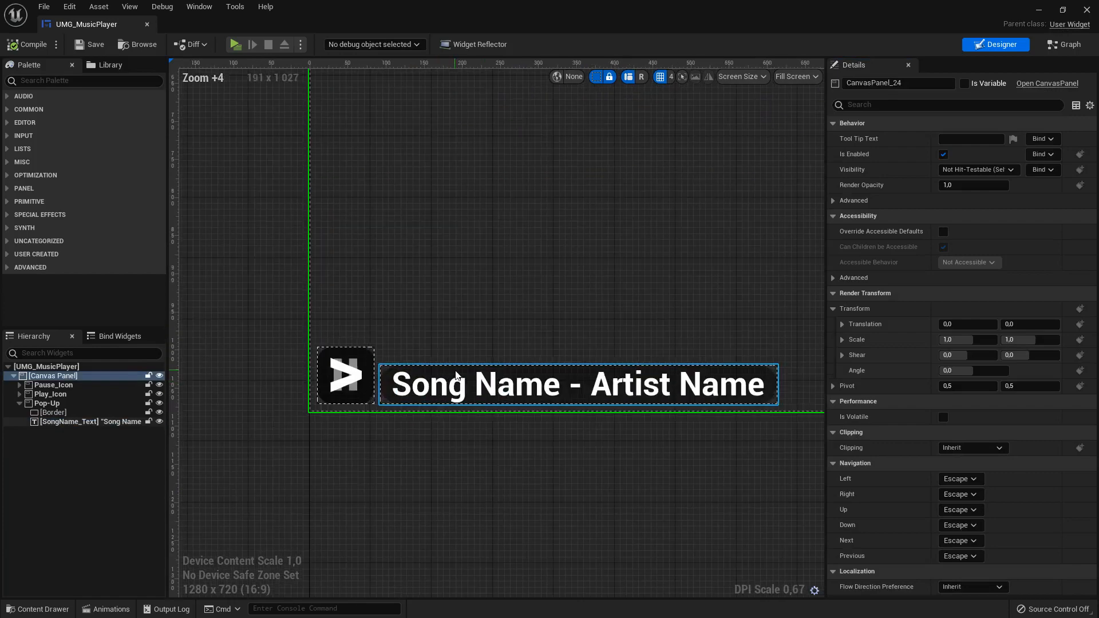
{"action": "scroll", "coordinate": [449, 486], "scroll_direction": "up", "scroll_amount": 4}
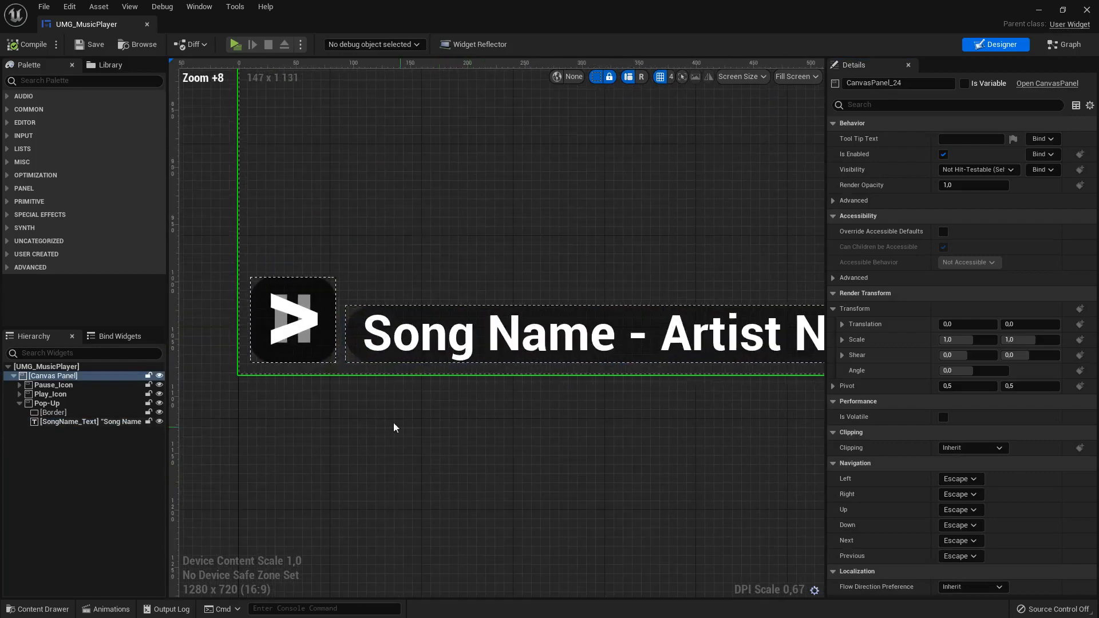
- Select the Pop-Up panel, look through the widget's animations, and delete Pause_FadeIn, Play_FadeIn and Pop-Up_Anim
{"action": "left_click", "coordinate": [56, 404]}
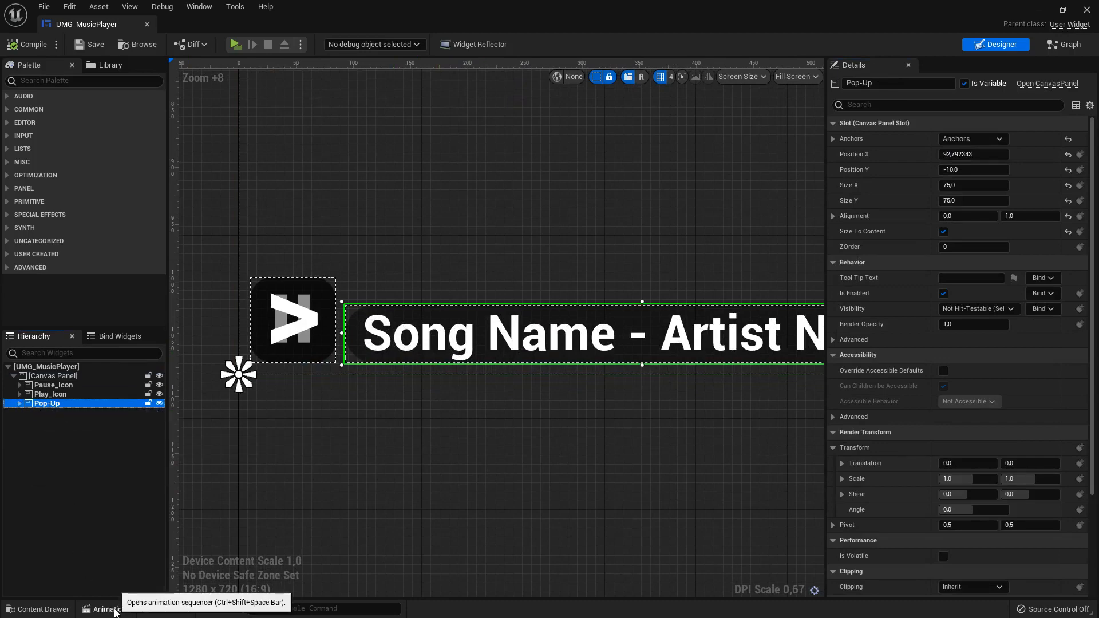
{"action": "left_click", "coordinate": [106, 609]}
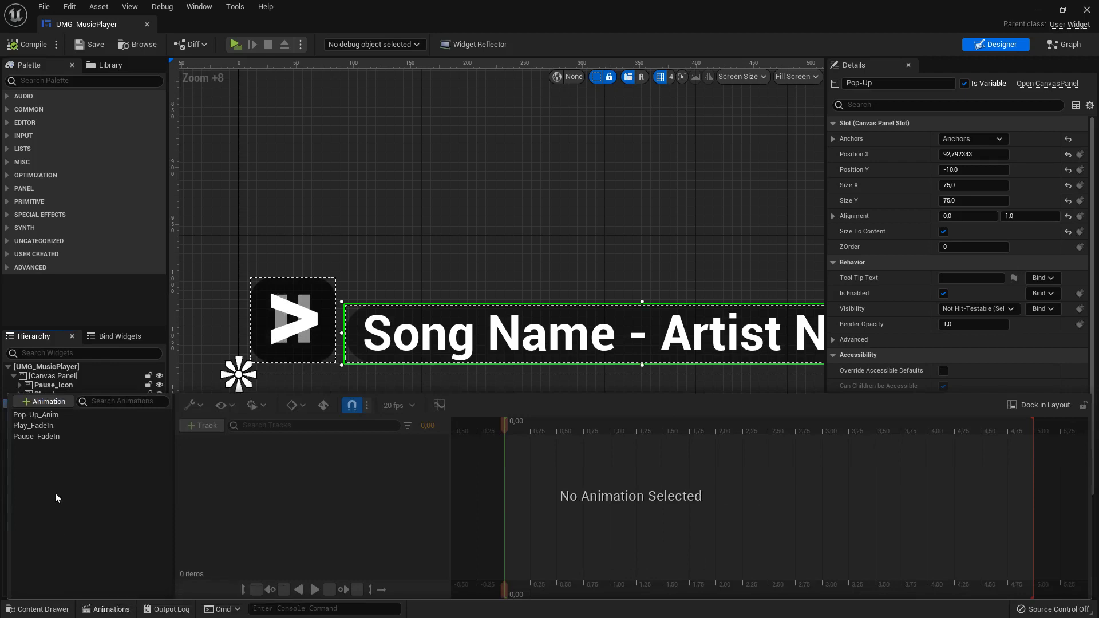
{"action": "left_click", "coordinate": [42, 435]}
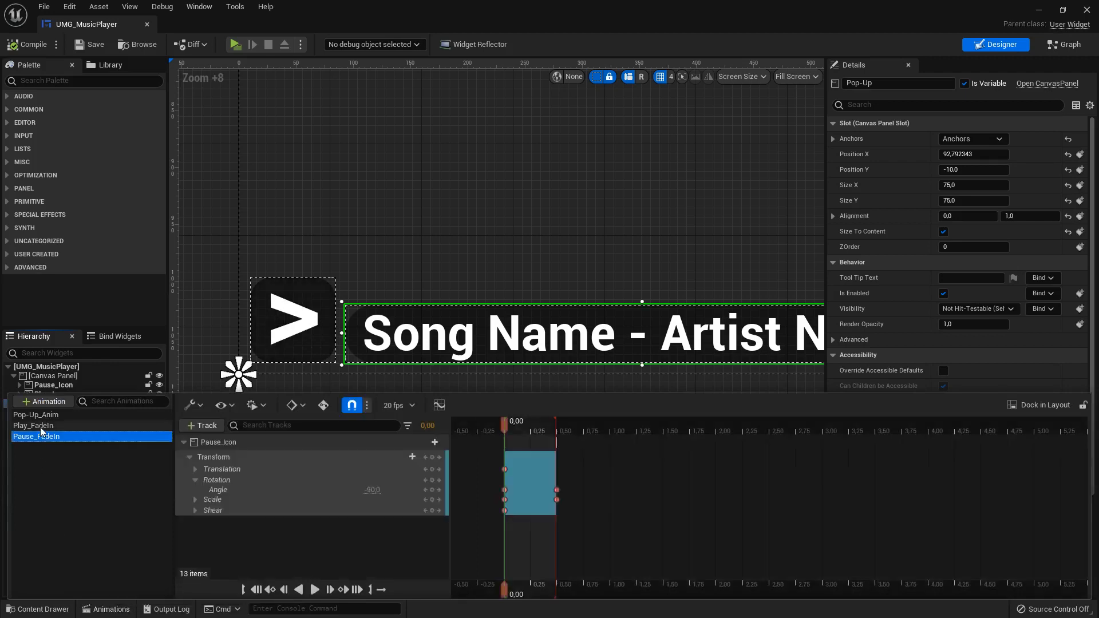
{"action": "left_click", "coordinate": [40, 427]}
{"action": "left_click", "coordinate": [46, 417]}
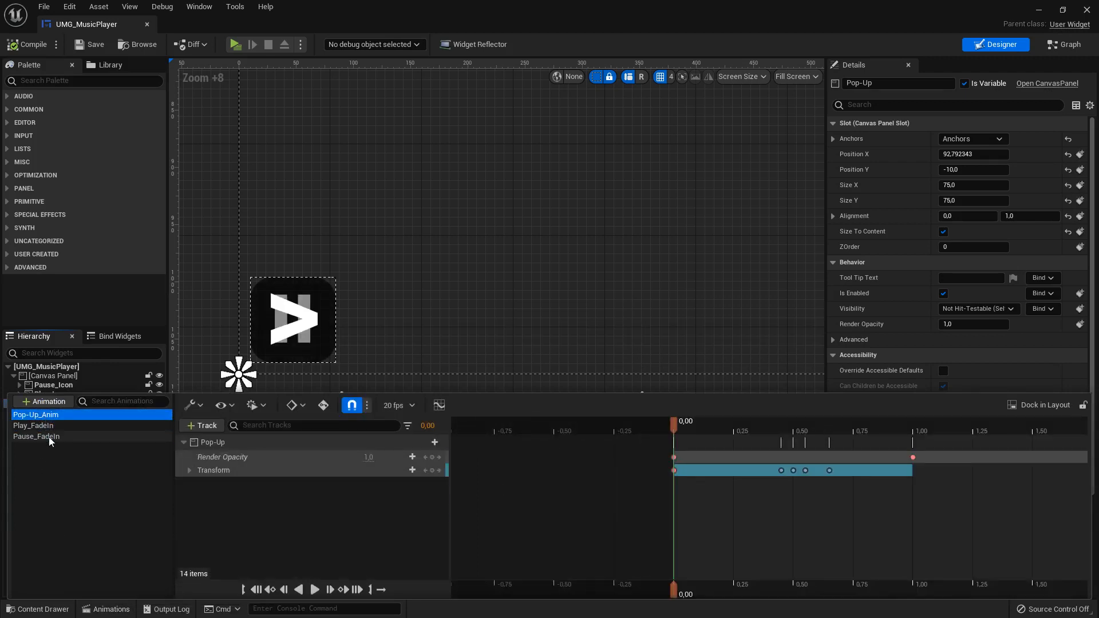
{"action": "key", "text": "Delete"}
{"action": "left_click", "coordinate": [47, 413]}
{"action": "key", "text": "Delete"}
{"action": "left_click", "coordinate": [48, 417]}
{"action": "key", "text": "Delete"}
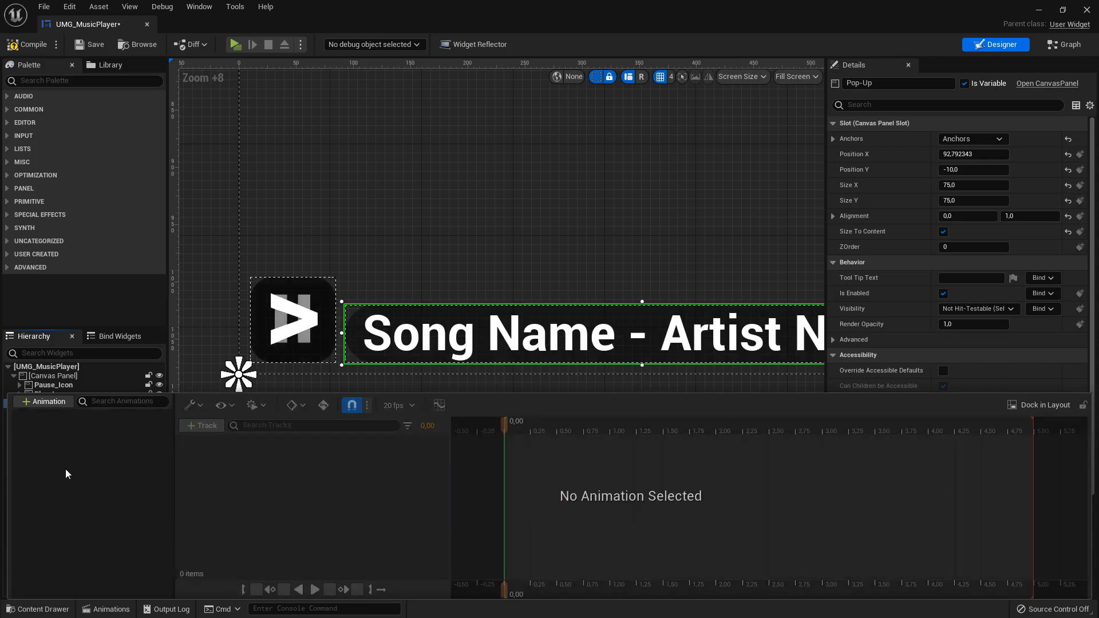
- Create a new widget animation named Pop-Up_Anim
{"action": "left_click", "coordinate": [43, 404]}
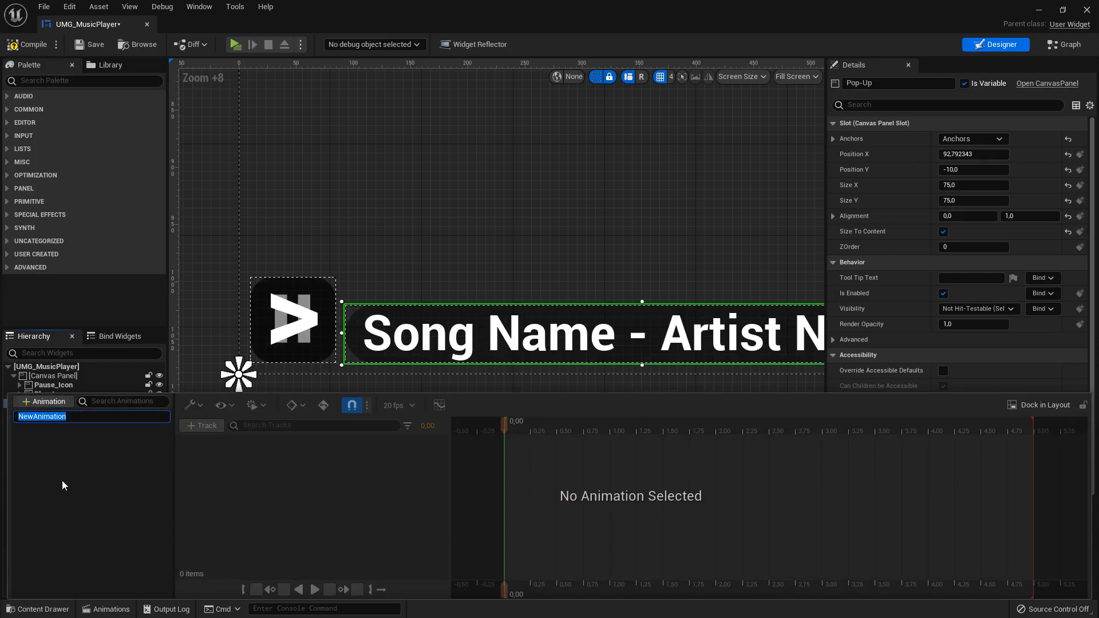
{"action": "type", "text": "Pop-Up"}
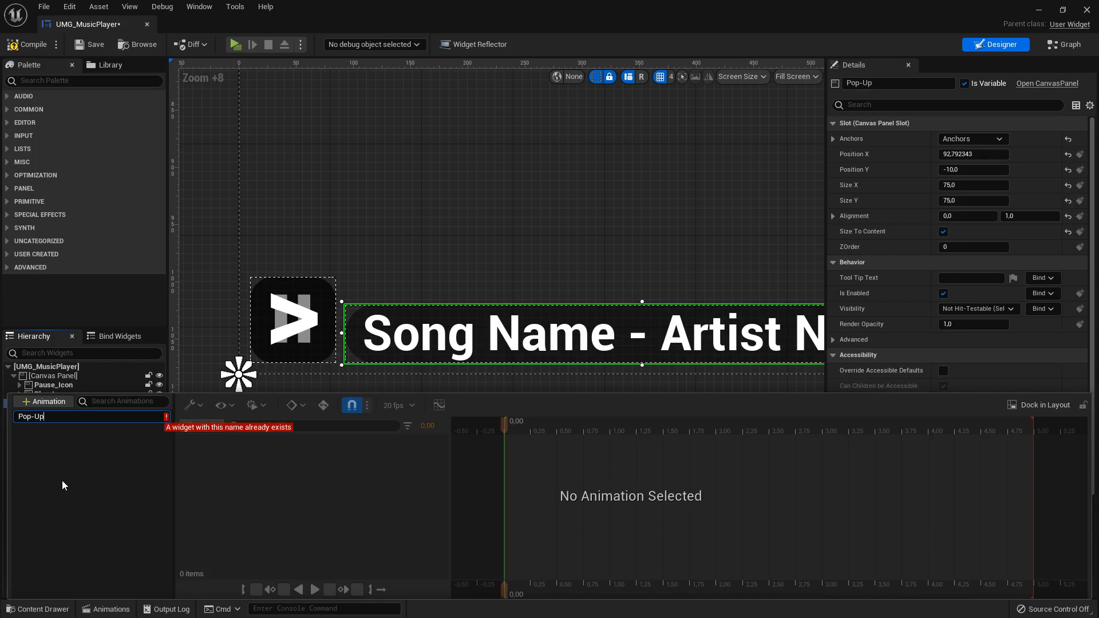
{"action": "type", "text": "_"}
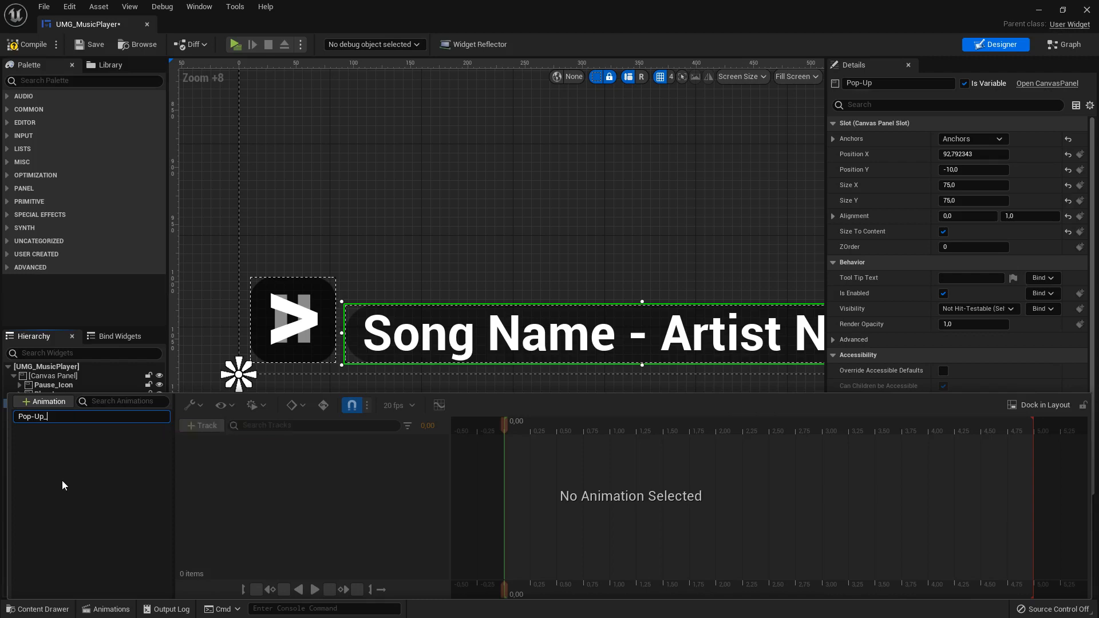
{"action": "type", "text": "Anim"}
{"action": "key", "text": "Return"}
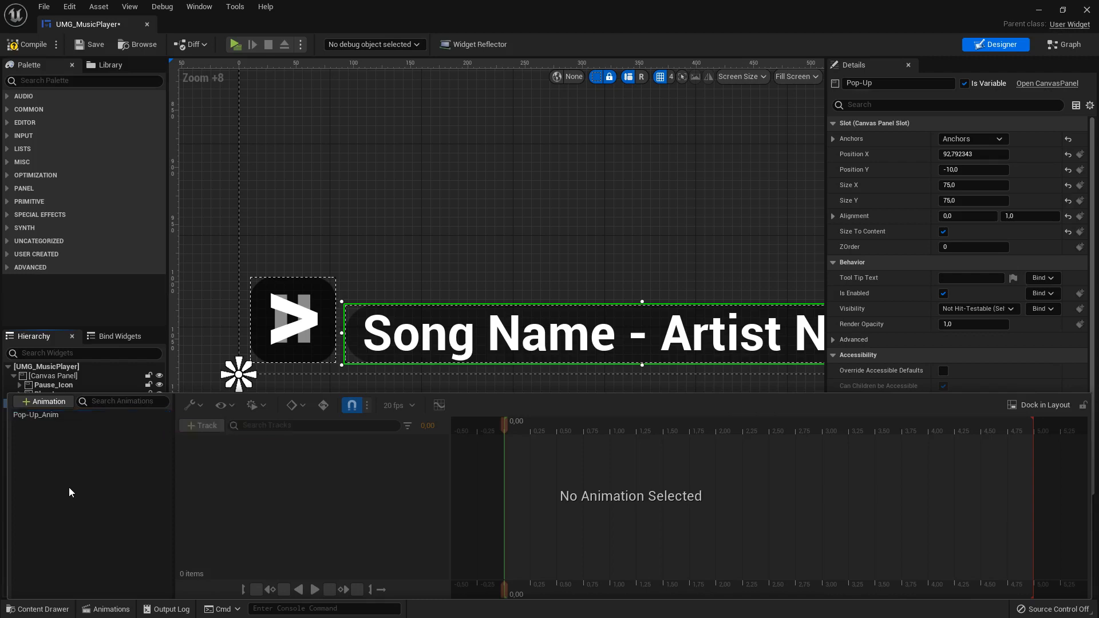
- Add a track for the Pop-Up panel to Pop-Up_Anim, give it a Transform track and expand its channels
{"action": "left_click", "coordinate": [50, 416]}
{"action": "left_click", "coordinate": [211, 426]}
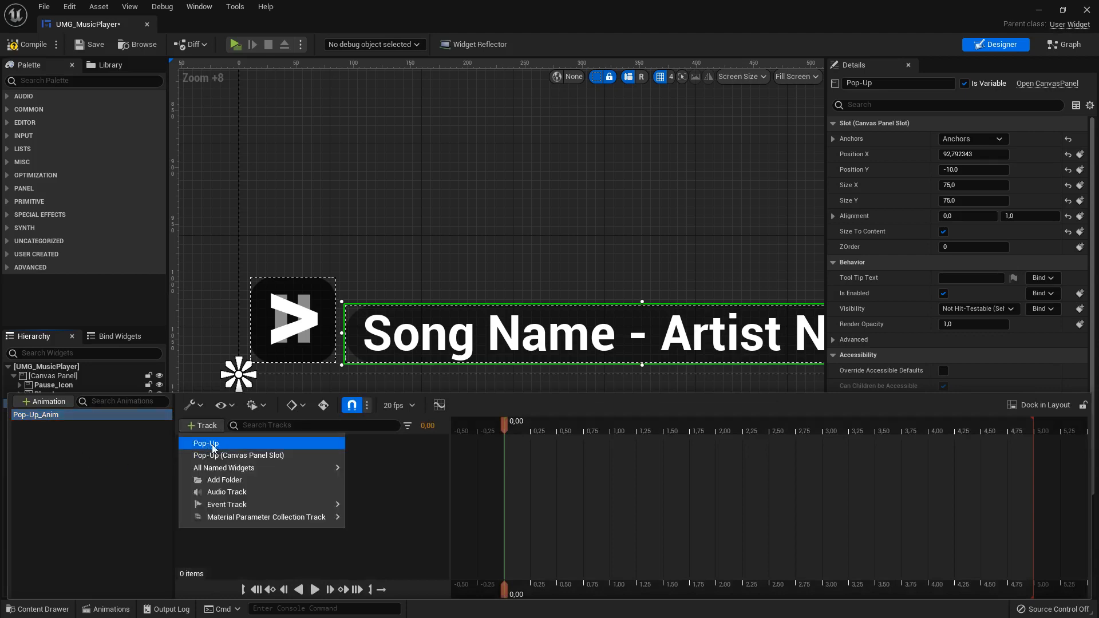
{"action": "left_click", "coordinate": [207, 444]}
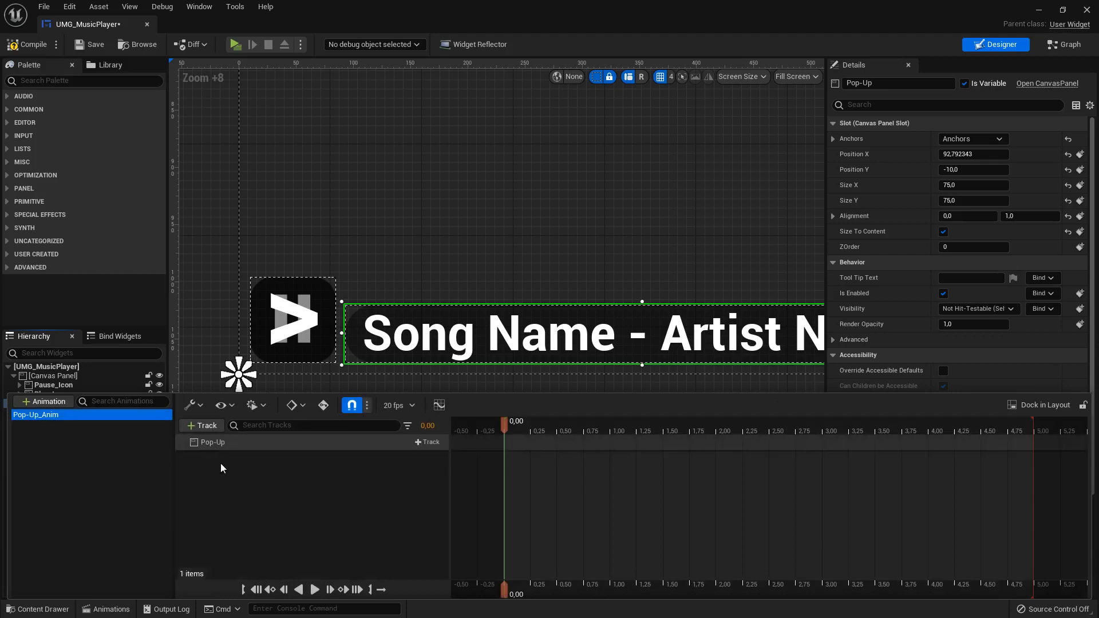
{"action": "left_click", "coordinate": [428, 442]}
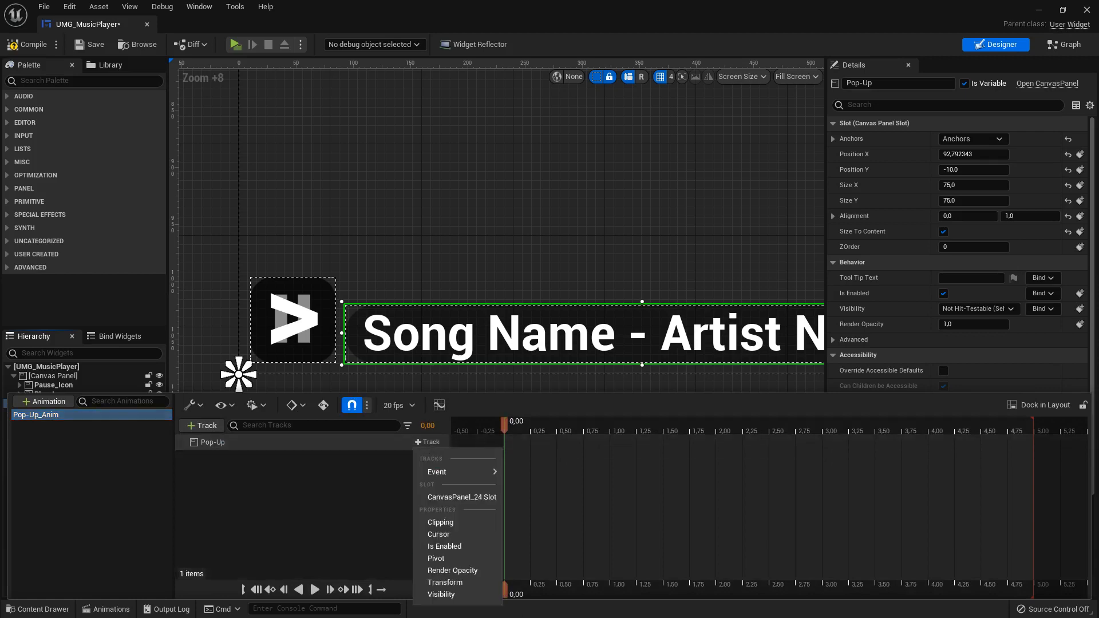
{"action": "left_click", "coordinate": [440, 582]}
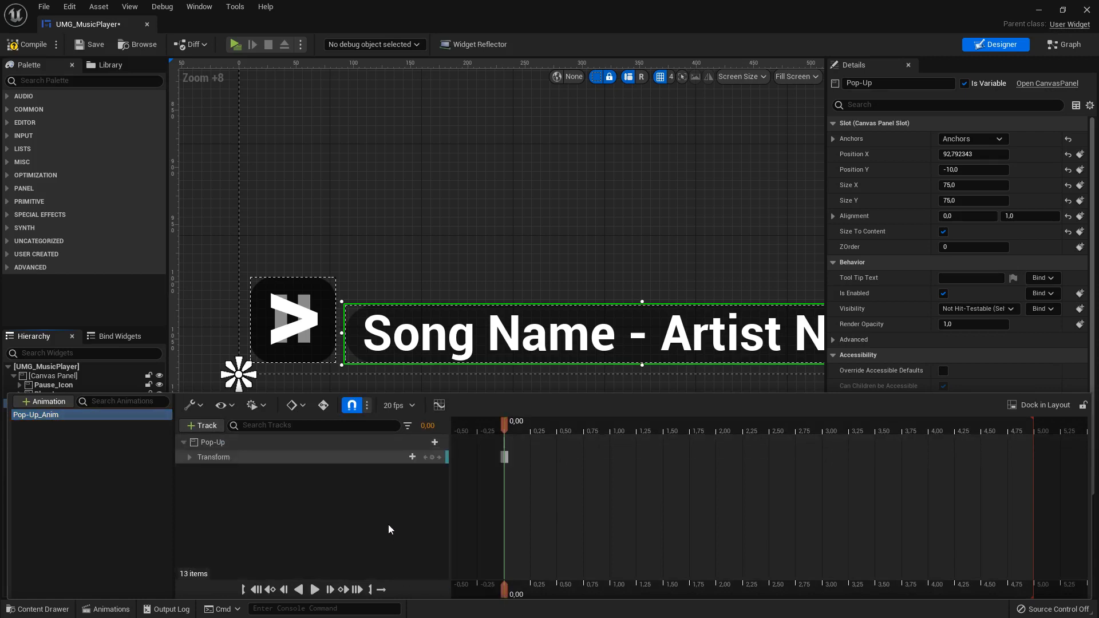
{"action": "left_click", "coordinate": [189, 457]}
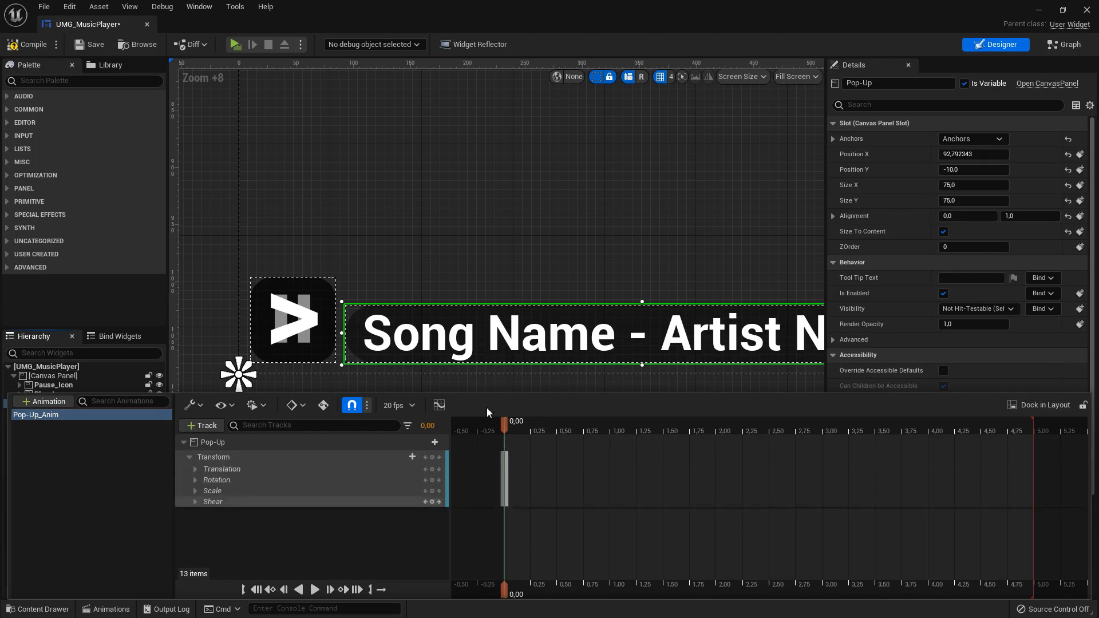
- Expand the Translation channels in Pop-Up_Anim and extend the Transform section to 15 frames, ending at 0.75 s
{"action": "right_click_drag", "start_coordinate": [634, 243], "coordinate": [504, 201]}
{"action": "scroll", "coordinate": [505, 202], "scroll_direction": "down", "scroll_amount": 4}
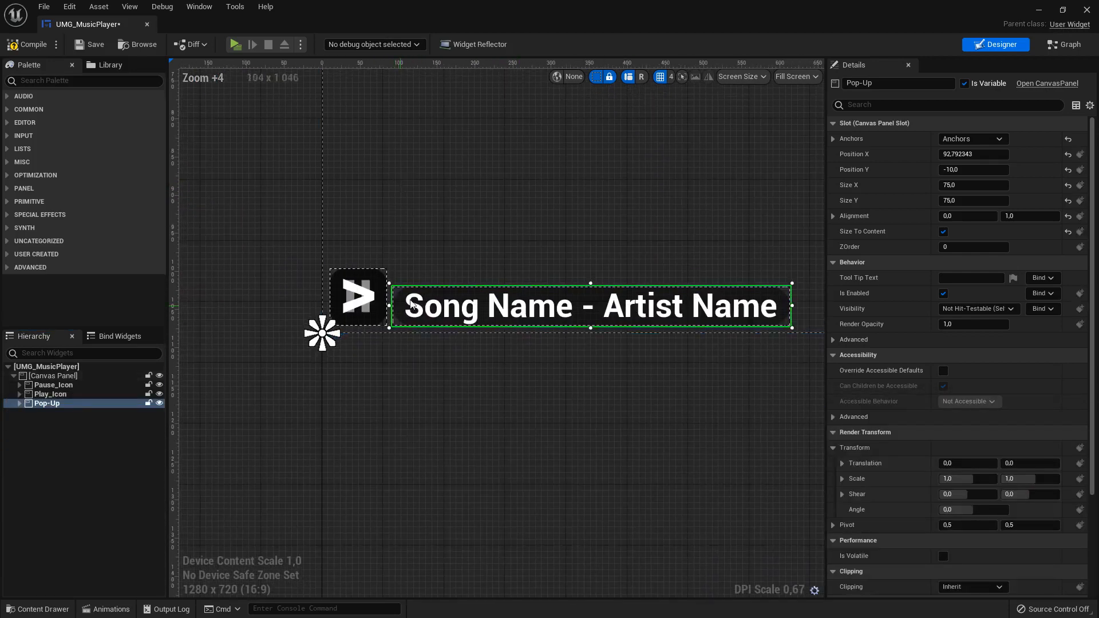
{"action": "right_click_drag", "start_coordinate": [606, 459], "coordinate": [597, 458]}
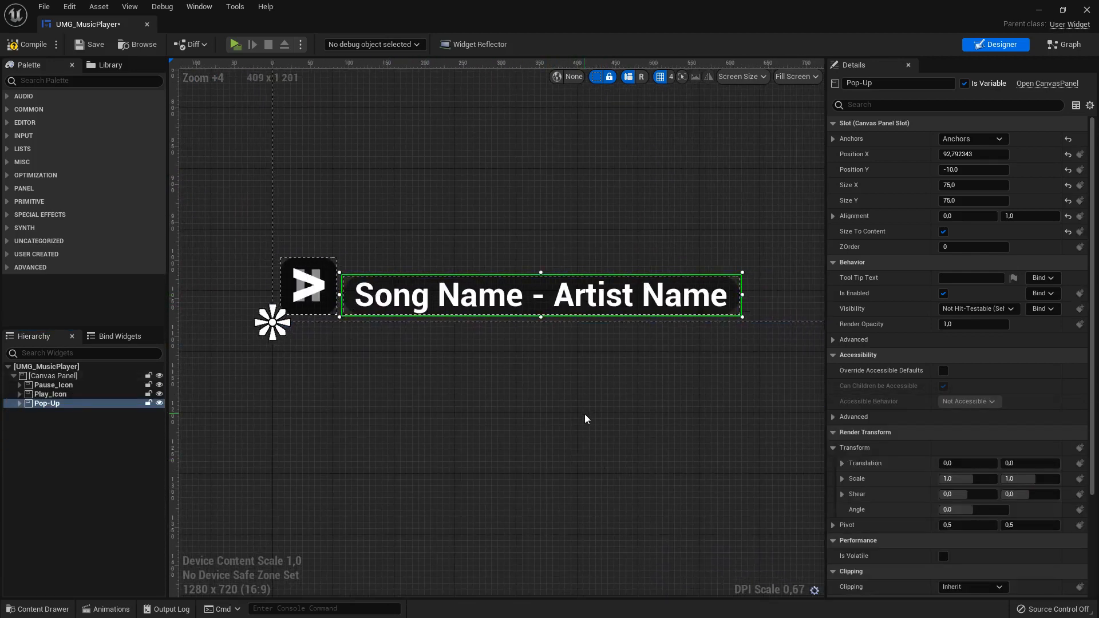
{"action": "left_click", "coordinate": [39, 609]}
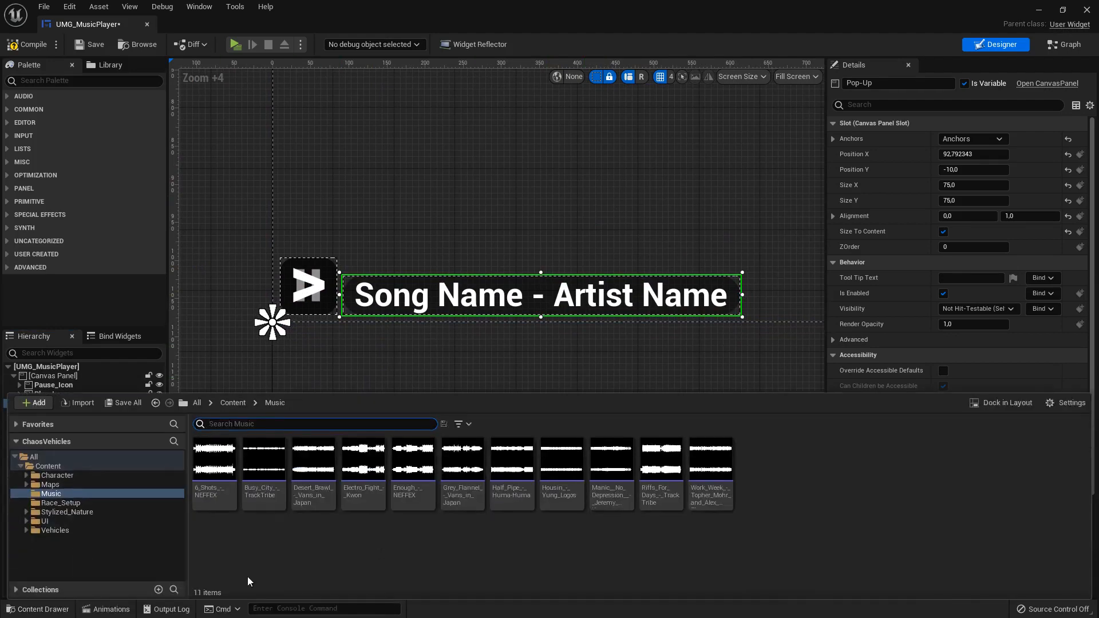
{"action": "left_click", "coordinate": [61, 610]}
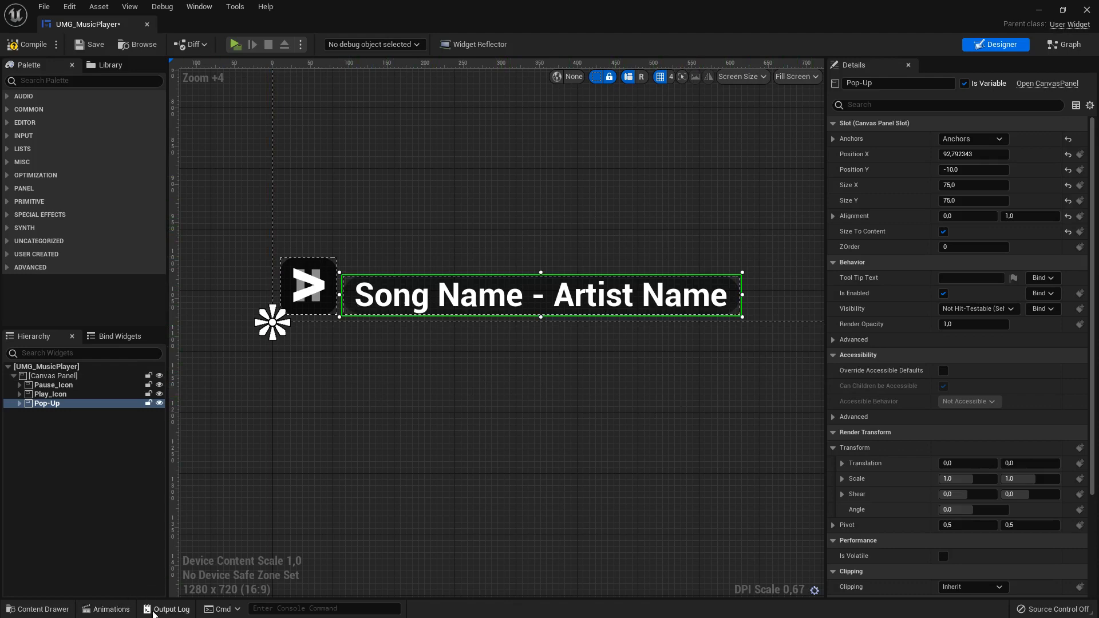
{"action": "left_click", "coordinate": [107, 609]}
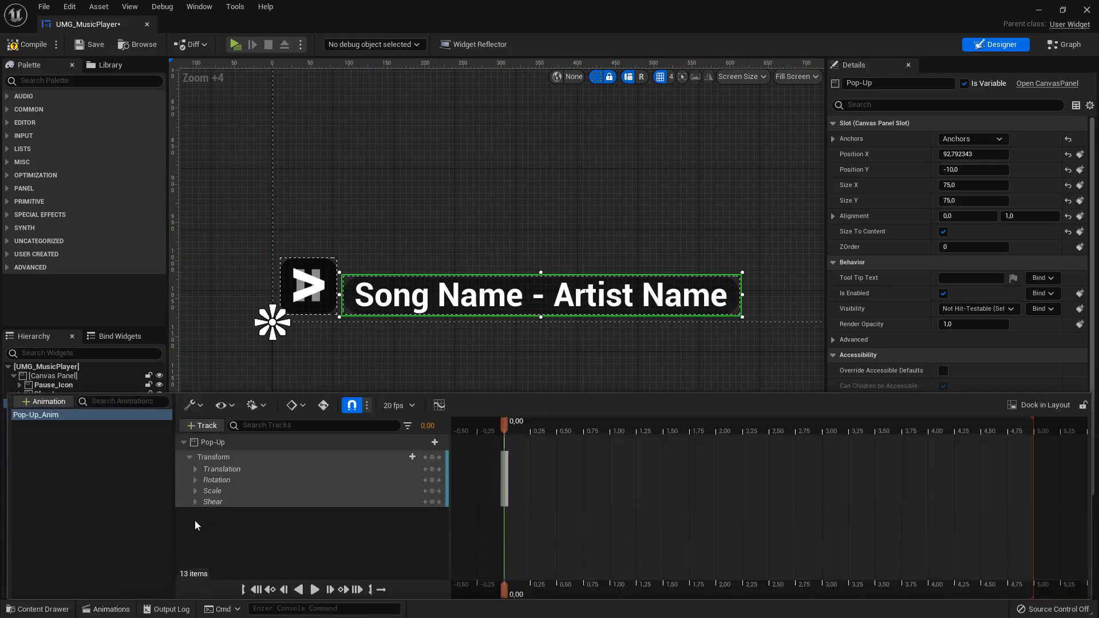
{"action": "left_click", "coordinate": [195, 469]}
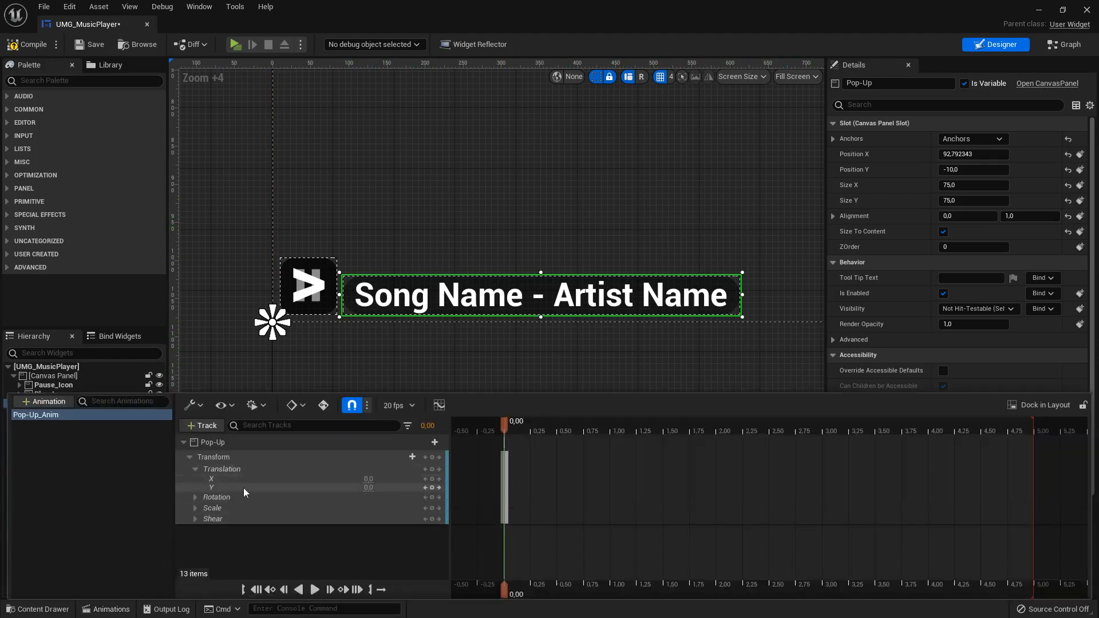
{"action": "left_click_drag", "start_coordinate": [507, 484], "coordinate": [584, 498]}
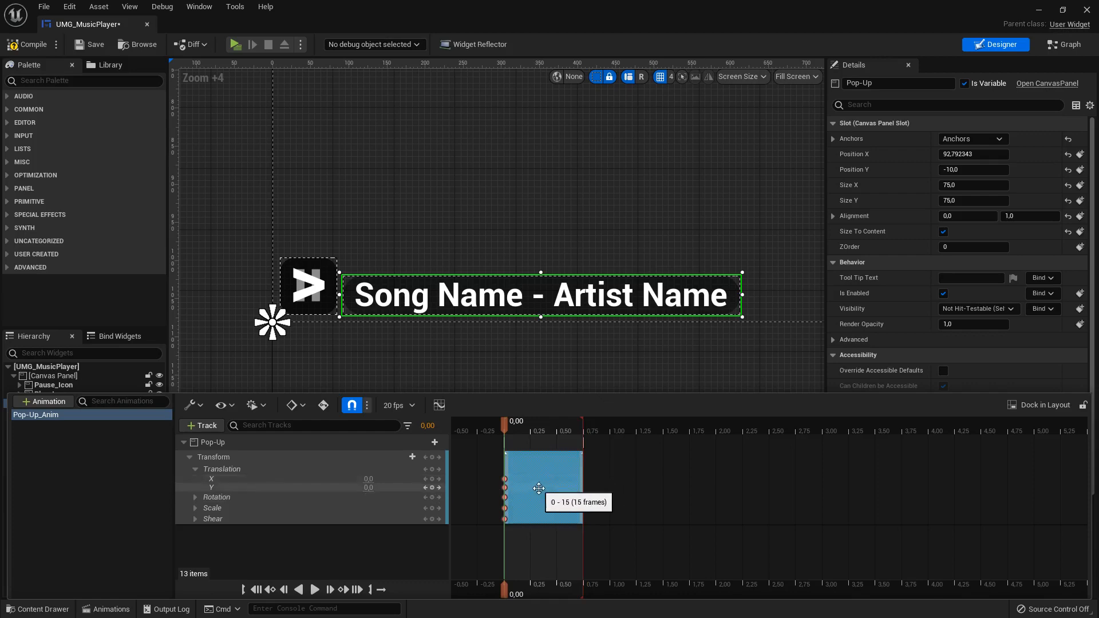
- Set the Pop-Up's Y translation to 85 at 0.00 s, so the panel starts below the canvas
{"action": "scroll", "coordinate": [546, 501], "scroll_direction": "up", "scroll_amount": 3, "text": "ctrl"}
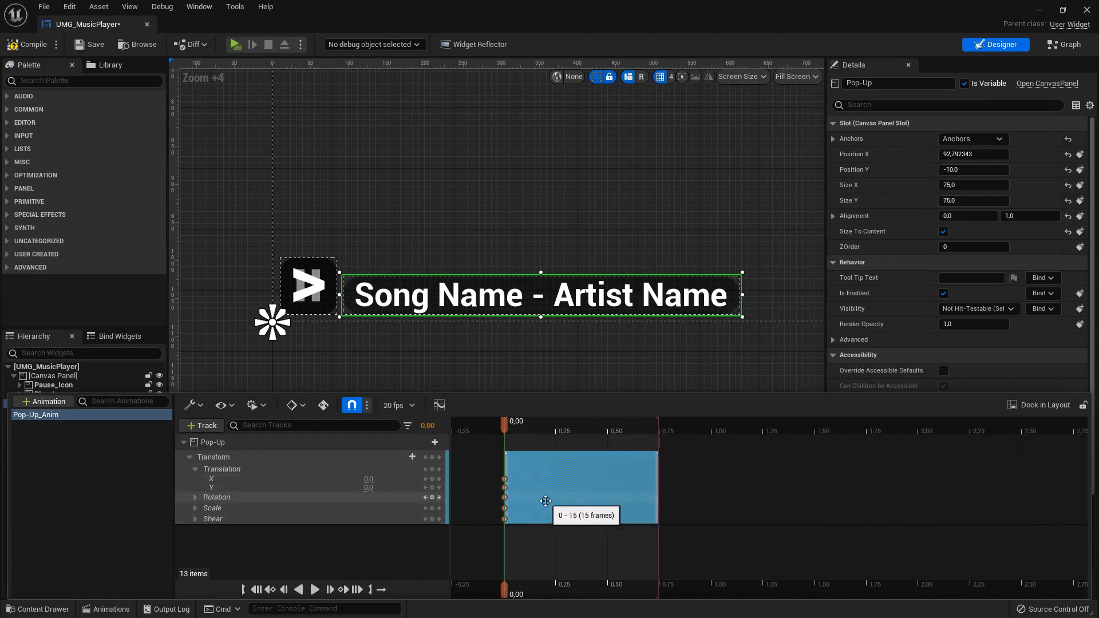
{"action": "scroll", "coordinate": [545, 501], "scroll_direction": "up", "scroll_amount": 12, "text": "ctrl"}
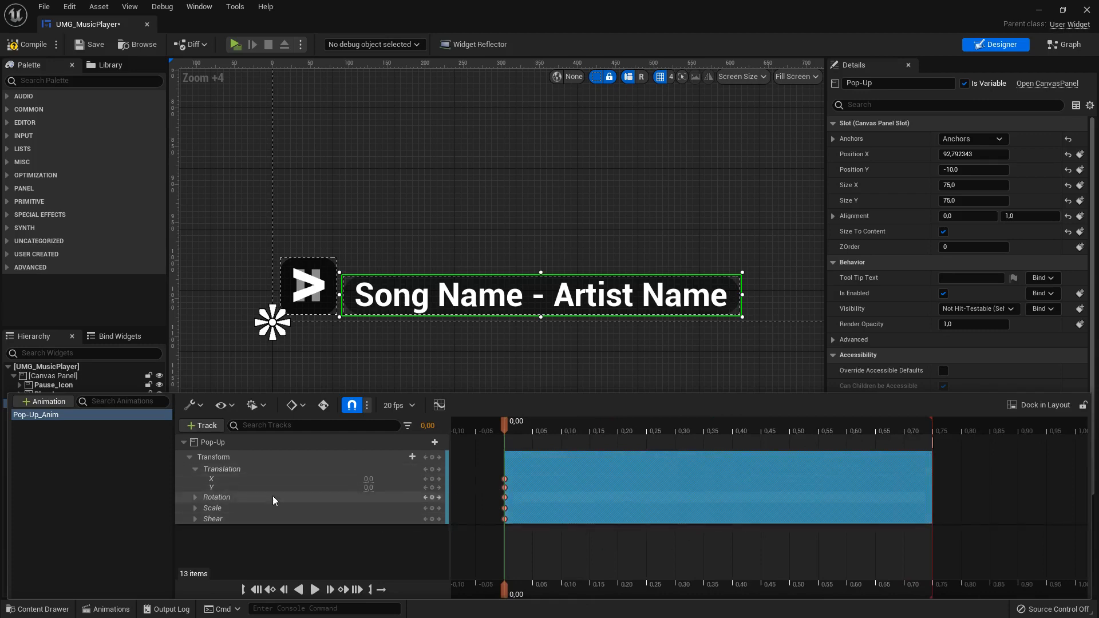
{"action": "left_click", "coordinate": [369, 488]}
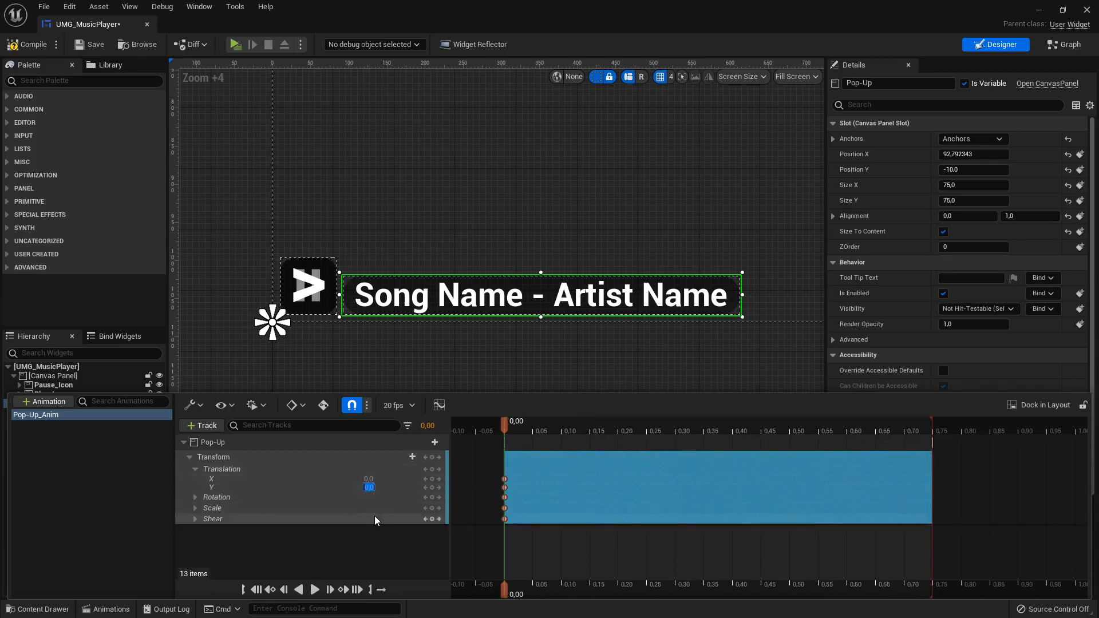
{"action": "key", "text": "Return"}
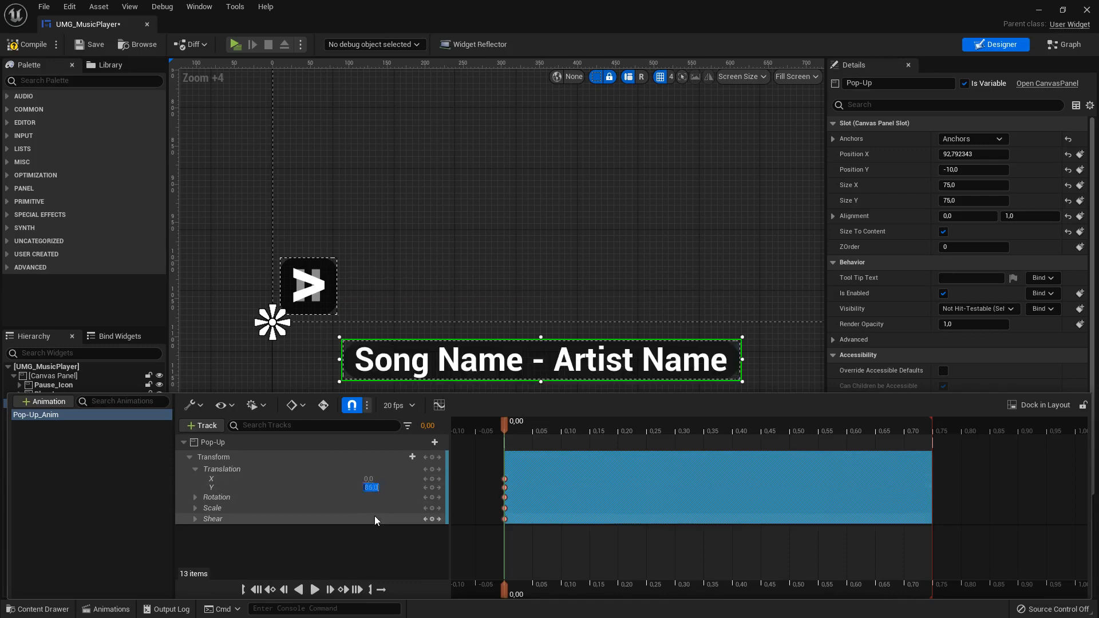
- Key the Pop-Up's Y translation at 0 at the 0.75 s mark and preview the animation
{"action": "left_click", "coordinate": [511, 429]}
{"action": "left_click_drag", "start_coordinate": [511, 428], "coordinate": [934, 439]}
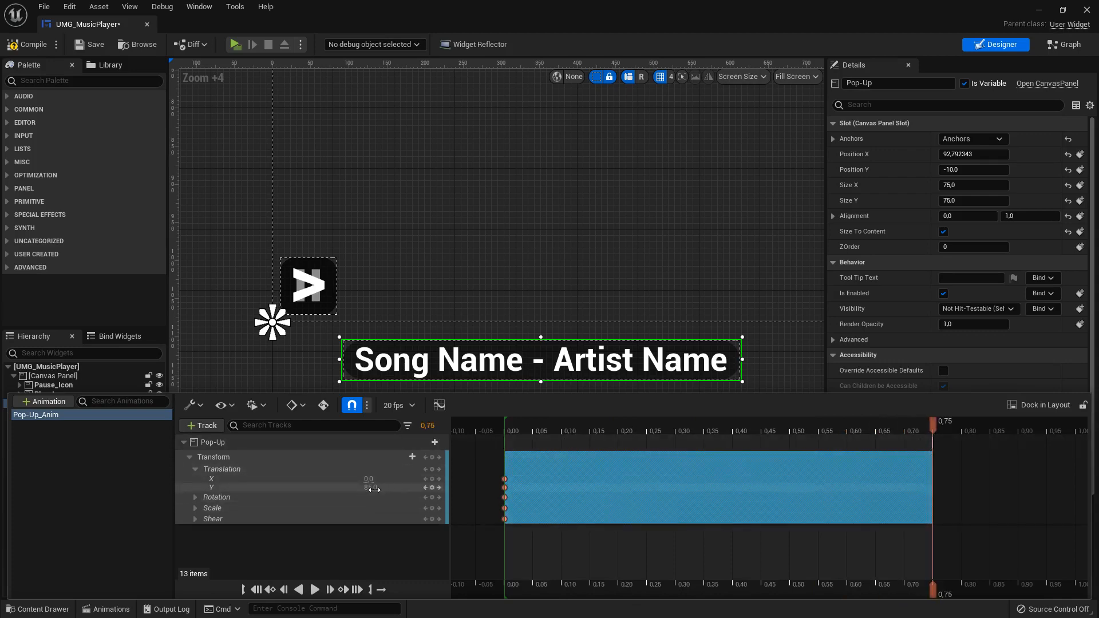
{"action": "type", "text": "0"}
{"action": "key", "text": "Return"}
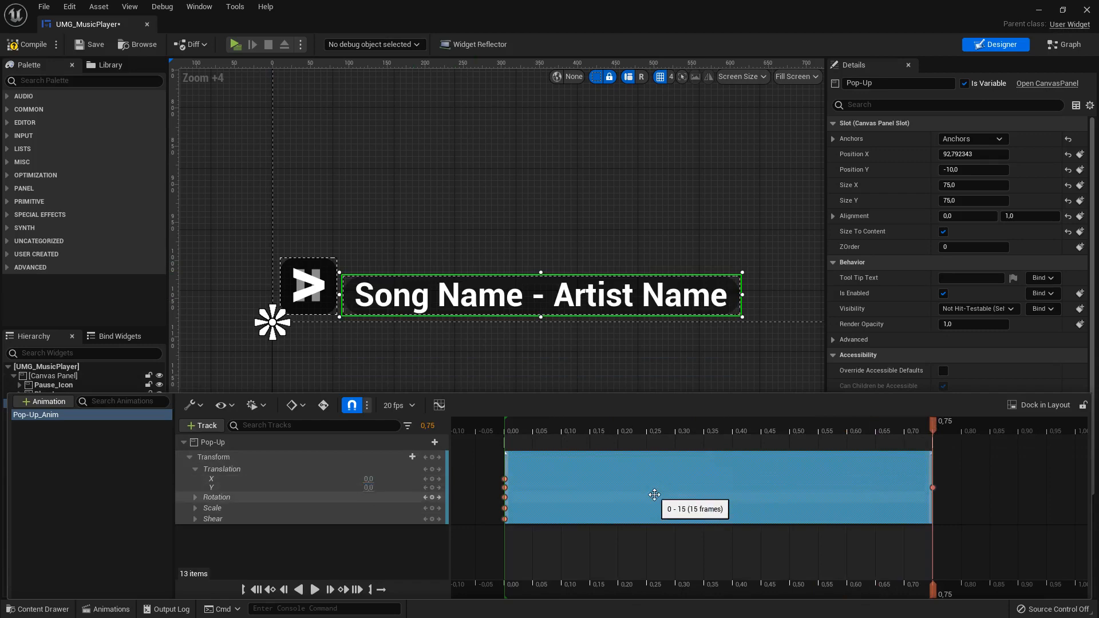
{"action": "key", "text": "space"}
{"action": "key", "text": "space"}
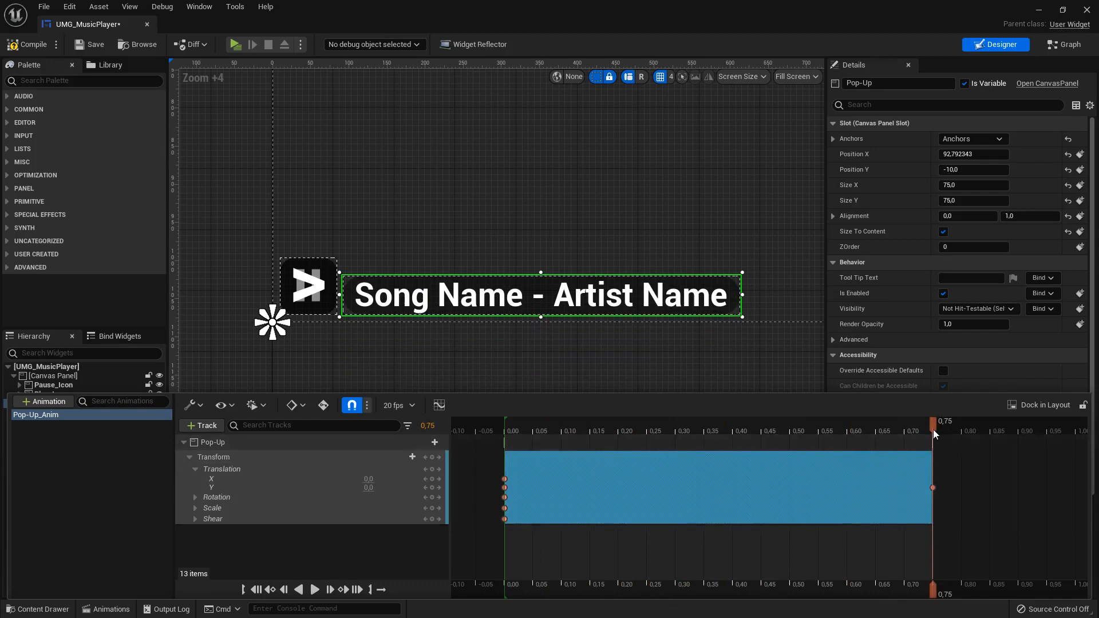
- Add an overshoot key at 0.45 s with the Pop-Up's Y translation set to -25, and scrub on to 0.75 s
{"action": "left_click_drag", "start_coordinate": [933, 428], "coordinate": [761, 442]}
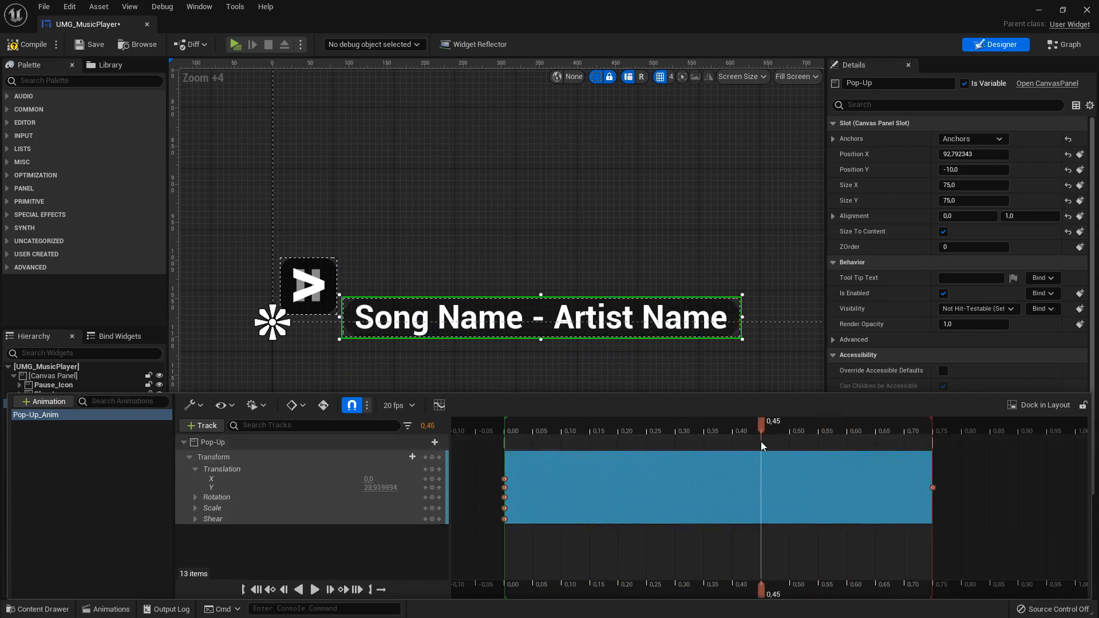
{"action": "left_click", "coordinate": [375, 488]}
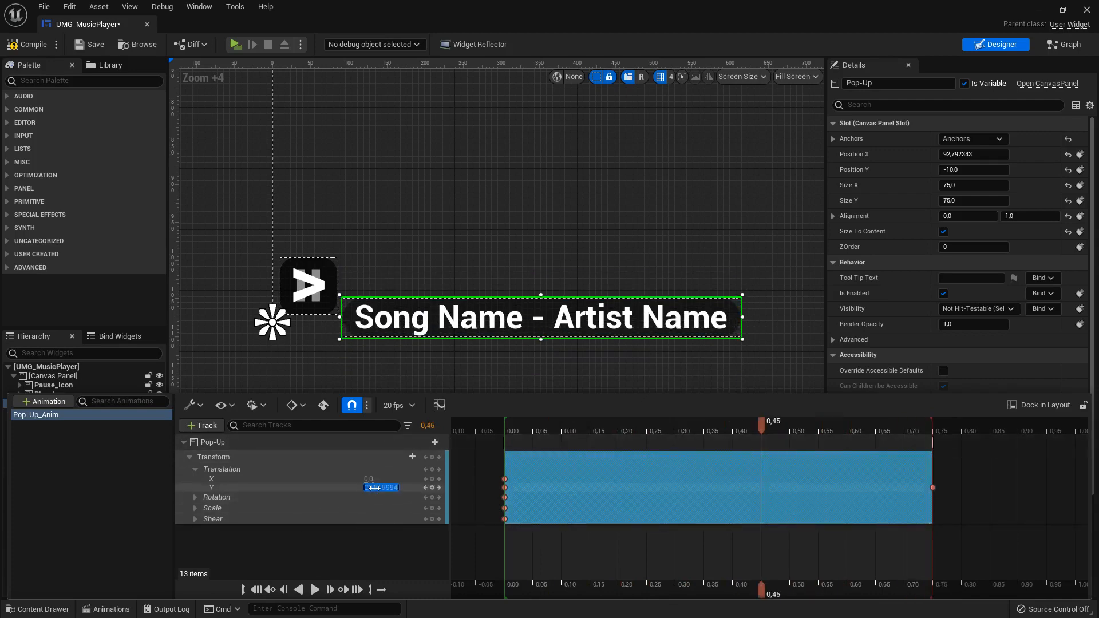
{"action": "type", "text": "0"}
{"action": "key", "text": "Return"}
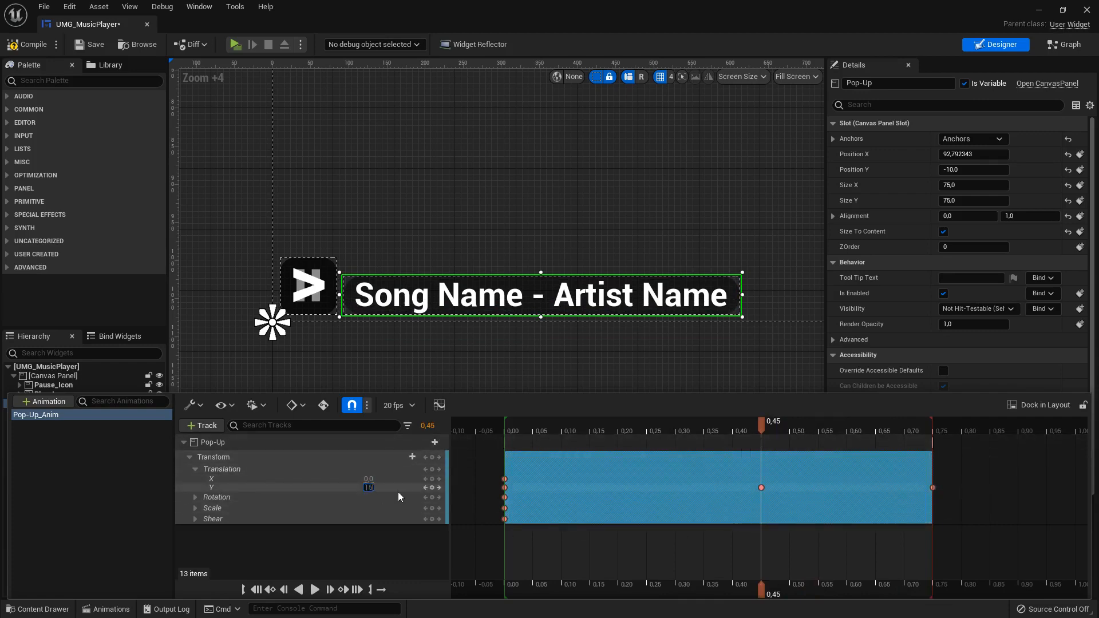
{"action": "type", "text": "15"}
{"action": "key", "text": "Return"}
{"action": "type", "text": "-15"}
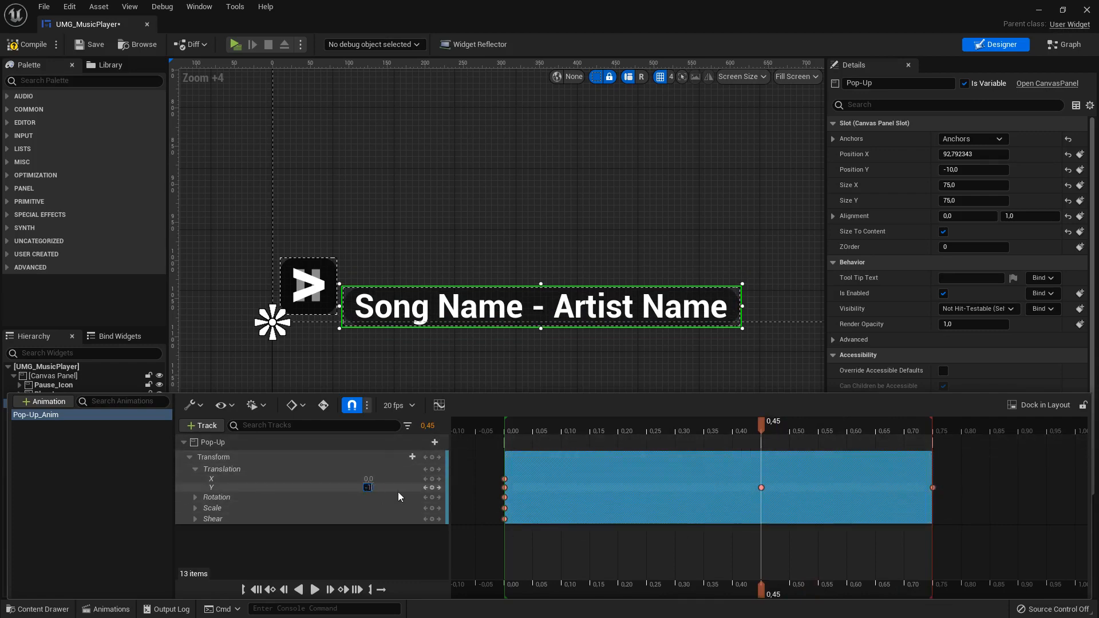
{"action": "key", "text": "Return"}
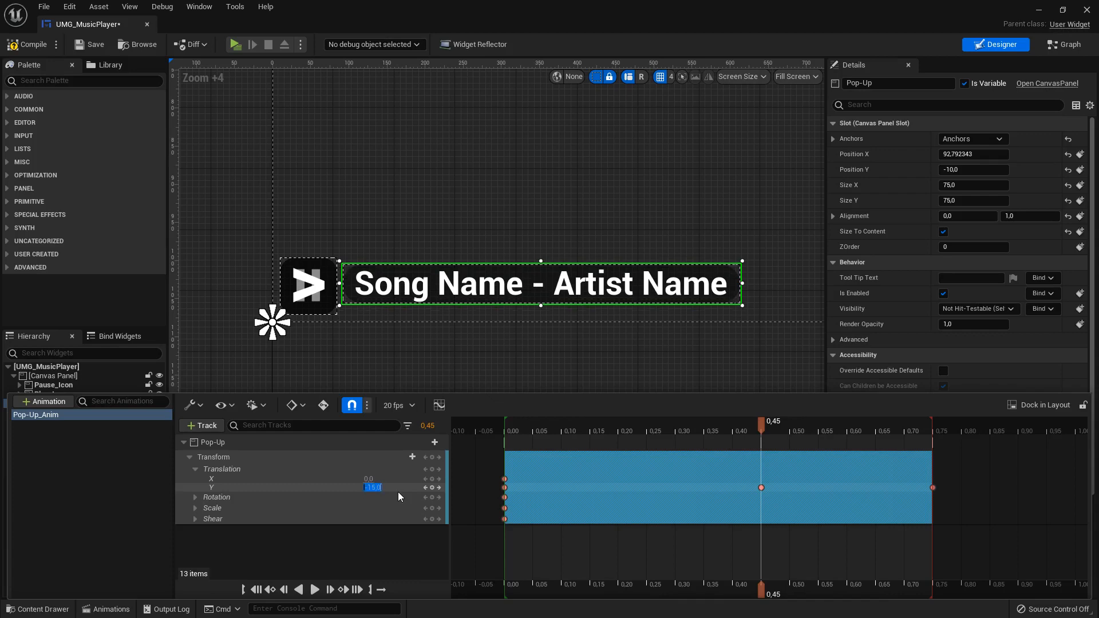
{"action": "type", "text": "-25"}
{"action": "key", "text": "Return"}
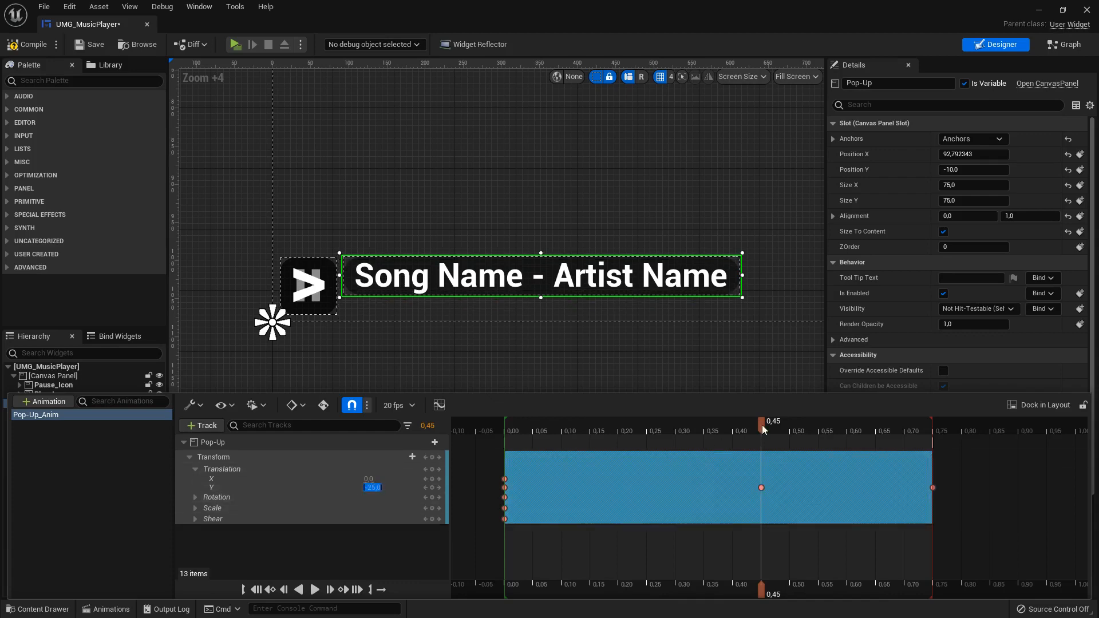
{"action": "left_click_drag", "start_coordinate": [762, 428], "coordinate": [933, 482]}
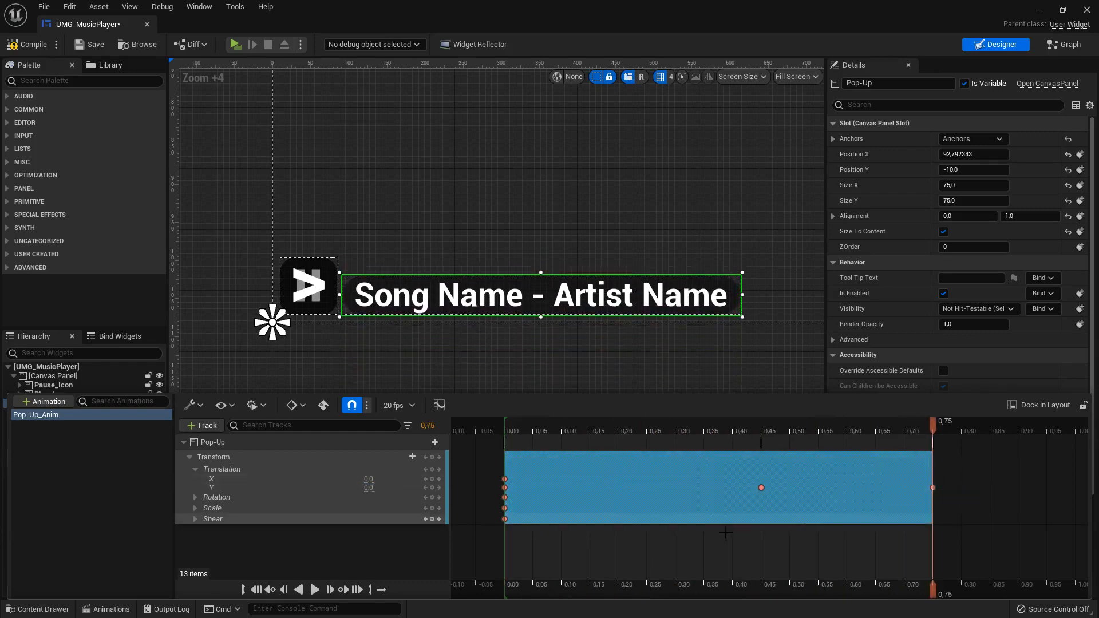
- Preview the animation, move the Pop-Up's final Y translation key to 0.60 s, and preview it again
{"action": "key", "text": "space"}
{"action": "key", "text": "space"}
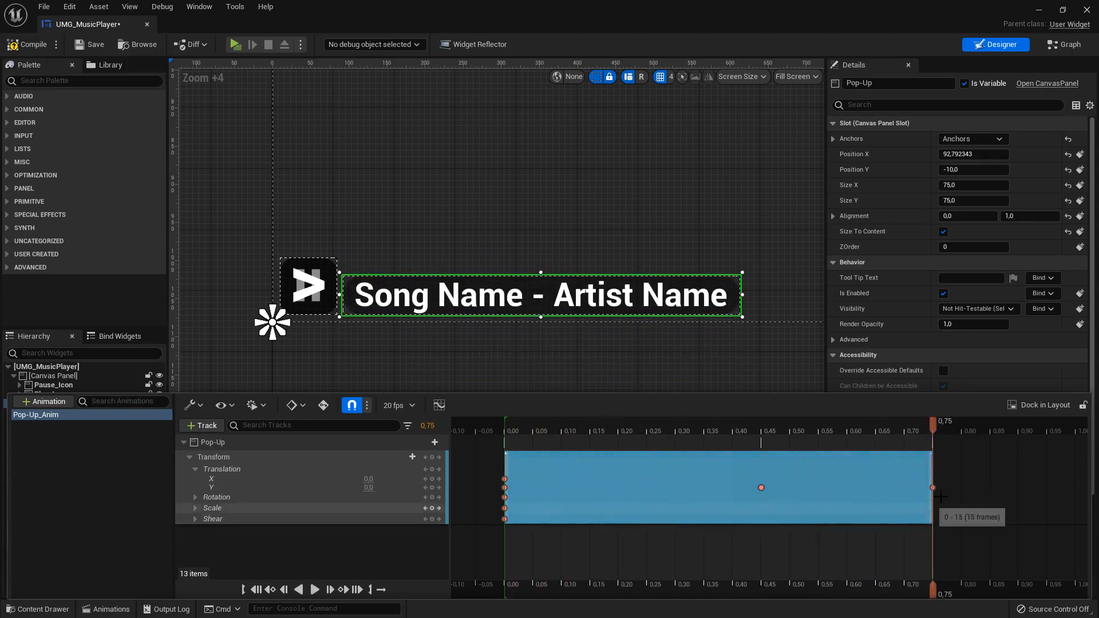
{"action": "left_click_drag", "start_coordinate": [932, 488], "coordinate": [848, 498]}
{"action": "key", "text": "space"}
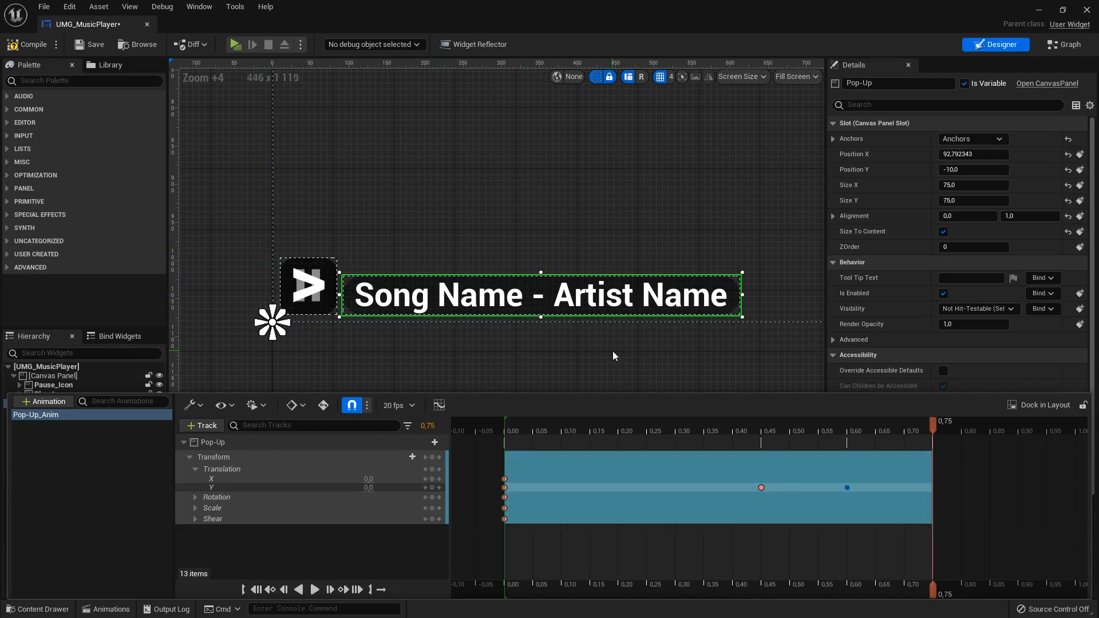
{"action": "scroll", "coordinate": [710, 369], "scroll_direction": "down", "scroll_amount": 1}
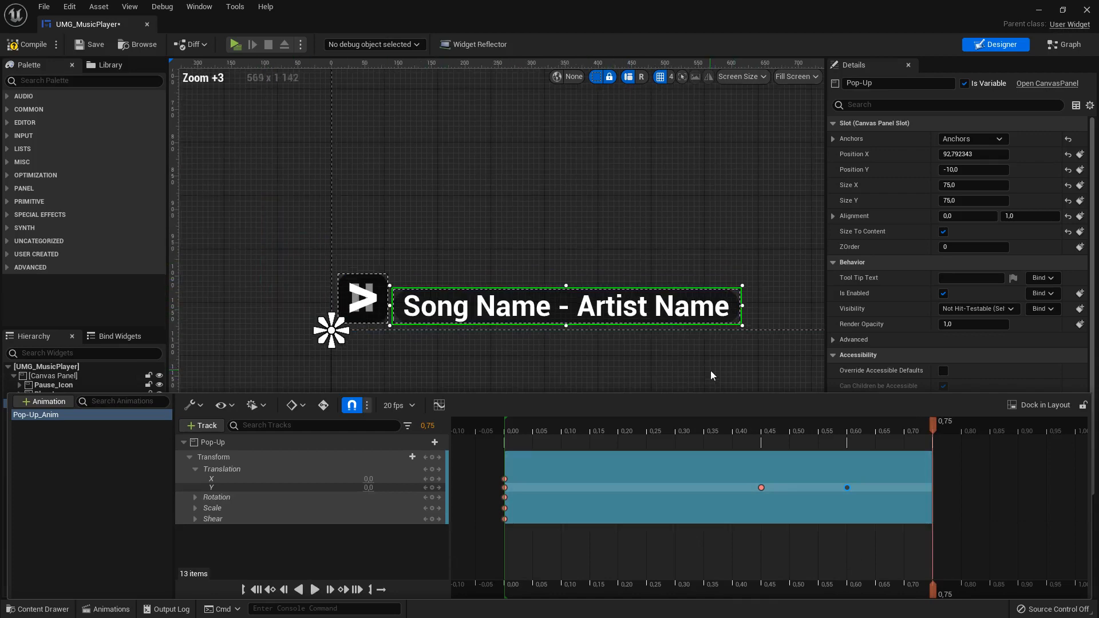
{"action": "scroll", "coordinate": [691, 355], "scroll_direction": "up", "scroll_amount": 1}
- Add a Render Opacity track to the Pop-Up and key it at 1 at 0.00 s
{"action": "left_click", "coordinate": [188, 456]}
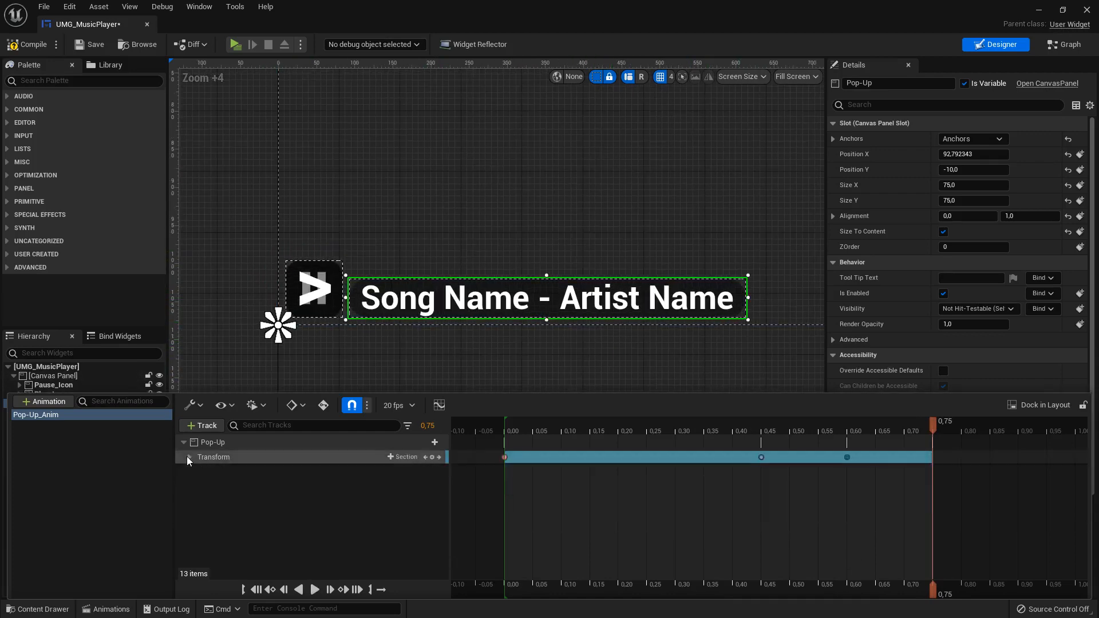
{"action": "left_click", "coordinate": [427, 442]}
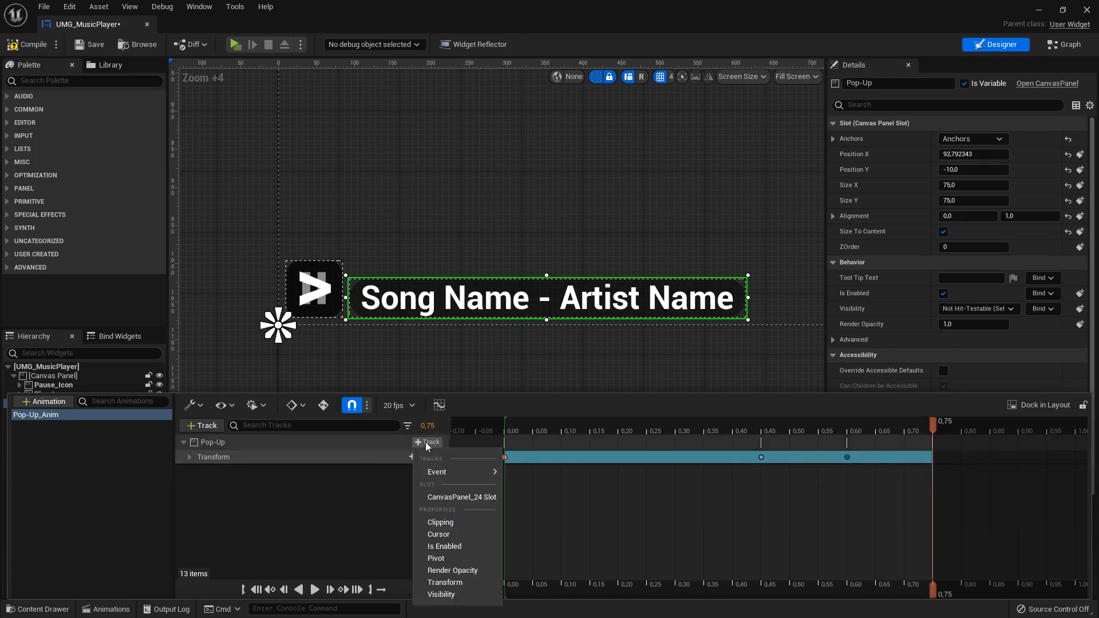
{"action": "left_click", "coordinate": [452, 571]}
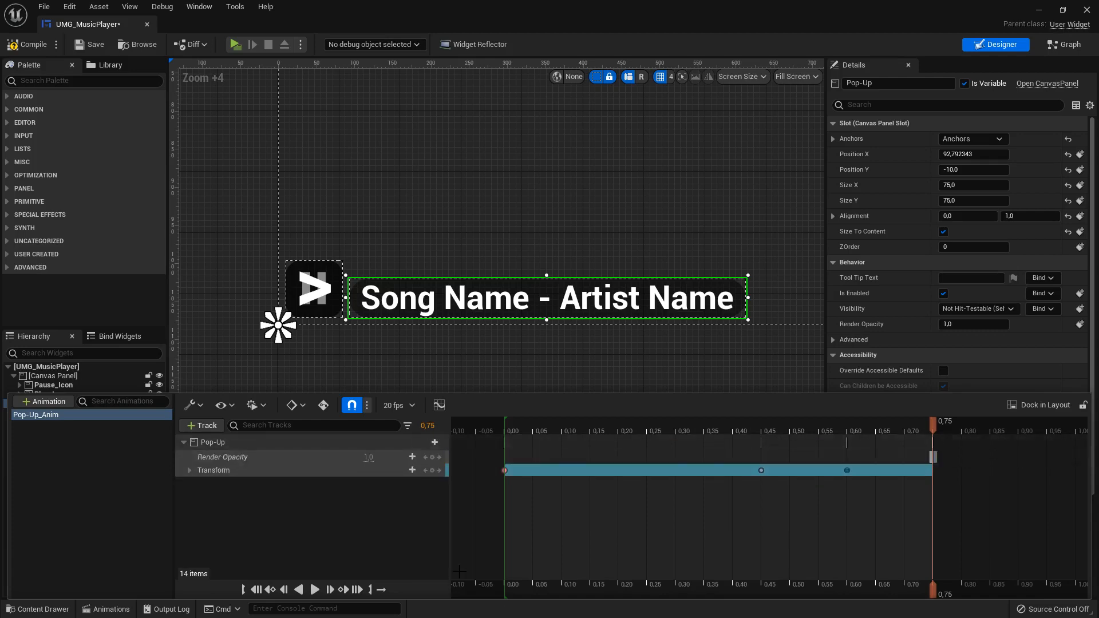
{"action": "left_click", "coordinate": [245, 458]}
{"action": "left_click_drag", "start_coordinate": [937, 420], "coordinate": [506, 440]}
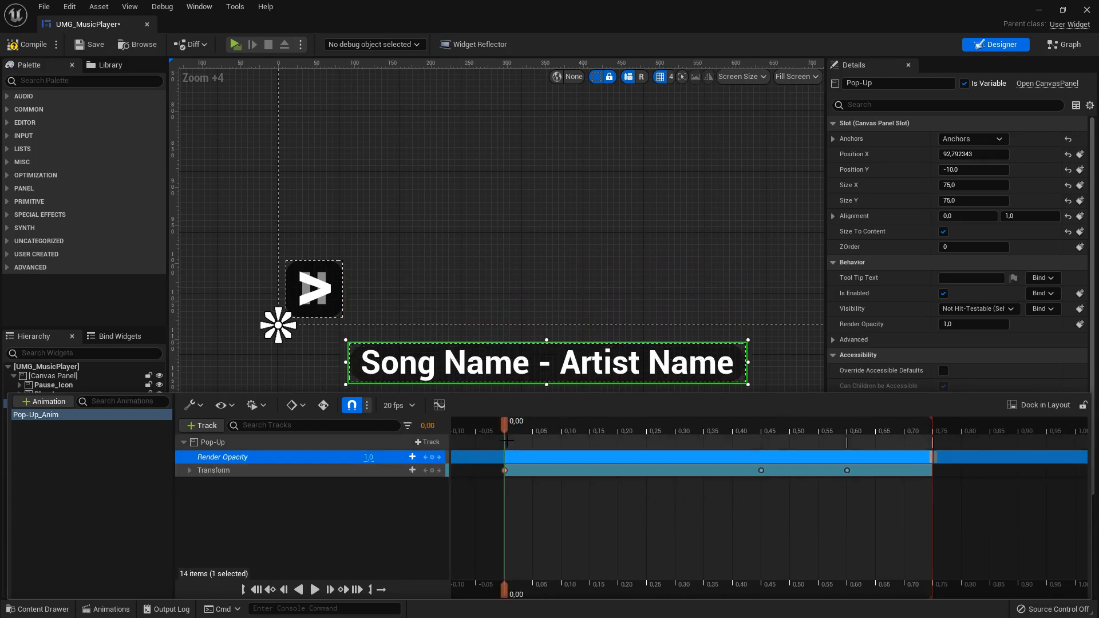
{"action": "left_click", "coordinate": [368, 458]}
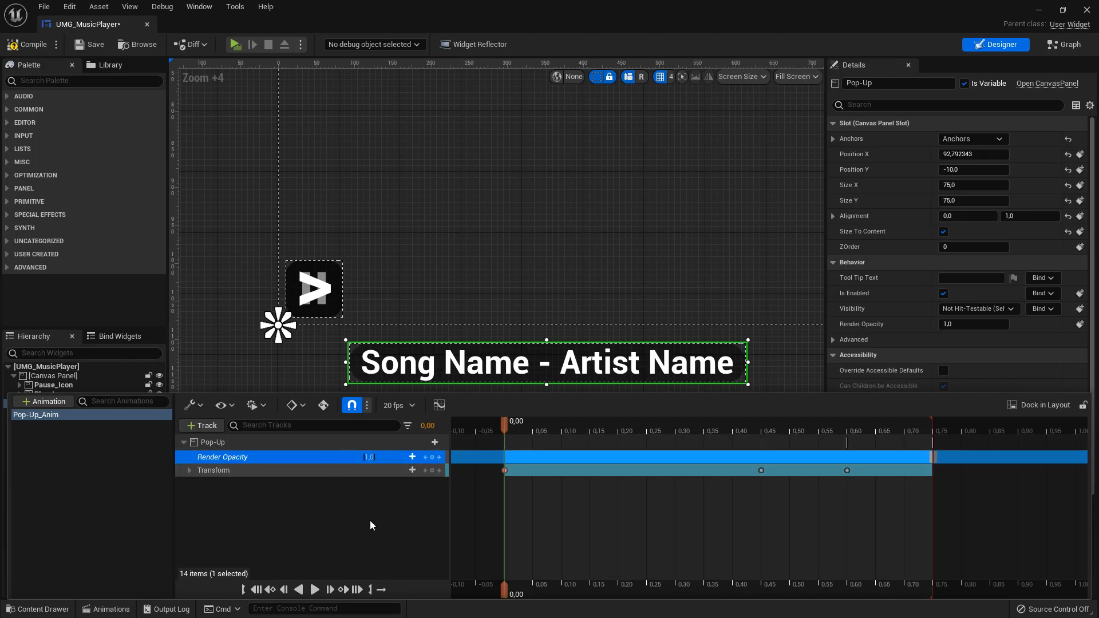
{"action": "type", "text": "1"}
{"action": "key", "text": "Return"}
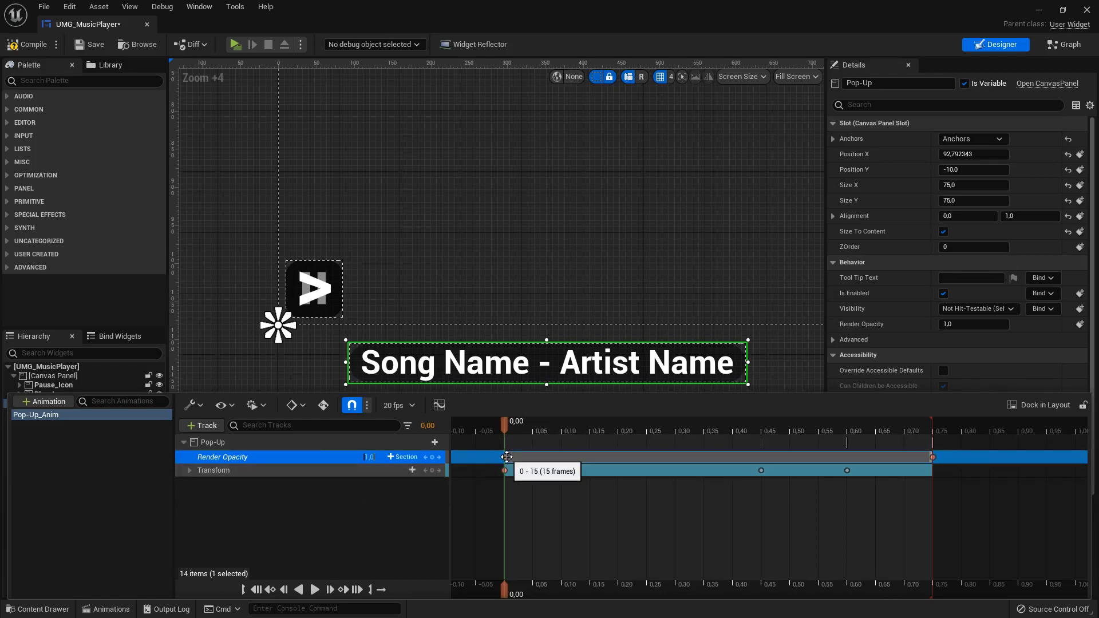
- Key the Pop-Up's Render Opacity at 1 at the 2.50 s mark
{"action": "left_click_drag", "start_coordinate": [504, 427], "coordinate": [848, 447]}
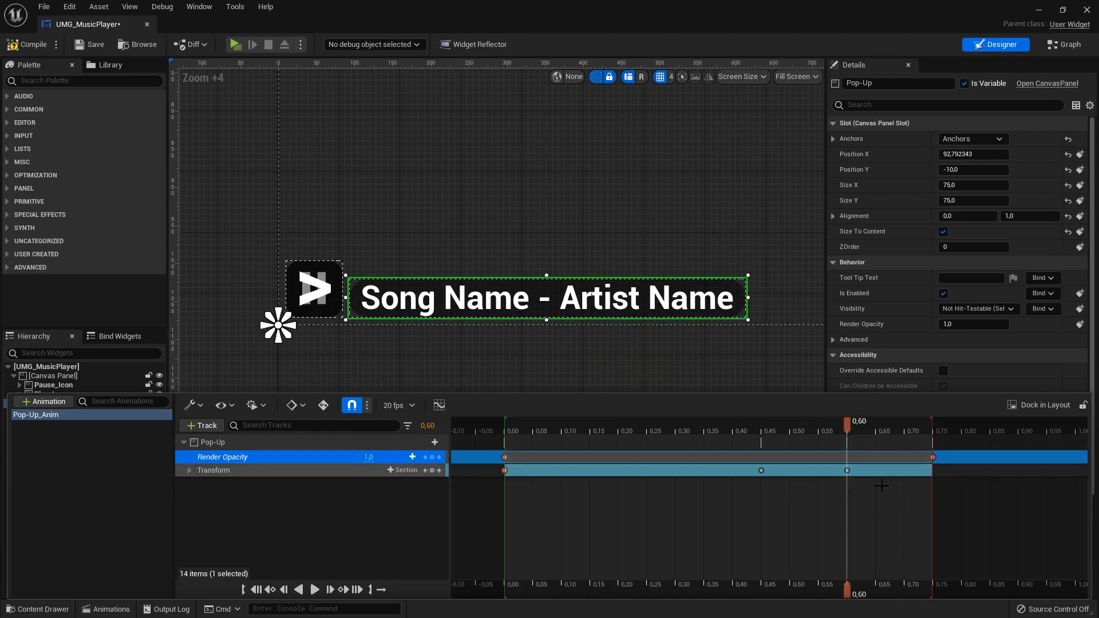
{"action": "scroll", "coordinate": [882, 486], "scroll_direction": "down", "scroll_amount": 2, "text": "ctrl"}
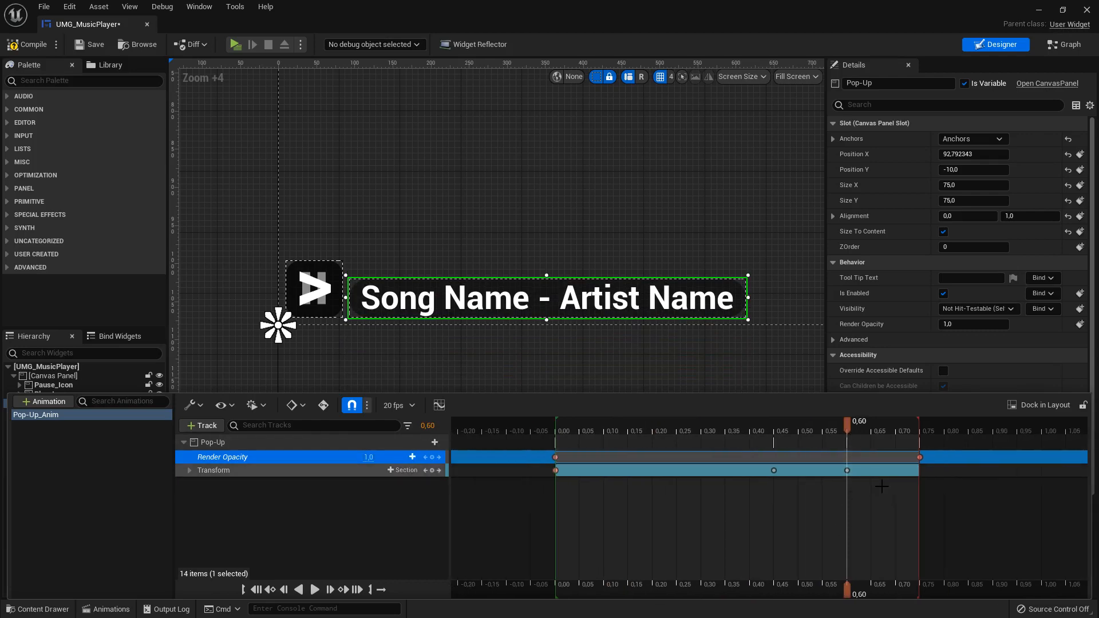
{"action": "left_click", "coordinate": [948, 514]}
{"action": "right_click_drag", "start_coordinate": [995, 522], "coordinate": [805, 523]}
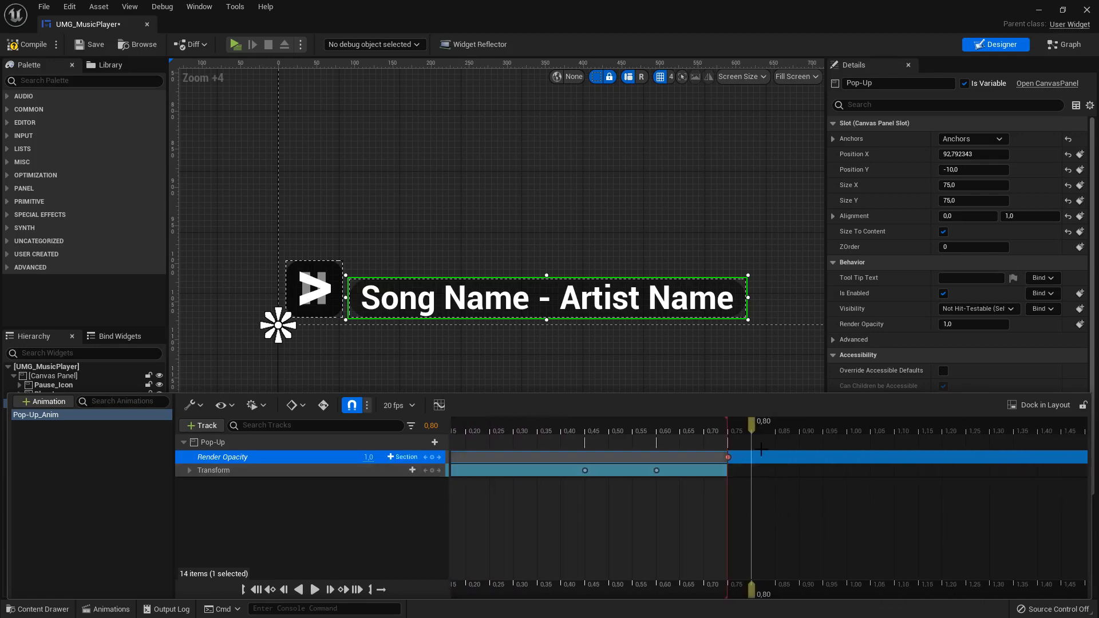
{"action": "left_click_drag", "start_coordinate": [750, 424], "coordinate": [1030, 469]}
{"action": "right_click_drag", "start_coordinate": [1030, 470], "coordinate": [825, 470]}
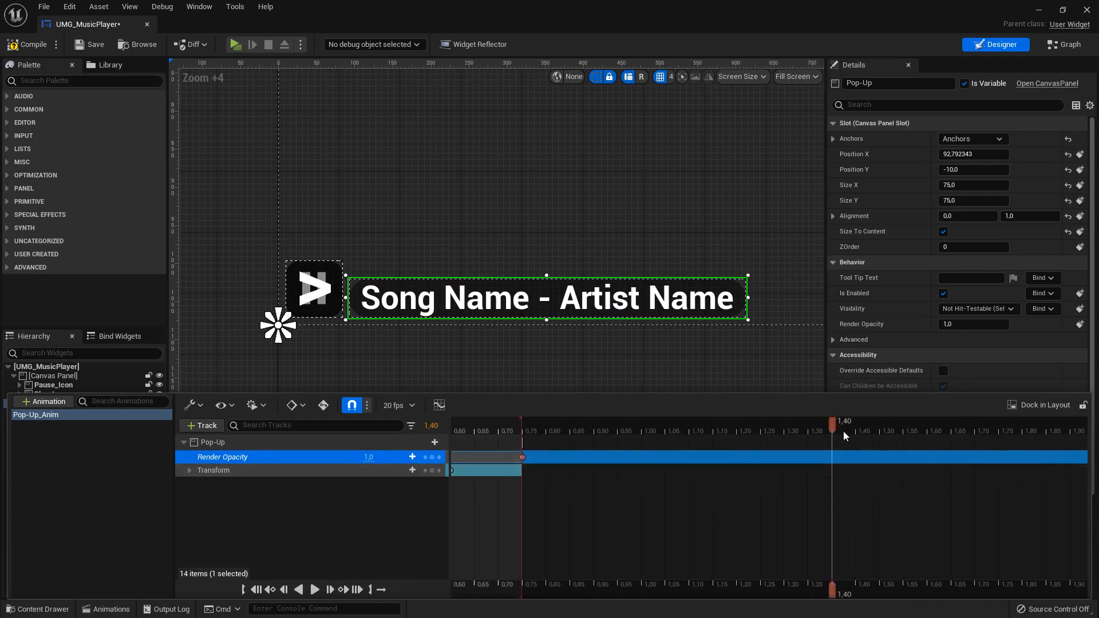
{"action": "left_click_drag", "start_coordinate": [832, 424], "coordinate": [1025, 438]}
{"action": "right_click_drag", "start_coordinate": [1024, 438], "coordinate": [752, 433]}
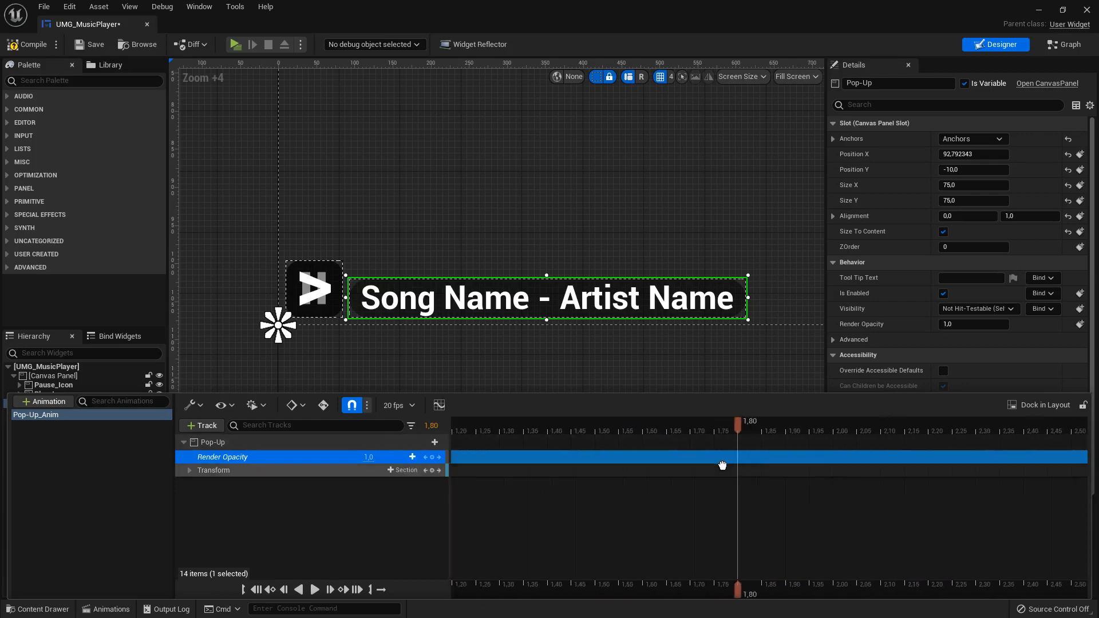
{"action": "left_click_drag", "start_coordinate": [733, 424], "coordinate": [1066, 445]}
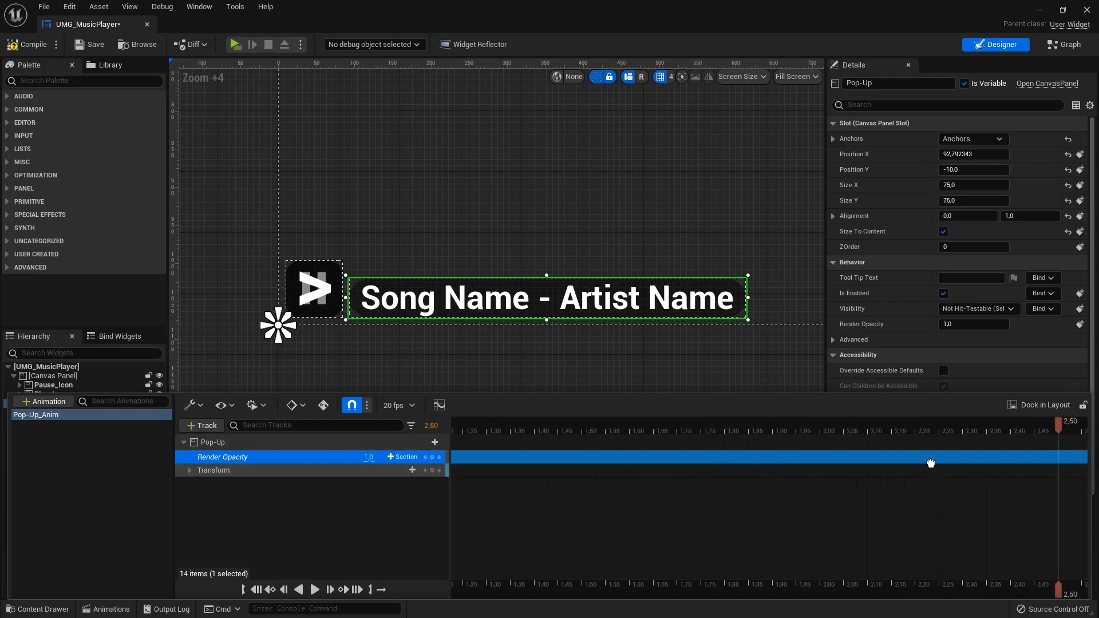
{"action": "right_click_drag", "start_coordinate": [1067, 445], "coordinate": [712, 452]}
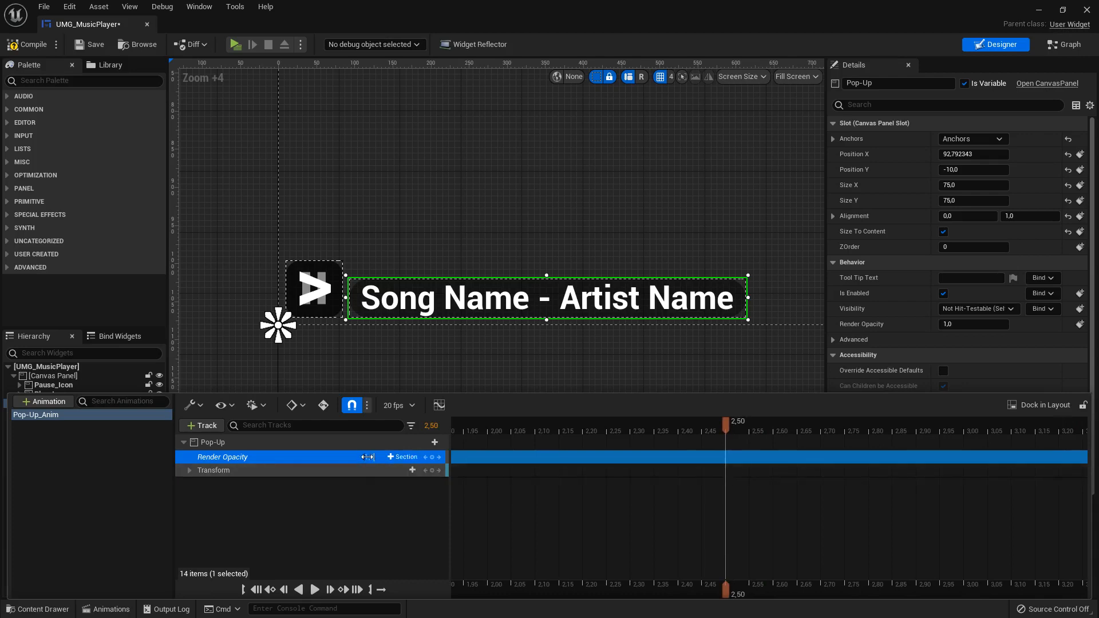
{"action": "key", "text": "Return"}
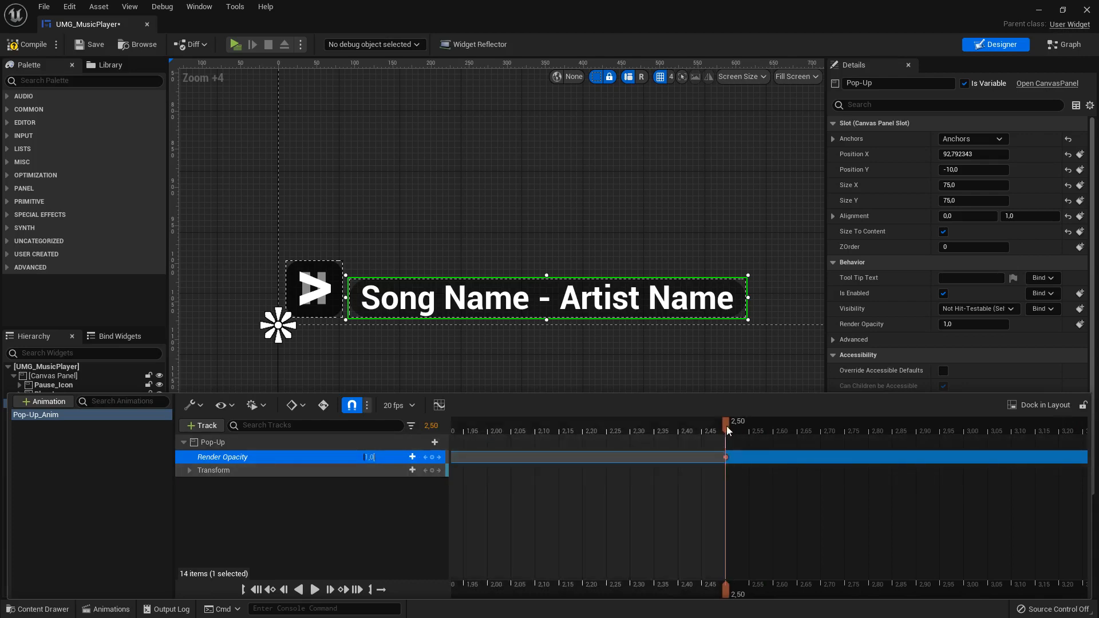
- Fade the Pop-Up out with a Render Opacity key of 0 at 3.00 s, and compile the widget after previewing
{"action": "left_click_drag", "start_coordinate": [726, 426], "coordinate": [971, 435]}
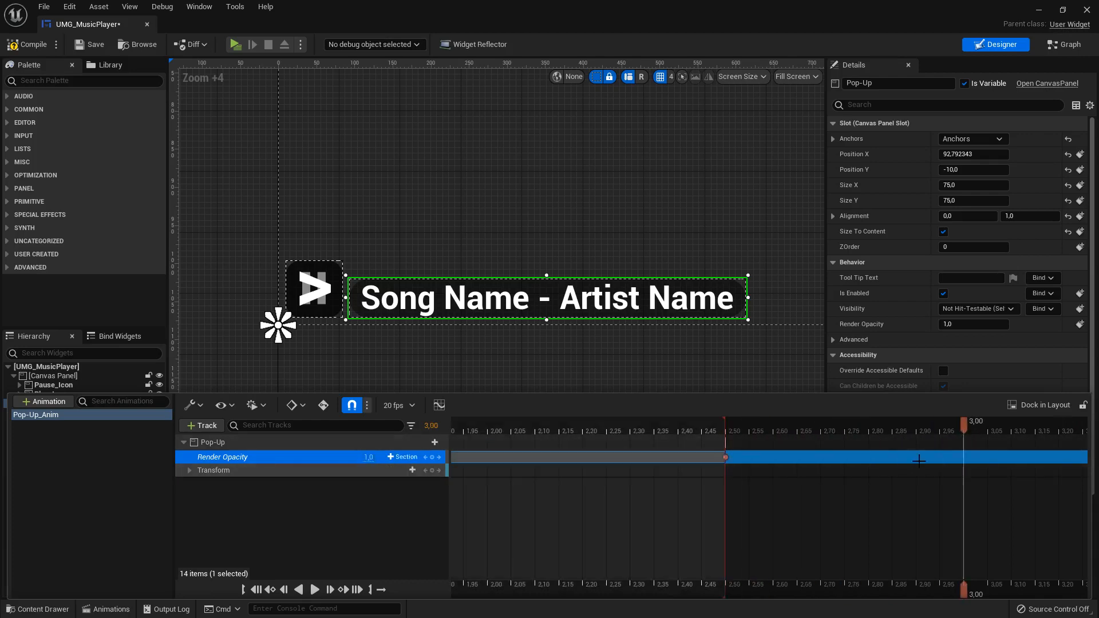
{"action": "left_click", "coordinate": [369, 457]}
{"action": "type", "text": "0"}
{"action": "key", "text": "Return"}
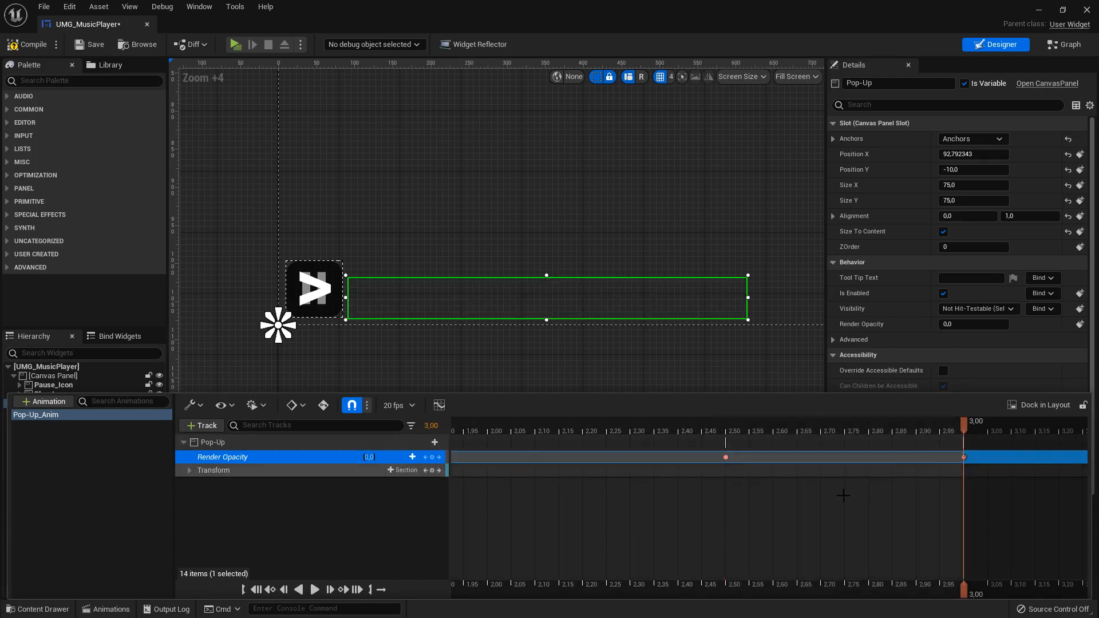
{"action": "key", "text": "space"}
{"action": "key", "text": "space"}
{"action": "left_click", "coordinate": [22, 46]}
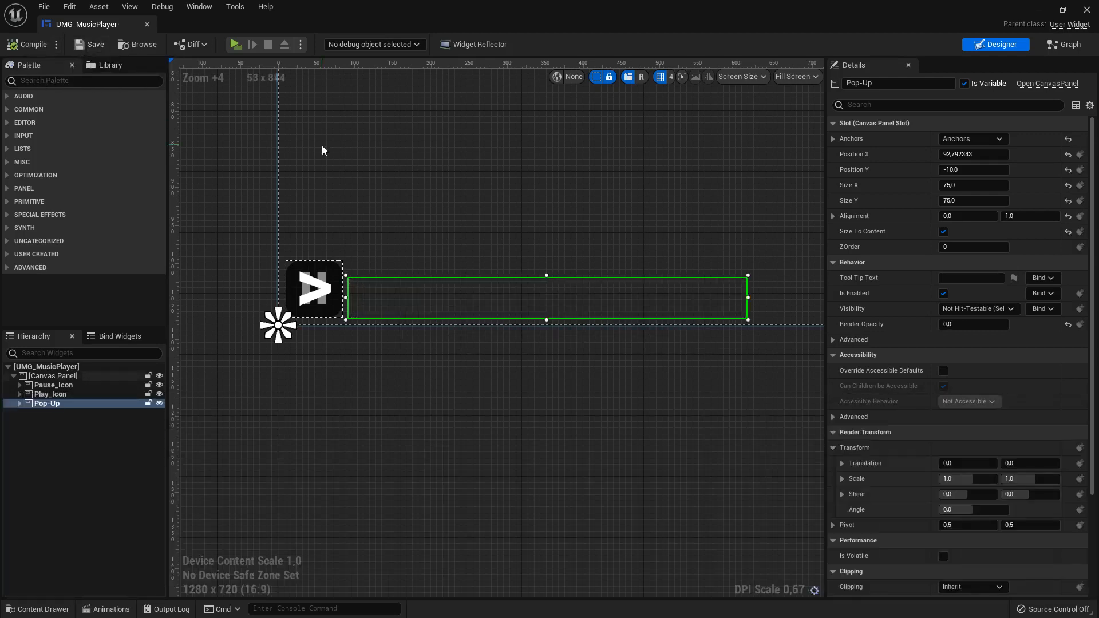
- In the Event Graph, place a Pop-Up_Anim reference beside the song name's SetText node and create a Play Animation node from it
{"action": "left_click", "coordinate": [1063, 45]}
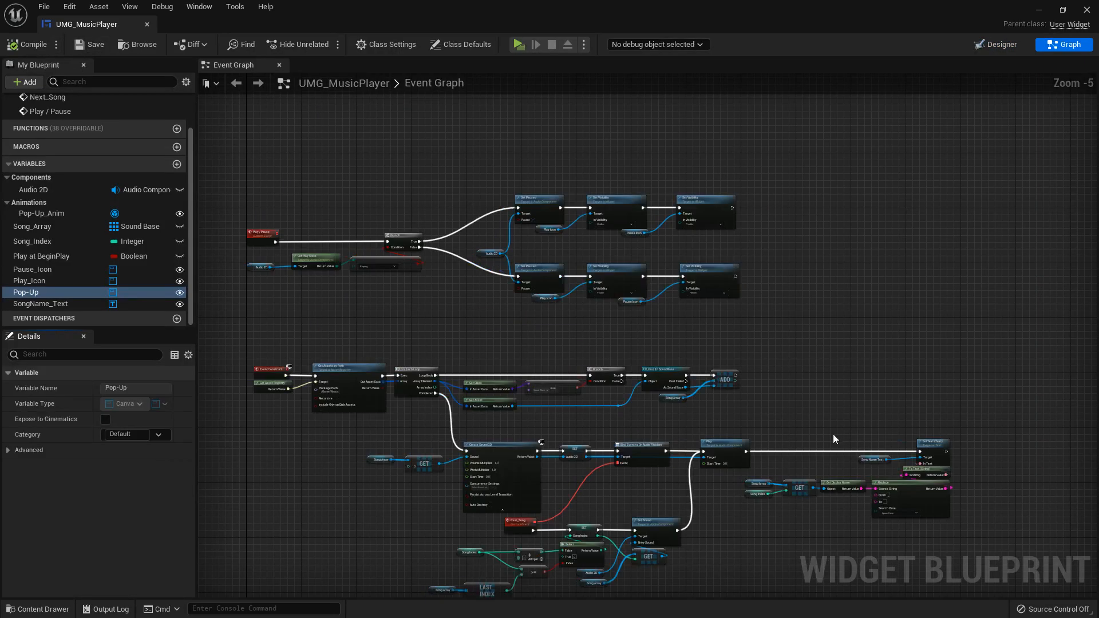
{"action": "right_click_drag", "start_coordinate": [833, 434], "coordinate": [536, 323]}
{"action": "scroll", "coordinate": [714, 358], "scroll_direction": "up", "scroll_amount": 4}
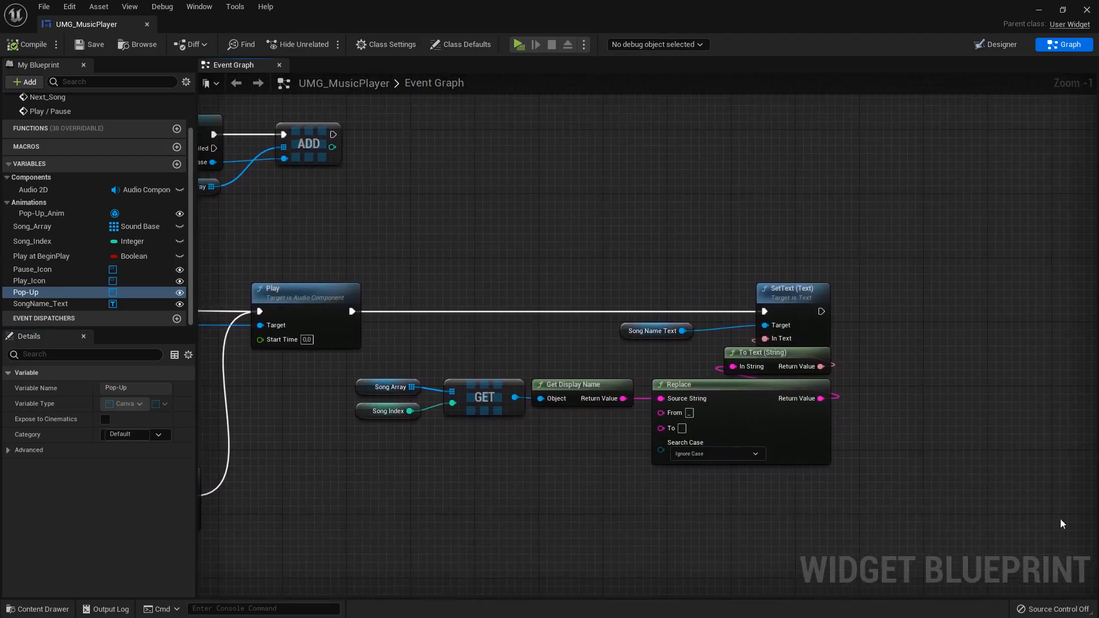
{"action": "right_click_drag", "start_coordinate": [923, 384], "coordinate": [817, 379]}
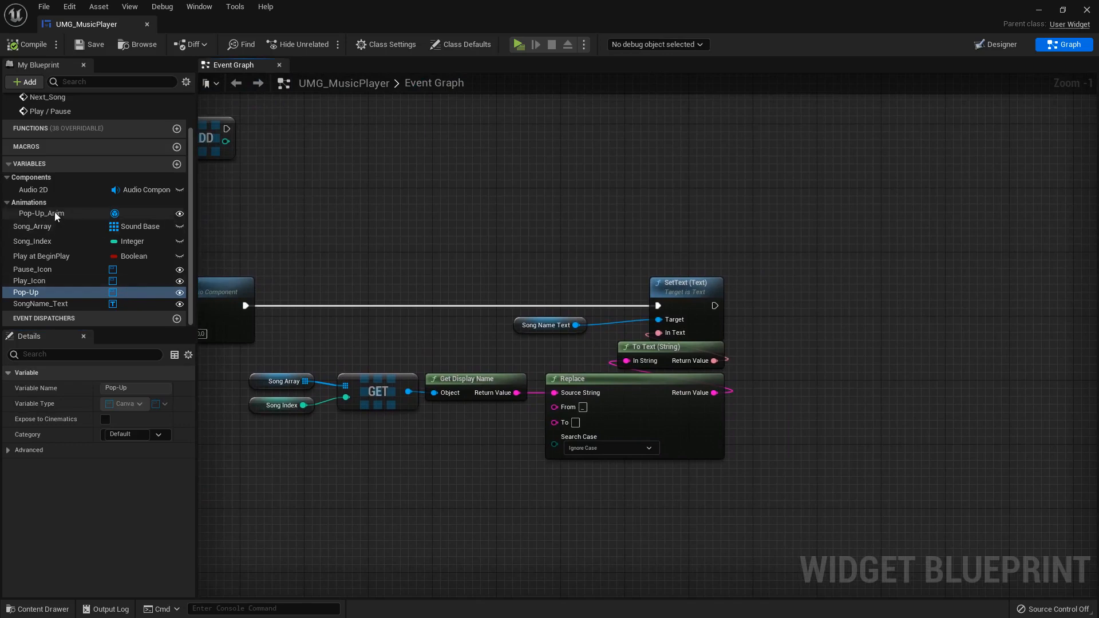
{"action": "left_click", "coordinate": [36, 205]}
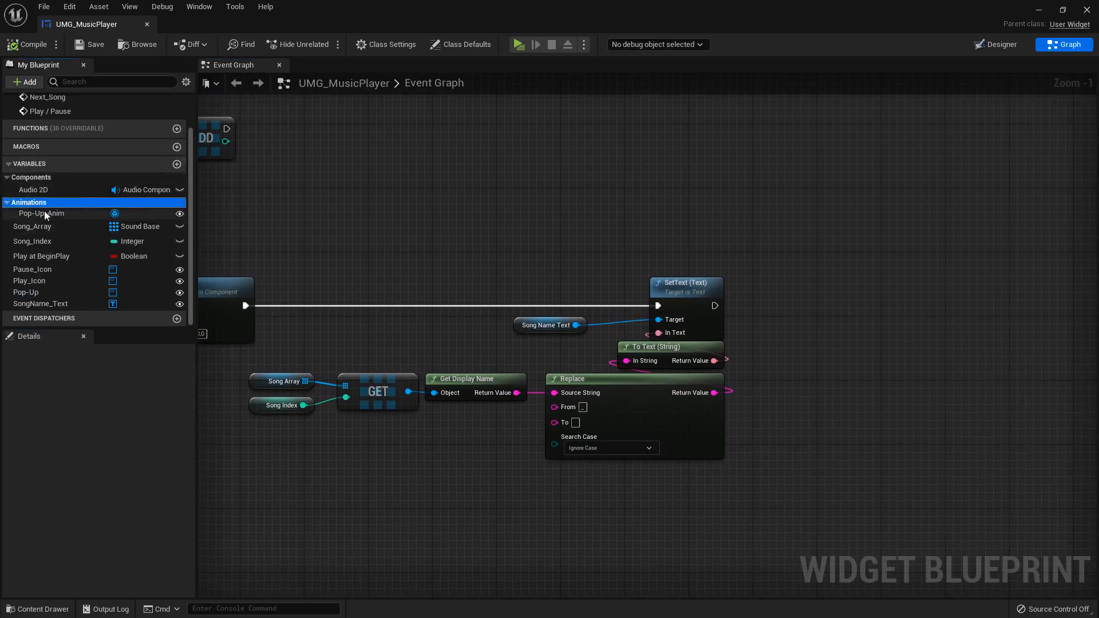
{"action": "left_click", "coordinate": [43, 213]}
{"action": "left_click_drag", "start_coordinate": [40, 214], "coordinate": [857, 324]}
{"action": "left_click", "coordinate": [771, 367]}
{"action": "type", "text": "play"}
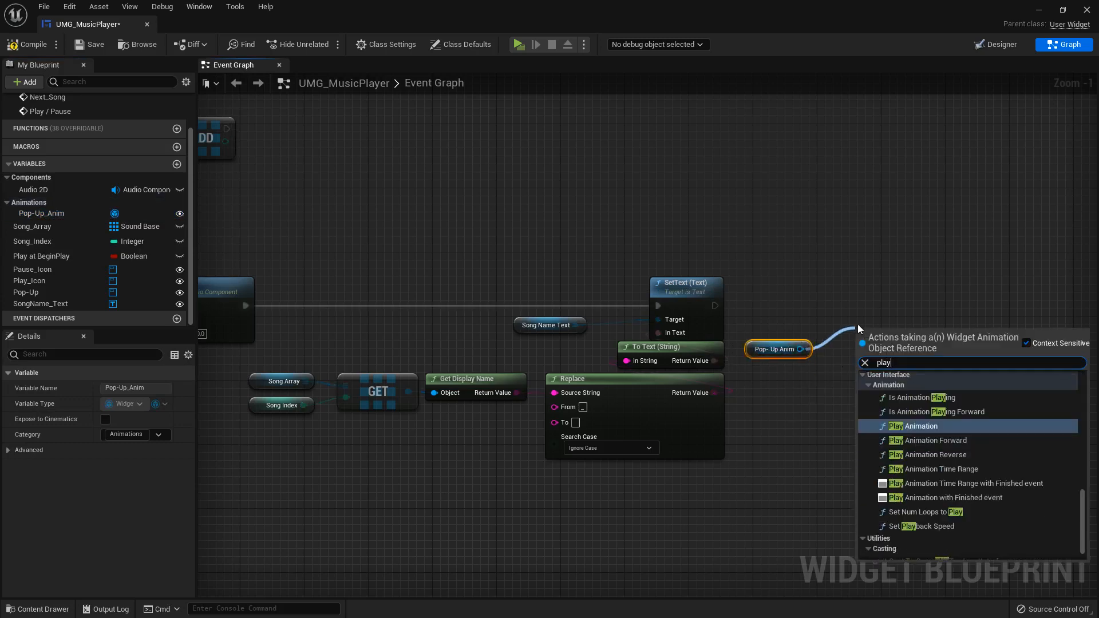
{"action": "left_click", "coordinate": [916, 429]}
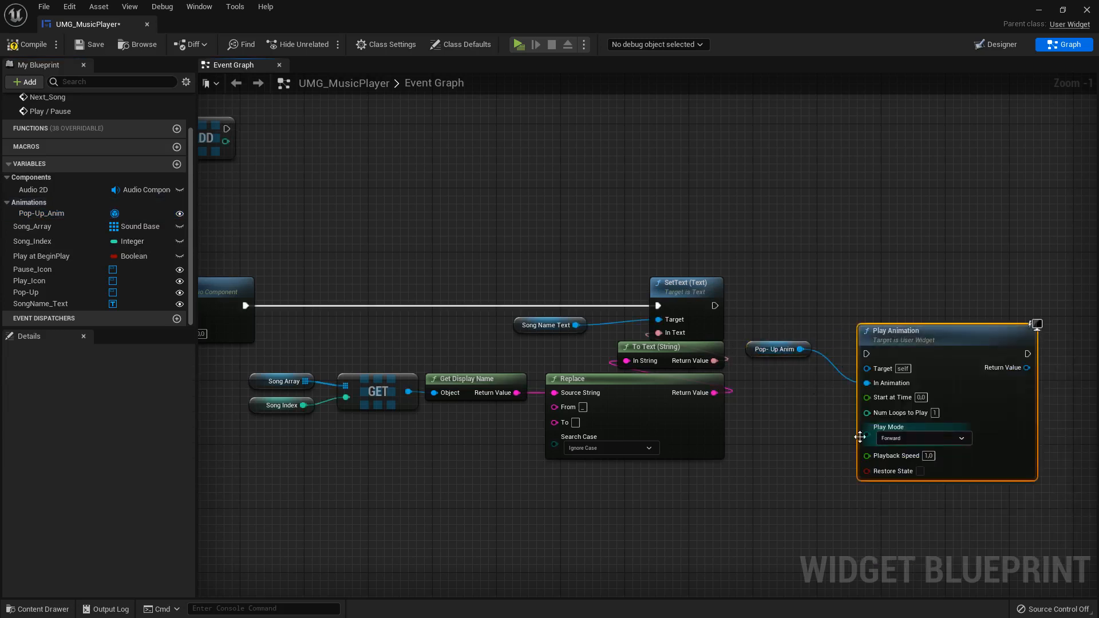
- Connect SetText (Text) to Play Animation, leaving Play Mode at Forward, and compile and save the widget
{"action": "left_click_drag", "start_coordinate": [714, 306], "coordinate": [887, 298]}
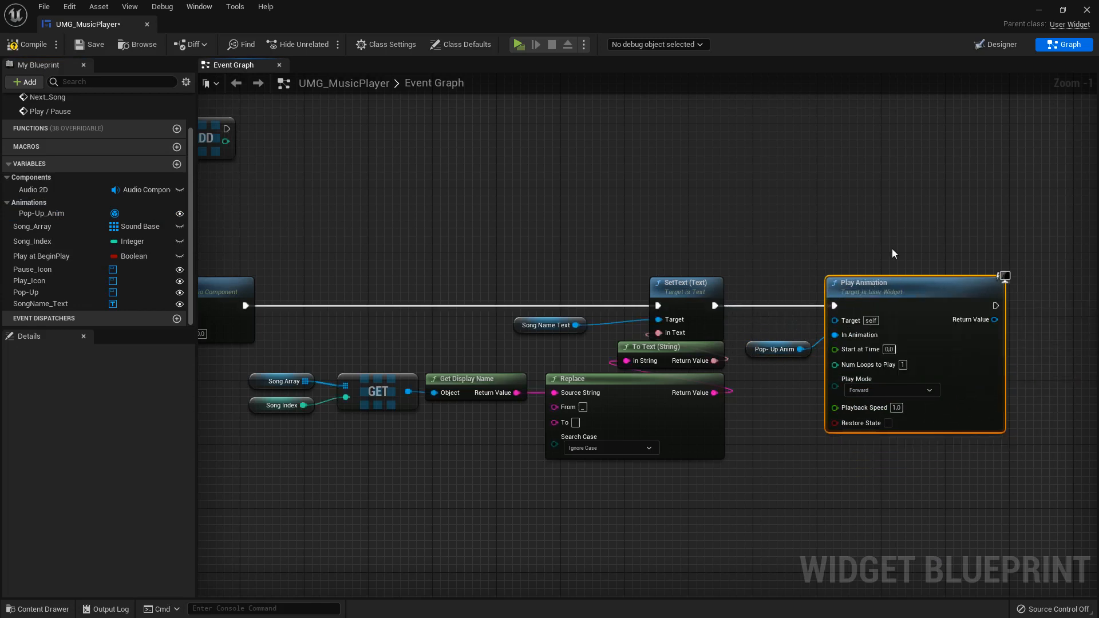
{"action": "scroll", "coordinate": [919, 290], "scroll_direction": "up", "scroll_amount": 1}
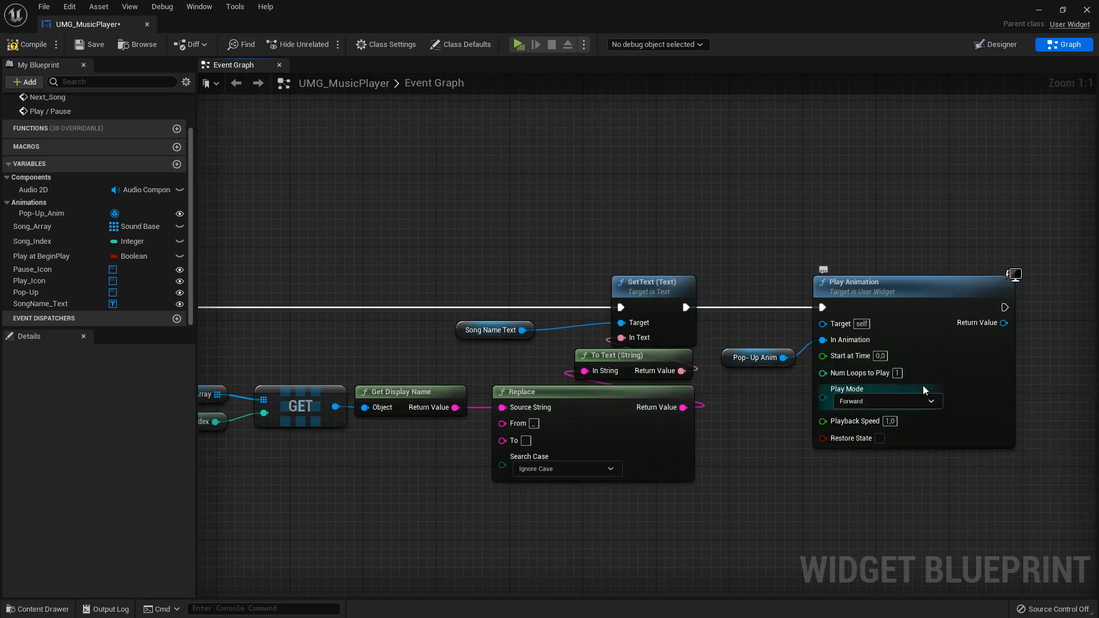
{"action": "left_click", "coordinate": [874, 403]}
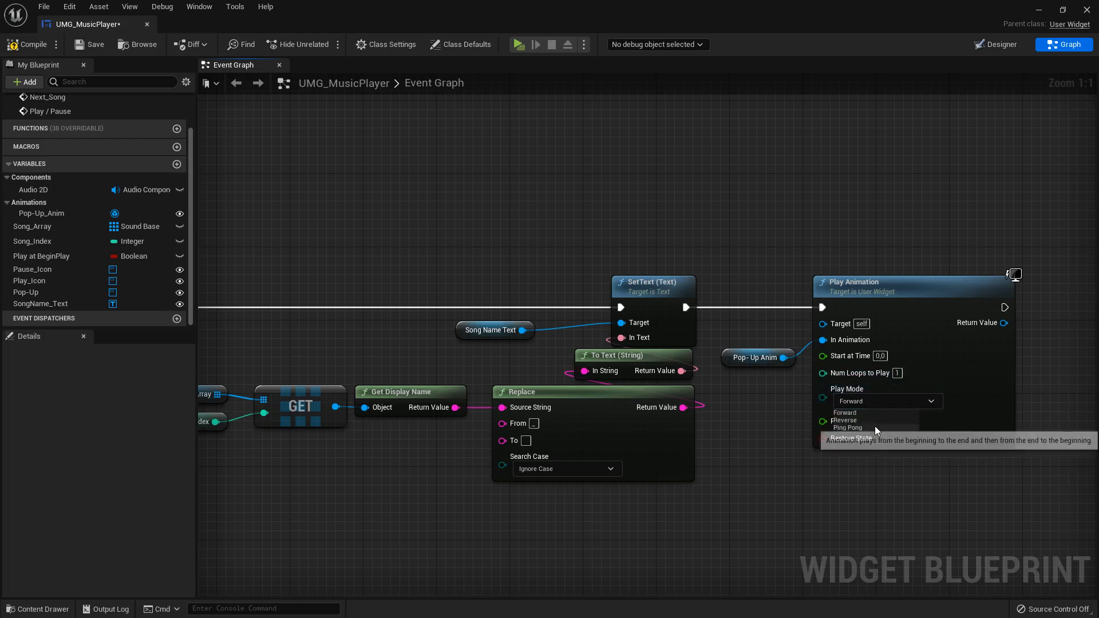
{"action": "left_click", "coordinate": [953, 486]}
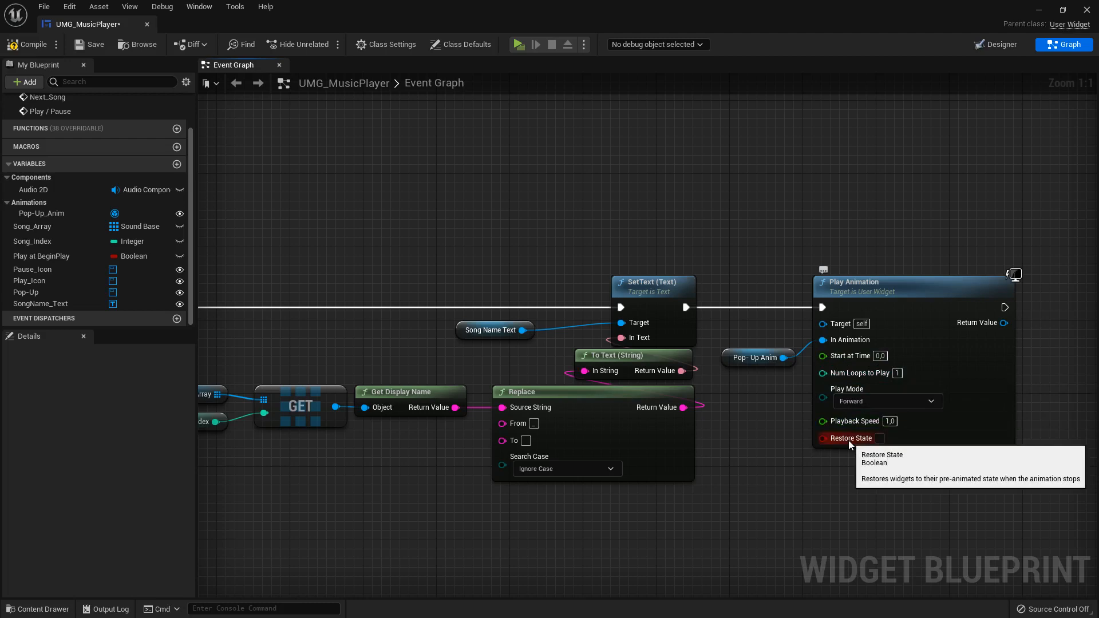
{"action": "left_click", "coordinate": [34, 44]}
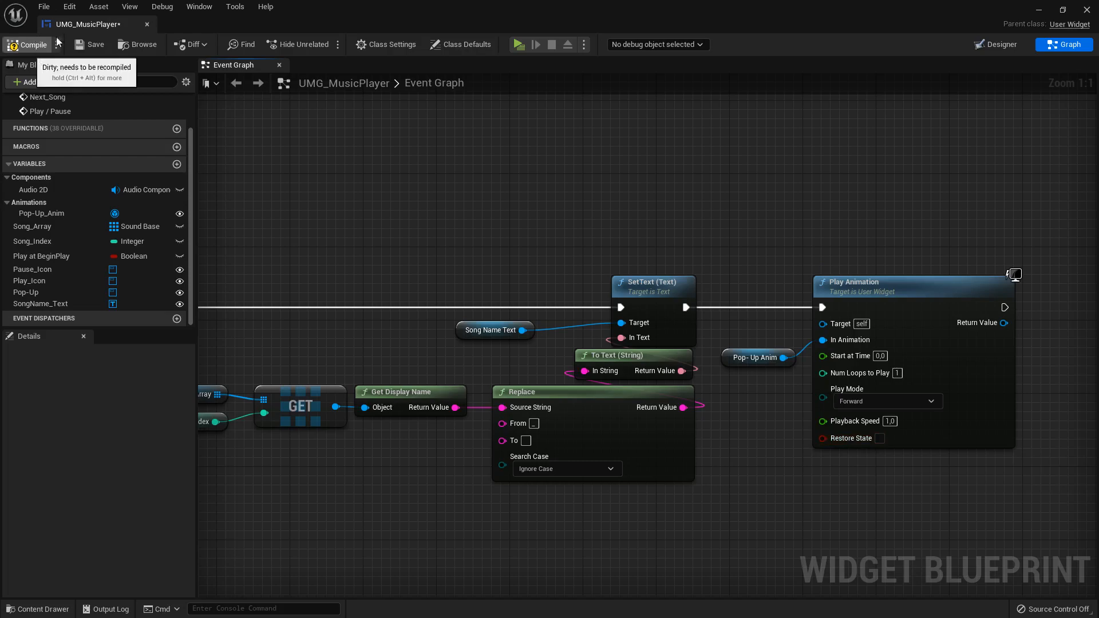
{"action": "left_click", "coordinate": [90, 44]}
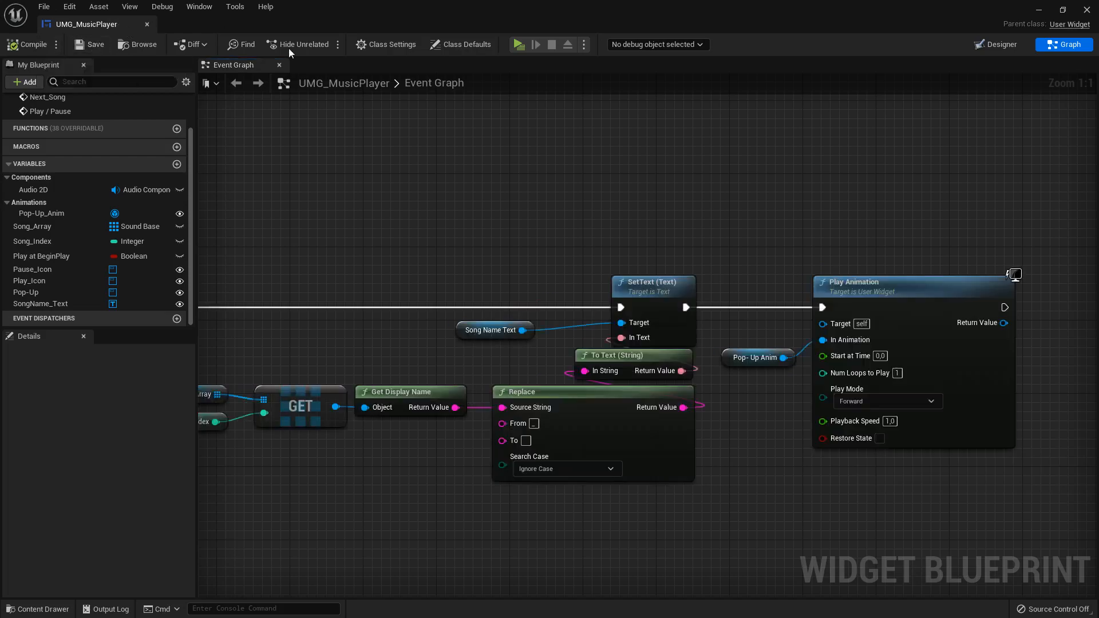
- Play-test the level, skip to the next song to check the pop-up animation, and end the session
{"action": "left_click", "coordinate": [1040, 10]}
{"action": "left_click", "coordinate": [244, 44]}
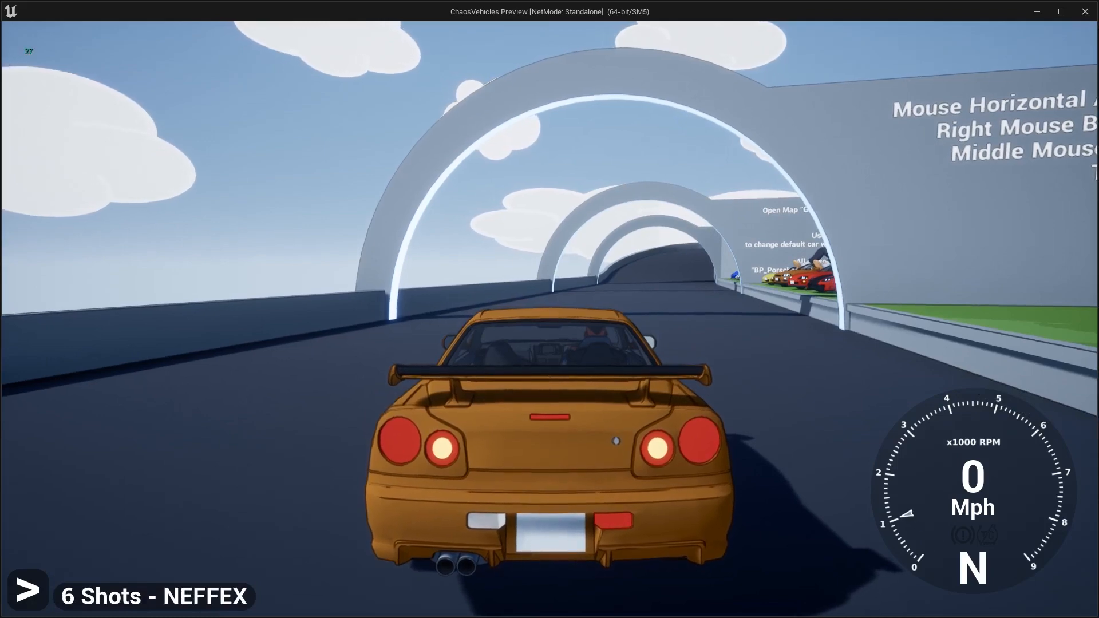
{"action": "key", "text": "period"}
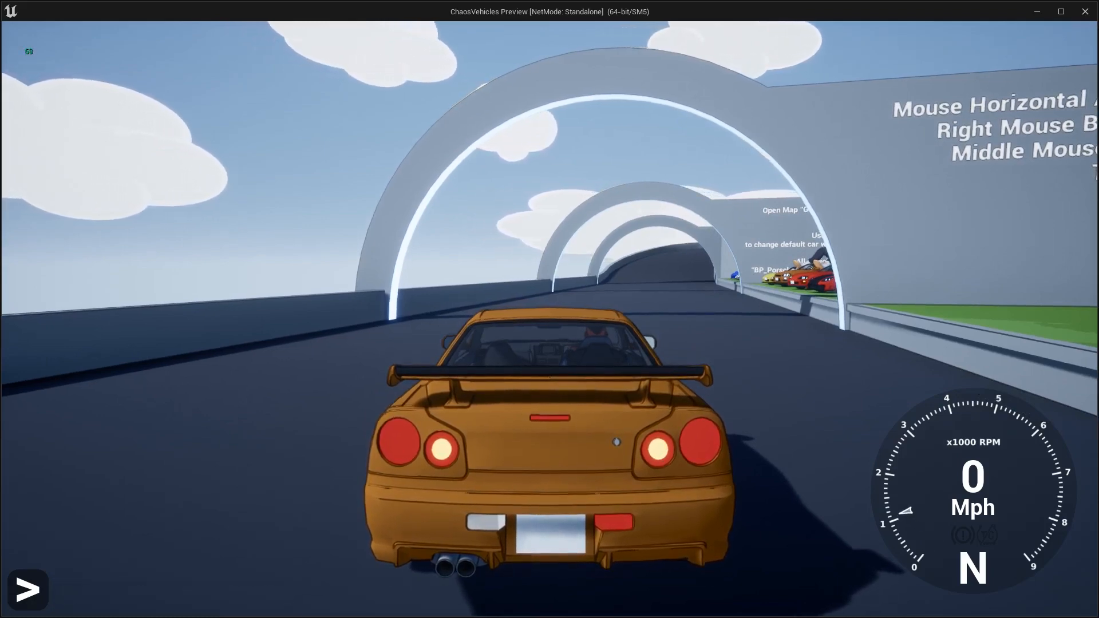
{"action": "key", "text": "Escape"}
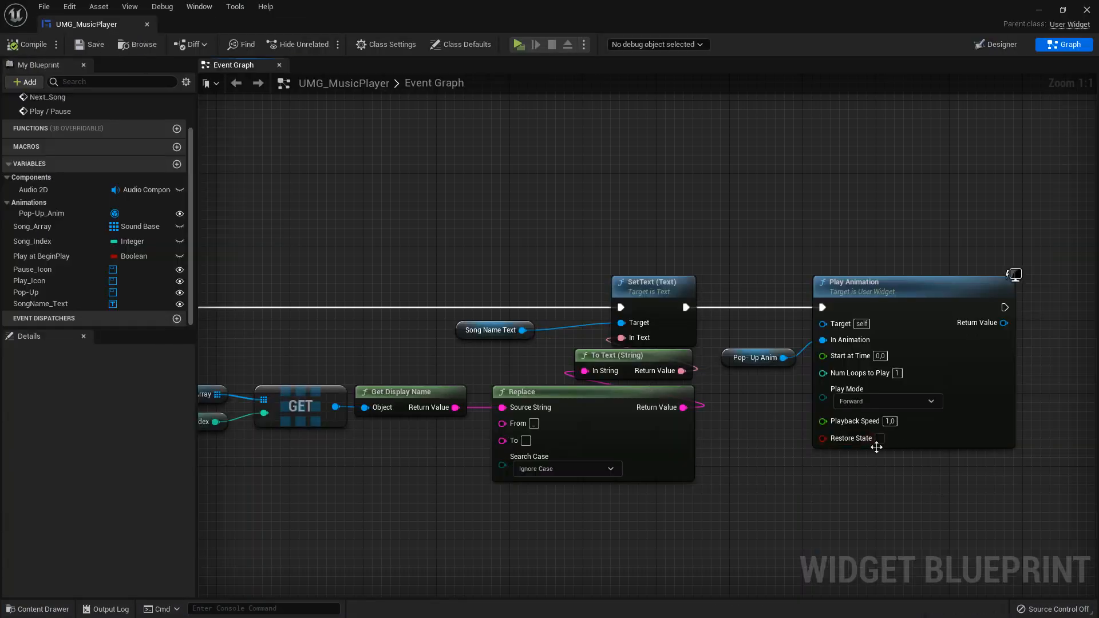
- Enable Restore State on the Play Animation node for the pop-up and save the widget
{"action": "left_click", "coordinate": [880, 439]}
{"action": "right_click_drag", "start_coordinate": [926, 524], "coordinate": [819, 515]}
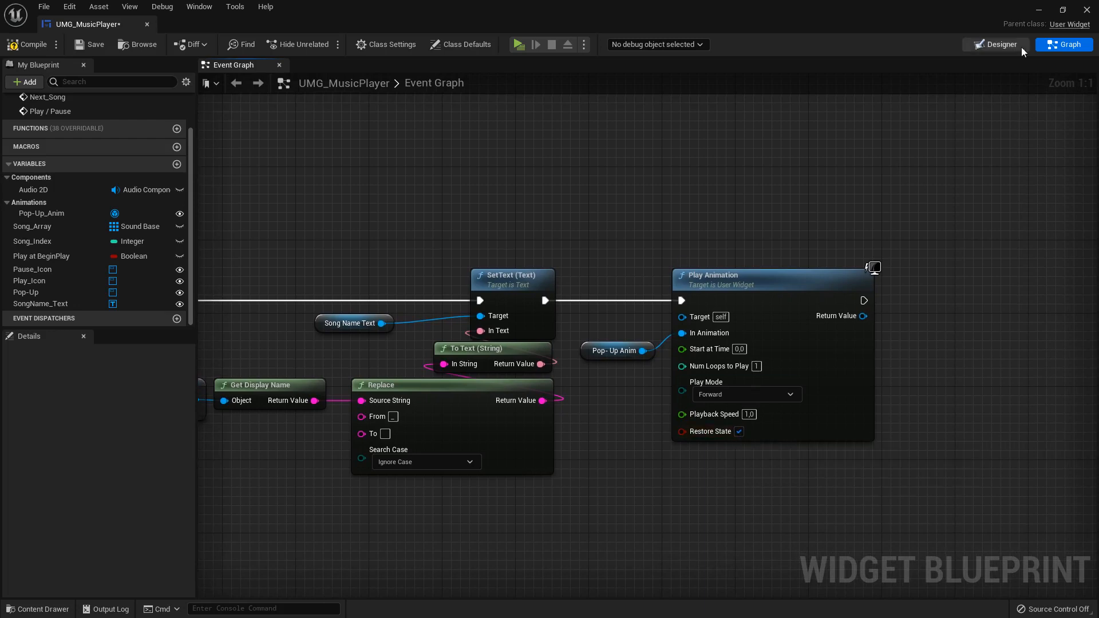
{"action": "key", "text": "ctrl+s"}
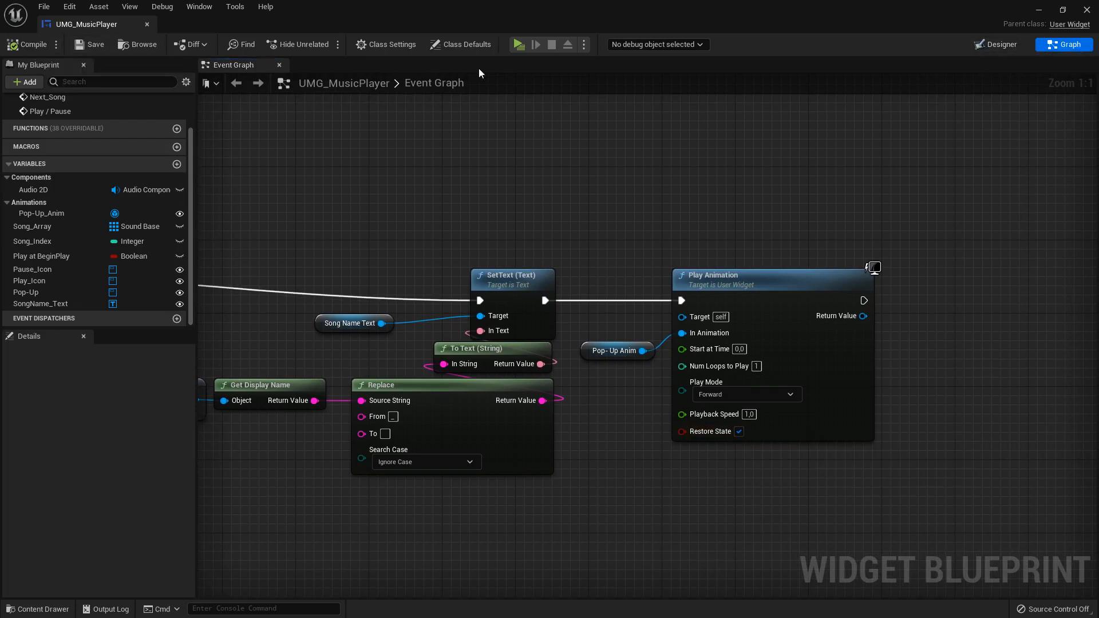
- In Pop-Up_Anim, set the Pop-Up's Render Opacity key at 3.00 s to 1, save, and leave the widget editor for the level
{"action": "left_click", "coordinate": [981, 50]}
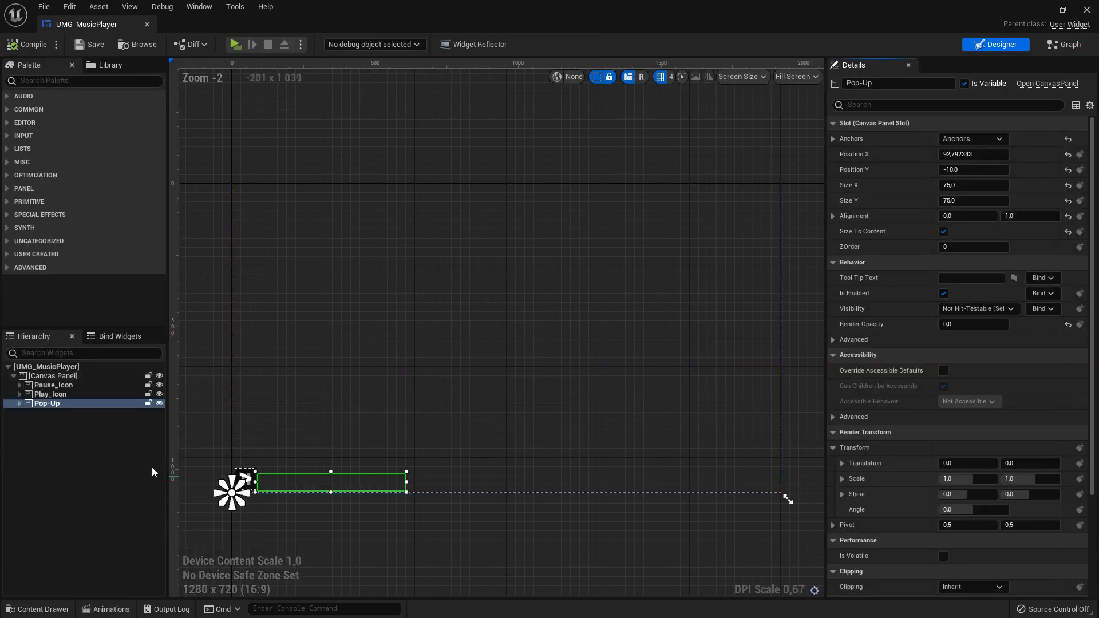
{"action": "left_click", "coordinate": [105, 609]}
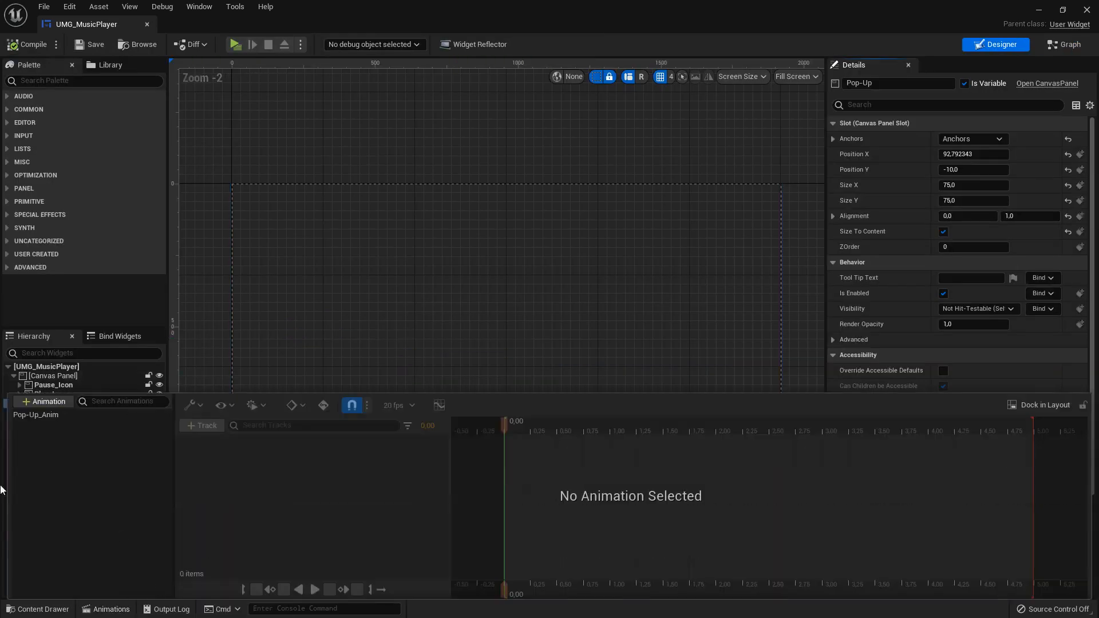
{"action": "left_click", "coordinate": [30, 417]}
{"action": "left_click", "coordinate": [241, 457]}
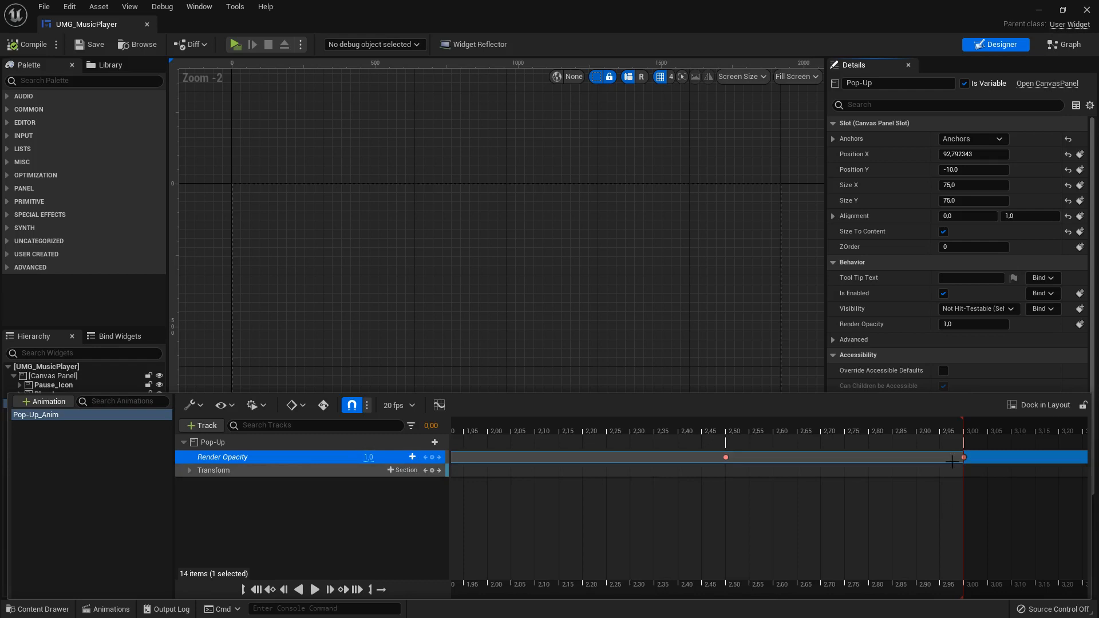
{"action": "left_click", "coordinate": [770, 458]}
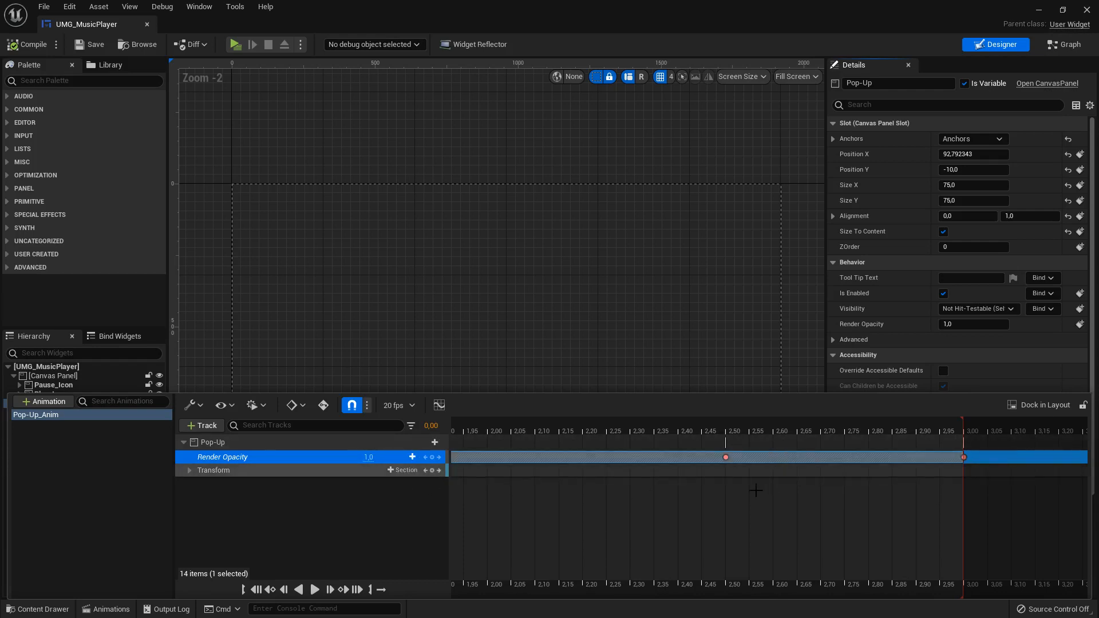
{"action": "left_click", "coordinate": [967, 457]}
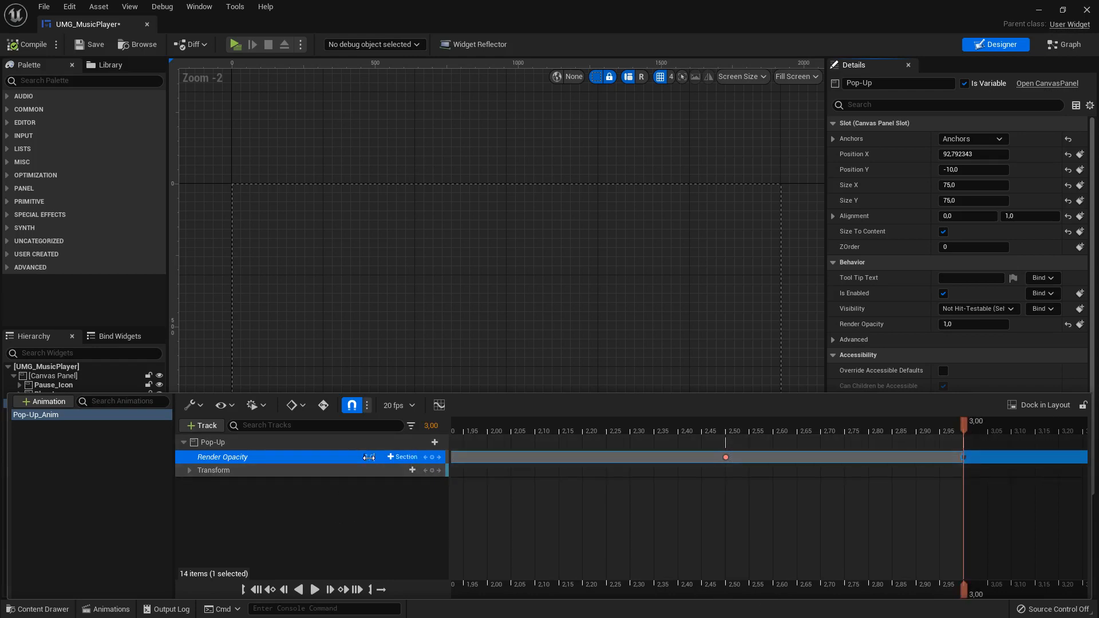
{"action": "left_click", "coordinate": [90, 44]}
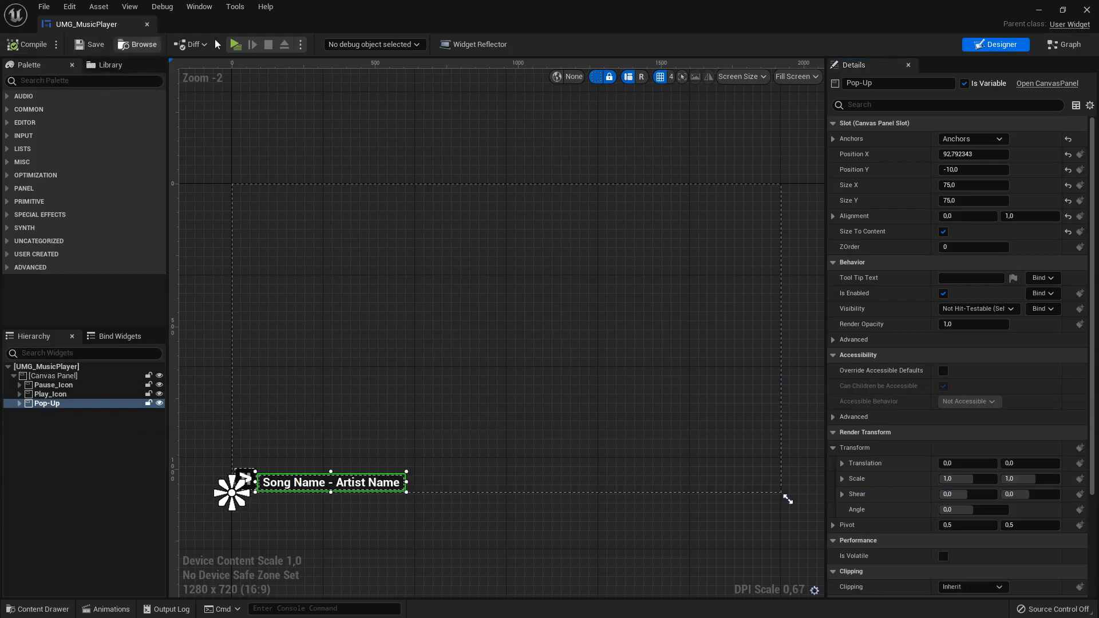
{"action": "left_click", "coordinate": [1039, 11]}
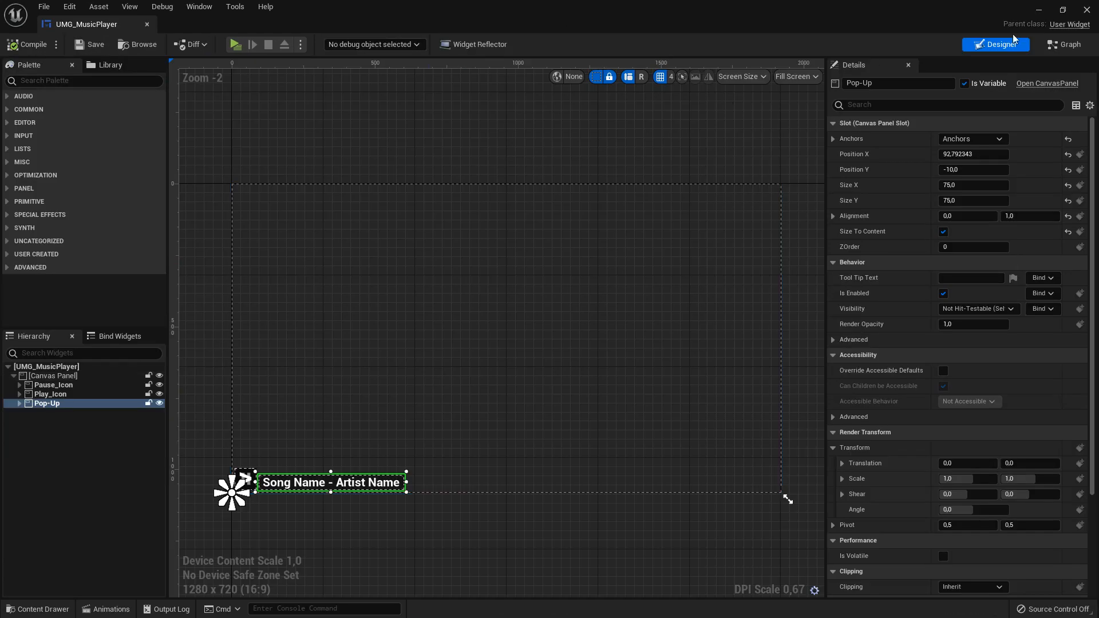
- In the Event Graph, disable Restore State on the Play Animation node, compile the widget, and play-test the level
{"action": "left_click", "coordinate": [1064, 44]}
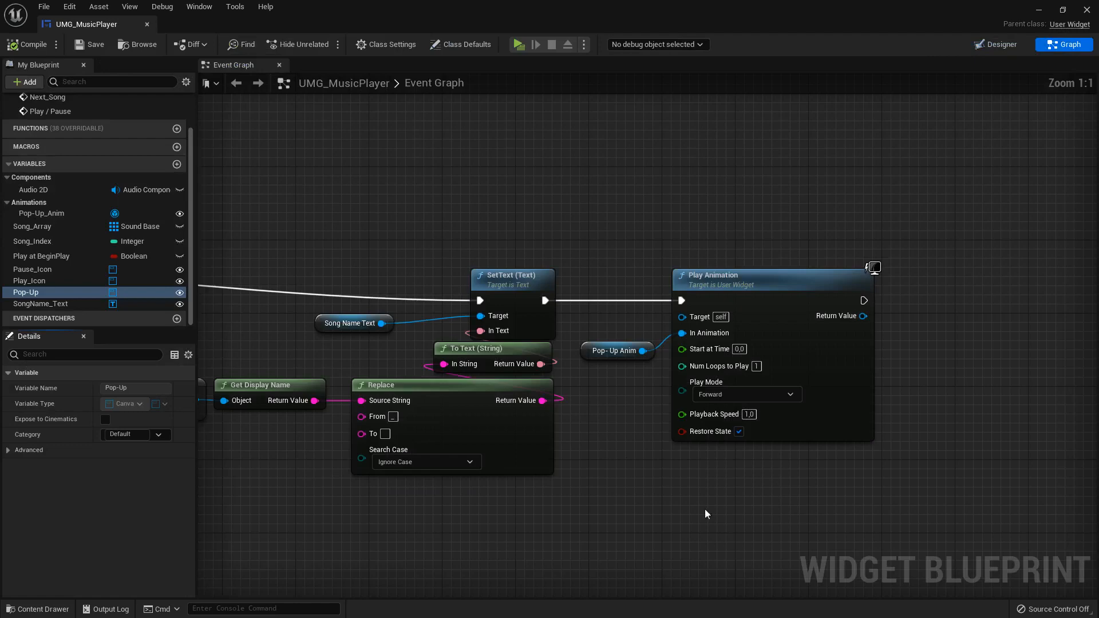
{"action": "left_click", "coordinate": [739, 432]}
{"action": "left_click", "coordinate": [27, 45]}
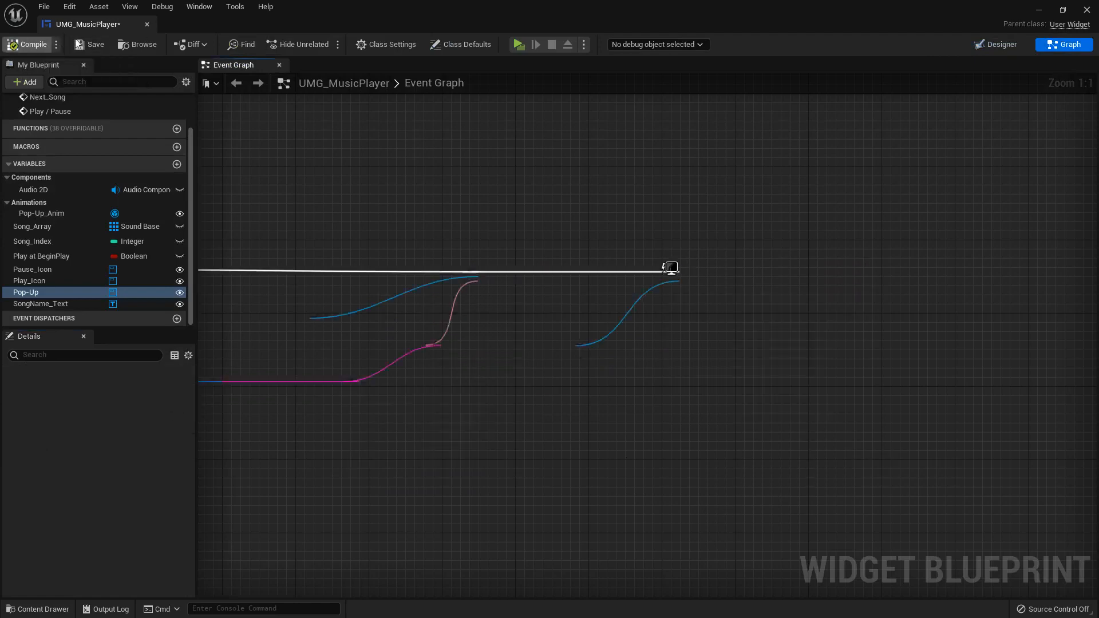
{"action": "left_click", "coordinate": [519, 45]}
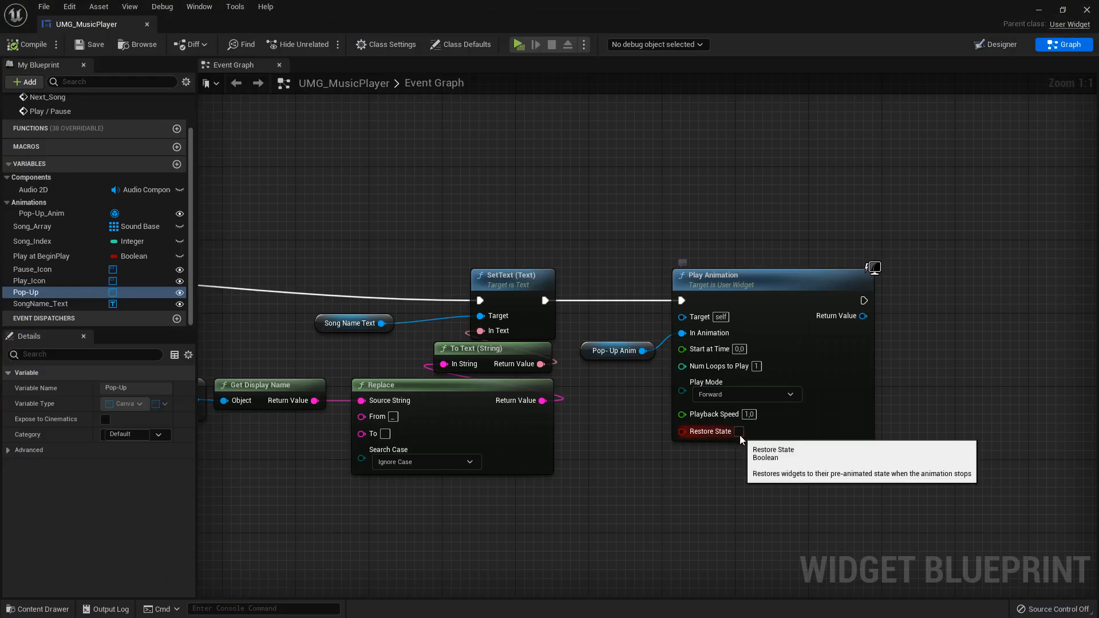
- Save the widget with Restore State enabled on Play Animation, and compile it with the option disabled again
{"action": "left_click", "coordinate": [739, 432]}
{"action": "left_click", "coordinate": [90, 45]}
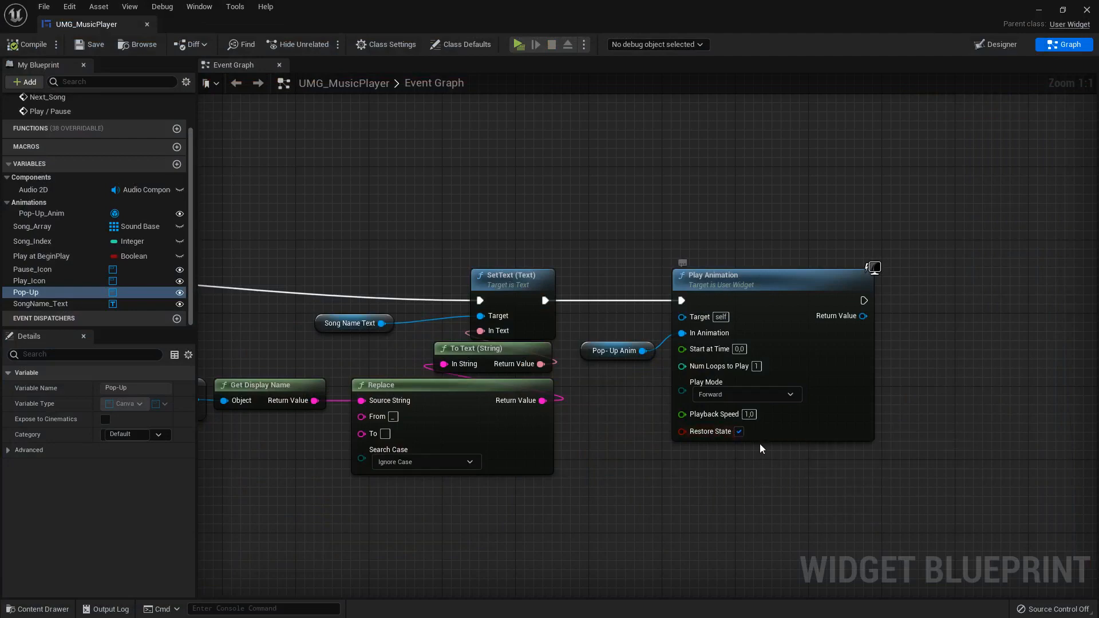
{"action": "left_click", "coordinate": [739, 431]}
{"action": "left_click", "coordinate": [28, 44]}
- In the Designer, set Pop-Up_Anim's Render Opacity key at 3.00 s to 0 and save the widget
{"action": "left_click", "coordinate": [997, 44]}
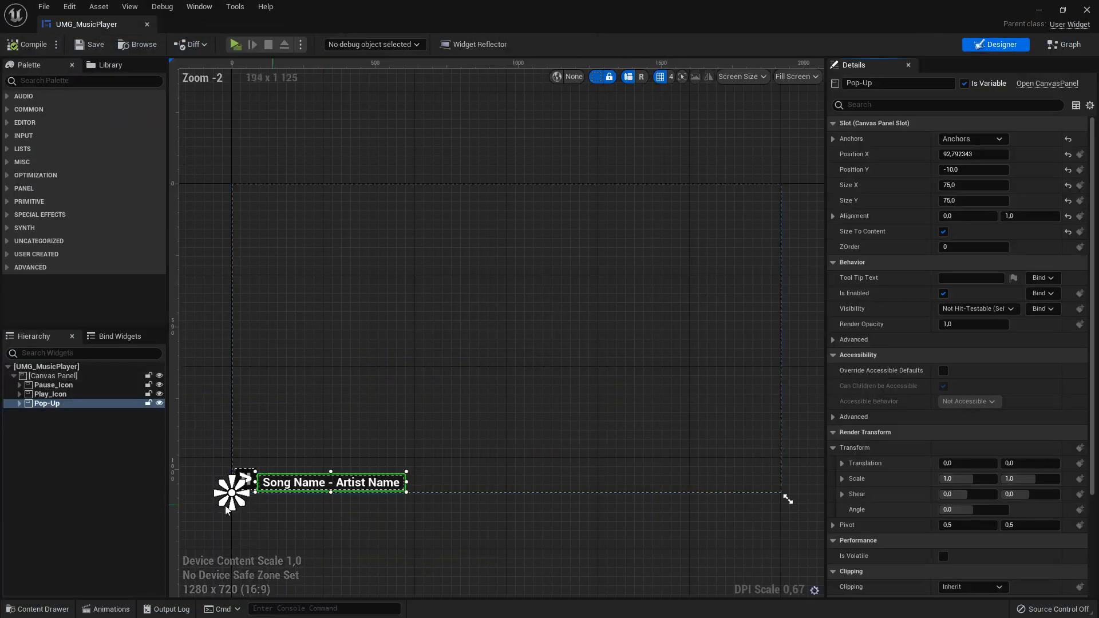
{"action": "left_click", "coordinate": [108, 610]}
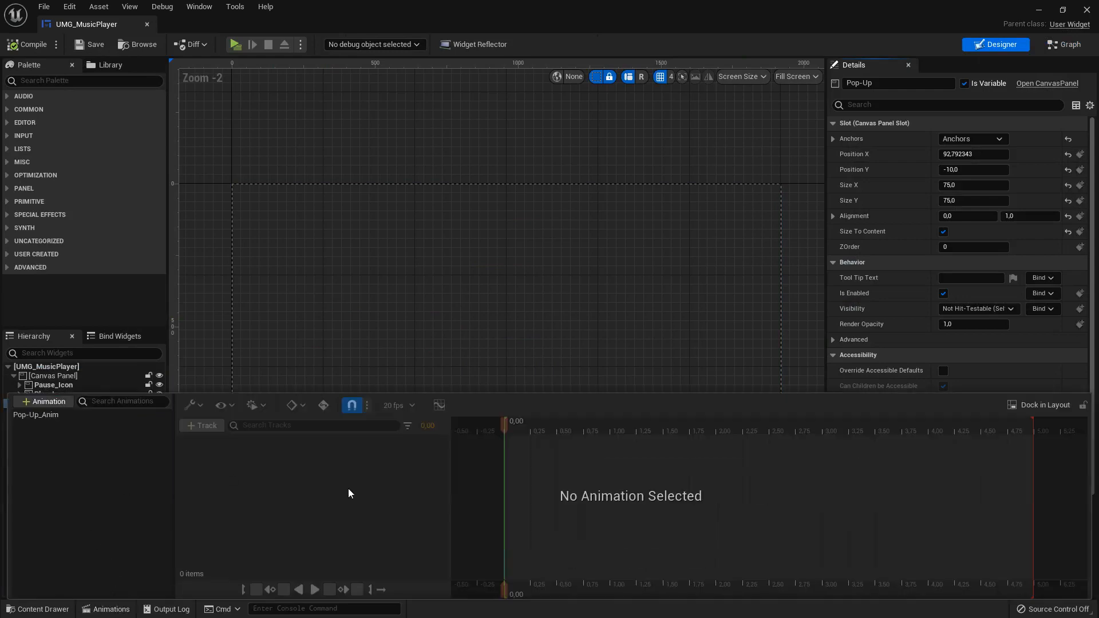
{"action": "left_click", "coordinate": [54, 416]}
{"action": "left_click", "coordinate": [228, 459]}
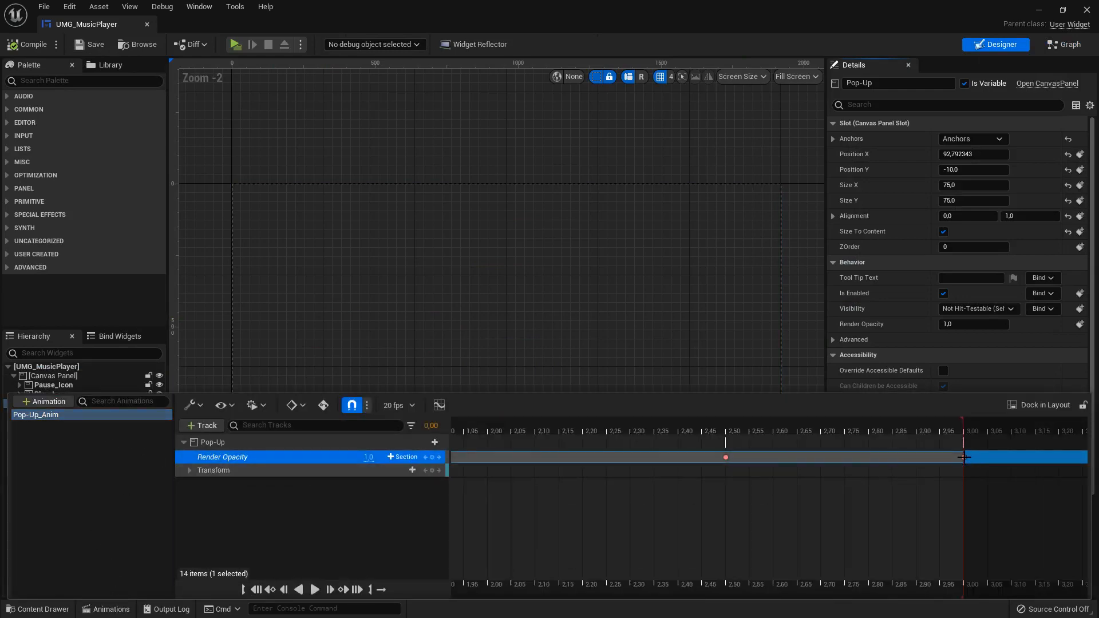
{"action": "key", "text": "Return"}
{"action": "left_click", "coordinate": [964, 457]}
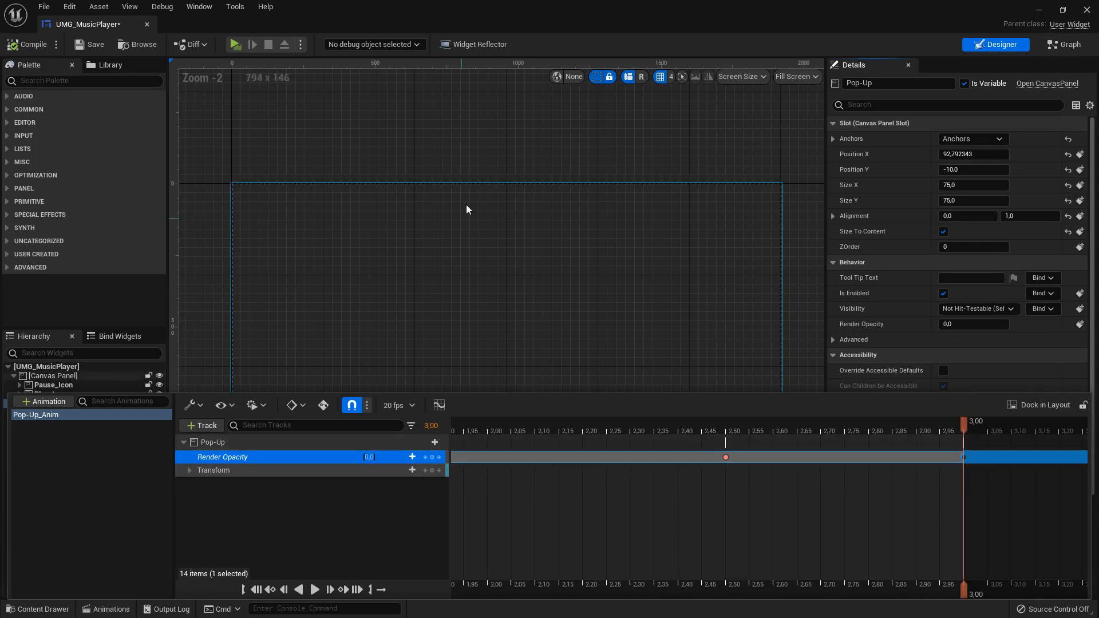
{"action": "left_click", "coordinate": [476, 145]}
{"action": "left_click", "coordinate": [92, 44]}
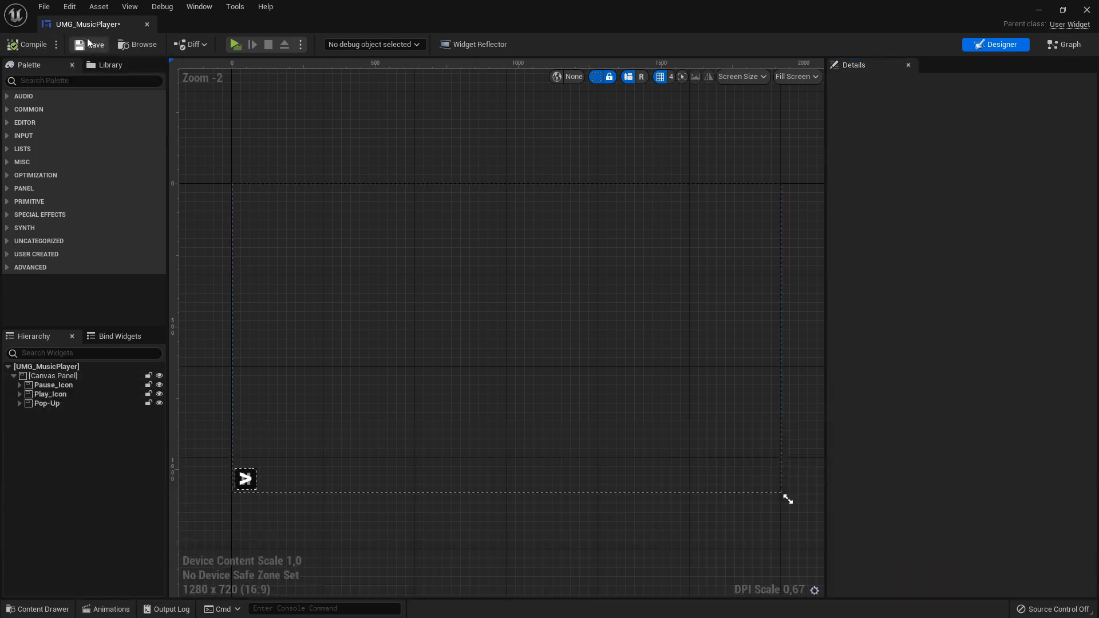
- Select Play_Icon in the hierarchy and create a new widget animation named Play_fadeIn
{"action": "scroll", "coordinate": [350, 447], "scroll_direction": "up", "scroll_amount": 5}
{"action": "scroll", "coordinate": [412, 372], "scroll_direction": "up", "scroll_amount": 4}
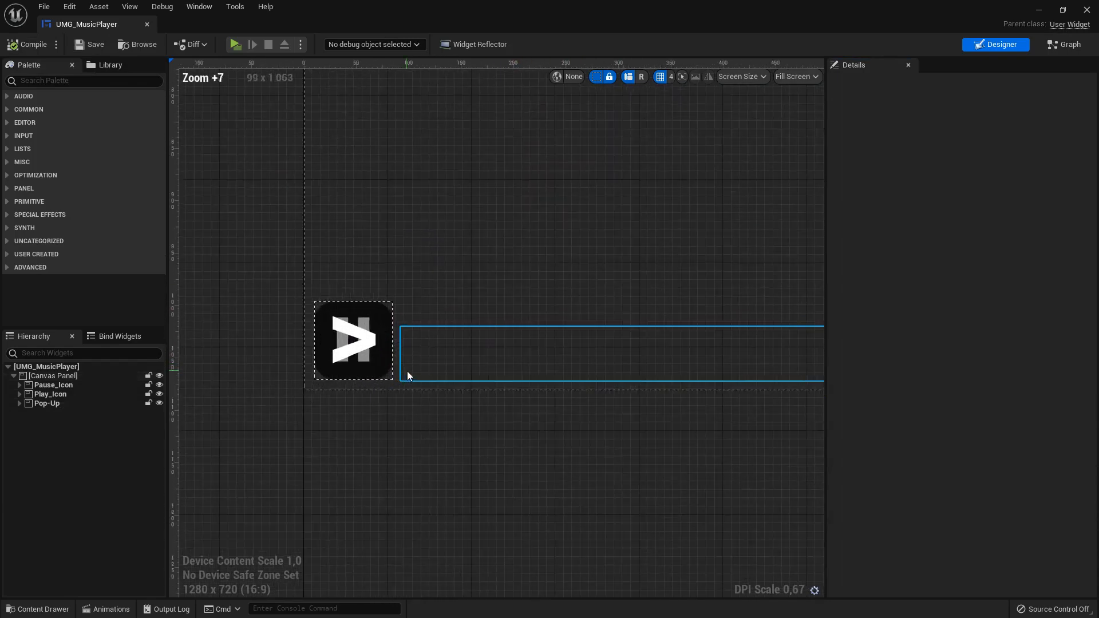
{"action": "left_click", "coordinate": [59, 394]}
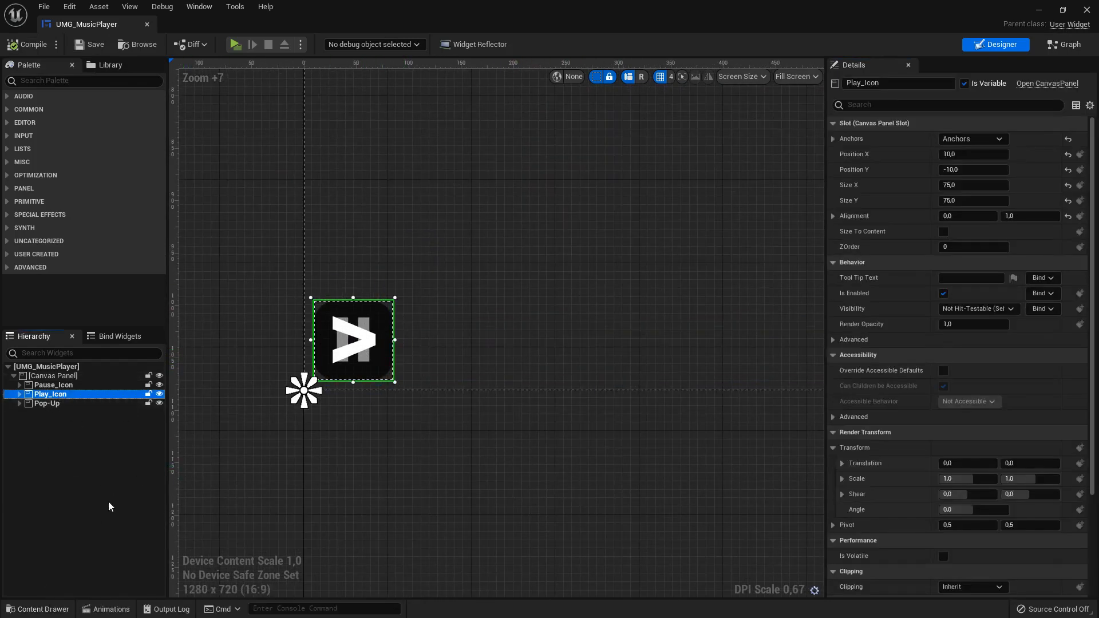
{"action": "left_click", "coordinate": [106, 609]}
{"action": "left_click", "coordinate": [47, 402]}
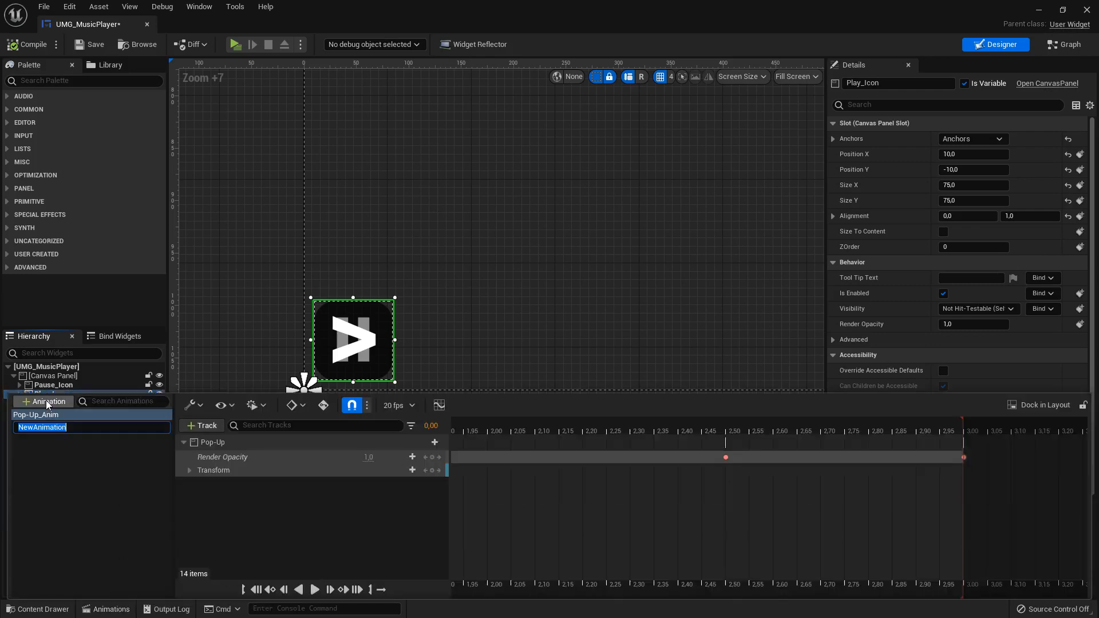
{"action": "type", "text": "Pl"}
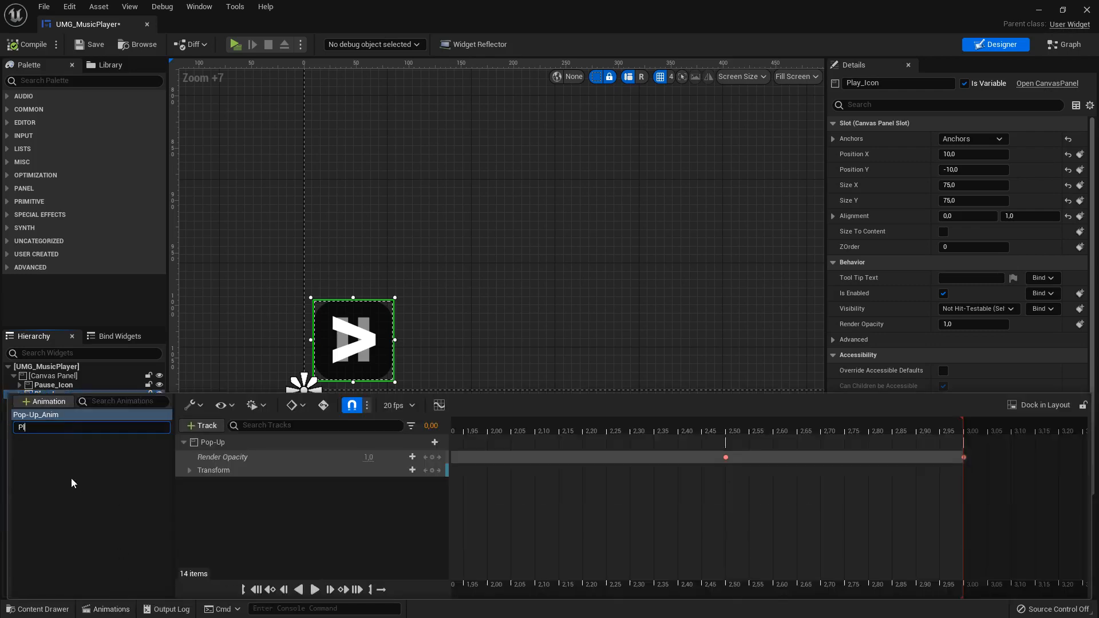
{"action": "type", "text": "ay_fadeIn"}
{"action": "key", "text": "Return"}
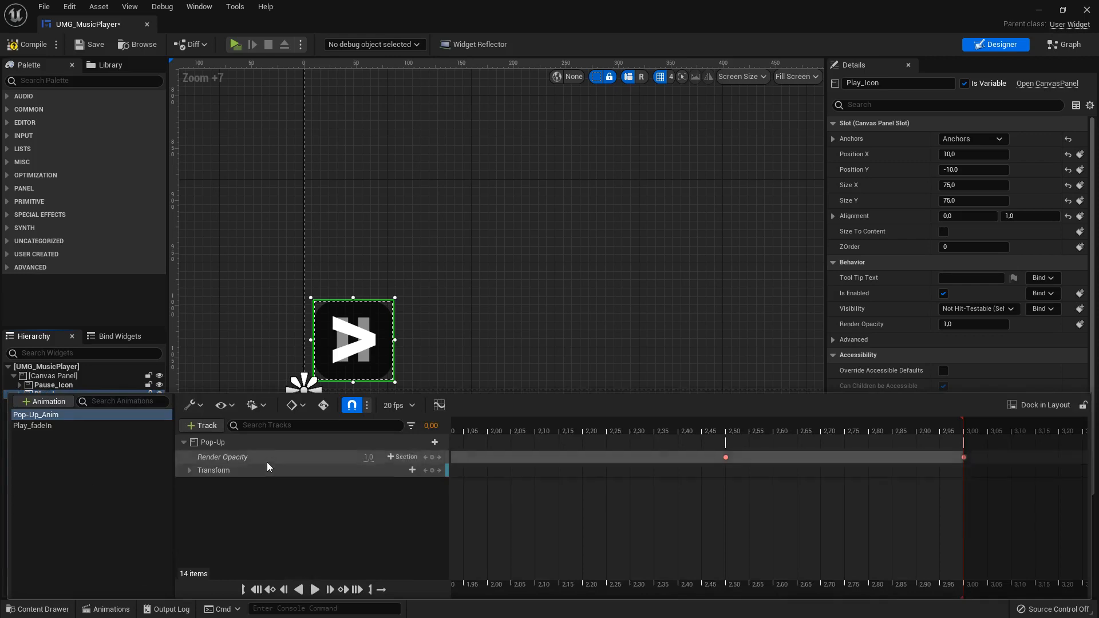
- Add Play_Icon to the Play_fadeIn animation and give it a Transform track
{"action": "left_click", "coordinate": [40, 425]}
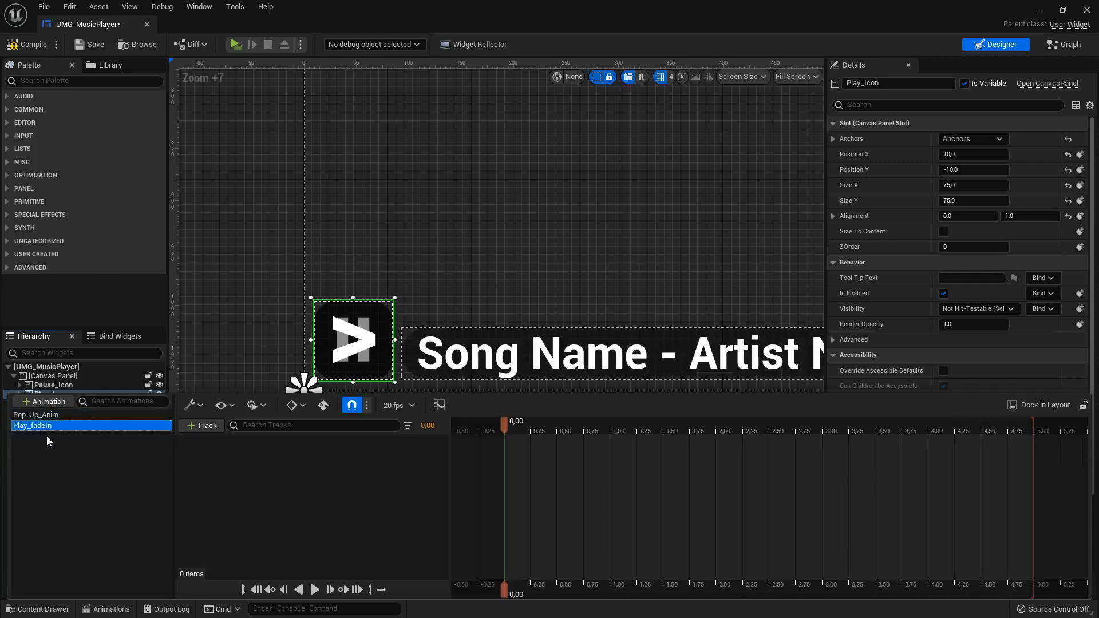
{"action": "left_click", "coordinate": [201, 426]}
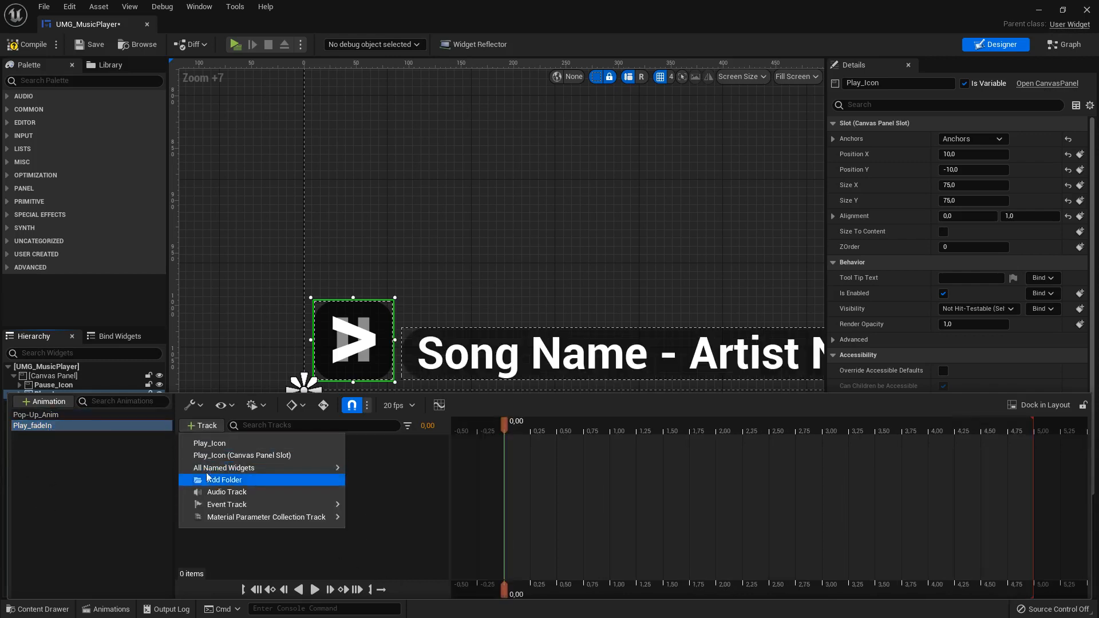
{"action": "left_click", "coordinate": [208, 444]}
{"action": "left_click", "coordinate": [433, 445]}
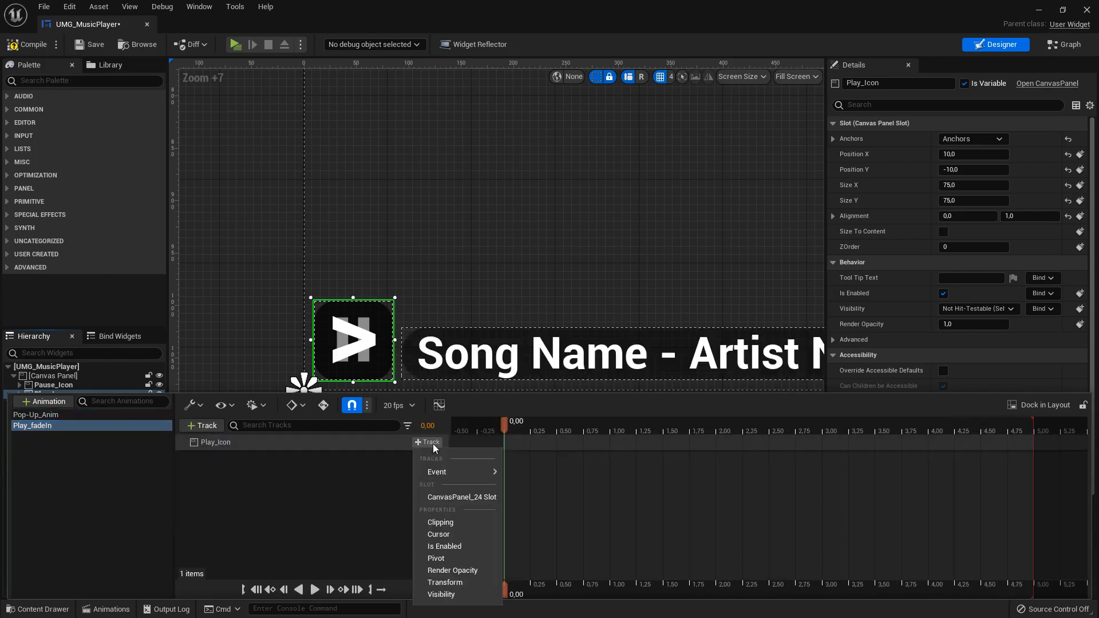
{"action": "left_click", "coordinate": [458, 584]}
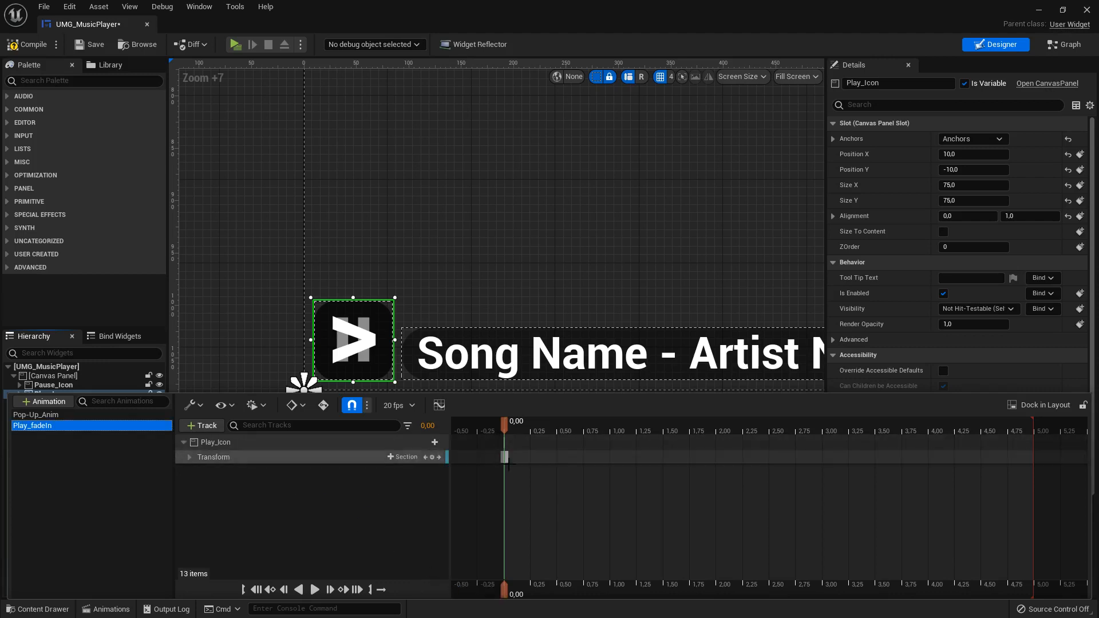
- Place Play_Icon's Transform keys at 0.50 s, set Scale X and Y to 0 at 0.00 s, and scrub back to 0.50 s
{"action": "left_click_drag", "start_coordinate": [507, 458], "coordinate": [594, 554]}
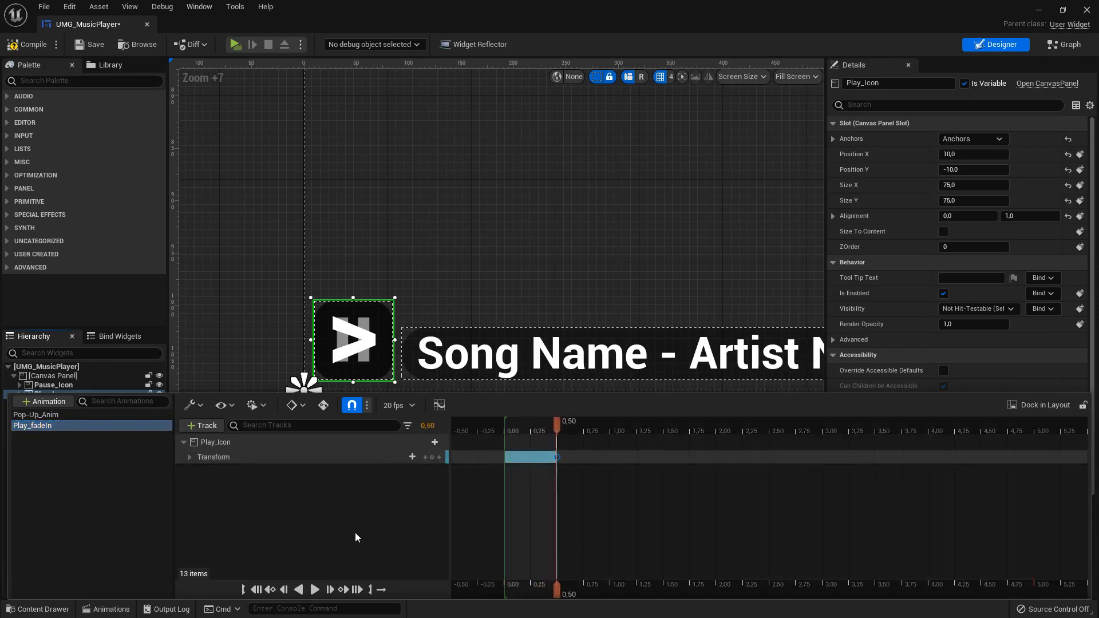
{"action": "left_click_drag", "start_coordinate": [560, 427], "coordinate": [506, 433]}
{"action": "left_click", "coordinate": [189, 458]}
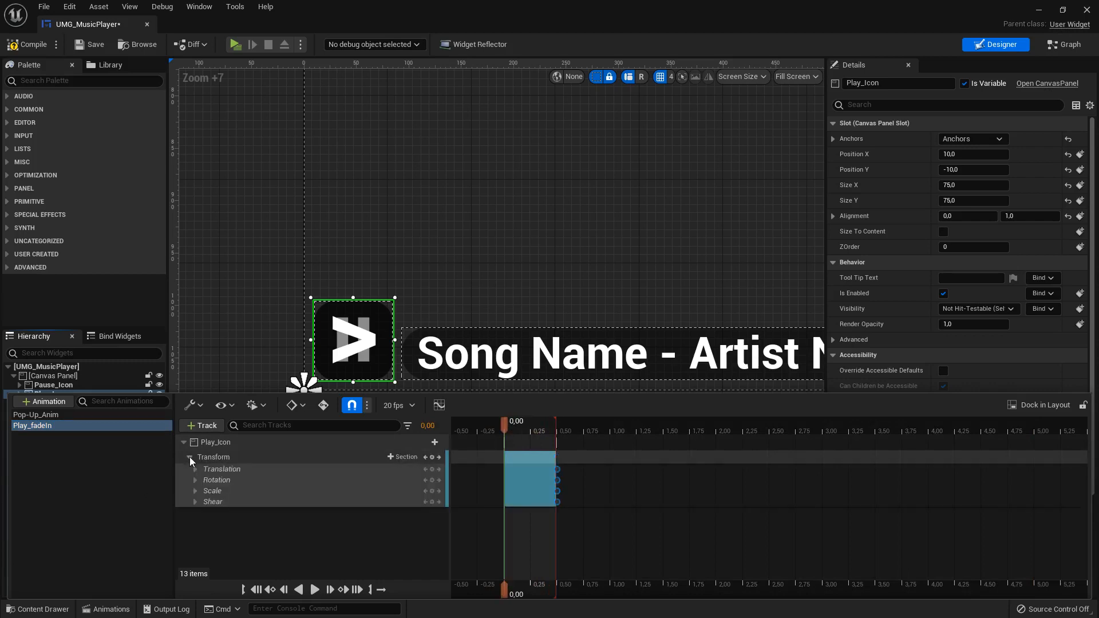
{"action": "left_click", "coordinate": [195, 491]}
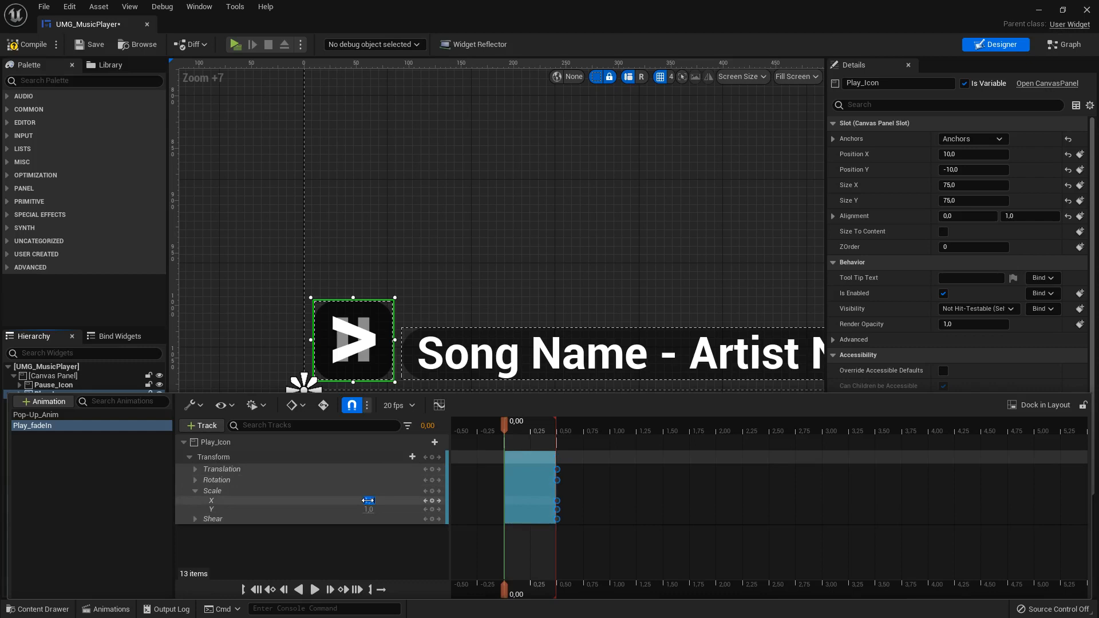
{"action": "left_click_drag", "start_coordinate": [368, 500], "coordinate": [369, 509]}
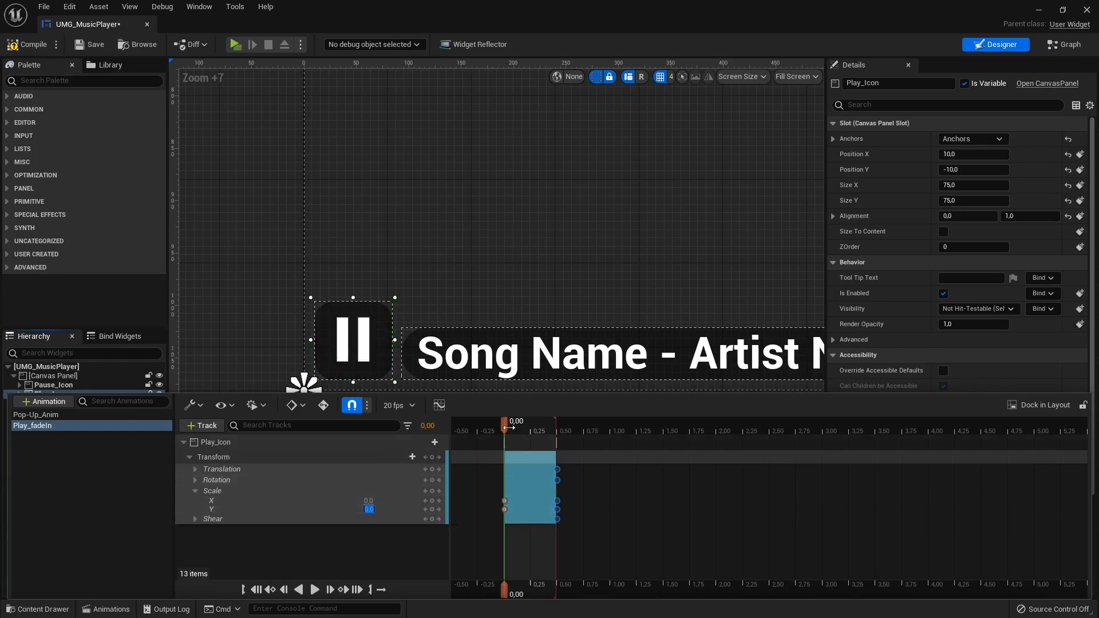
{"action": "left_click_drag", "start_coordinate": [505, 431], "coordinate": [557, 454]}
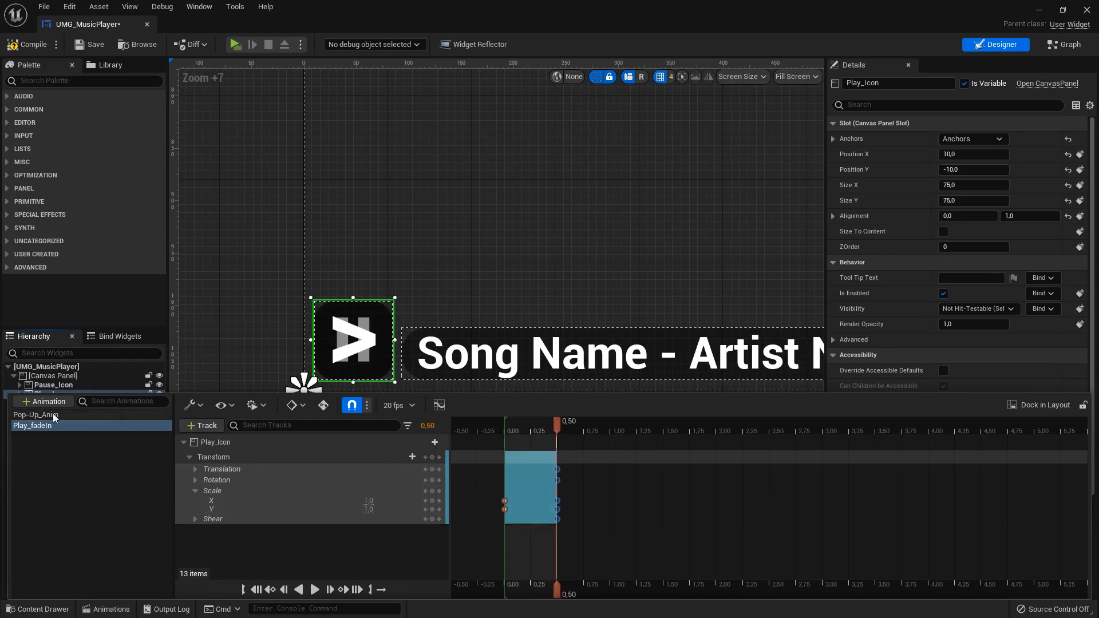
- Select Pause_Icon in the hierarchy and create a new widget animation named Pause_FadeIn
{"action": "left_click", "coordinate": [52, 377]}
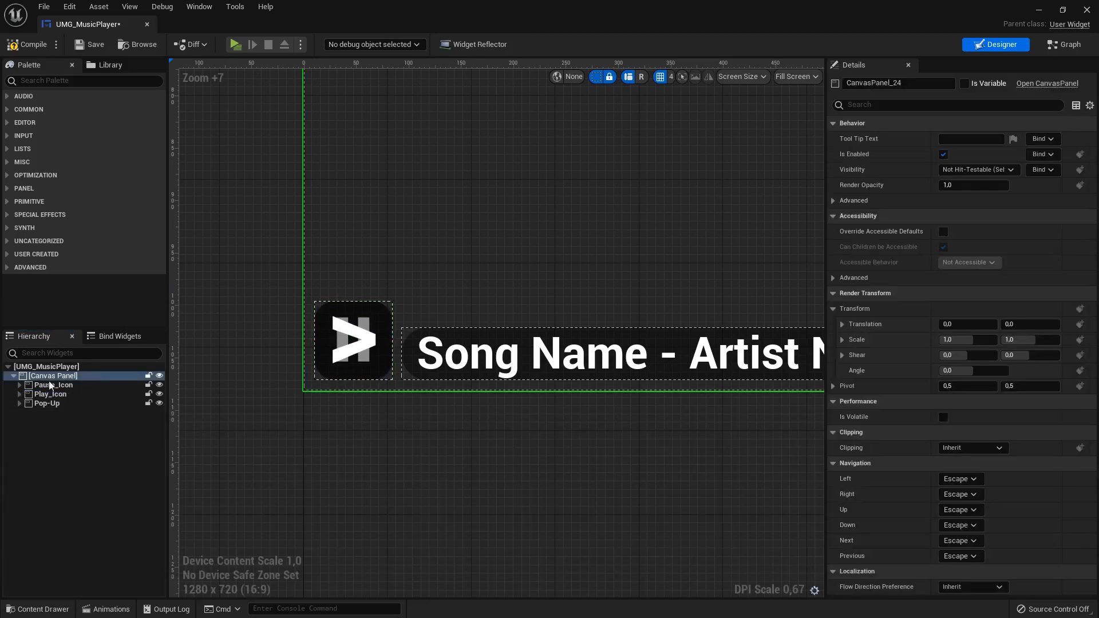
{"action": "left_click", "coordinate": [54, 385]}
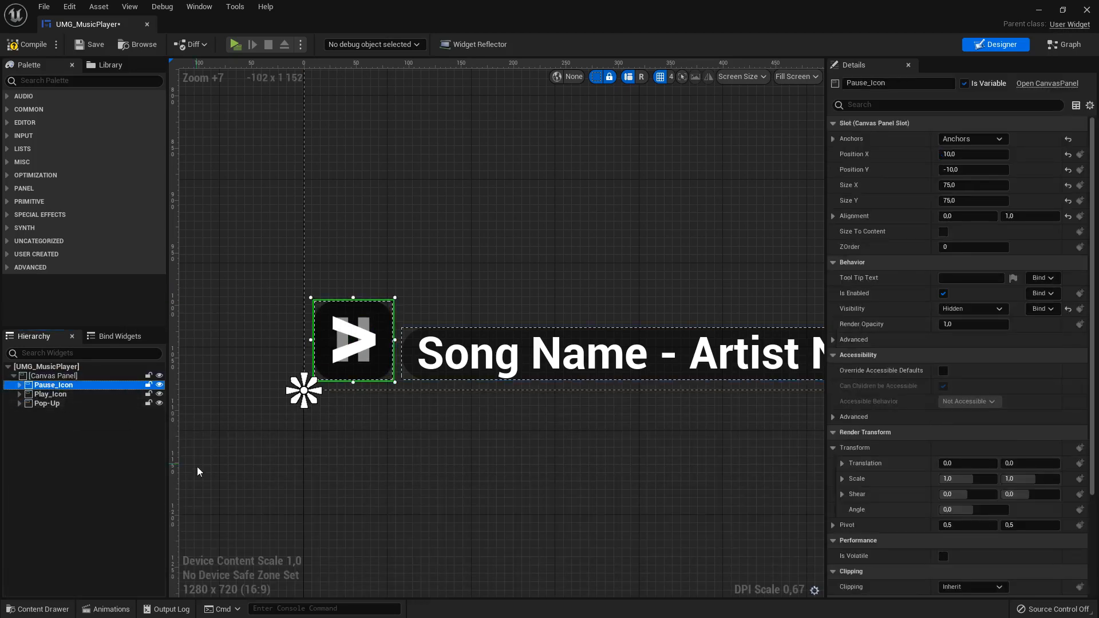
{"action": "left_click", "coordinate": [123, 605]}
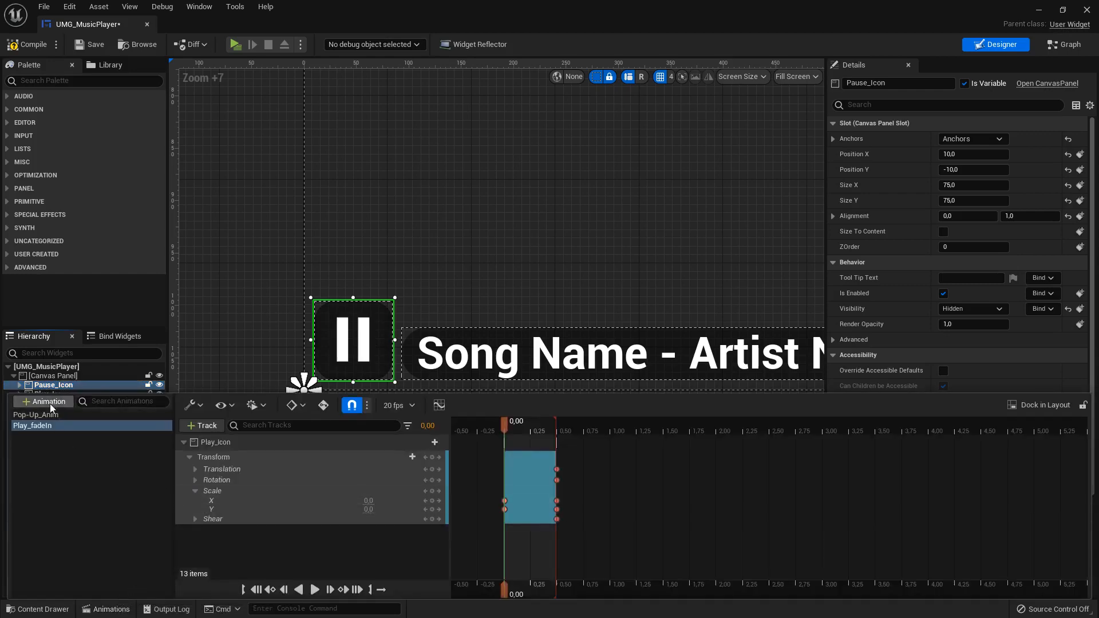
{"action": "left_click", "coordinate": [50, 401]}
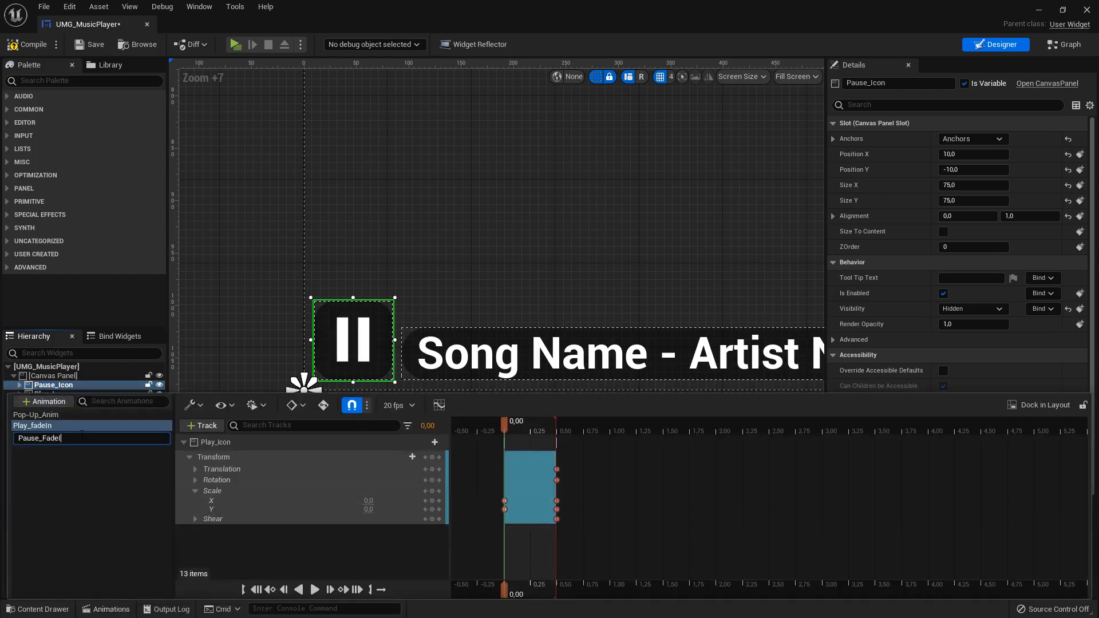
{"action": "key", "text": "Return"}
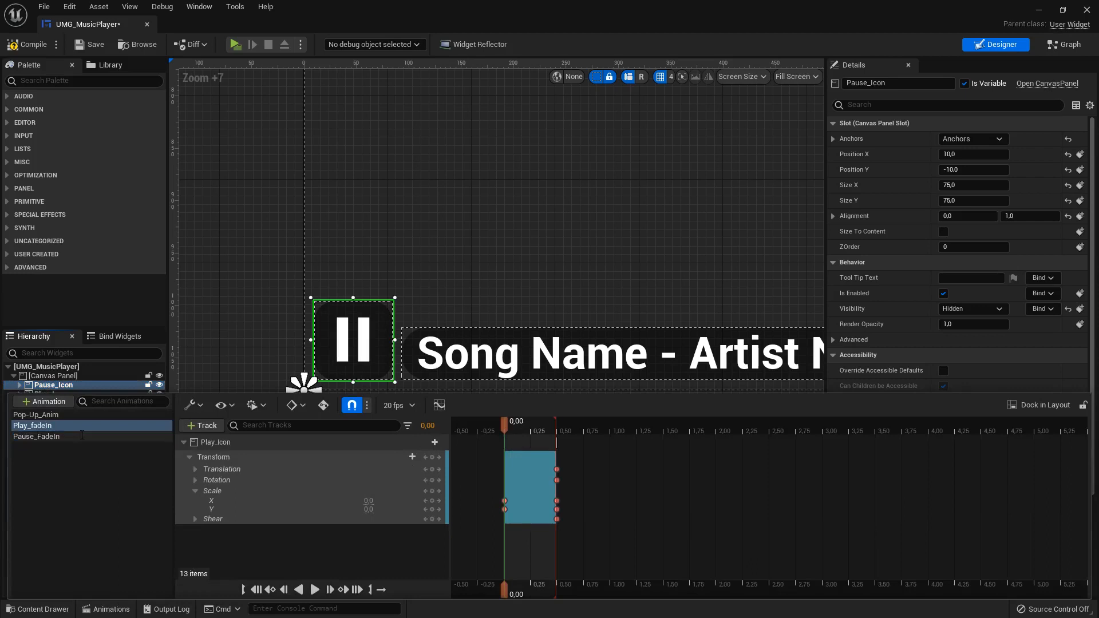
- Add Pause_Icon to the Pause_FadeIn animation and give it a Transform track
{"action": "left_click", "coordinate": [49, 436]}
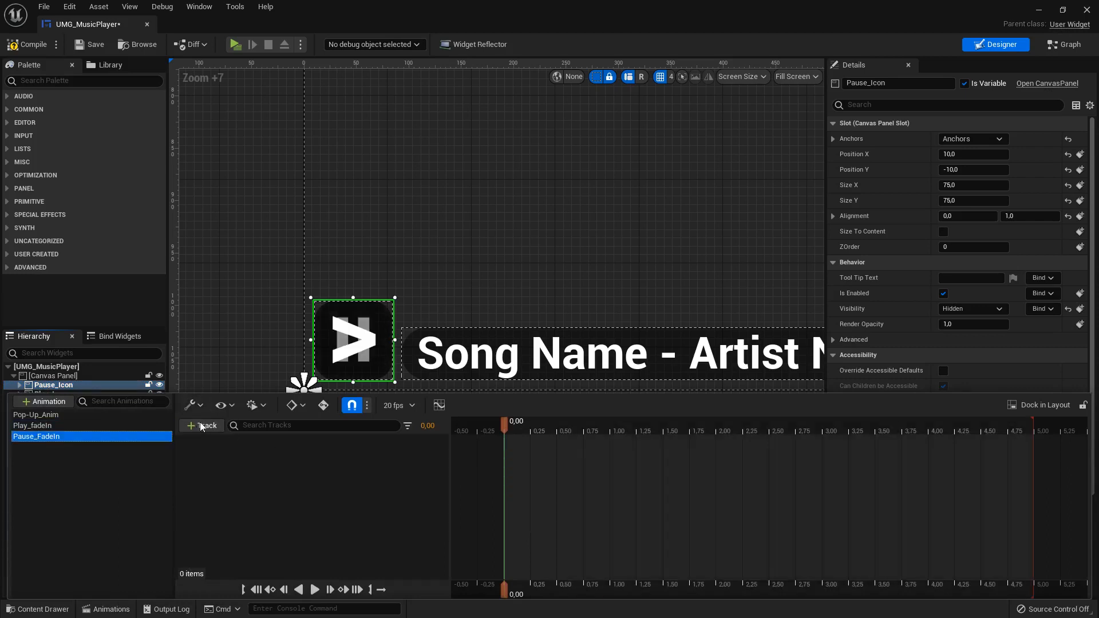
{"action": "left_click", "coordinate": [201, 427]}
{"action": "left_click", "coordinate": [216, 442]}
{"action": "left_click", "coordinate": [427, 442]}
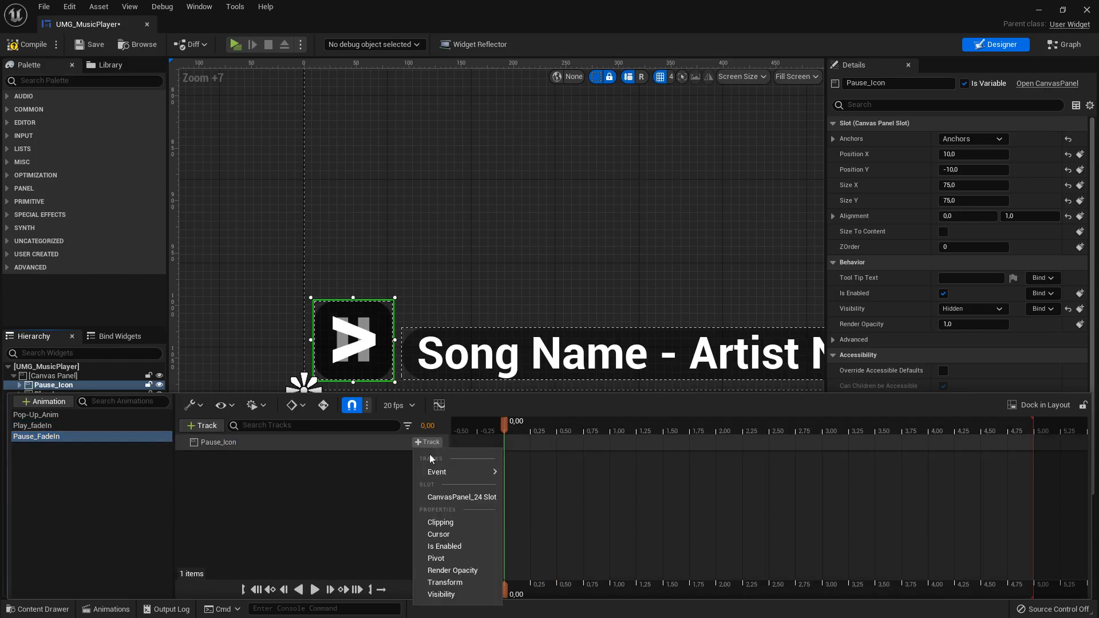
{"action": "left_click", "coordinate": [446, 582]}
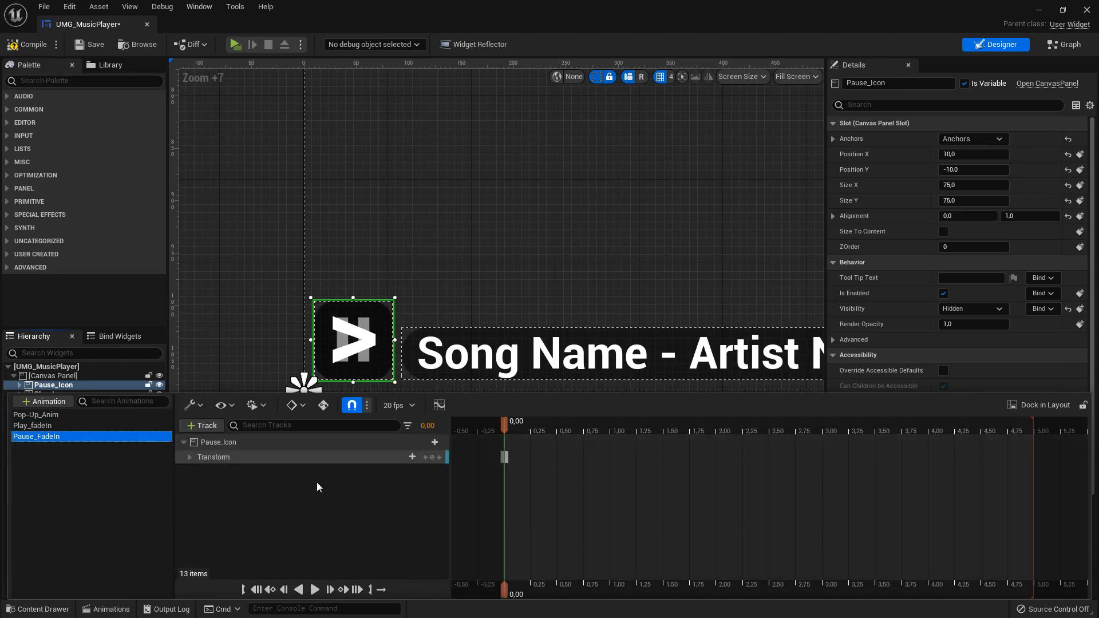
- Extend Pause_Icon's Transform section to 0.50 s and set its Scale X and Y to 0 at 0.00 s
{"action": "left_click", "coordinate": [189, 457]}
{"action": "left_click", "coordinate": [195, 491]}
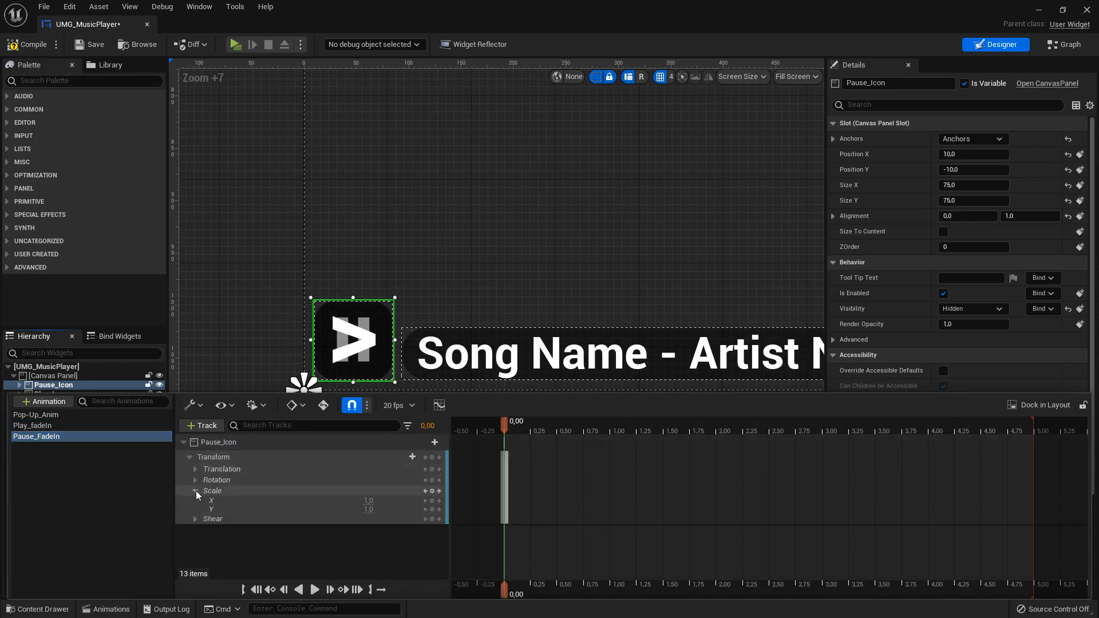
{"action": "left_click", "coordinate": [235, 501]}
{"action": "left_click_drag", "start_coordinate": [505, 484], "coordinate": [555, 485]}
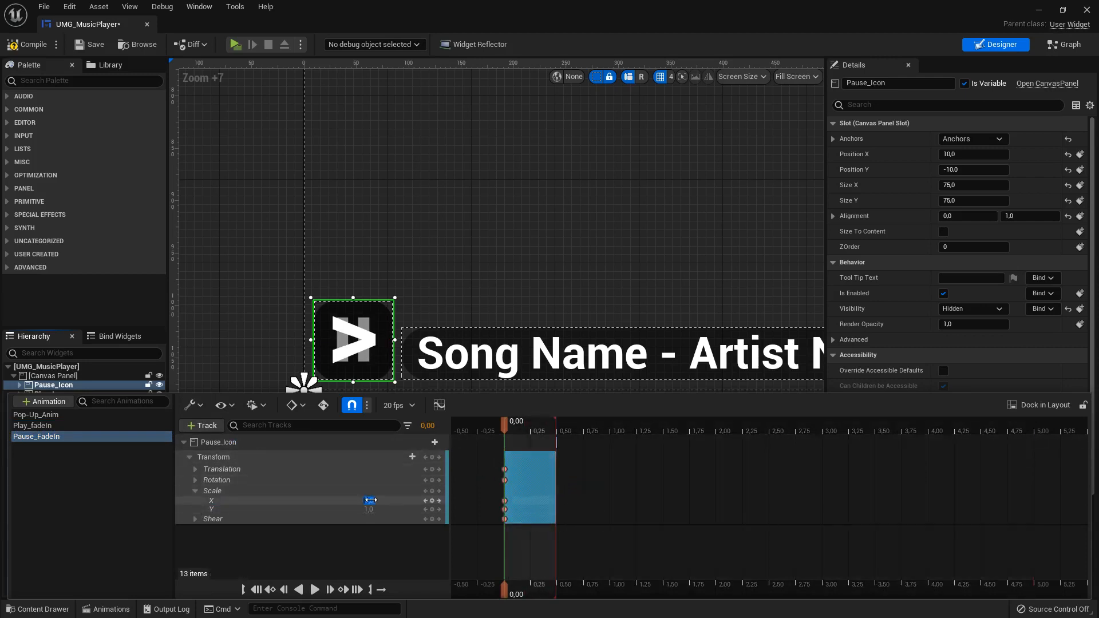
{"action": "type", "text": "0"}
{"action": "key", "text": "Return"}
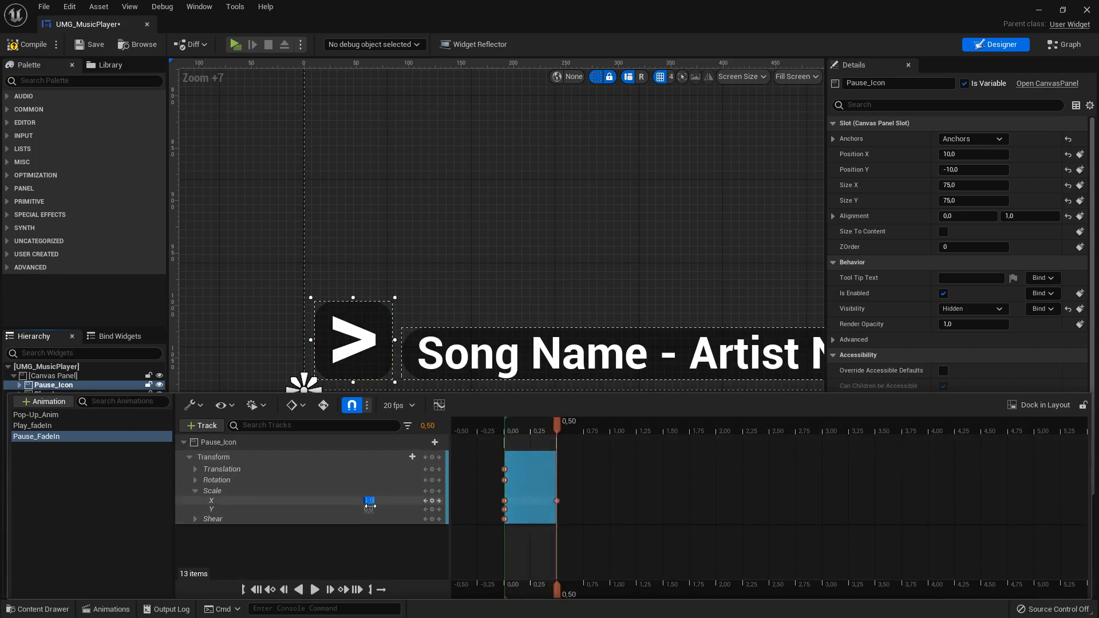
- Set Pause_Icon's Scale X and Y keys to 1 at 0.50 s, scrub the animation, and compile the widget
{"action": "left_click", "coordinate": [370, 509]}
{"action": "type", "text": "1"}
{"action": "key", "text": "Return"}
{"action": "left_click_drag", "start_coordinate": [560, 424], "coordinate": [558, 451]}
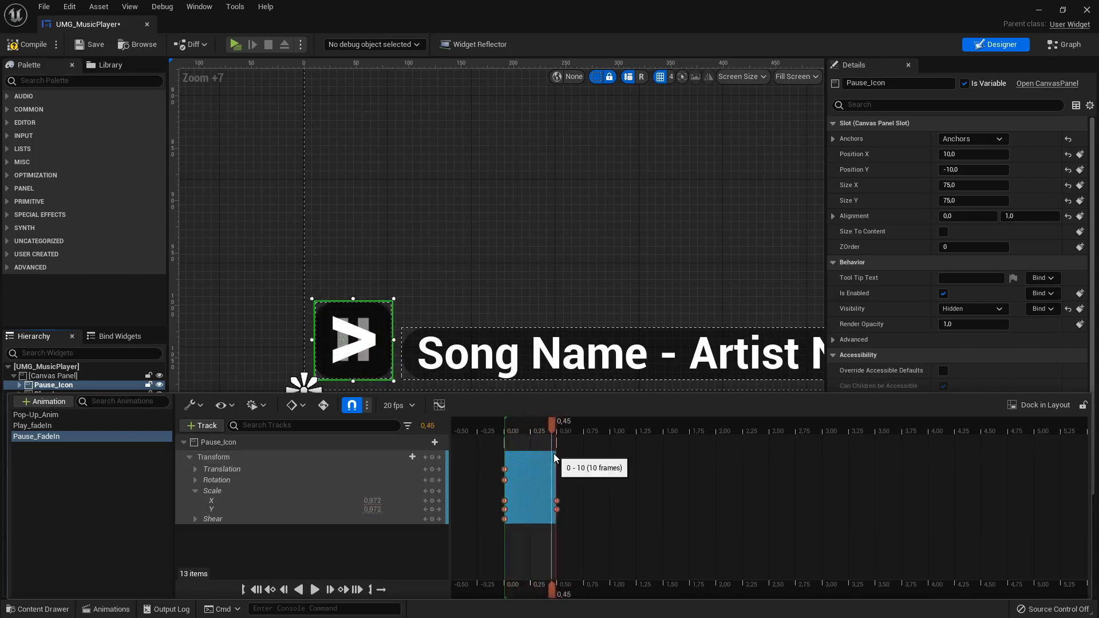
{"action": "left_click", "coordinate": [26, 45]}
{"action": "scroll", "coordinate": [520, 217], "scroll_direction": "down", "scroll_amount": 3}
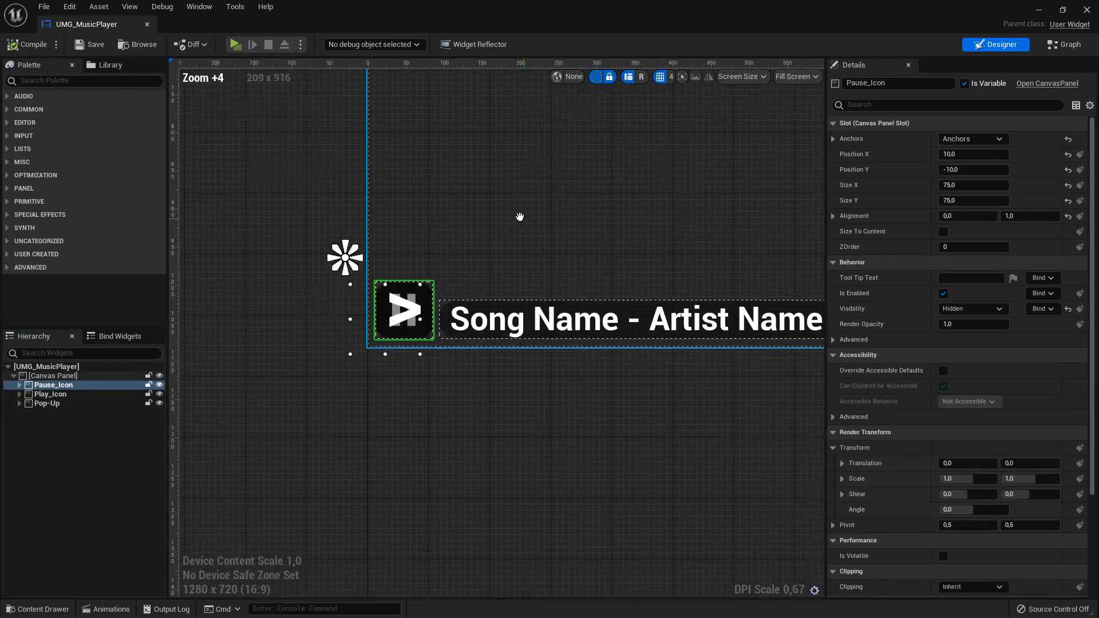
{"action": "scroll", "coordinate": [468, 220], "scroll_direction": "down", "scroll_amount": 2}
{"action": "right_click_drag", "start_coordinate": [468, 221], "coordinate": [441, 233]}
{"action": "right_click_drag", "start_coordinate": [562, 230], "coordinate": [488, 246]}
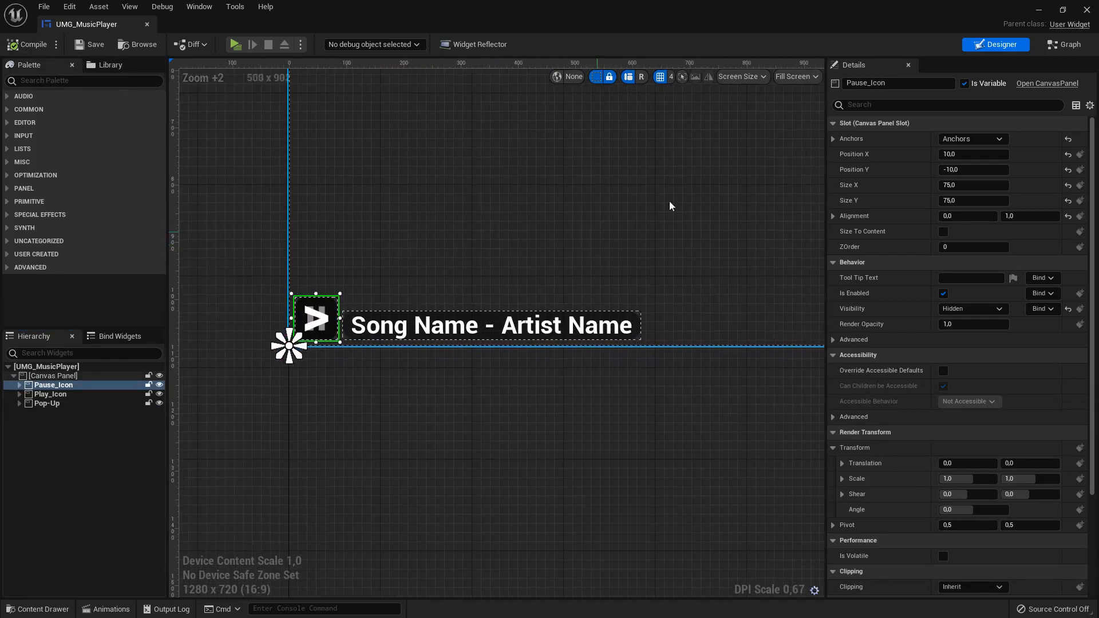
- In the Event Graph, disconnect both Set Paused nodes from the Set Visibility nodes that follow them
{"action": "left_click", "coordinate": [1068, 44]}
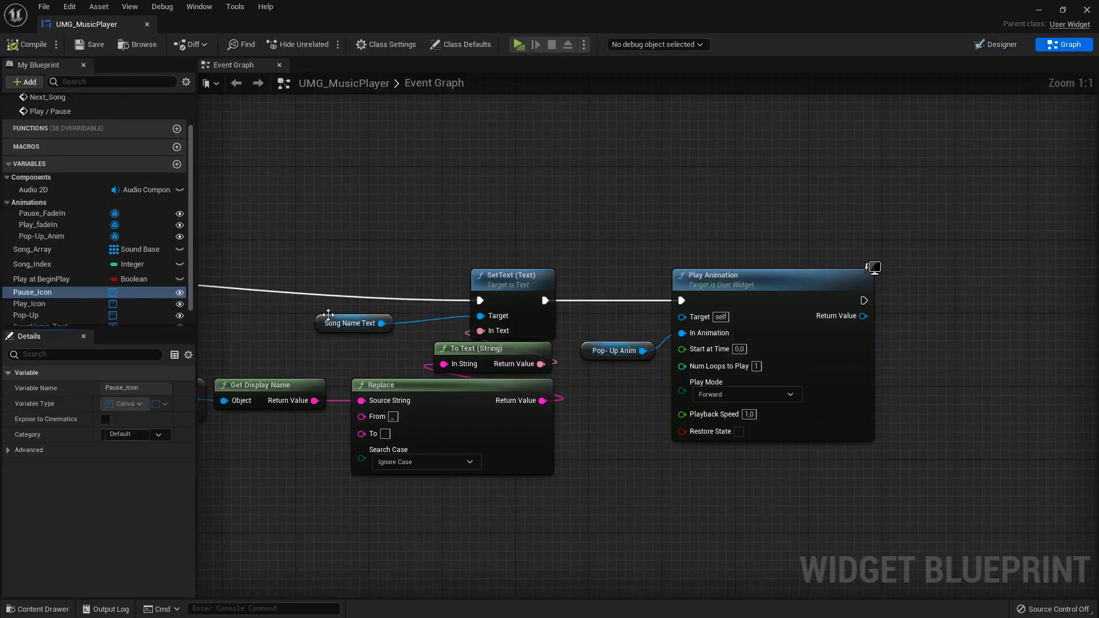
{"action": "scroll", "coordinate": [328, 315], "scroll_direction": "down", "scroll_amount": 5}
{"action": "right_click_drag", "start_coordinate": [332, 303], "coordinate": [812, 413]}
{"action": "right_click_drag", "start_coordinate": [401, 205], "coordinate": [536, 228]}
{"action": "right_click_drag", "start_coordinate": [926, 284], "coordinate": [862, 285]}
{"action": "scroll", "coordinate": [861, 285], "scroll_direction": "up", "scroll_amount": 3}
{"action": "right_click_drag", "start_coordinate": [726, 308], "coordinate": [794, 314]}
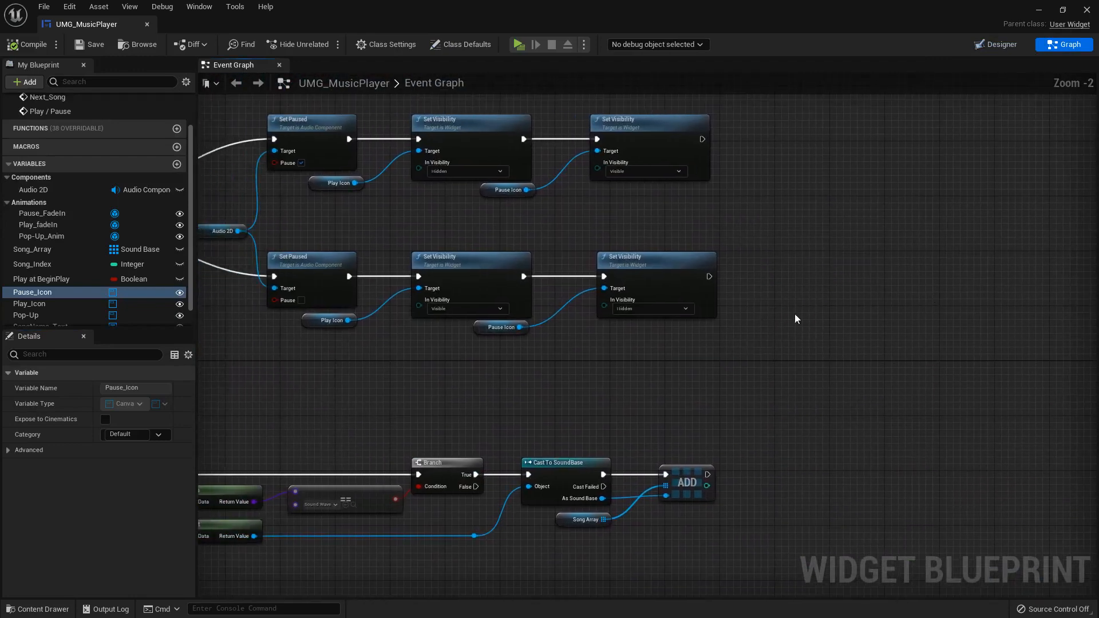
{"action": "right_click_drag", "start_coordinate": [614, 337], "coordinate": [696, 363]}
{"action": "left_click_drag", "start_coordinate": [886, 387], "coordinate": [514, 132]}
{"action": "left_click_drag", "start_coordinate": [445, 153], "coordinate": [798, 283]}
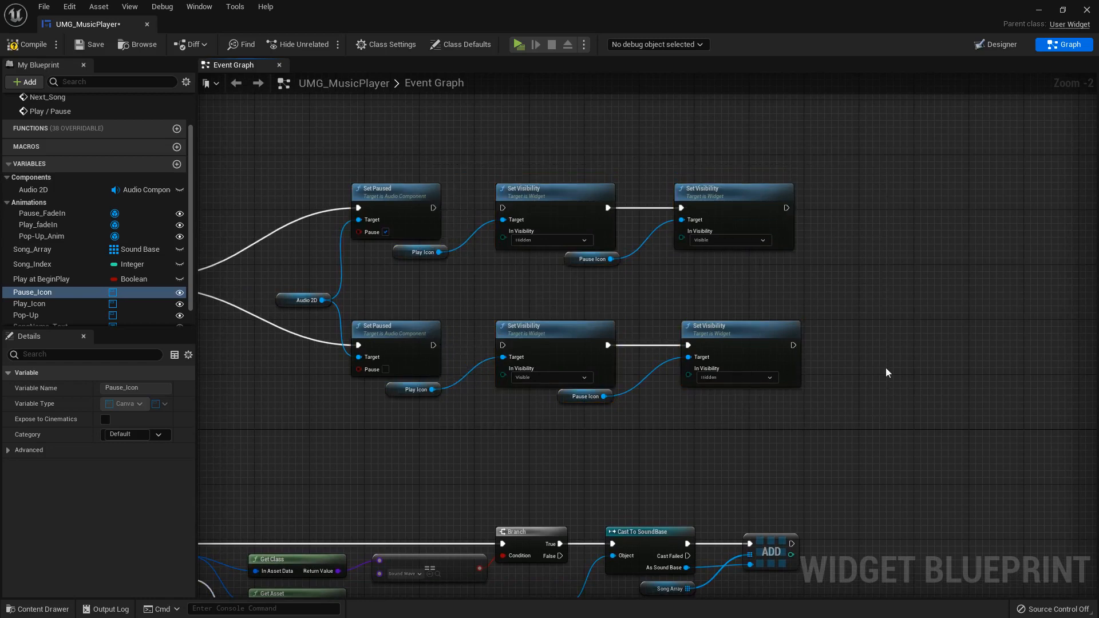
- Move the four Set Visibility nodes and their Play Icon and Pause Icon references clear above the play/pause logic
{"action": "left_click_drag", "start_coordinate": [905, 432], "coordinate": [488, 207]}
{"action": "left_click_drag", "start_coordinate": [454, 171], "coordinate": [442, 200]}
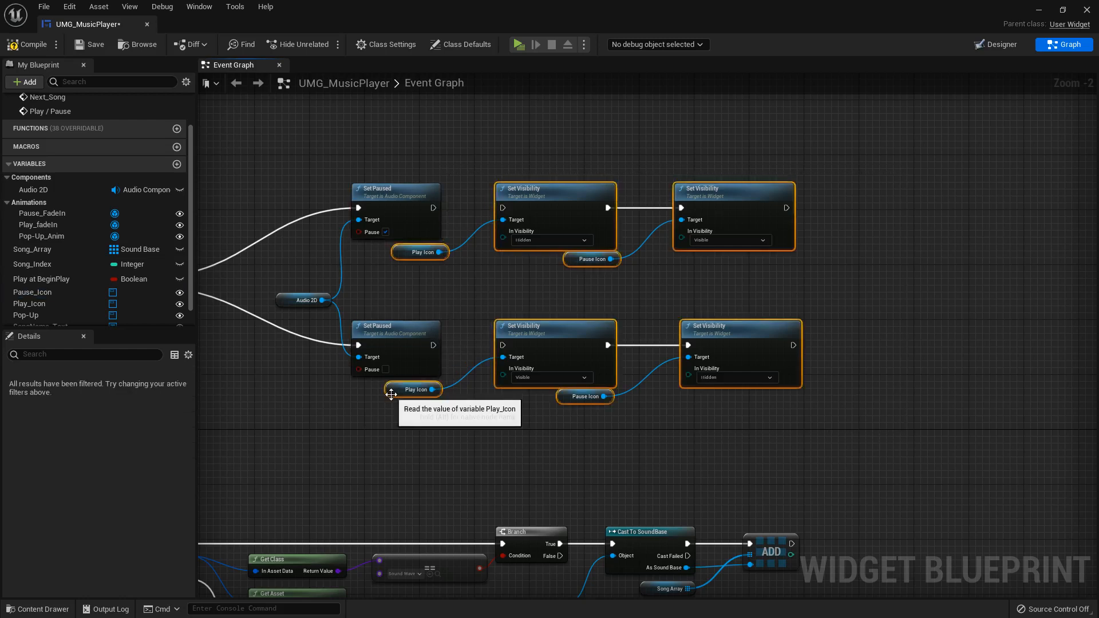
{"action": "scroll", "coordinate": [595, 458], "scroll_direction": "down", "scroll_amount": 4}
{"action": "left_click_drag", "start_coordinate": [565, 348], "coordinate": [443, 278]}
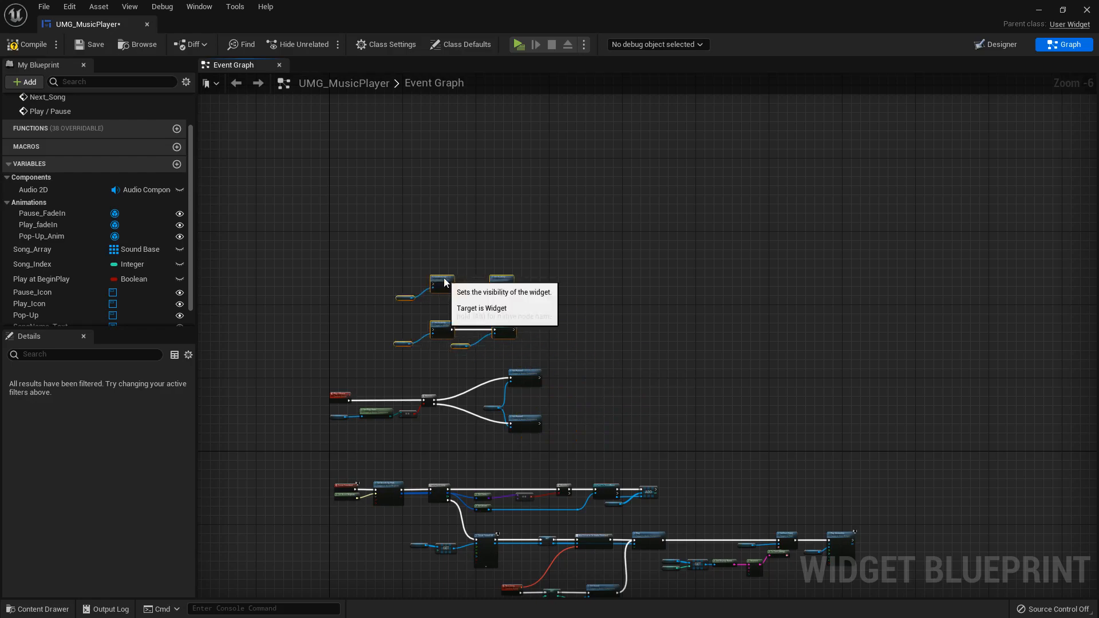
{"action": "scroll", "coordinate": [550, 396], "scroll_direction": "up", "scroll_amount": 6}
{"action": "left_click", "coordinate": [574, 380]}
- Add references to the Play_fadeIn and Pause_FadeIn animations beside the two Set Paused nodes
{"action": "right_click_drag", "start_coordinate": [552, 402], "coordinate": [577, 362]}
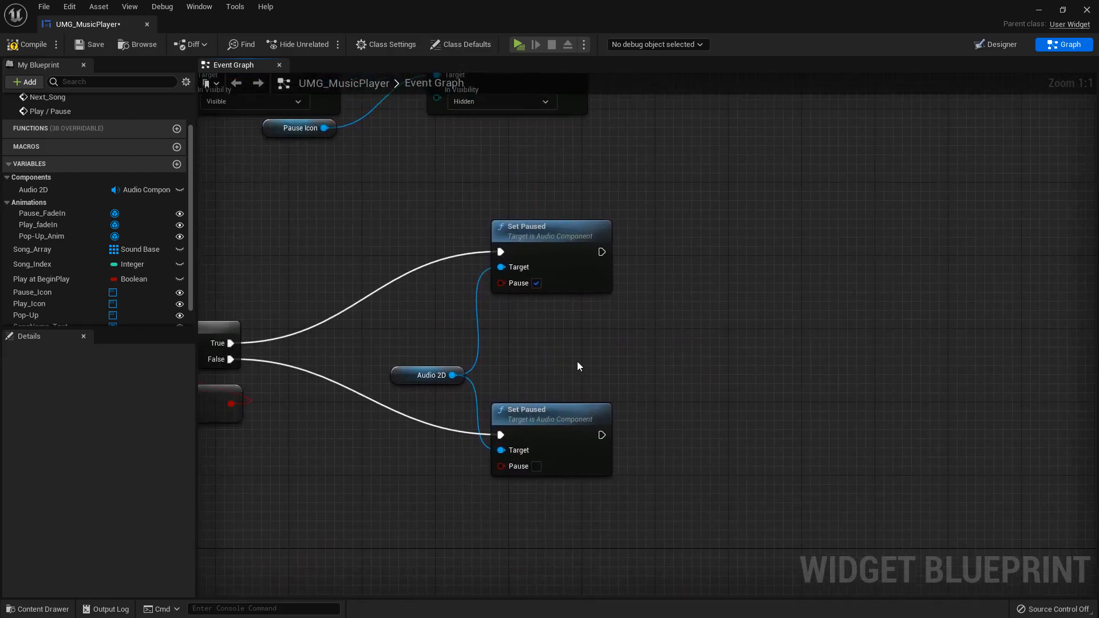
{"action": "scroll", "coordinate": [29, 247], "scroll_direction": "down", "scroll_amount": 1}
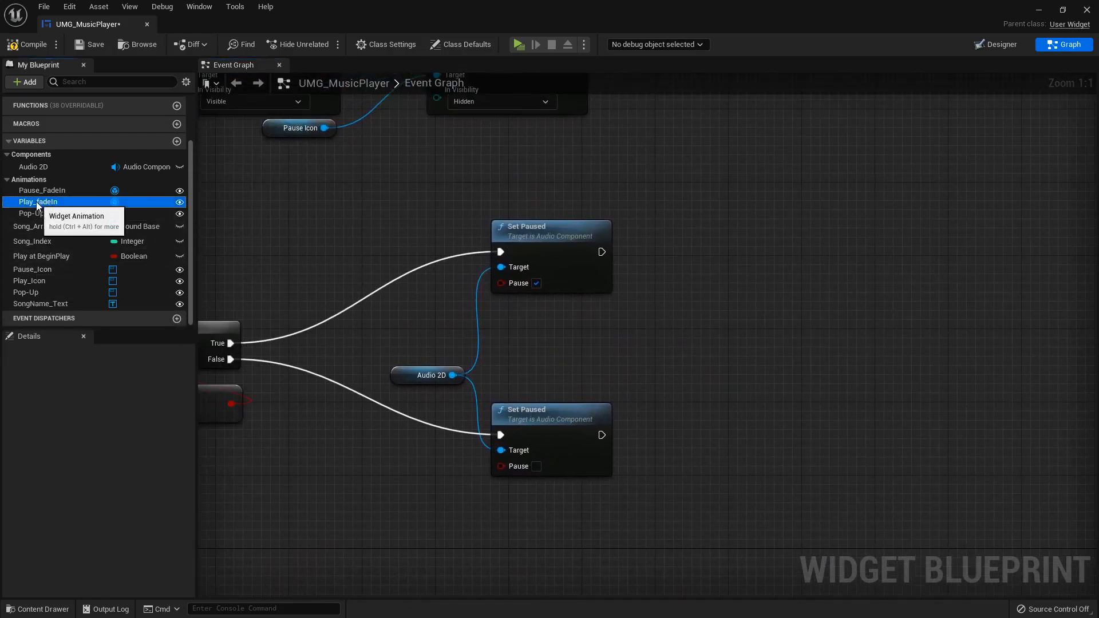
{"action": "left_click_drag", "start_coordinate": [38, 202], "coordinate": [711, 348]}
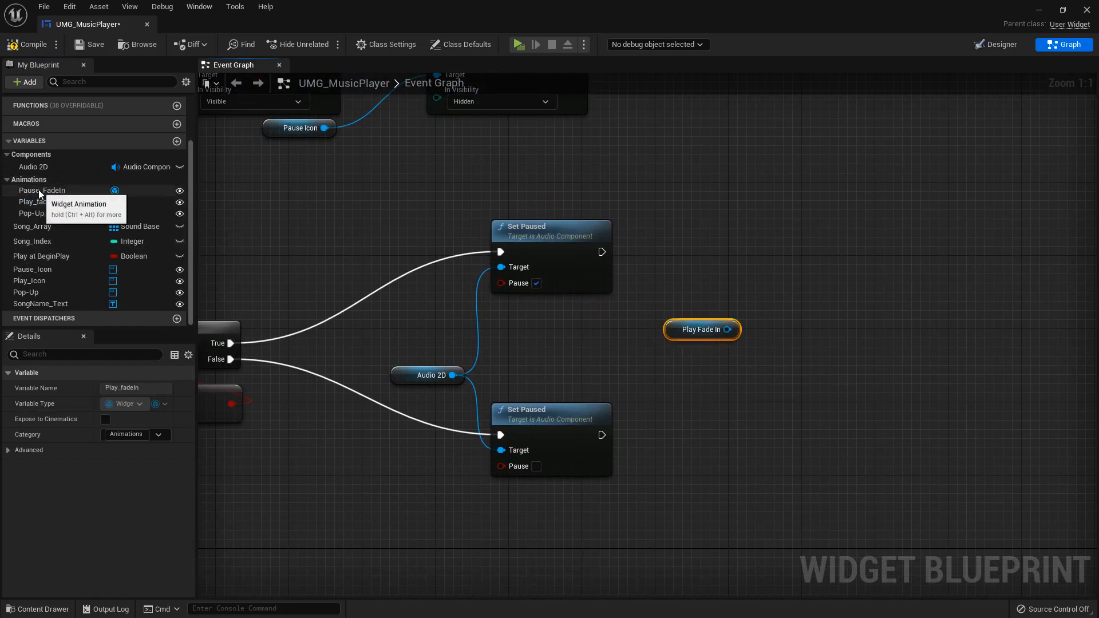
{"action": "left_click_drag", "start_coordinate": [40, 192], "coordinate": [673, 361]}
{"action": "left_click", "coordinate": [695, 443]}
{"action": "left_click", "coordinate": [675, 443]}
{"action": "right_click_drag", "start_coordinate": [676, 443], "coordinate": [808, 441]}
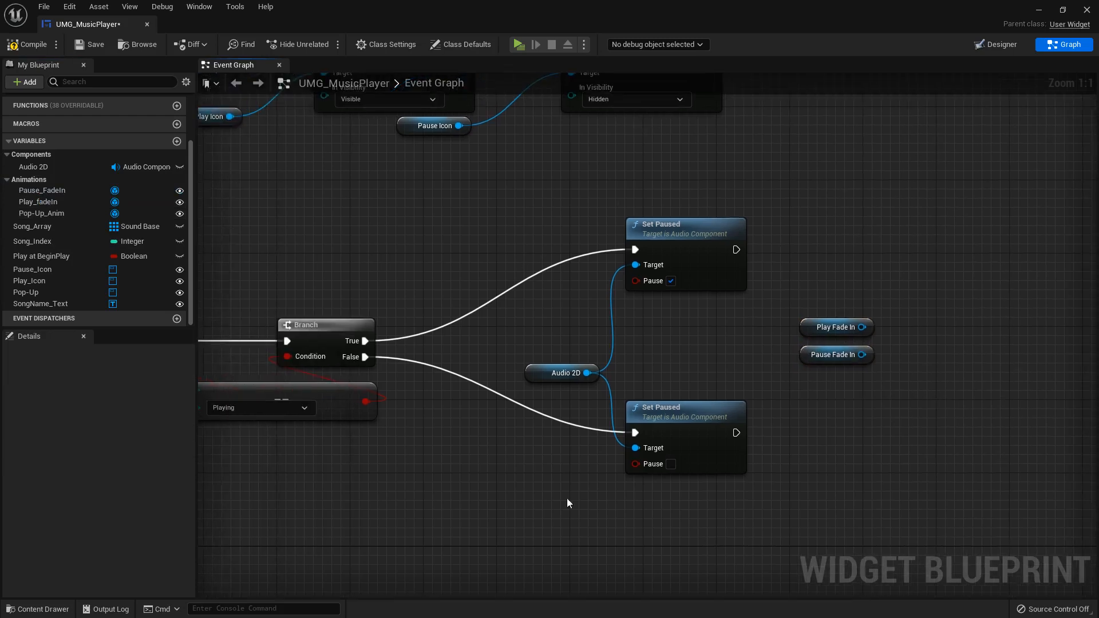
- Create a Play Animation node from the Pause Fade In reference and place both beyond the Set Paused nodes
{"action": "mouse_move", "coordinate": [373, 488]}
{"action": "right_mouse_down"}
{"action": "mouse_move", "coordinate": [510, 488]}
{"action": "mouse_move", "coordinate": [371, 469]}
{"action": "right_mouse_up"}
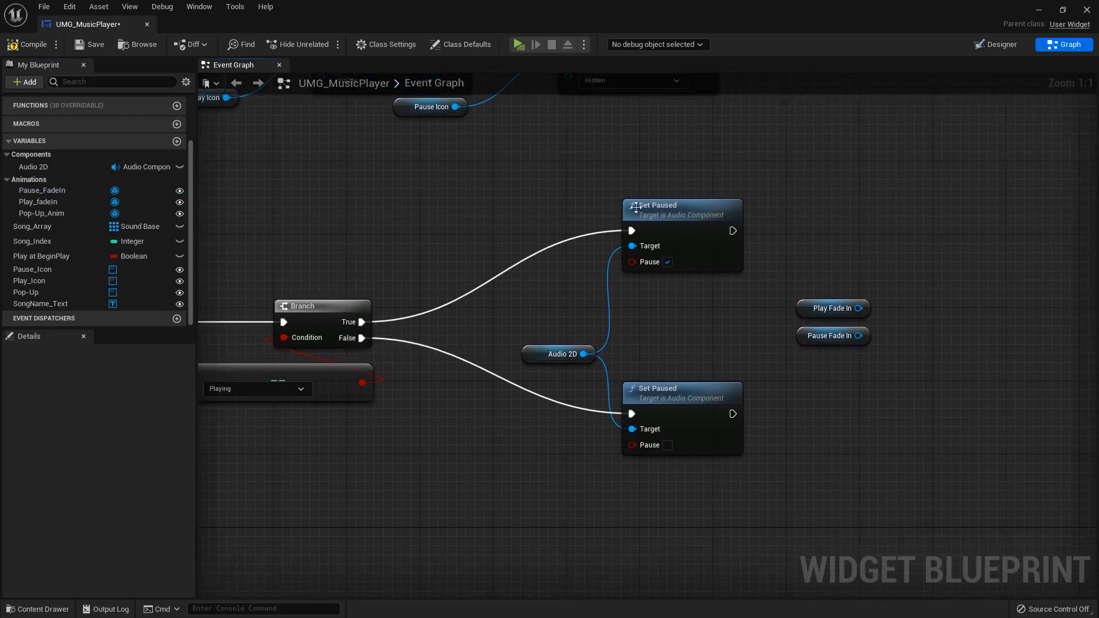
{"action": "right_click_drag", "start_coordinate": [896, 307], "coordinate": [776, 346]}
{"action": "left_click_drag", "start_coordinate": [738, 375], "coordinate": [774, 366]}
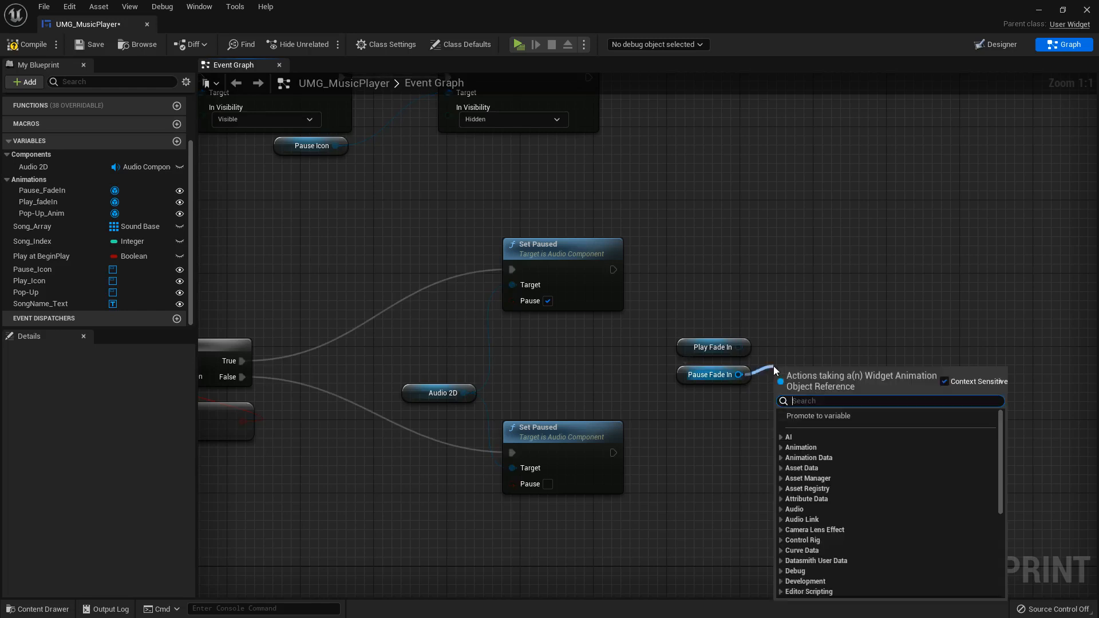
{"action": "type", "text": "play"}
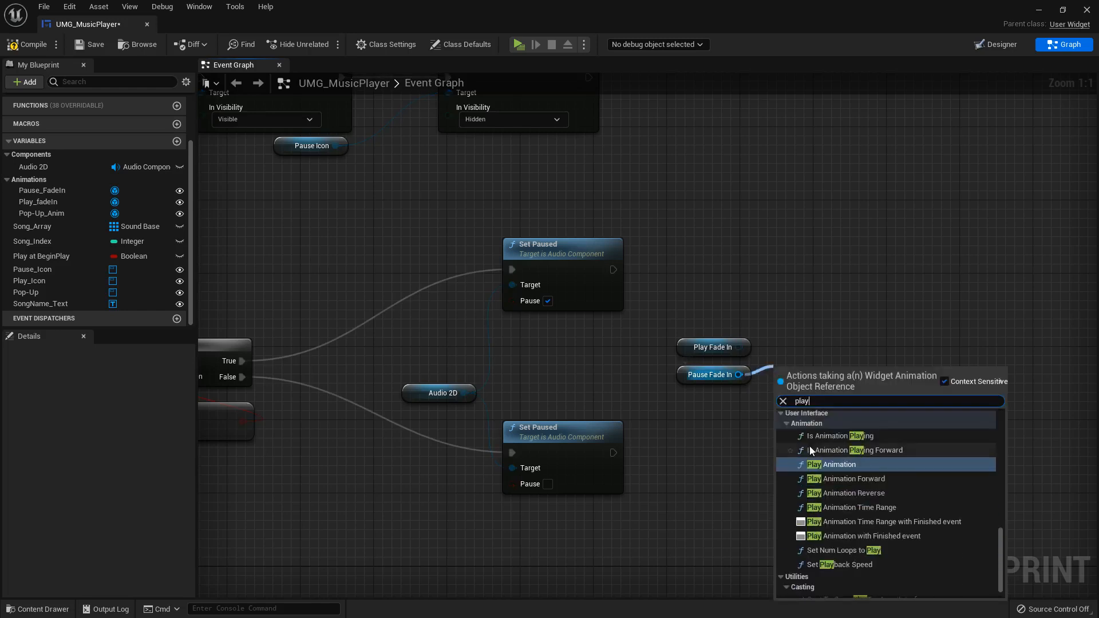
{"action": "left_click", "coordinate": [834, 464]}
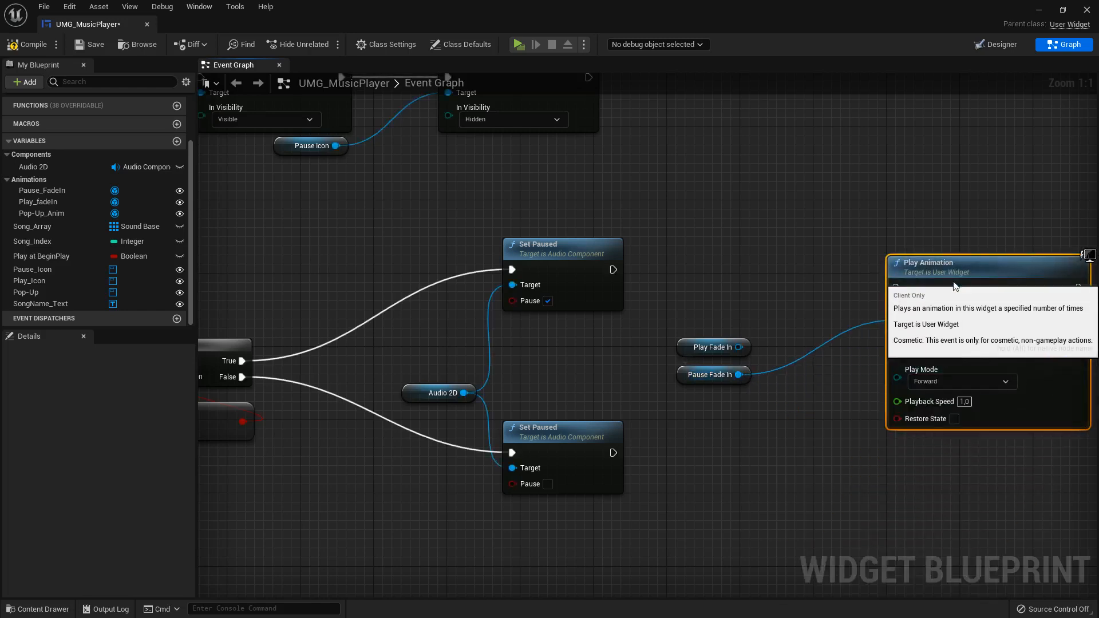
{"action": "left_click_drag", "start_coordinate": [730, 374], "coordinate": [842, 328]}
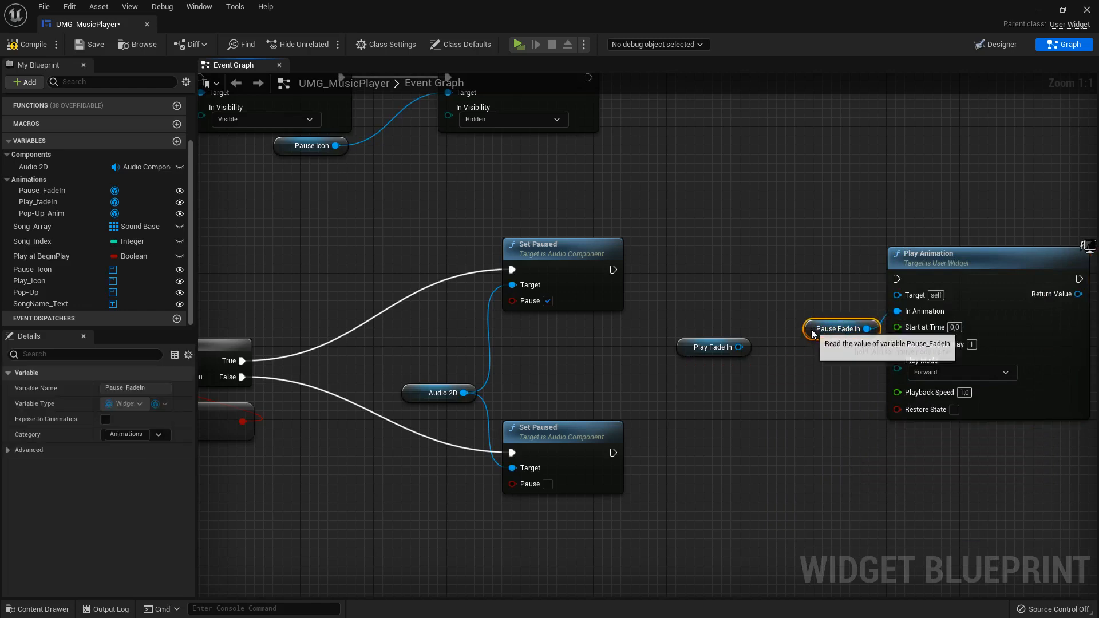
- Create a Play Animation Reverse node from Play Fade In and run it after the Set Paused node with Pause ticked
{"action": "left_click_drag", "start_coordinate": [684, 347], "coordinate": [738, 285]}
{"action": "type", "text": "reverse"}
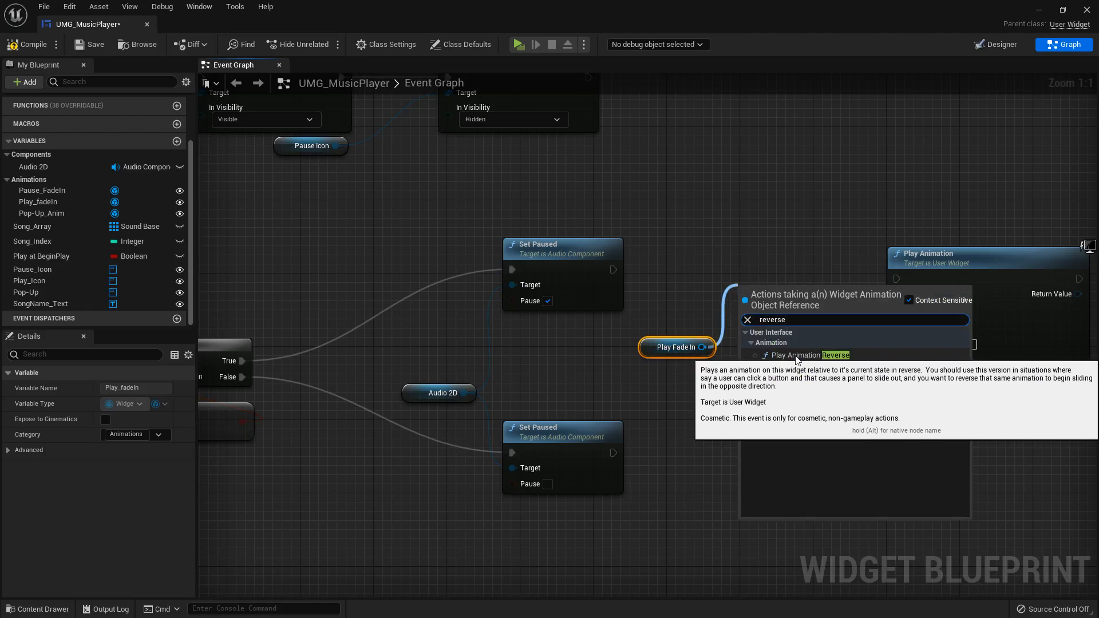
{"action": "left_click", "coordinate": [796, 356]}
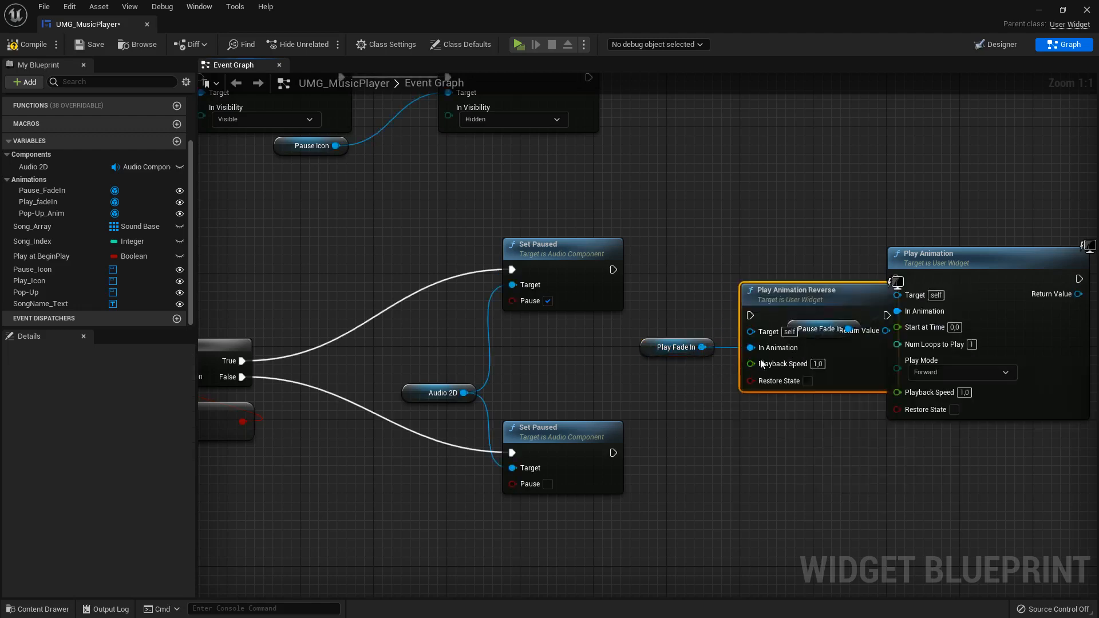
{"action": "left_click_drag", "start_coordinate": [751, 315], "coordinate": [690, 295]}
{"action": "left_click_drag", "start_coordinate": [617, 271], "coordinate": [616, 271]}
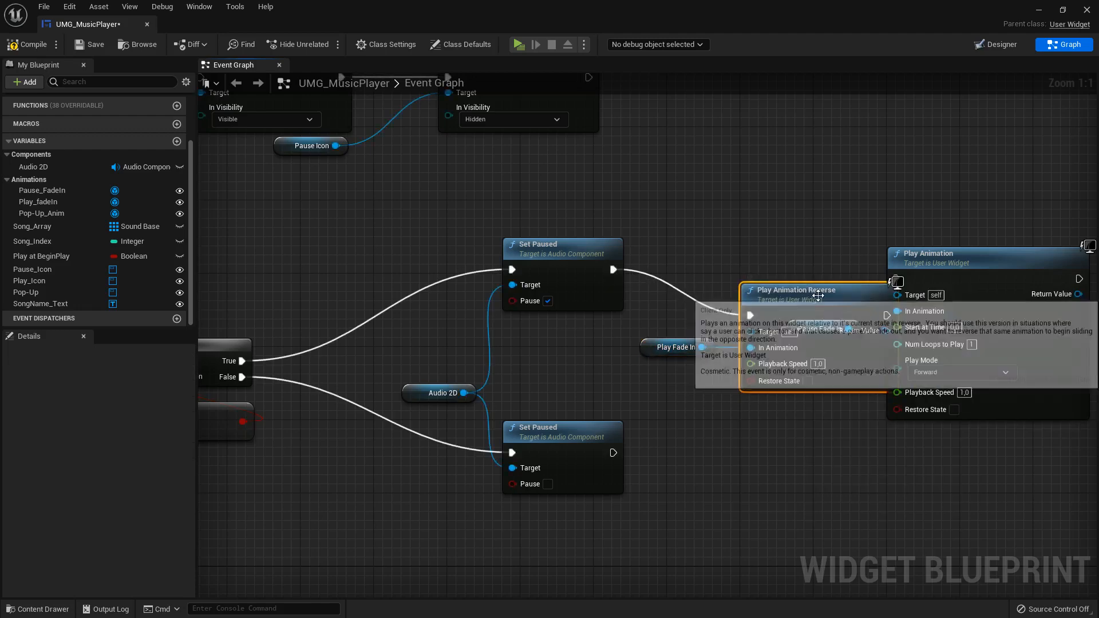
- Connect Play Animation Reverse's execution output to Play Animation and align both nodes and their animation references in a row after Set Paused
{"action": "left_click_drag", "start_coordinate": [819, 296], "coordinate": [756, 251]}
{"action": "left_click_drag", "start_coordinate": [644, 348], "coordinate": [680, 366]}
{"action": "left_click_drag", "start_coordinate": [823, 269], "coordinate": [897, 278]}
{"action": "left_click_drag", "start_coordinate": [962, 265], "coordinate": [979, 257]}
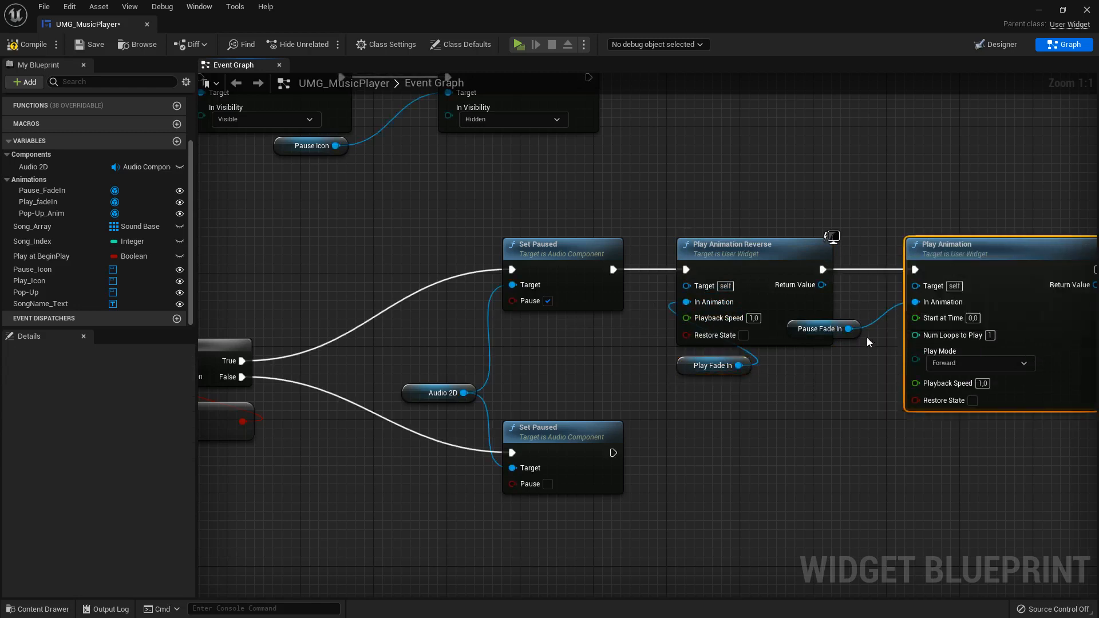
{"action": "mouse_move", "coordinate": [791, 326]}
{"action": "left_mouse_down"}
{"action": "mouse_move", "coordinate": [792, 344]}
{"action": "mouse_move", "coordinate": [783, 325]}
{"action": "left_mouse_up"}
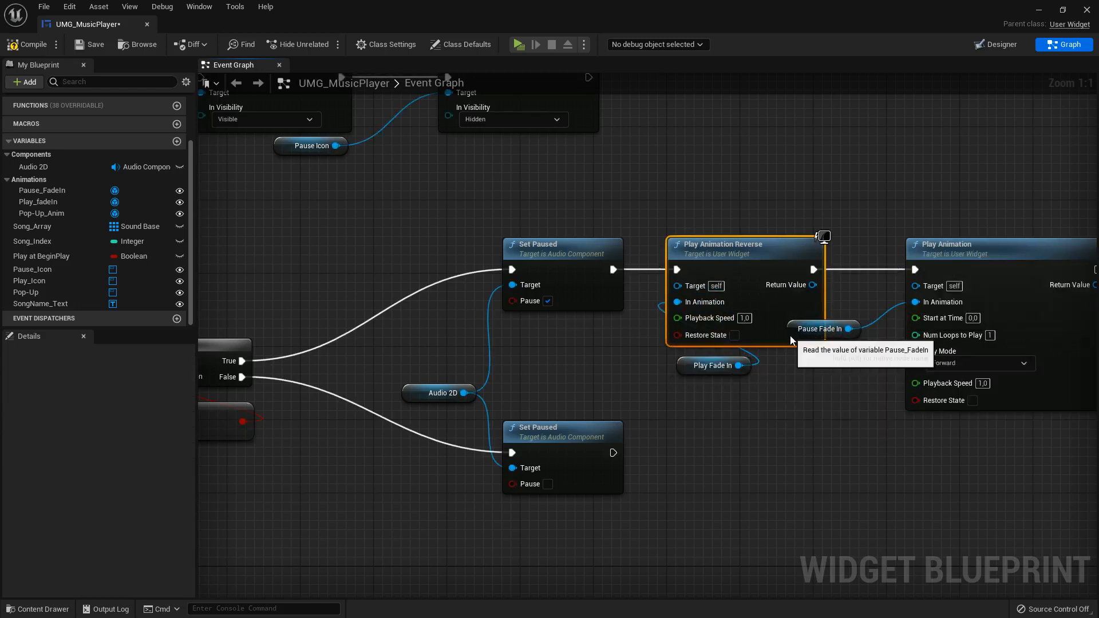
{"action": "left_click_drag", "start_coordinate": [851, 337], "coordinate": [823, 373]}
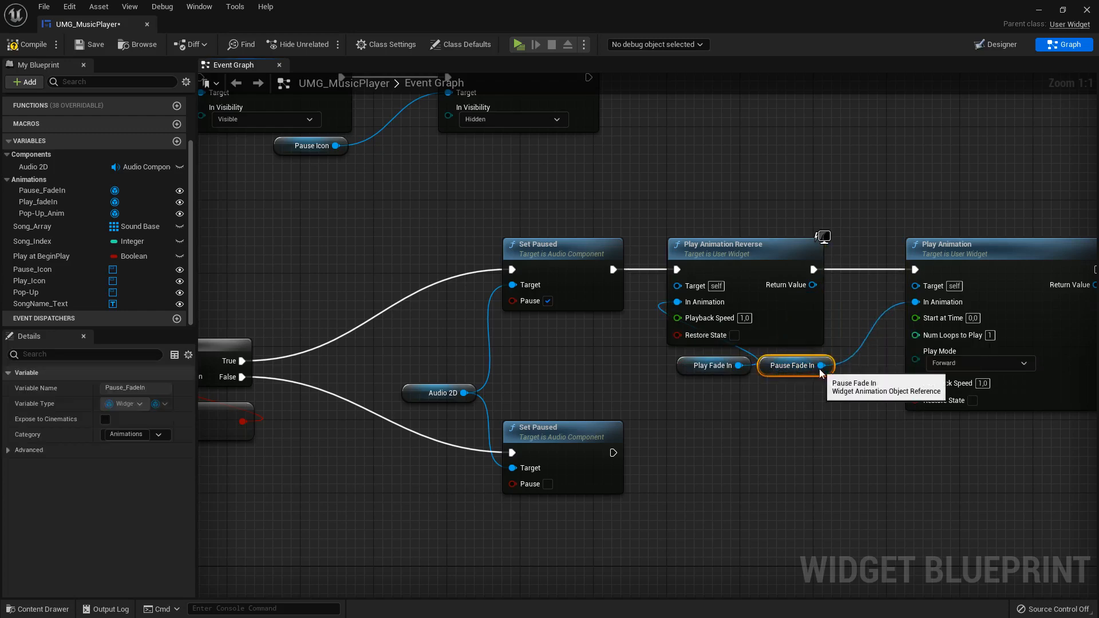
{"action": "left_click_drag", "start_coordinate": [683, 376], "coordinate": [564, 339]}
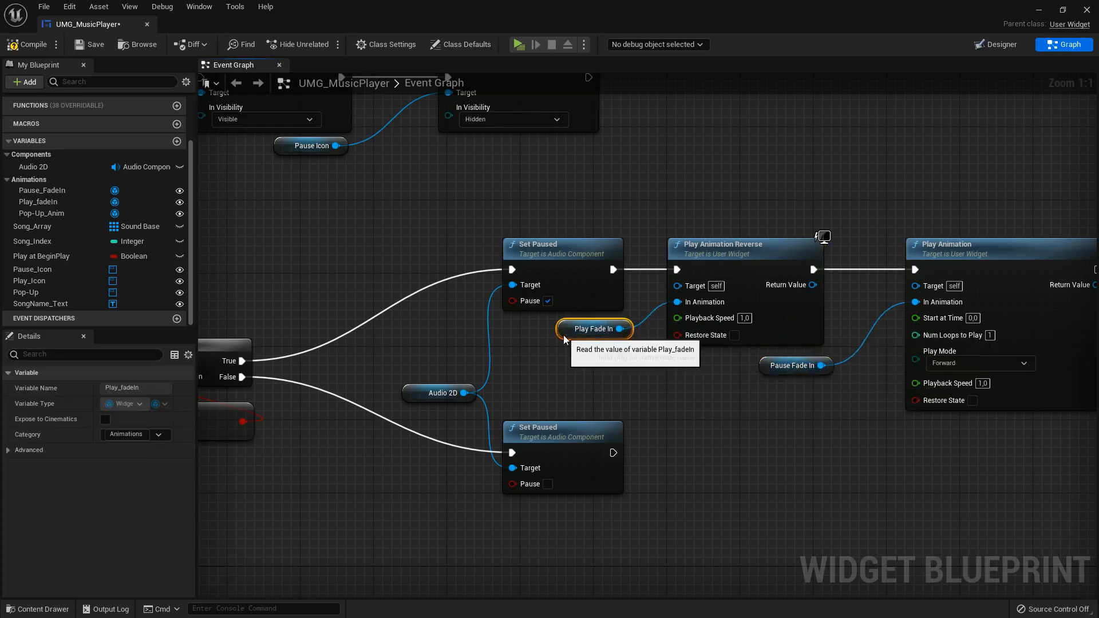
- Compile and save the UMG_MusicPlayer blueprint, and run the level from the main editor to test the icon animations
{"action": "left_click", "coordinate": [780, 454]}
{"action": "scroll", "coordinate": [719, 410], "scroll_direction": "down", "scroll_amount": 3}
{"action": "left_click", "coordinate": [26, 37]}
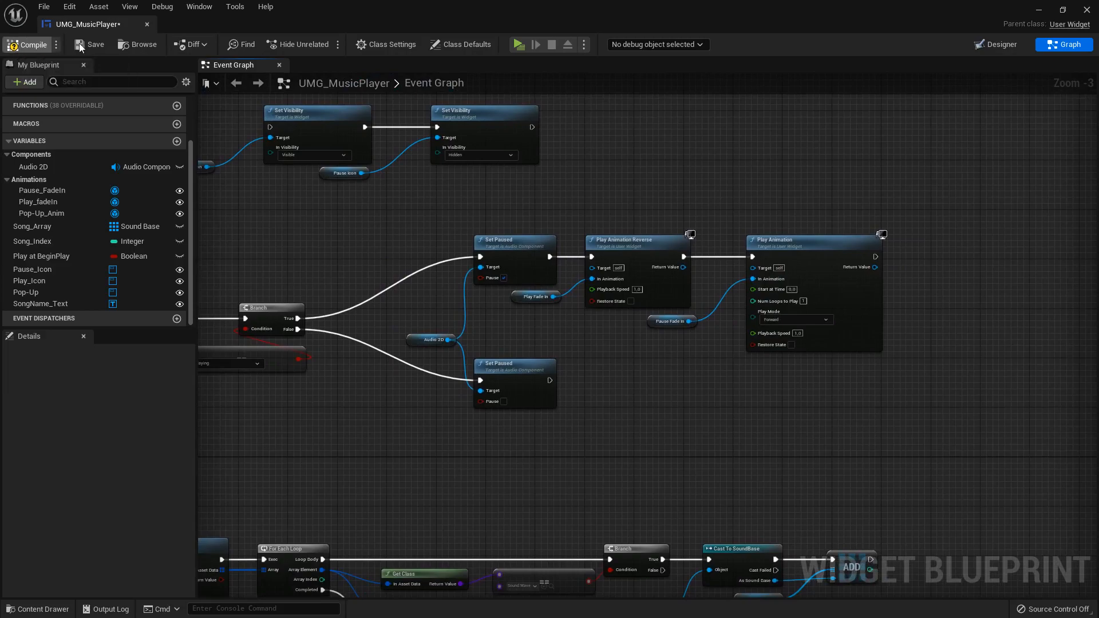
{"action": "left_click", "coordinate": [80, 43]}
{"action": "left_click", "coordinate": [1036, 10]}
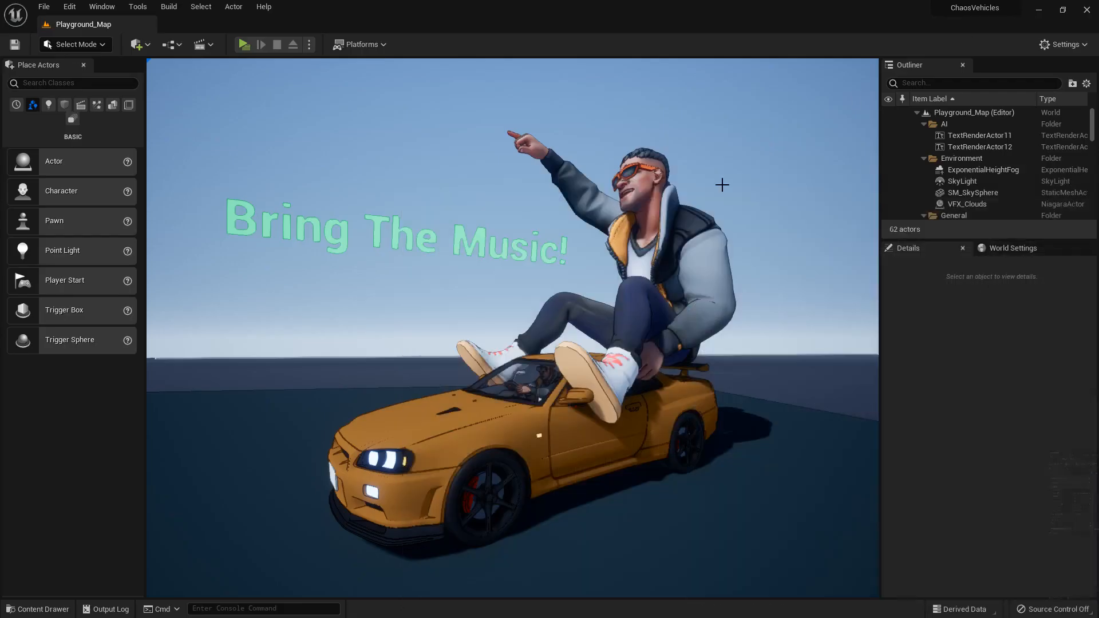
{"action": "left_click", "coordinate": [243, 47]}
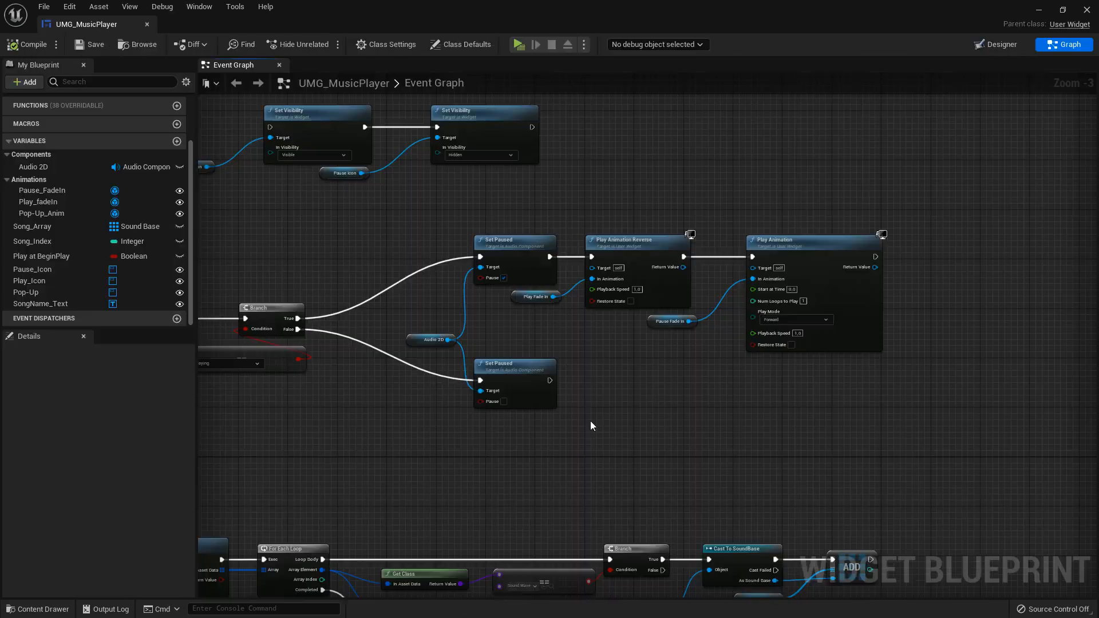
- Review the pause branch's animation nodes and preview the Pause_FadeIn animation in the designer
{"action": "scroll", "coordinate": [804, 205], "scroll_direction": "up", "scroll_amount": 3}
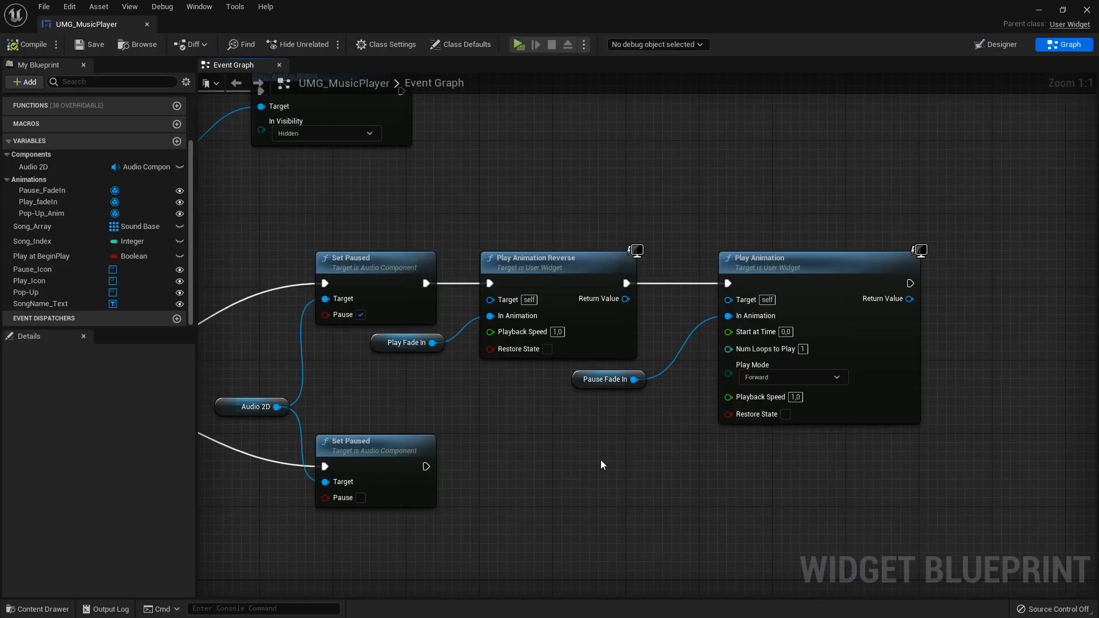
{"action": "right_click_drag", "start_coordinate": [657, 439], "coordinate": [588, 431]}
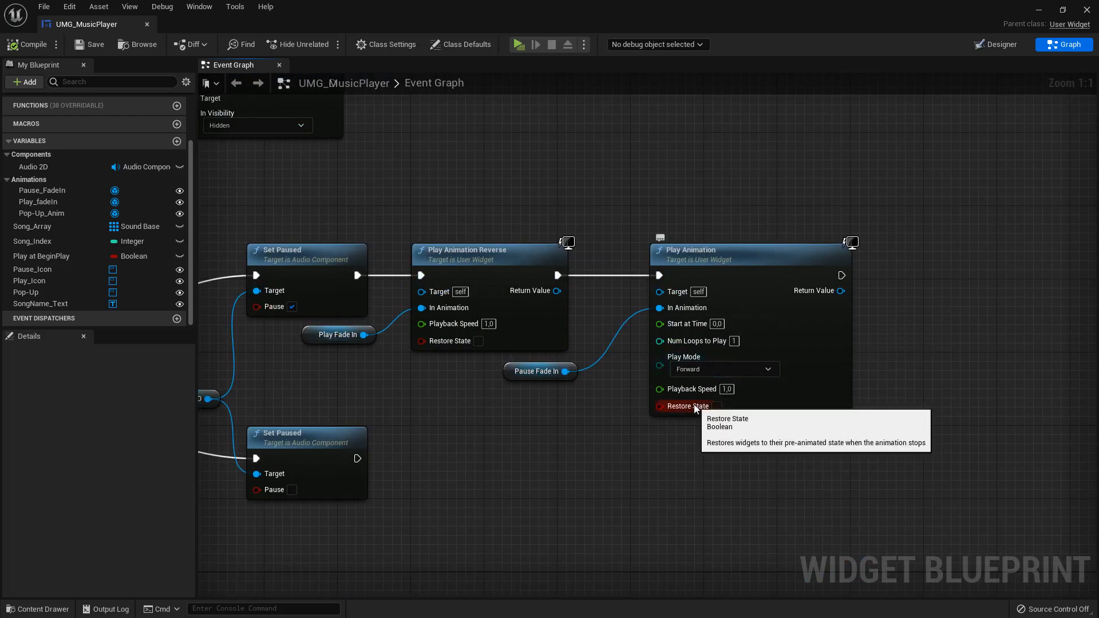
{"action": "left_click", "coordinate": [999, 44]}
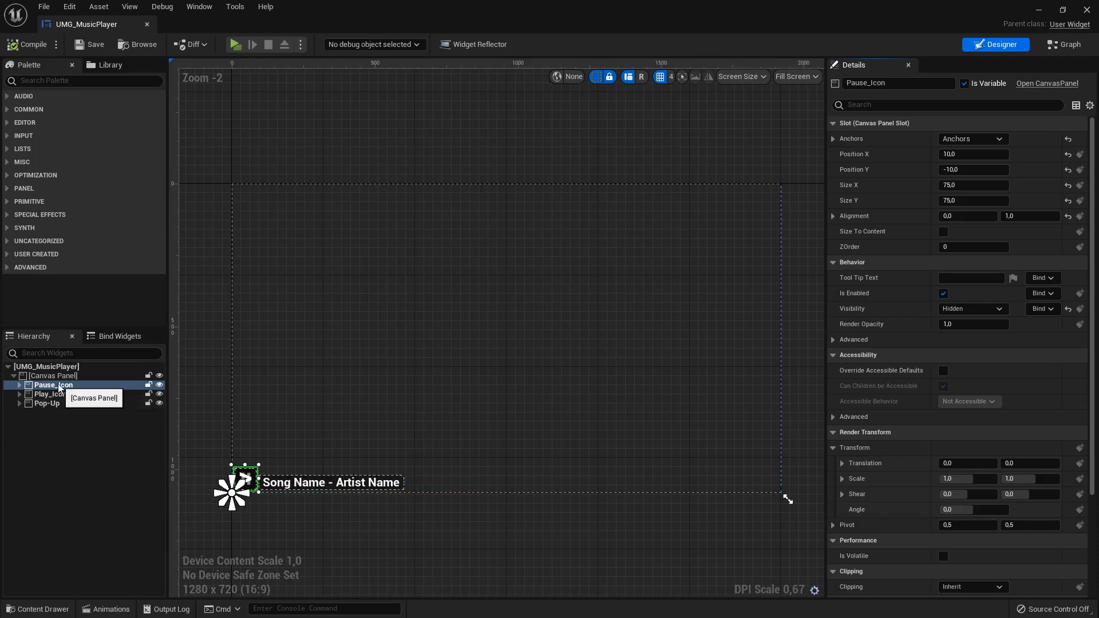
{"action": "left_click", "coordinate": [106, 608]}
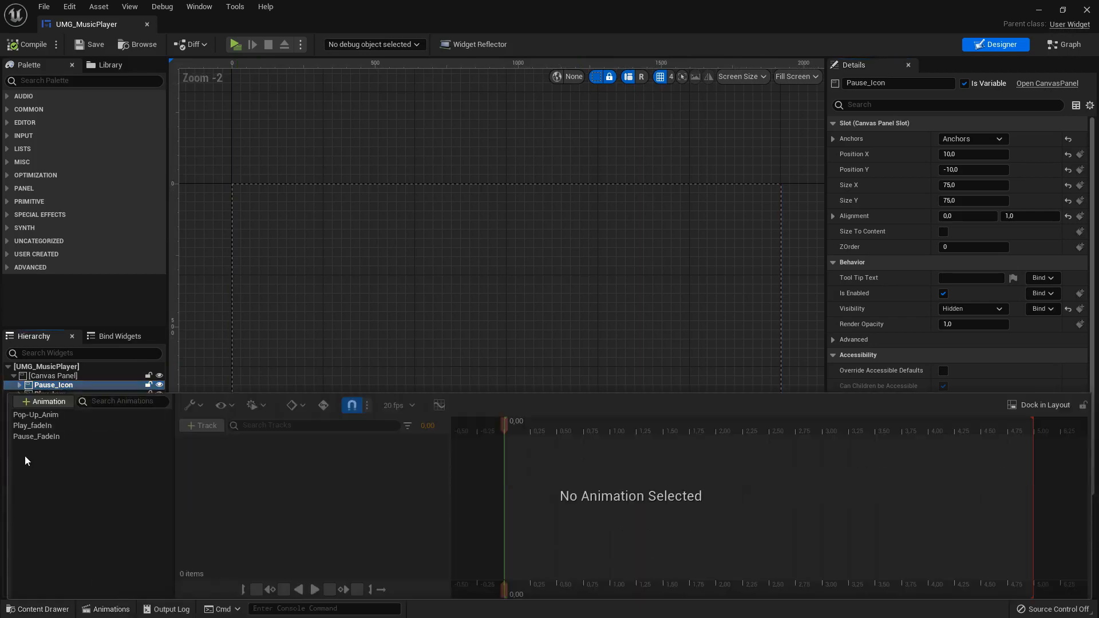
{"action": "left_click", "coordinate": [40, 437]}
{"action": "scroll", "coordinate": [407, 307], "scroll_direction": "up", "scroll_amount": 2}
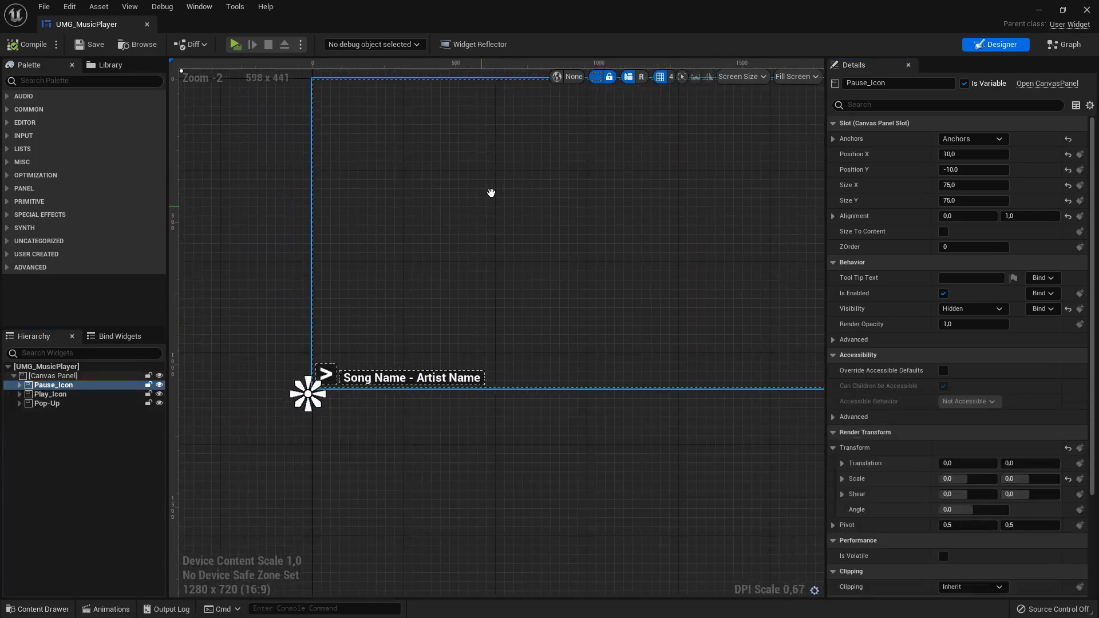
{"action": "scroll", "coordinate": [364, 308], "scroll_direction": "up", "scroll_amount": 7}
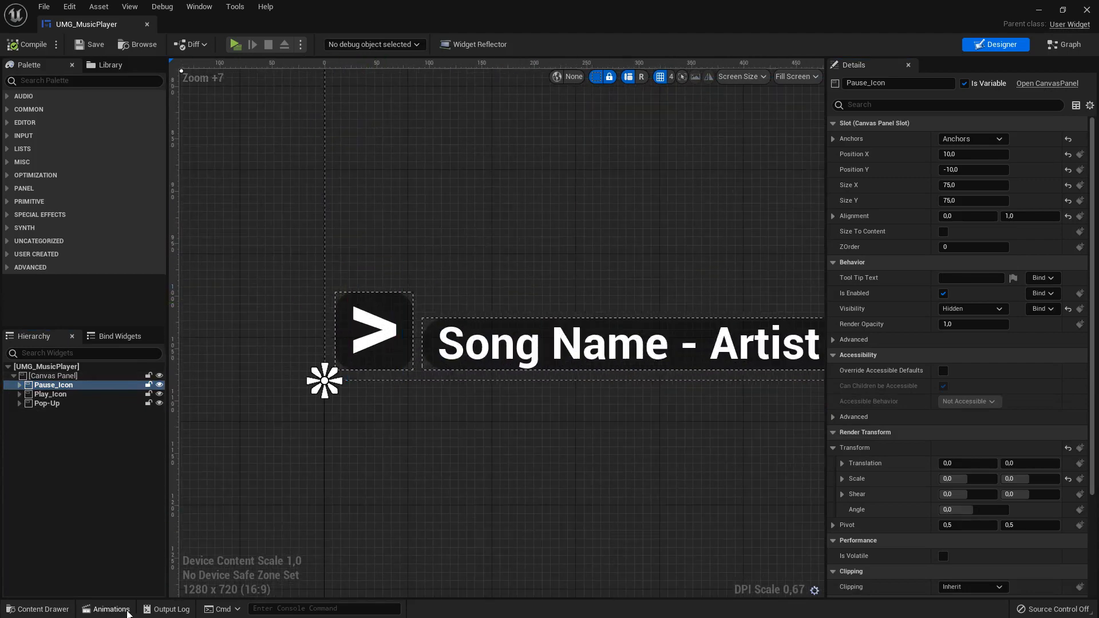
{"action": "left_click", "coordinate": [127, 612]}
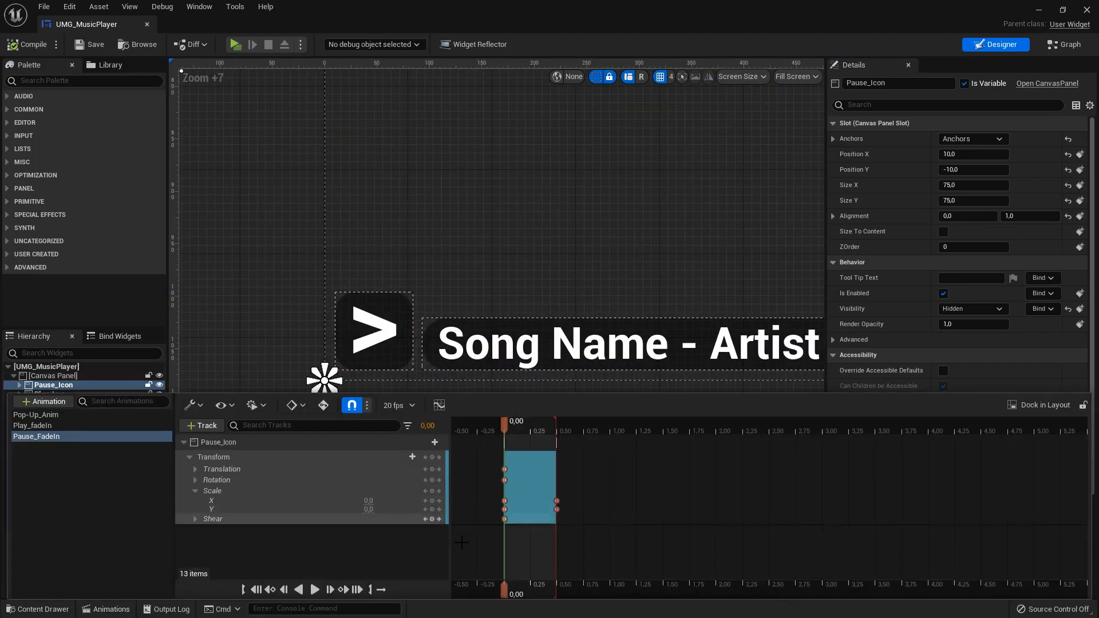
{"action": "key", "text": "space"}
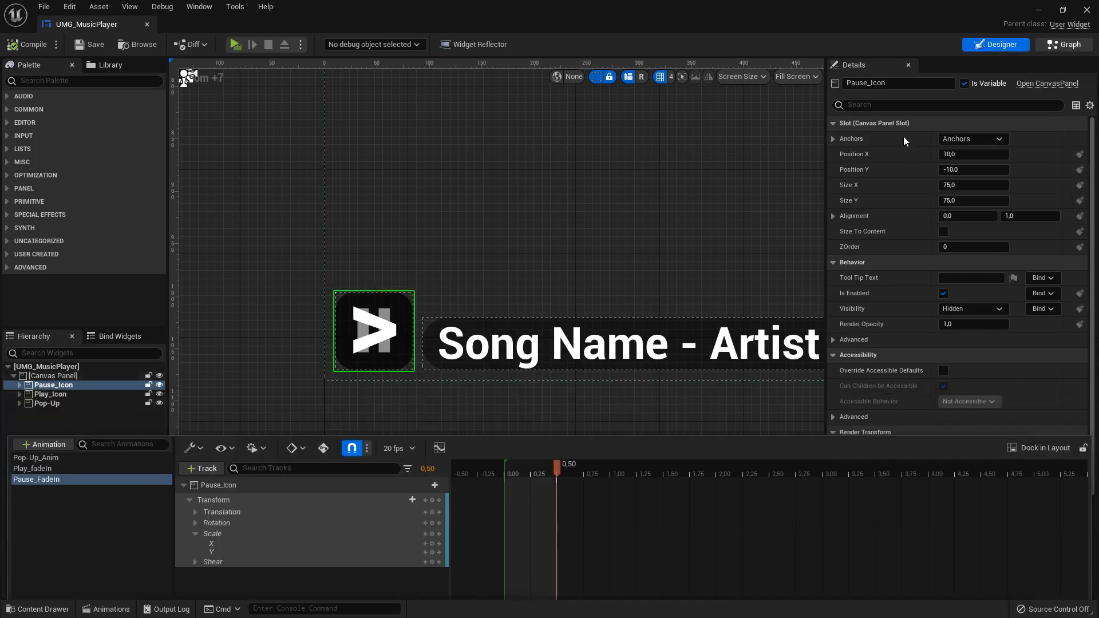
- Return to the event graph and shift both animation nodes and their references farther from Set Paused to make room for another node
{"action": "left_click", "coordinate": [1068, 46]}
{"action": "scroll", "coordinate": [480, 360], "scroll_direction": "up", "scroll_amount": 2}
{"action": "right_click_drag", "start_coordinate": [434, 386], "coordinate": [552, 354]}
{"action": "scroll", "coordinate": [624, 346], "scroll_direction": "down", "scroll_amount": 2}
{"action": "mouse_move", "coordinate": [407, 298]}
{"action": "right_mouse_down"}
{"action": "mouse_move", "coordinate": [523, 299]}
{"action": "mouse_move", "coordinate": [400, 302]}
{"action": "right_mouse_up"}
{"action": "scroll", "coordinate": [647, 311], "scroll_direction": "up", "scroll_amount": 2}
{"action": "scroll", "coordinate": [647, 310], "scroll_direction": "down", "scroll_amount": 1}
{"action": "right_click_drag", "start_coordinate": [708, 430], "coordinate": [553, 414]}
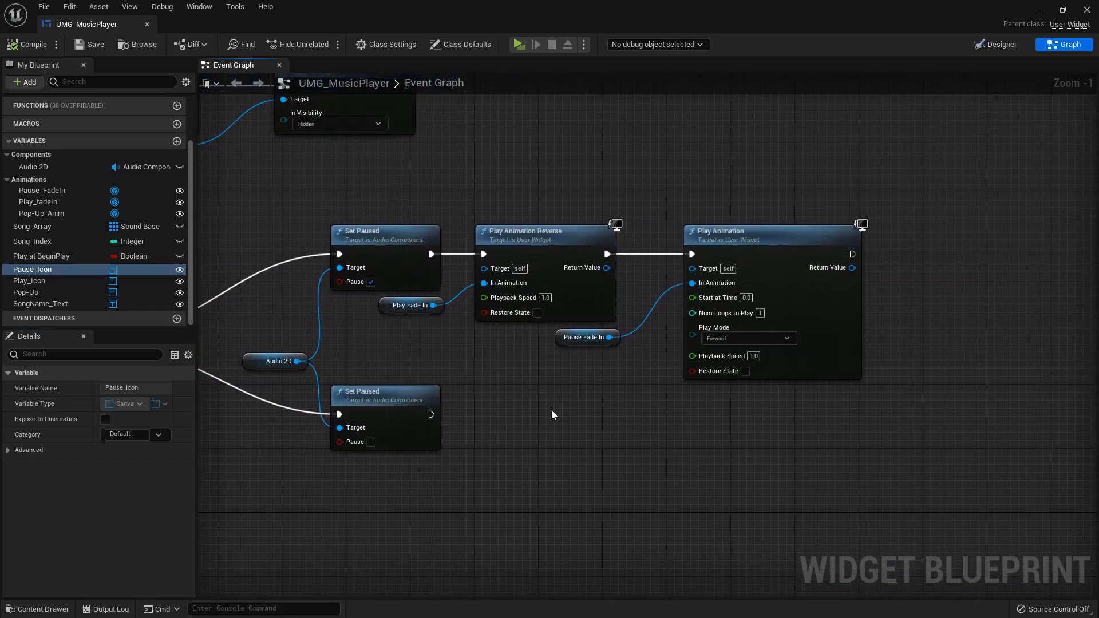
{"action": "right_click_drag", "start_coordinate": [511, 266], "coordinate": [577, 196]}
{"action": "left_click_drag", "start_coordinate": [1003, 395], "coordinate": [586, 197]}
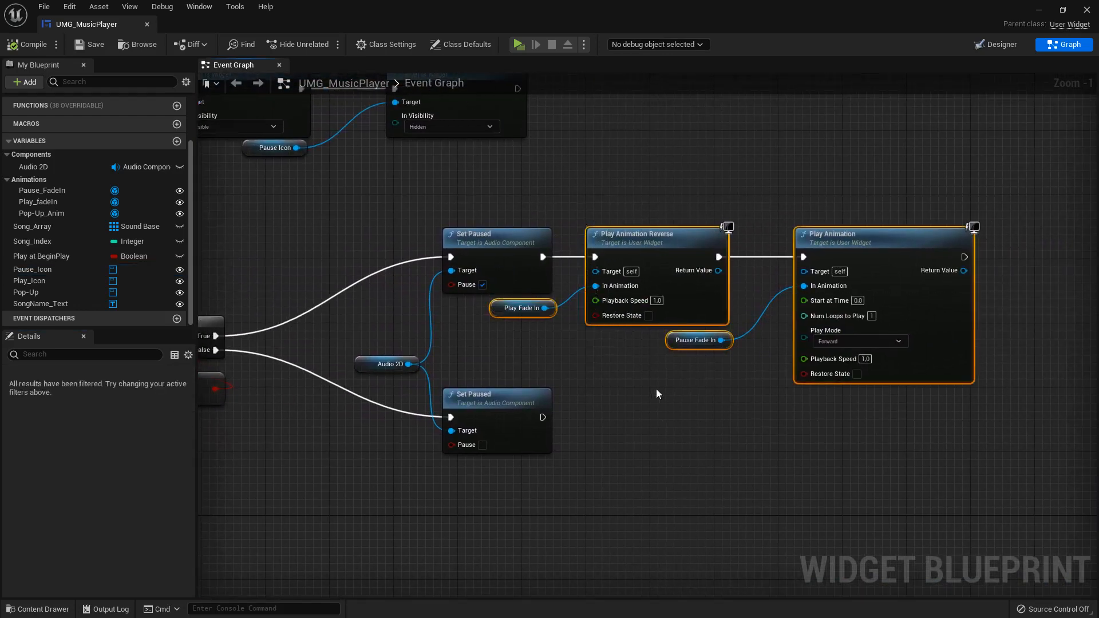
{"action": "key", "text": "Right"}
{"action": "key", "text": "Right"}
{"action": "key", "text": "Right"}
{"action": "key", "text": "Right"}
{"action": "key", "text": "Right"}
{"action": "key", "text": "Right"}
{"action": "key", "text": "Right"}
{"action": "key", "text": "Right"}
{"action": "key", "text": "Right"}
{"action": "key", "text": "Right"}
{"action": "key", "text": "Right"}
{"action": "key", "text": "Right"}
{"action": "key", "text": "Right"}
{"action": "key", "text": "Right"}
{"action": "key", "text": "Right"}
{"action": "left_click", "coordinate": [634, 375]}
{"action": "scroll", "coordinate": [589, 238], "scroll_direction": "up", "scroll_amount": 1}
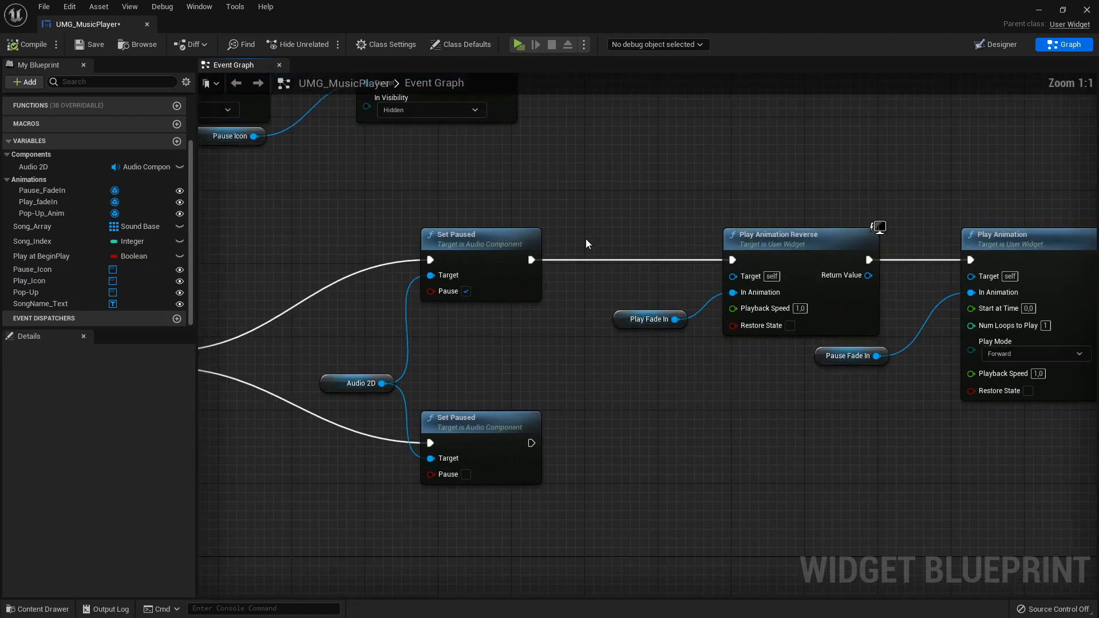
- Create a Set Visibility node set to Visible from a Pause Icon reference and run it after the Set Paused node with Pause ticked
{"action": "right_click_drag", "start_coordinate": [586, 239], "coordinate": [676, 257]}
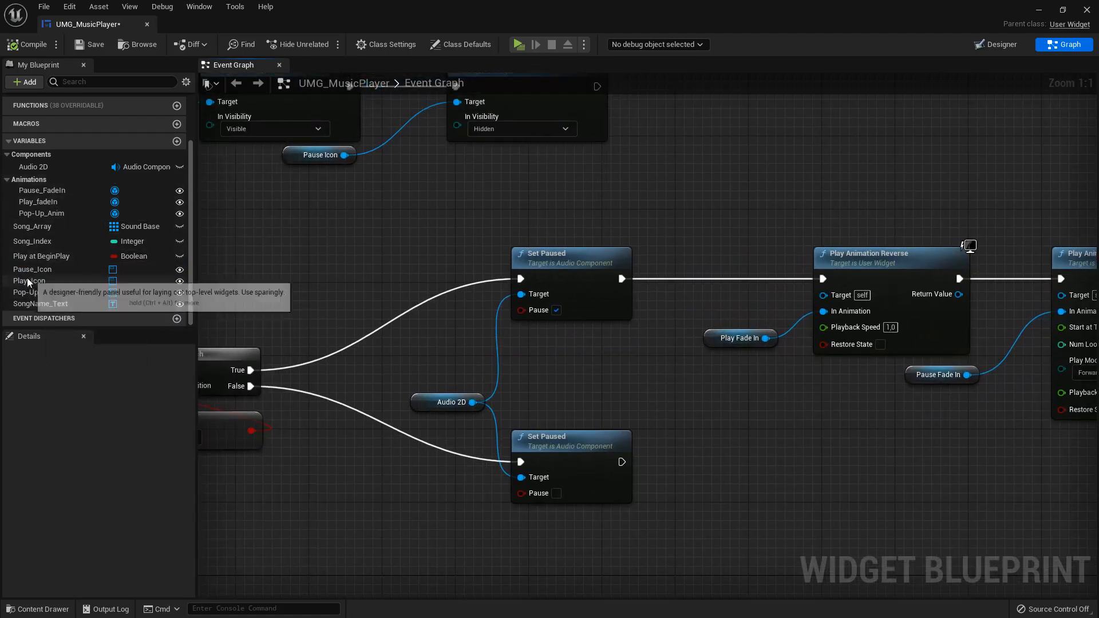
{"action": "left_click", "coordinate": [96, 274]}
{"action": "left_click_drag", "start_coordinate": [96, 278], "coordinate": [668, 369], "text": "ctrl"}
{"action": "type", "text": "s"}
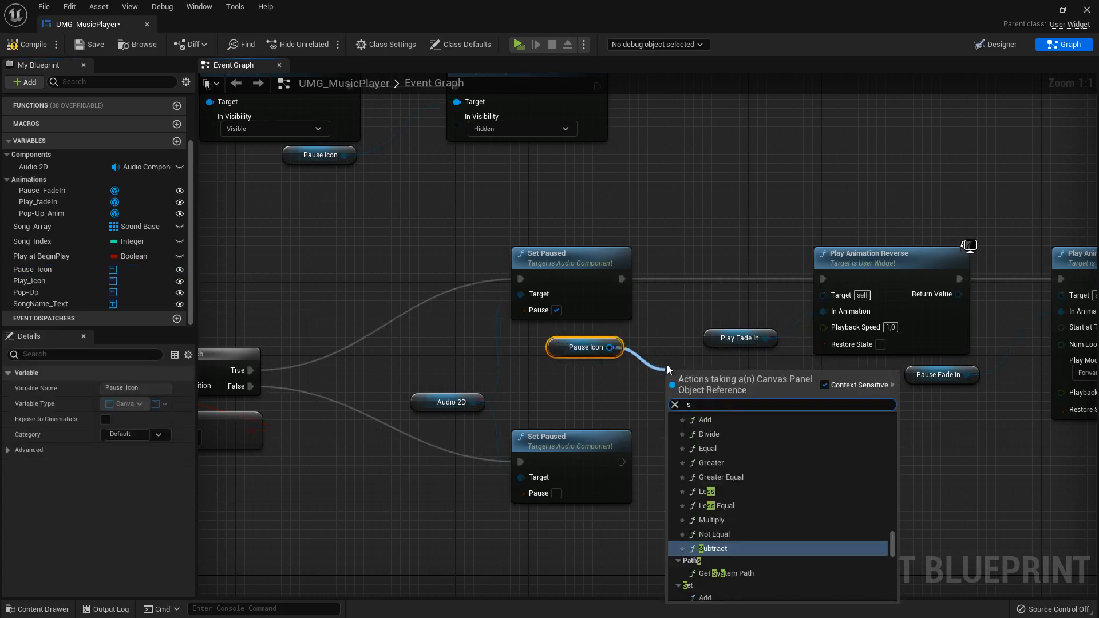
{"action": "type", "text": "et visi"}
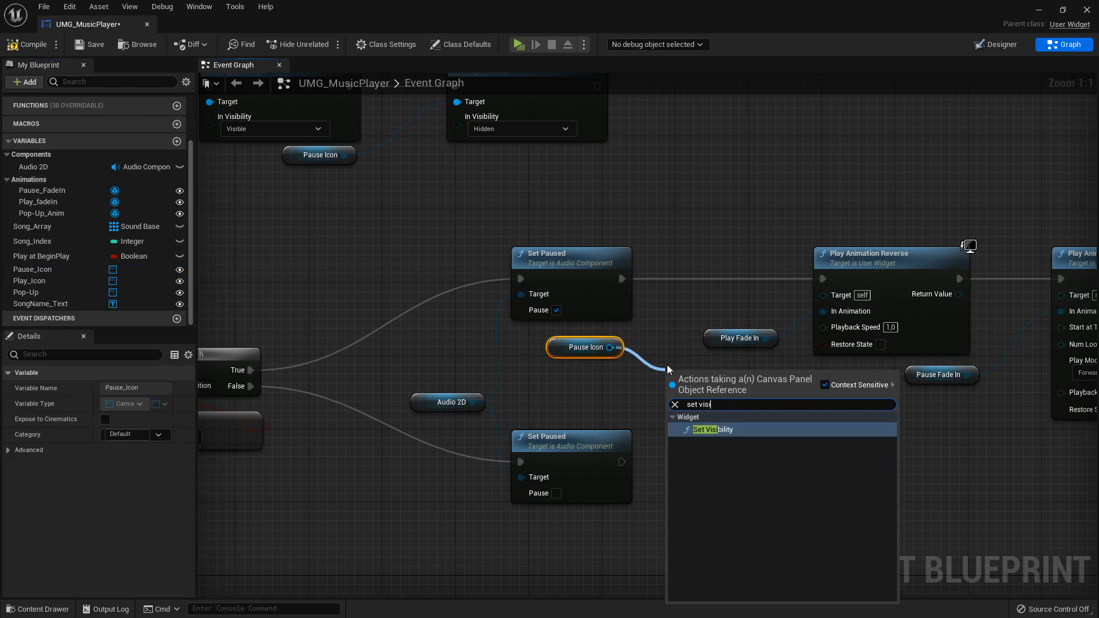
{"action": "left_click", "coordinate": [715, 434]}
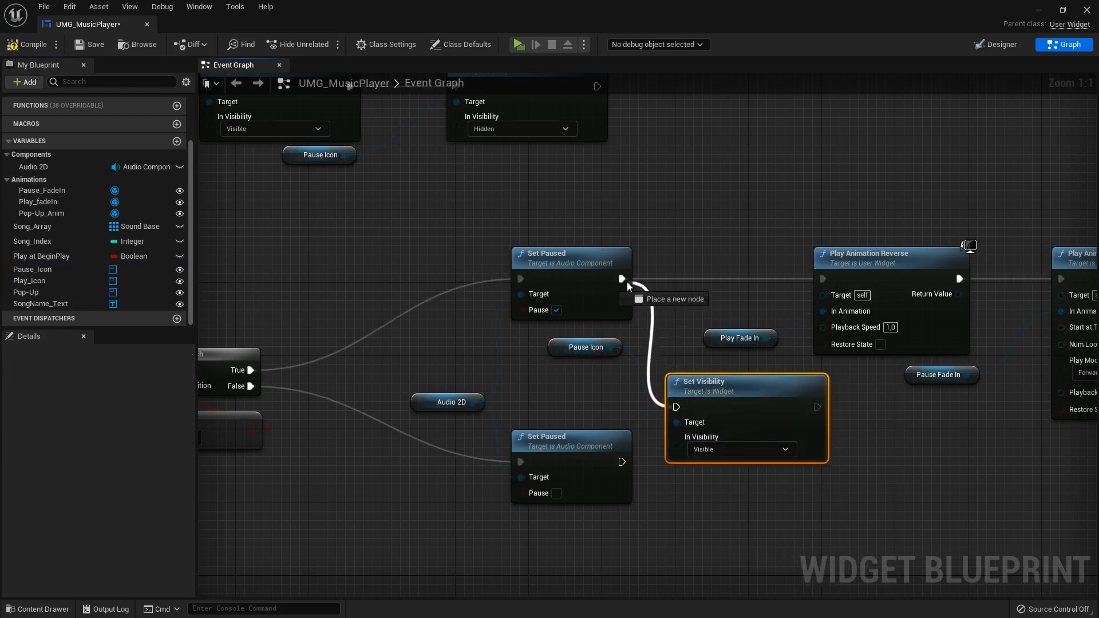
{"action": "left_click_drag", "start_coordinate": [627, 282], "coordinate": [624, 279]}
- Line up Set Visibility between Set Paused and Play Animation Reverse, and connect its execution output to Play Animation Reverse
{"action": "scroll", "coordinate": [835, 329], "scroll_direction": "down", "scroll_amount": 2}
{"action": "right_click_drag", "start_coordinate": [836, 329], "coordinate": [625, 313]}
{"action": "left_click_drag", "start_coordinate": [527, 252], "coordinate": [871, 346]}
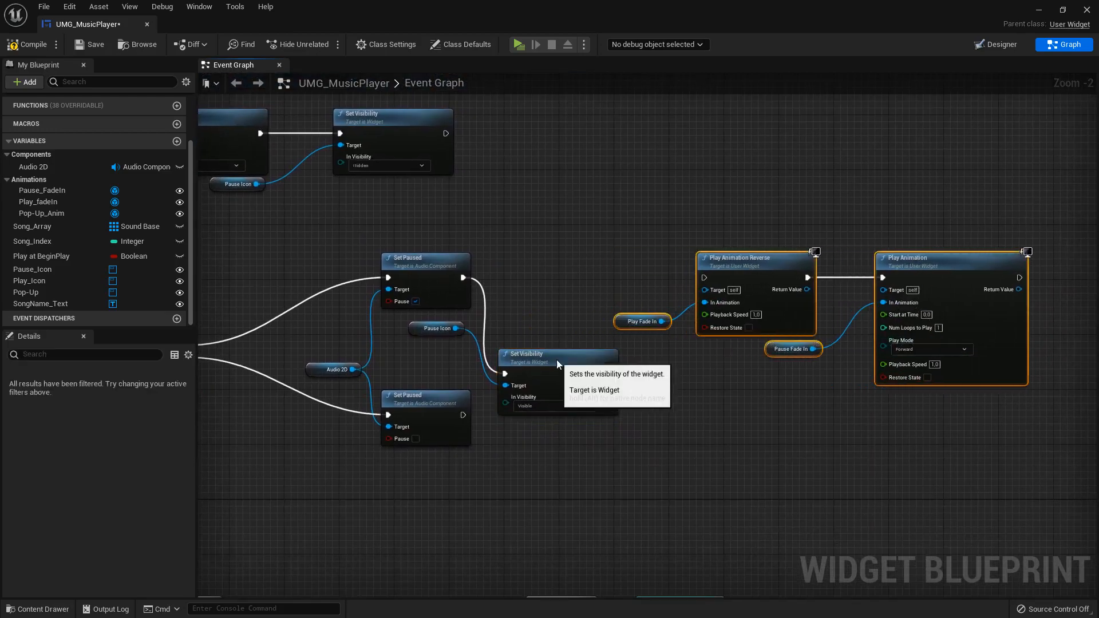
{"action": "left_click_drag", "start_coordinate": [557, 360], "coordinate": [739, 273]}
{"action": "scroll", "coordinate": [660, 261], "scroll_direction": "up", "scroll_amount": 2}
{"action": "right_click_drag", "start_coordinate": [876, 447], "coordinate": [779, 435]}
{"action": "scroll", "coordinate": [779, 436], "scroll_direction": "down", "scroll_amount": 1}
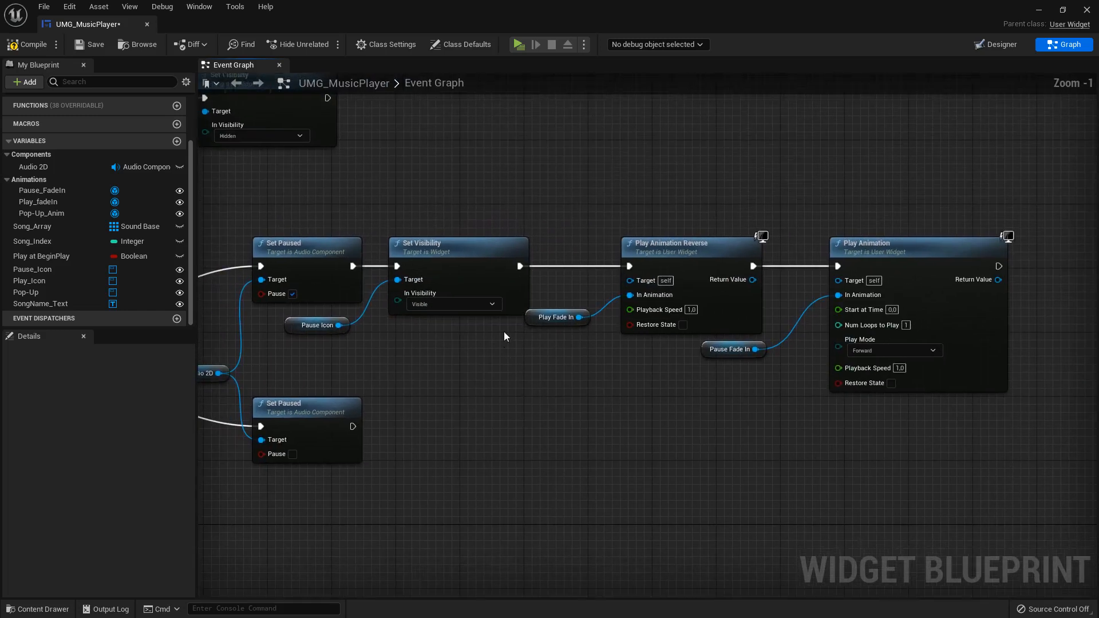
- Tuck the Play Fade In reference below Set Visibility and move the animation nodes closer to Set Visibility
{"action": "left_click_drag", "start_coordinate": [546, 316], "coordinate": [481, 335]}
{"action": "left_click_drag", "start_coordinate": [1017, 470], "coordinate": [610, 226]}
{"action": "key", "text": "Left"}
{"action": "key", "text": "Left"}
{"action": "key", "text": "Left"}
{"action": "key", "text": "Left"}
{"action": "left_click", "coordinate": [629, 192]}
{"action": "right_click_drag", "start_coordinate": [548, 482], "coordinate": [721, 464]}
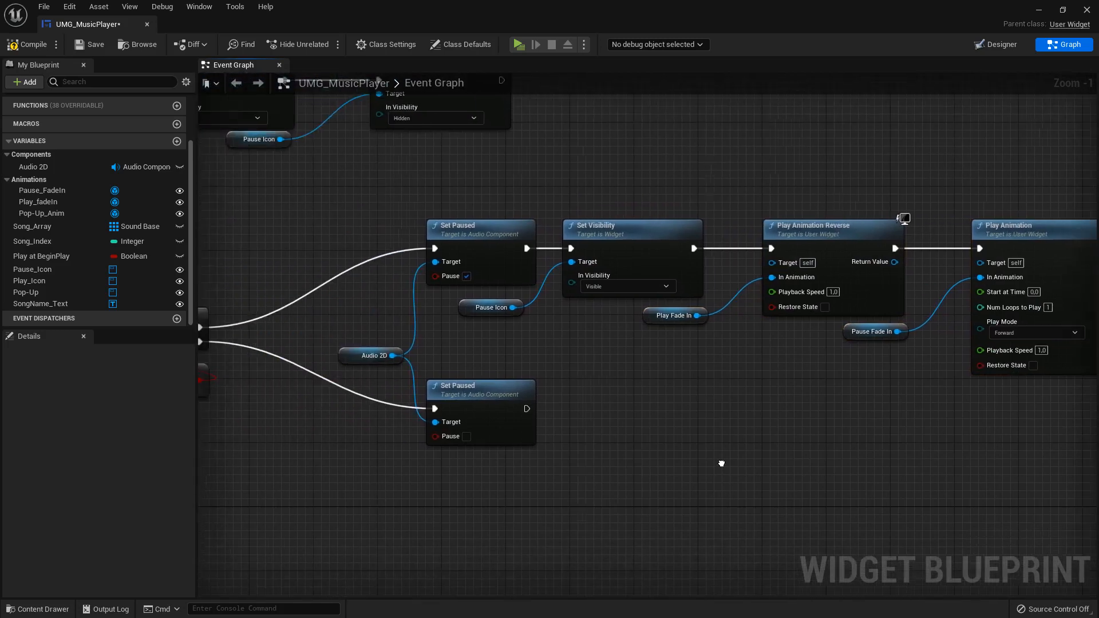
- Duplicate both animation nodes with their references and run the copies after the Set Paused node with Pause unticked
{"action": "right_click_drag", "start_coordinate": [816, 441], "coordinate": [623, 400]}
{"action": "left_click_drag", "start_coordinate": [943, 400], "coordinate": [514, 146]}
{"action": "key", "text": "ctrl+d"}
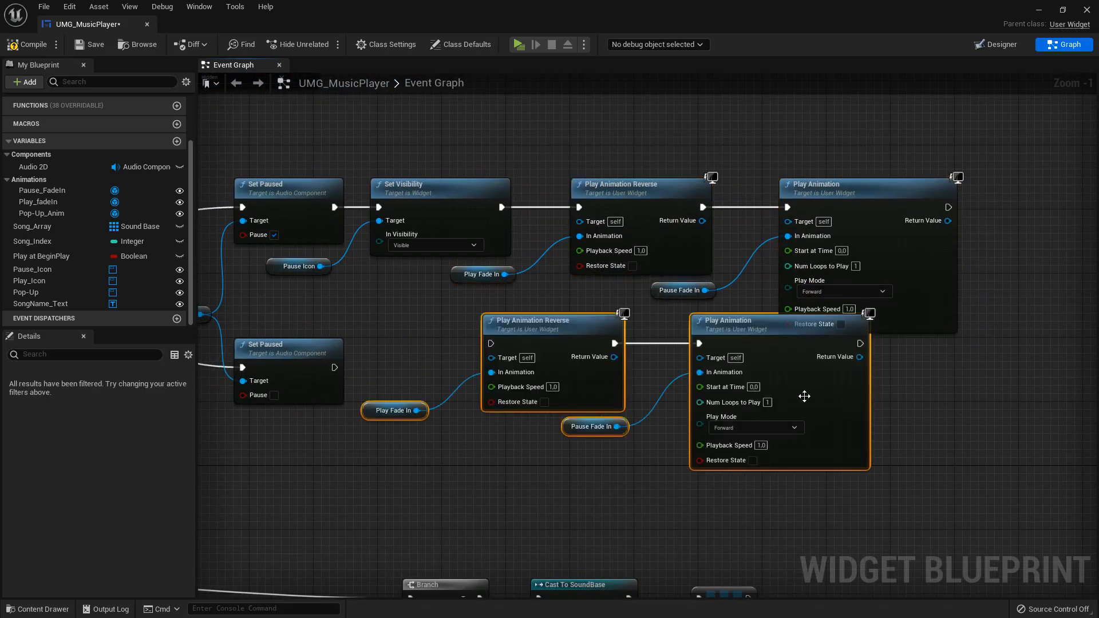
{"action": "left_click_drag", "start_coordinate": [716, 333], "coordinate": [801, 350]}
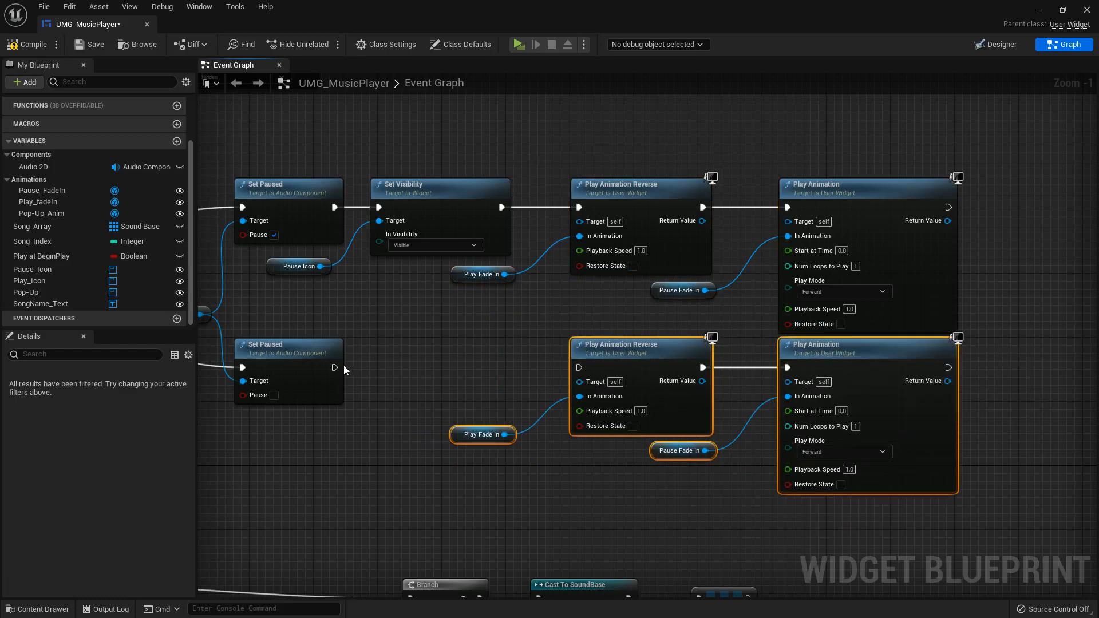
{"action": "left_click_drag", "start_coordinate": [335, 367], "coordinate": [579, 368]}
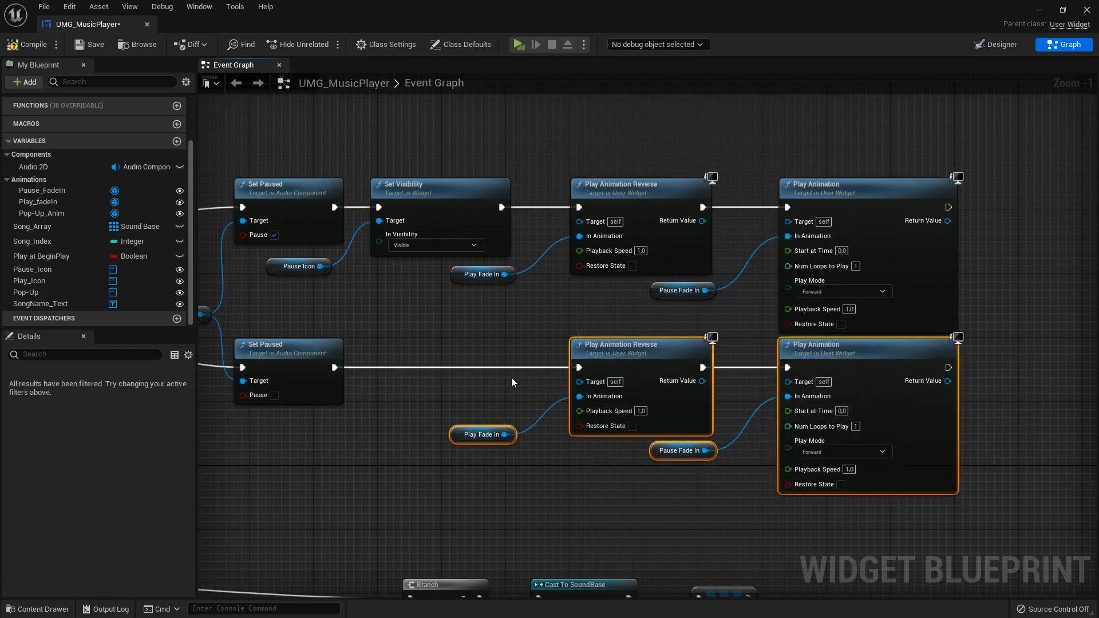
{"action": "right_click_drag", "start_coordinate": [484, 364], "coordinate": [564, 333]}
{"action": "left_click", "coordinate": [566, 385]}
{"action": "scroll", "coordinate": [565, 384], "scroll_direction": "up", "scroll_amount": 1}
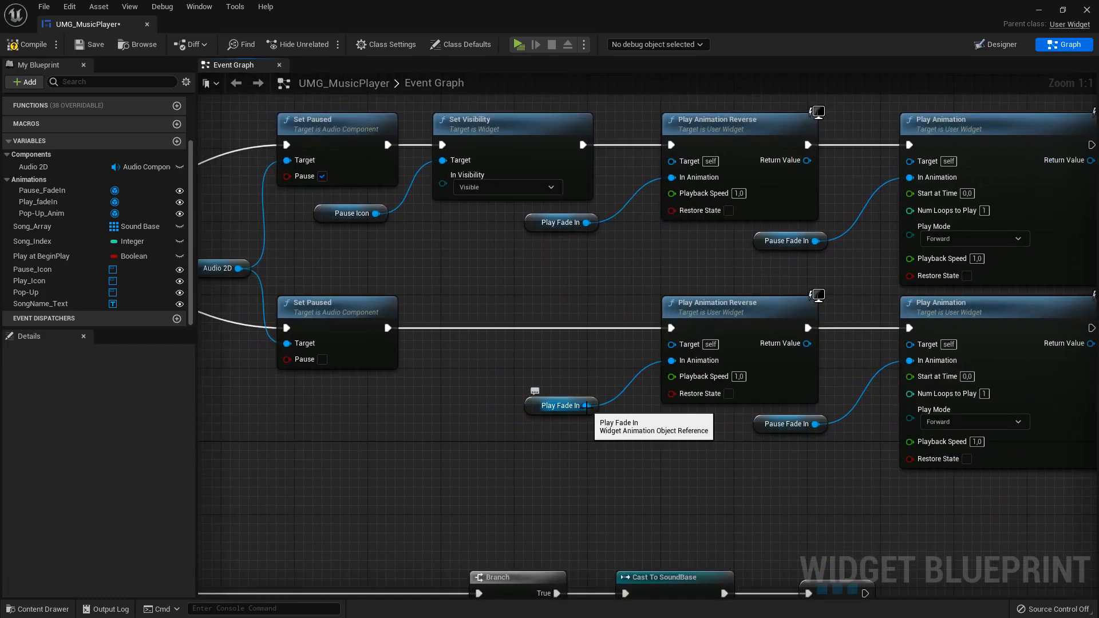
- Swap the duplicated references so Pause Fade In feeds Play Animation Reverse and Play Fade In feeds Play Animation
{"action": "left_click", "coordinate": [585, 405], "text": "alt"}
{"action": "left_click", "coordinate": [815, 424], "text": "alt"}
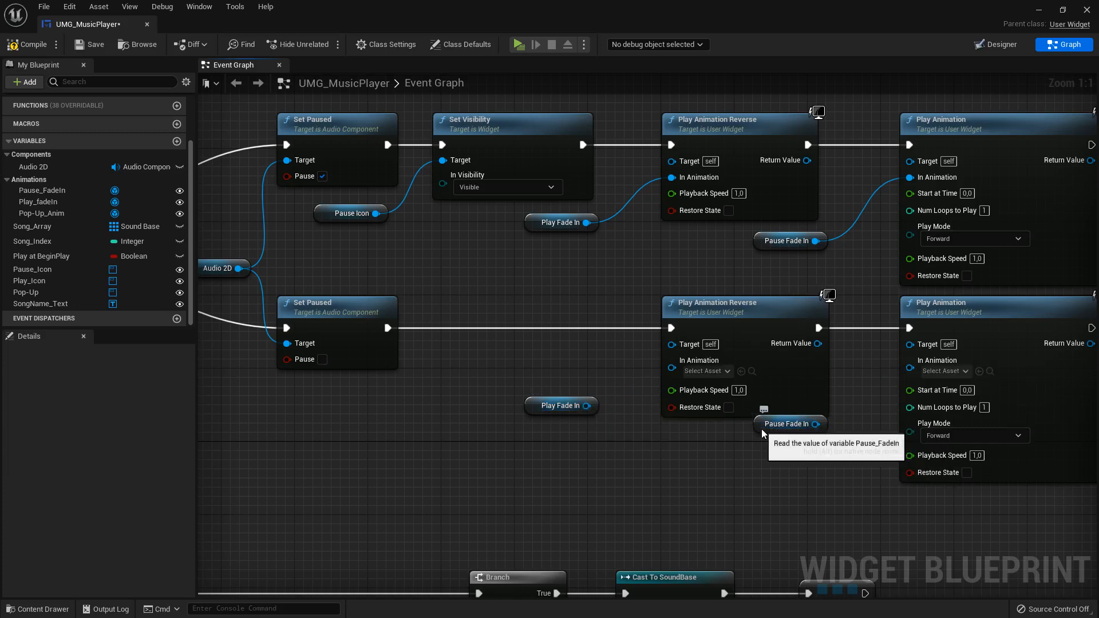
{"action": "left_click_drag", "start_coordinate": [772, 432], "coordinate": [672, 368]}
{"action": "left_click_drag", "start_coordinate": [587, 406], "coordinate": [909, 367]}
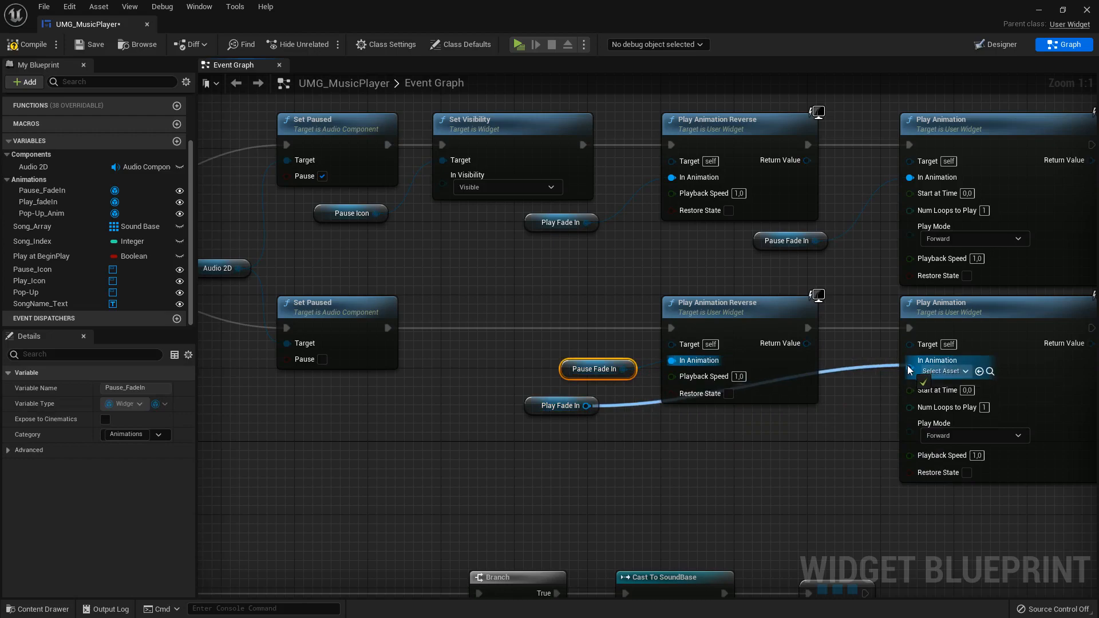
{"action": "left_click_drag", "start_coordinate": [535, 408], "coordinate": [765, 425]}
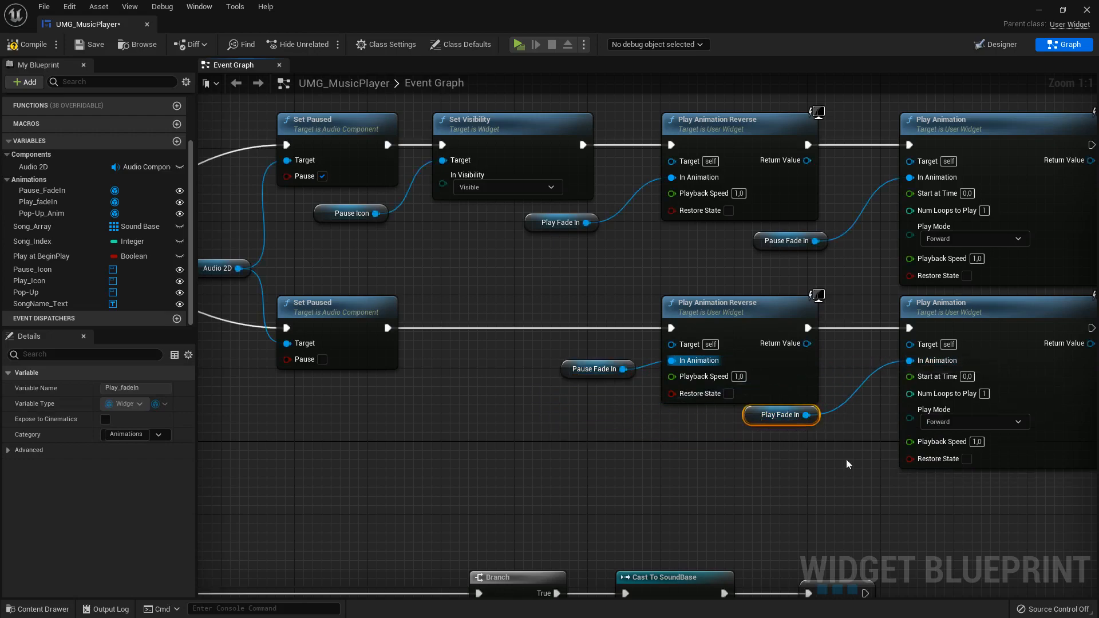
{"action": "left_click", "coordinate": [859, 466]}
- Run the game preview, skip forward two songs, and toggle the music pause on and off to check the icon animations
{"action": "scroll", "coordinate": [869, 471], "scroll_direction": "down", "scroll_amount": 2}
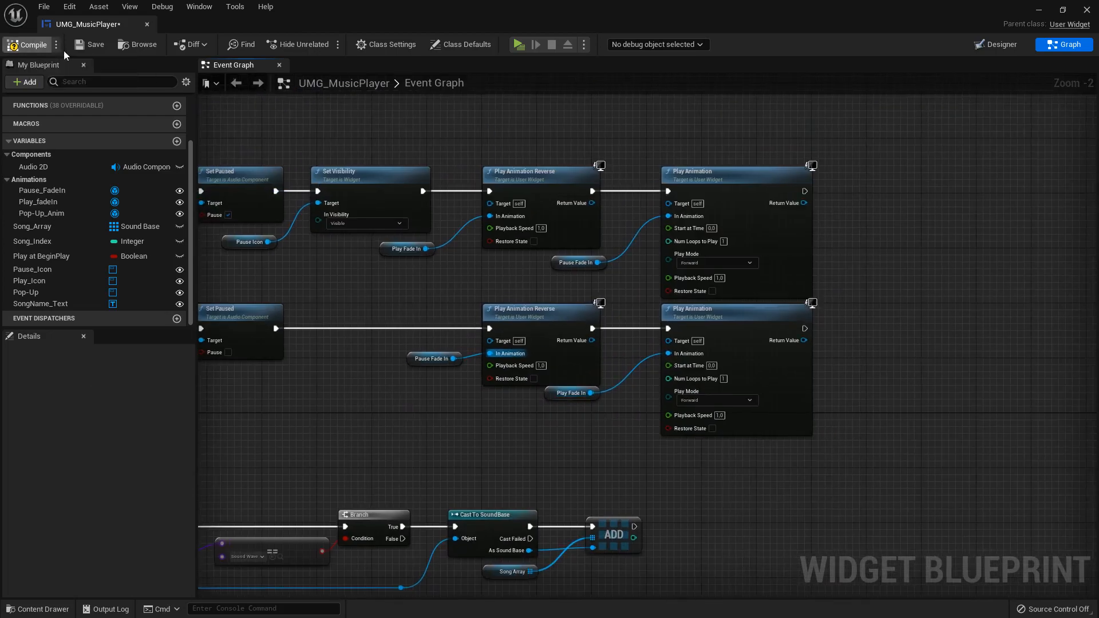
{"action": "left_click", "coordinate": [518, 44]}
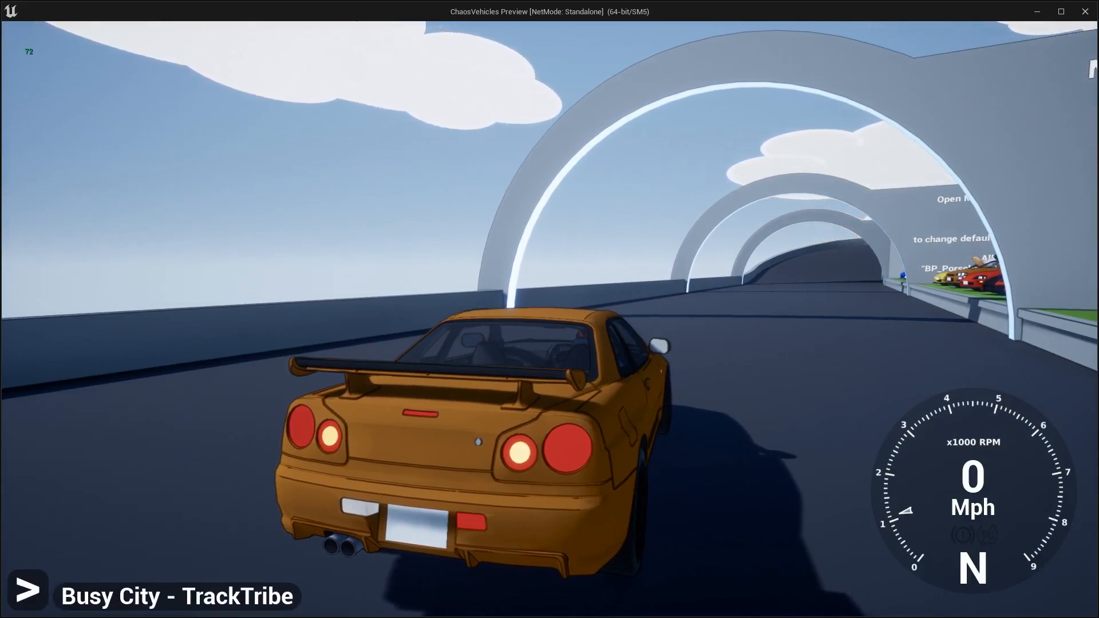
{"action": "key", "text": "period"}
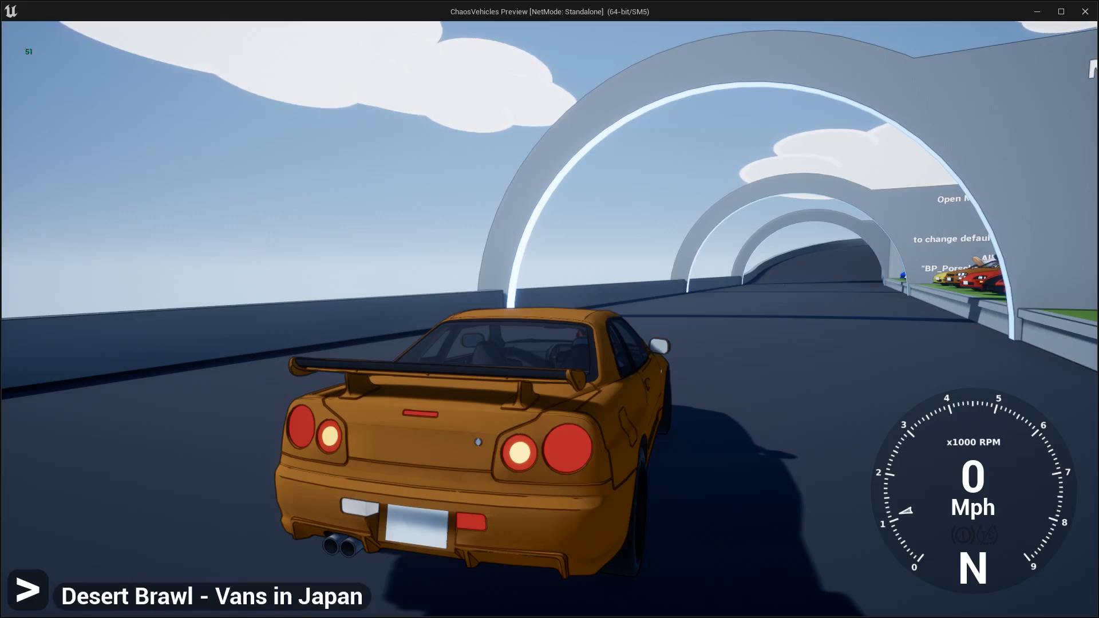
{"action": "key", "text": "period"}
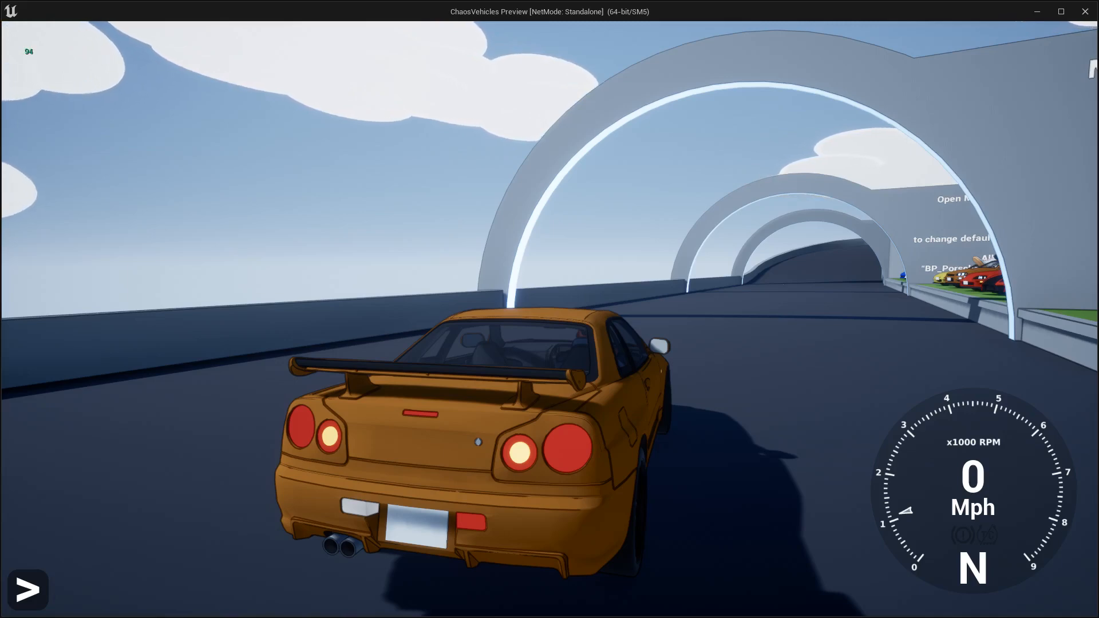
{"action": "key", "text": "p"}
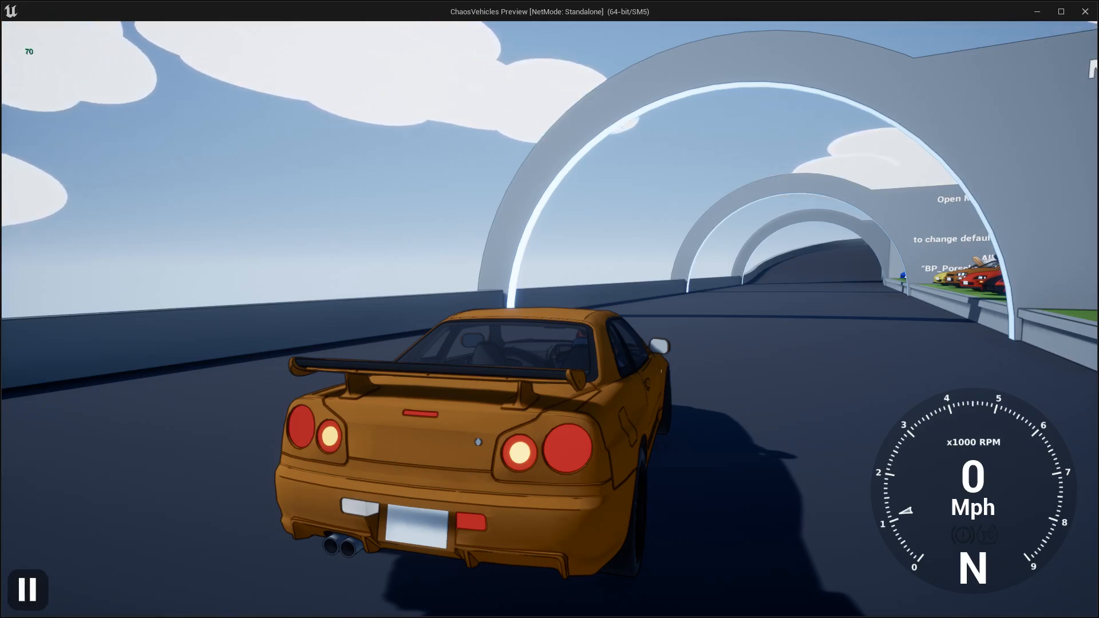
{"action": "key", "text": "p"}
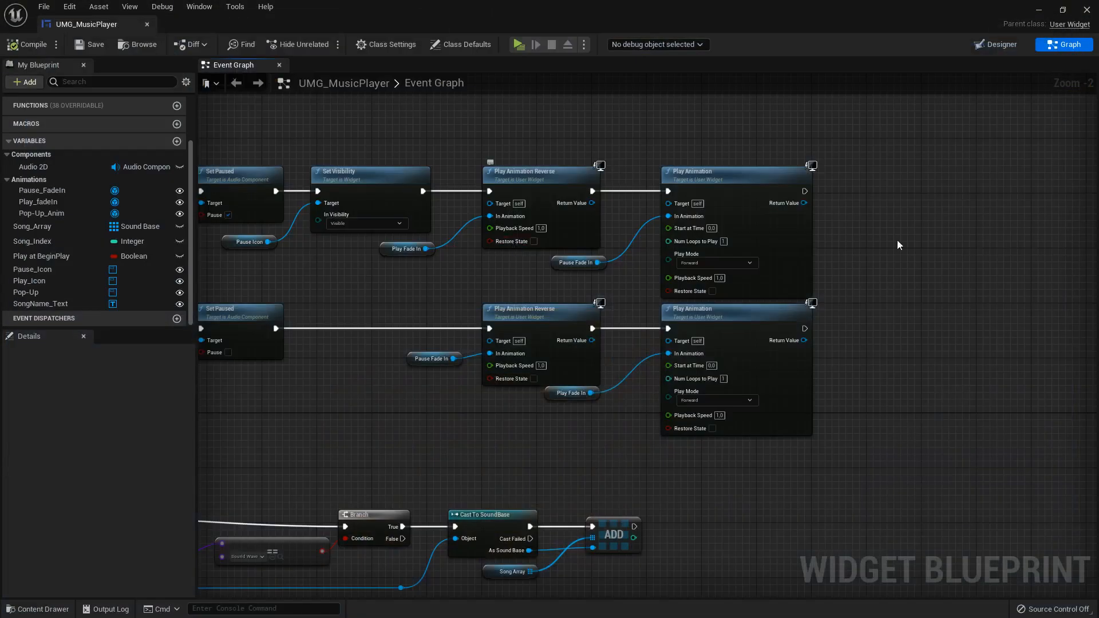
- Copy the Play Animation node with its Pop-Up Anim reference and run the copy after the Play Fade In animation of the resume branch
{"action": "scroll", "coordinate": [909, 344], "scroll_direction": "down", "scroll_amount": 4}
{"action": "right_click_drag", "start_coordinate": [909, 344], "coordinate": [815, 328]}
{"action": "scroll", "coordinate": [885, 417], "scroll_direction": "up", "scroll_amount": 5}
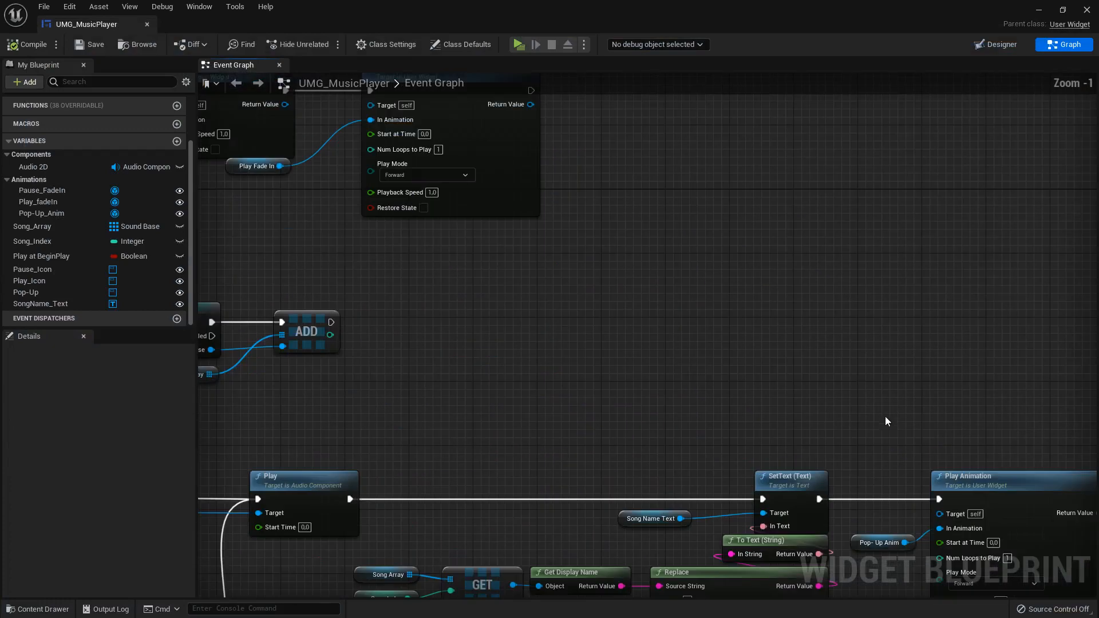
{"action": "right_click_drag", "start_coordinate": [885, 416], "coordinate": [771, 311]}
{"action": "left_click_drag", "start_coordinate": [771, 311], "coordinate": [854, 489]}
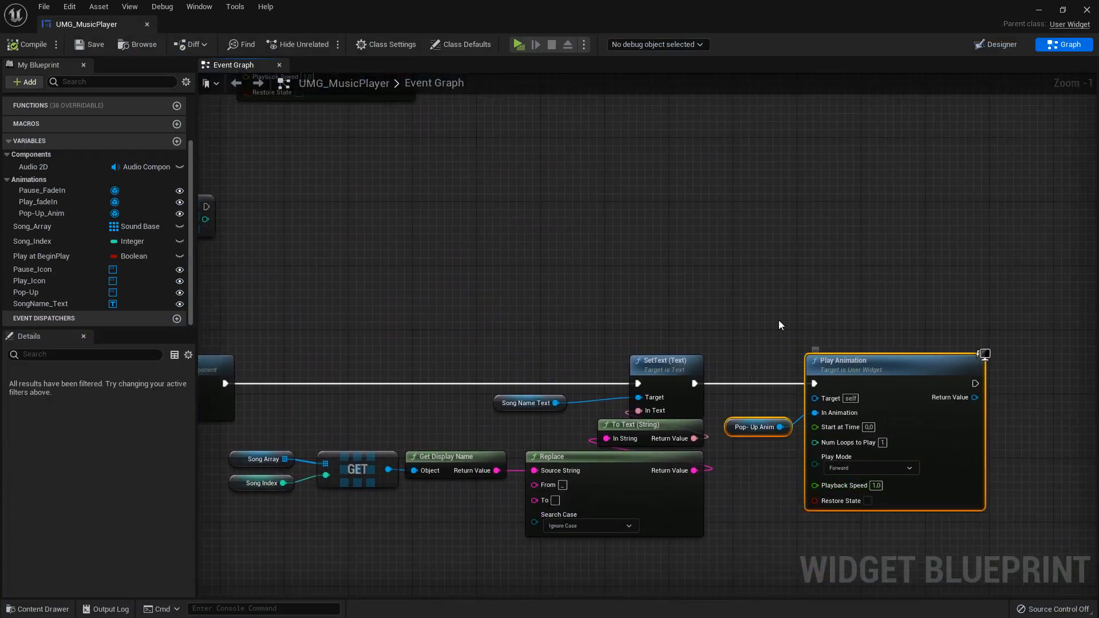
{"action": "scroll", "coordinate": [779, 321], "scroll_direction": "down", "scroll_amount": 4}
{"action": "scroll", "coordinate": [376, 258], "scroll_direction": "up", "scroll_amount": 4}
{"action": "right_click_drag", "start_coordinate": [416, 331], "coordinate": [170, 311]}
{"action": "right_click_drag", "start_coordinate": [995, 382], "coordinate": [723, 418]}
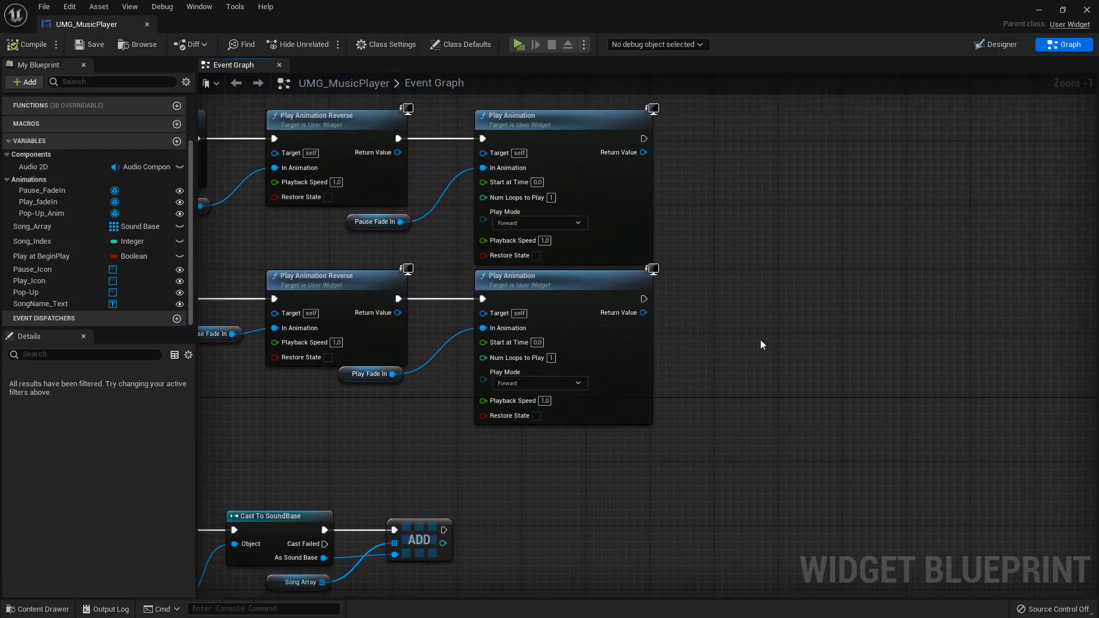
{"action": "key", "text": "ctrl+v"}
{"action": "left_click_drag", "start_coordinate": [644, 299], "coordinate": [792, 294]}
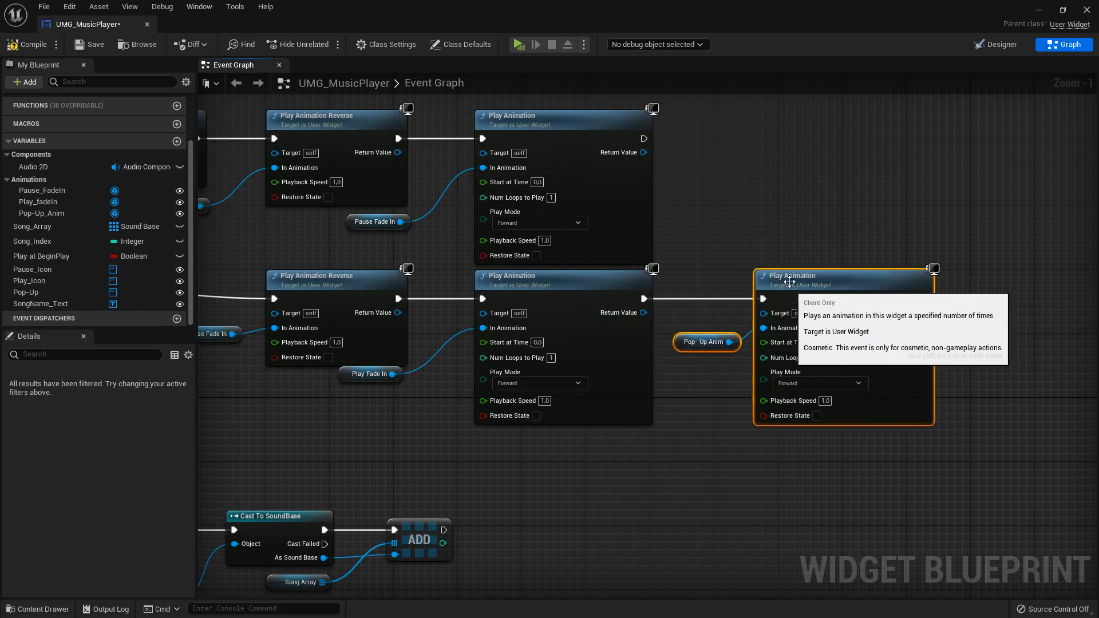
- Compile and save the music player widget blueprint
{"action": "left_click", "coordinate": [776, 210]}
{"action": "left_click", "coordinate": [22, 43]}
{"action": "left_click", "coordinate": [90, 42]}
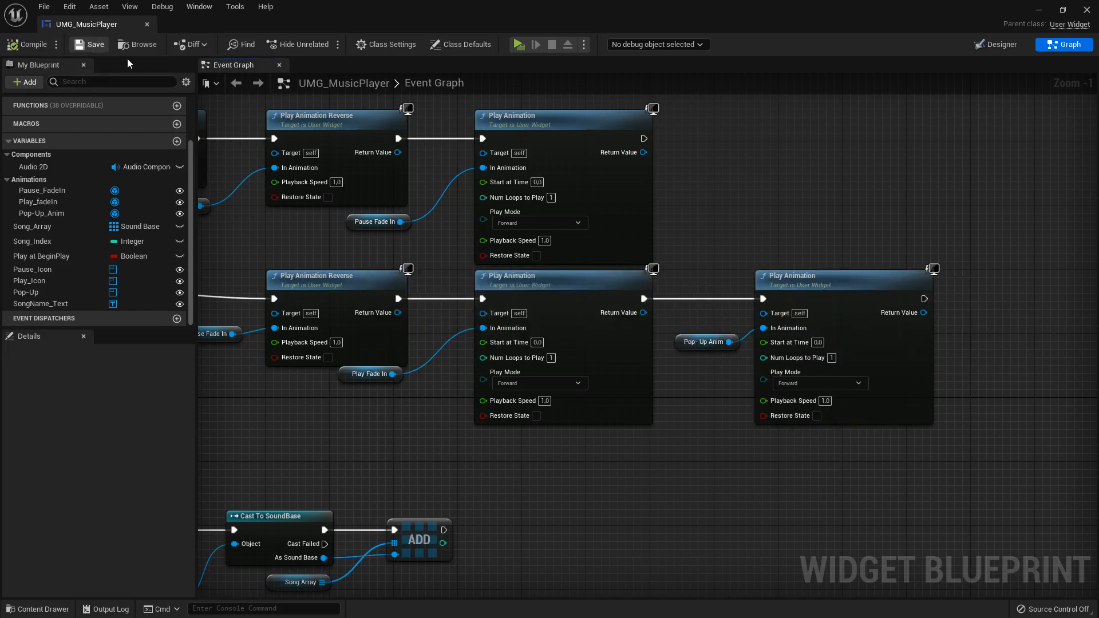
- Run the game preview and operate the music controls to check the icon switch and song-name pop-up, ending back in the Event Graph
{"action": "left_click", "coordinate": [517, 44]}
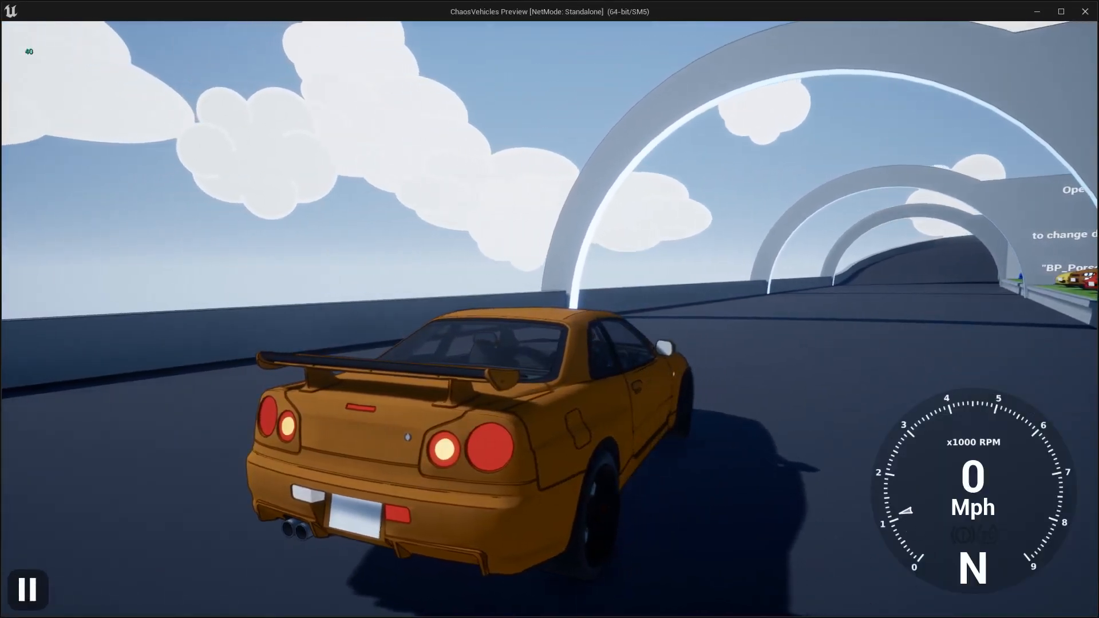
{"action": "key", "text": "n"}
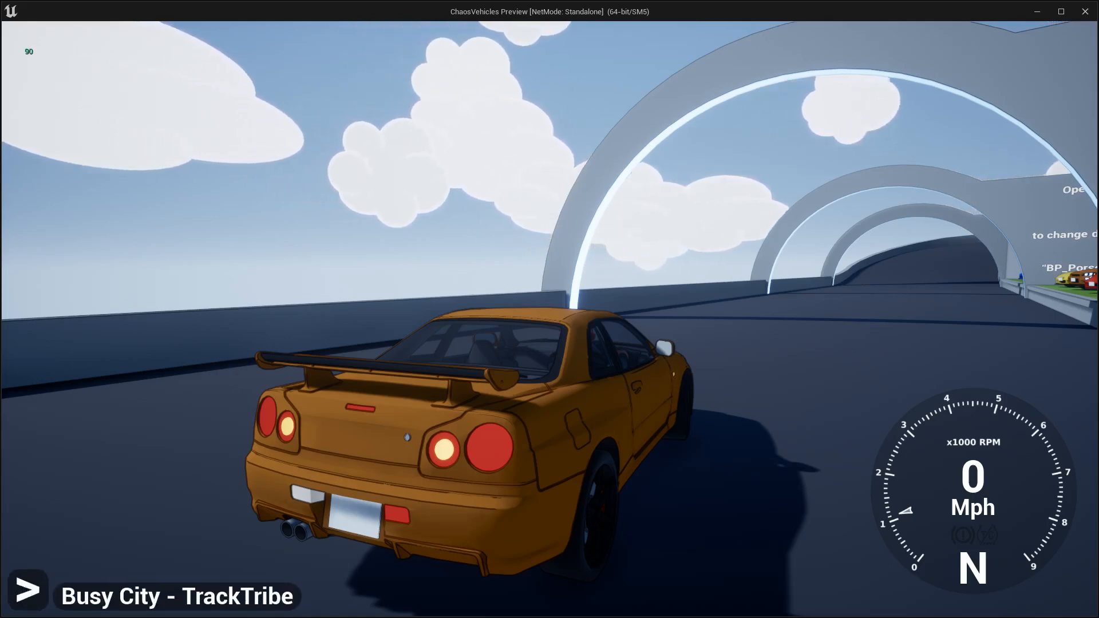
{"action": "key", "text": "Right"}
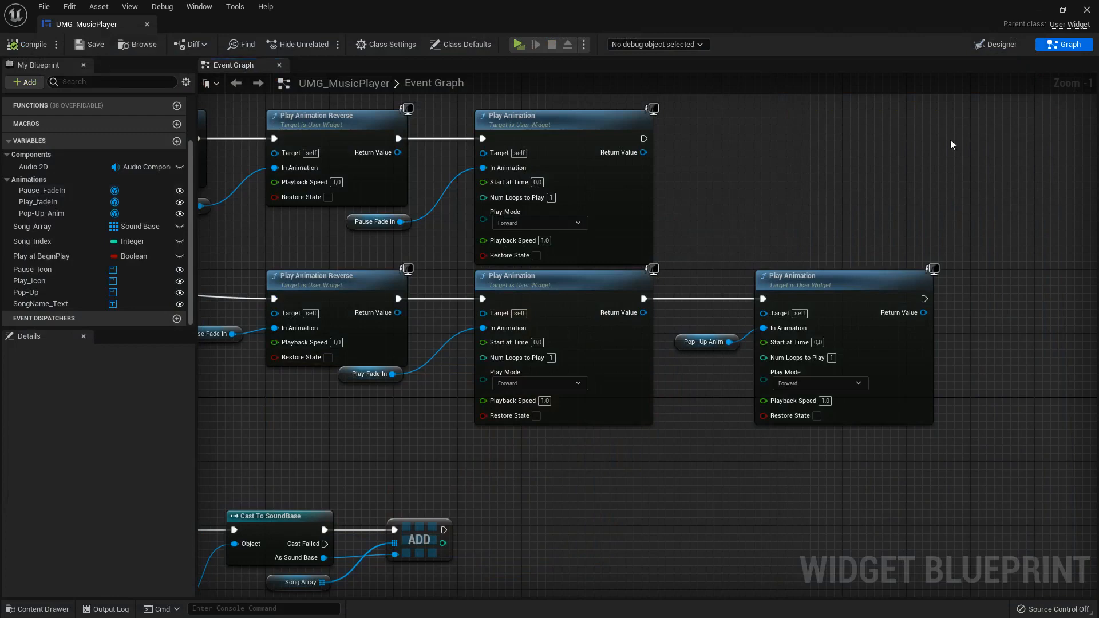
- Switch to the widget's designer view and inspect the play/pause icons and song-name pop-up on the canvas
{"action": "left_click", "coordinate": [995, 46]}
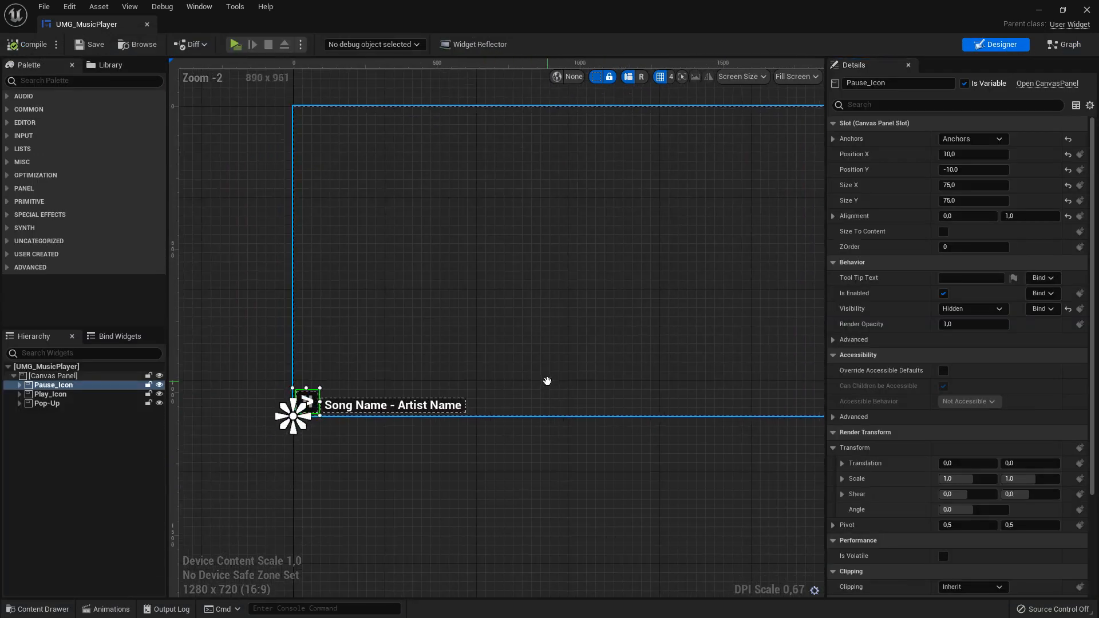
{"action": "scroll", "coordinate": [332, 458], "scroll_direction": "up", "scroll_amount": 2}
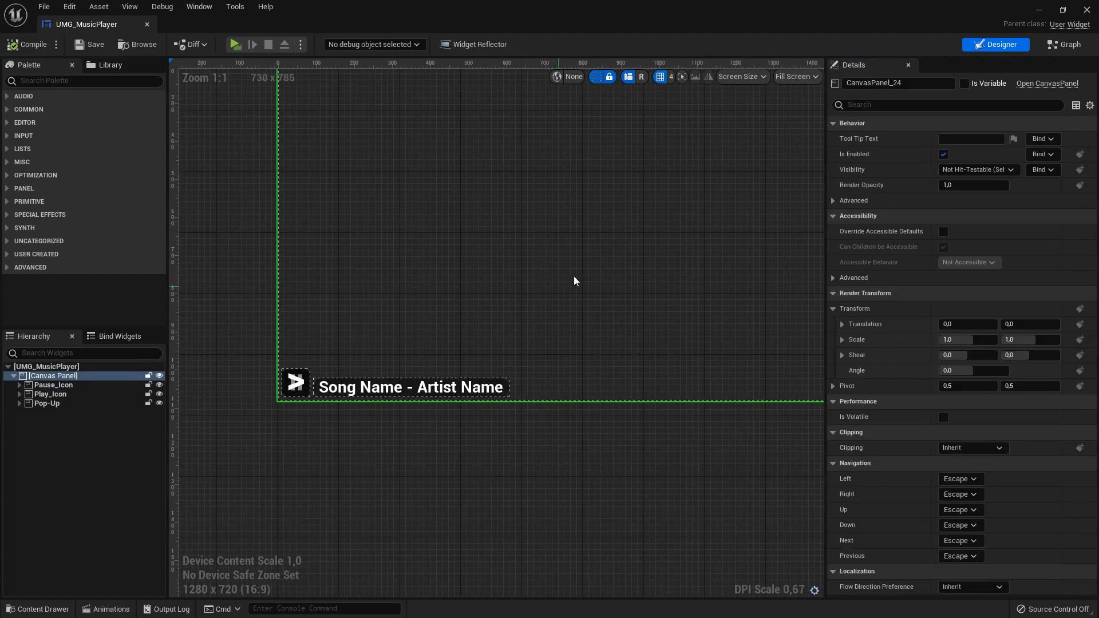
{"action": "right_click_drag", "start_coordinate": [587, 280], "coordinate": [554, 308]}
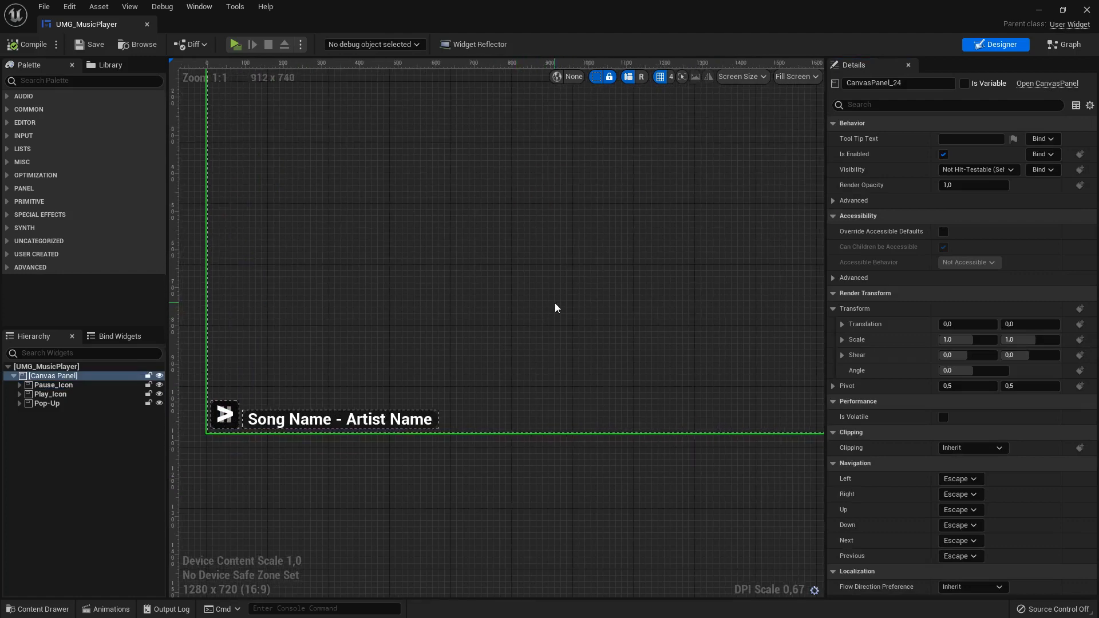